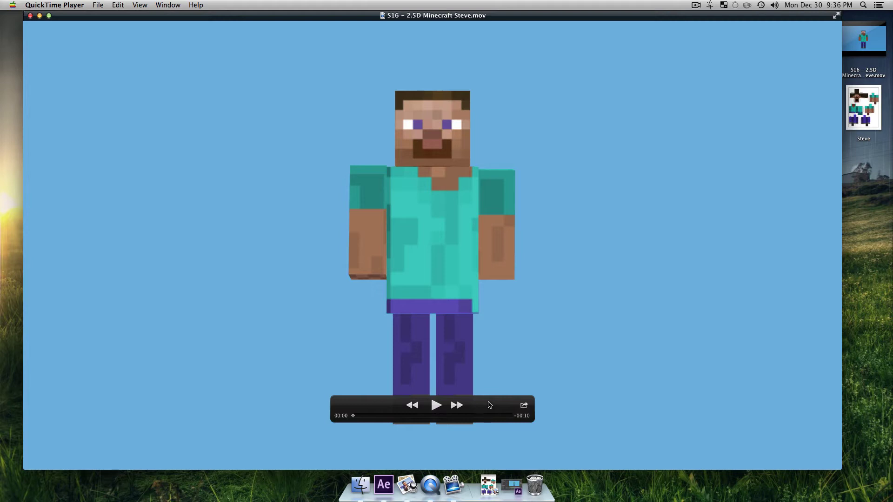
Play the finished Minecraft Steve movie, replay it from the beginning, and close it.
{"action": "left_click_drag", "start_coordinate": [489, 406], "coordinate": [140, 499]}
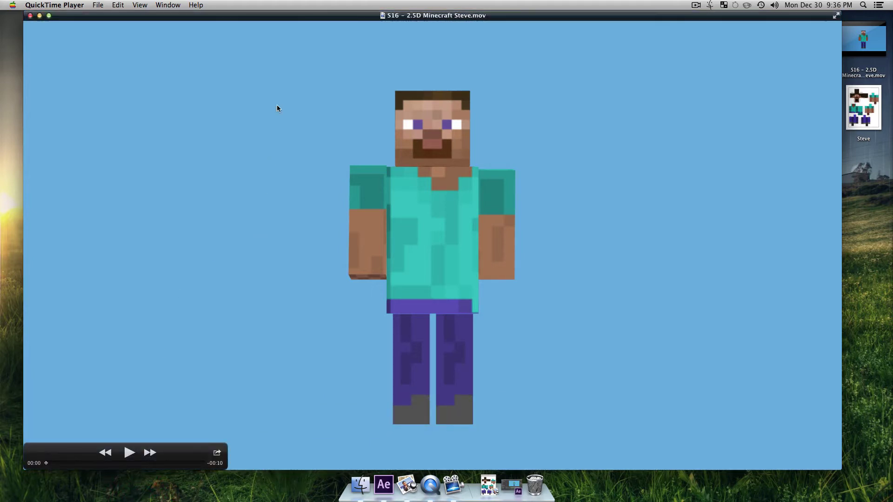
{"action": "left_click_drag", "start_coordinate": [305, 18], "coordinate": [326, 19]}
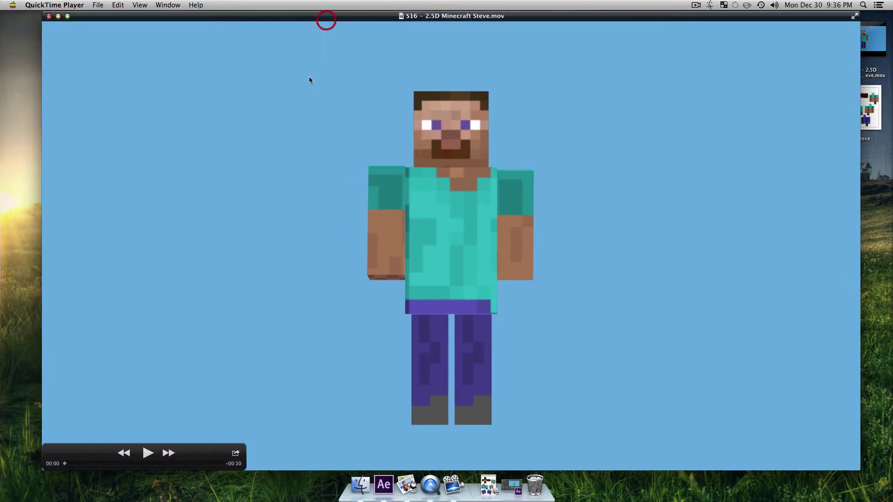
{"action": "left_click", "coordinate": [147, 453]}
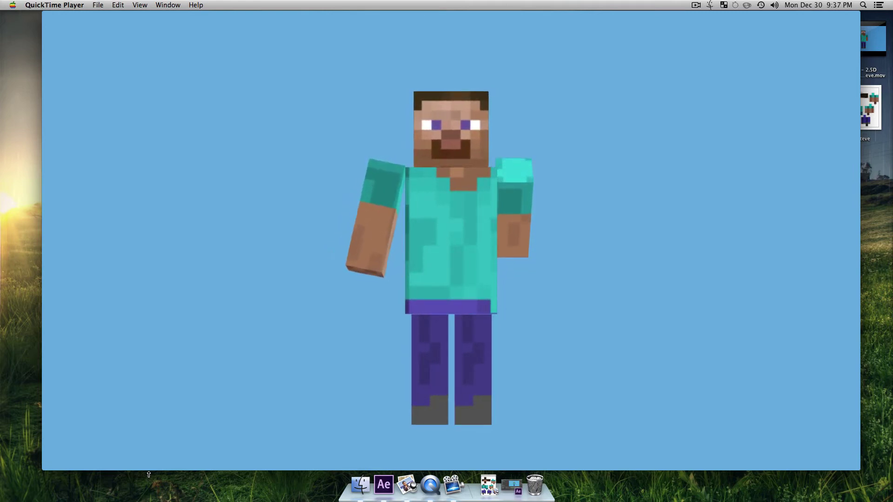
{"action": "mouse_move", "coordinate": [196, 359]}
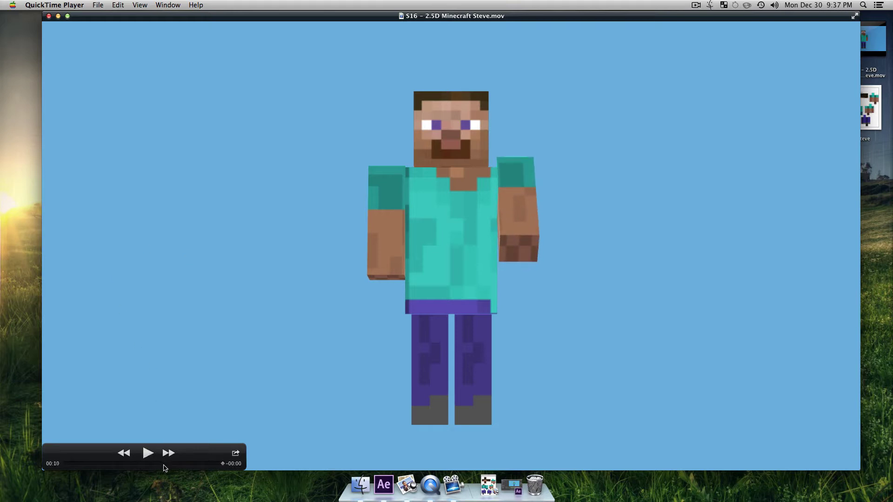
{"action": "left_click_drag", "start_coordinate": [163, 464], "coordinate": [45, 468]}
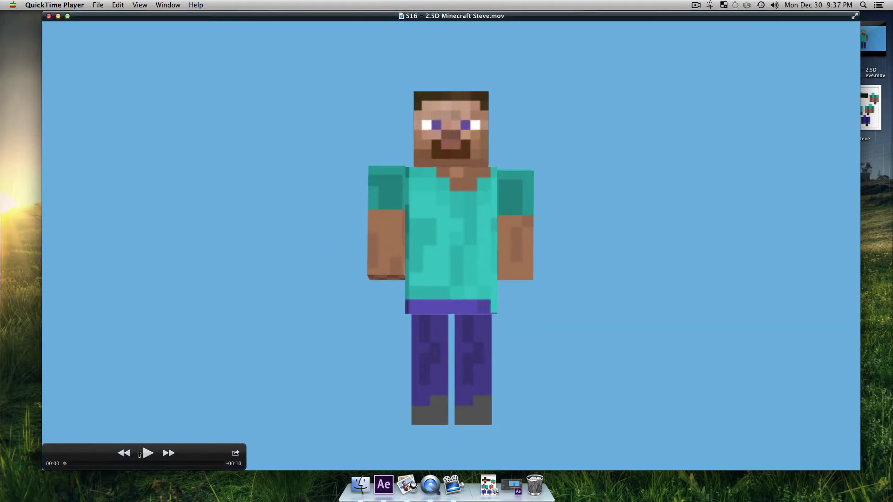
{"action": "left_click", "coordinate": [140, 455]}
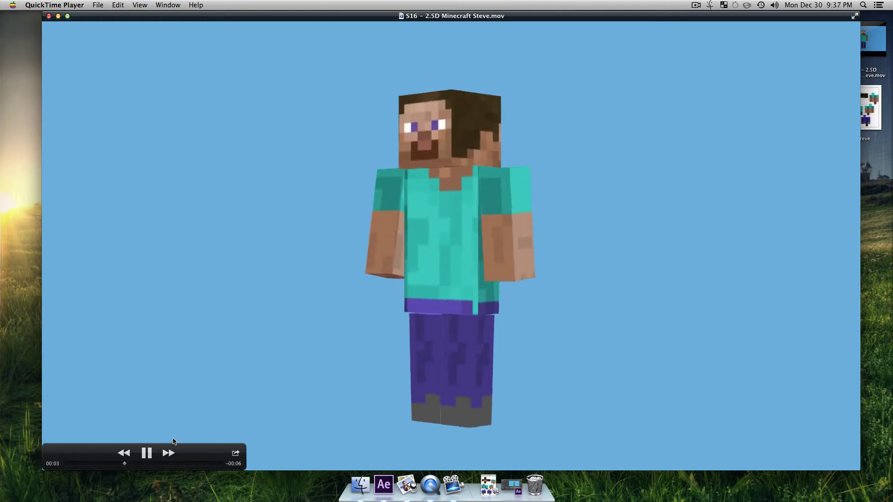
{"action": "left_click", "coordinate": [57, 18]}
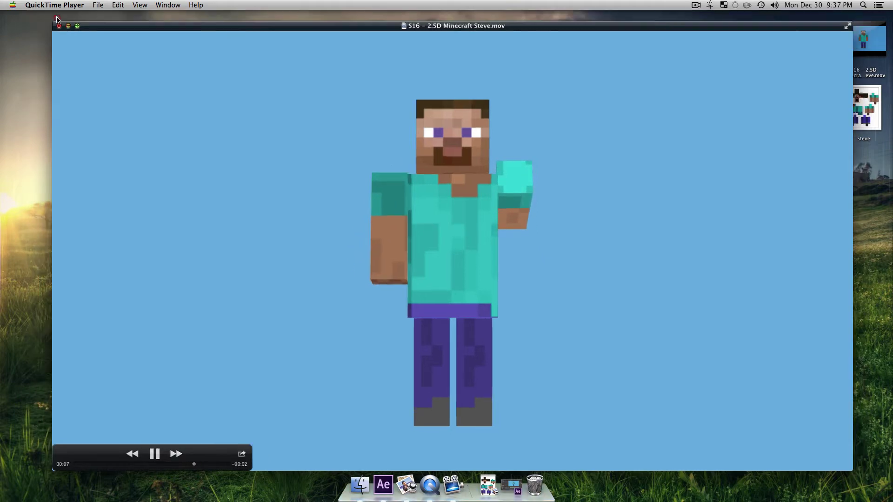
{"action": "left_click", "coordinate": [354, 261]}
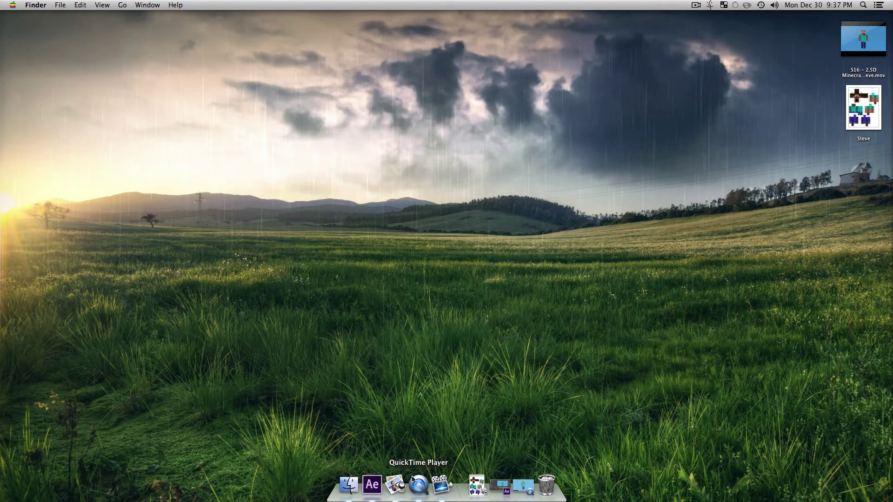
Switch to After Effects and try the rig's sliders, setting Head Controller X to -9 and Y to -3, and Body Y to 95.
{"action": "left_click", "coordinate": [372, 485]}
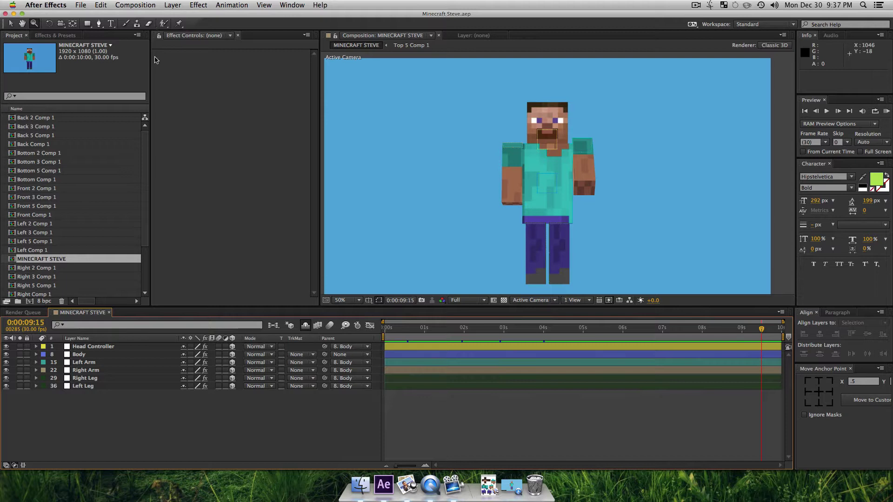
{"action": "left_click", "coordinate": [116, 347]}
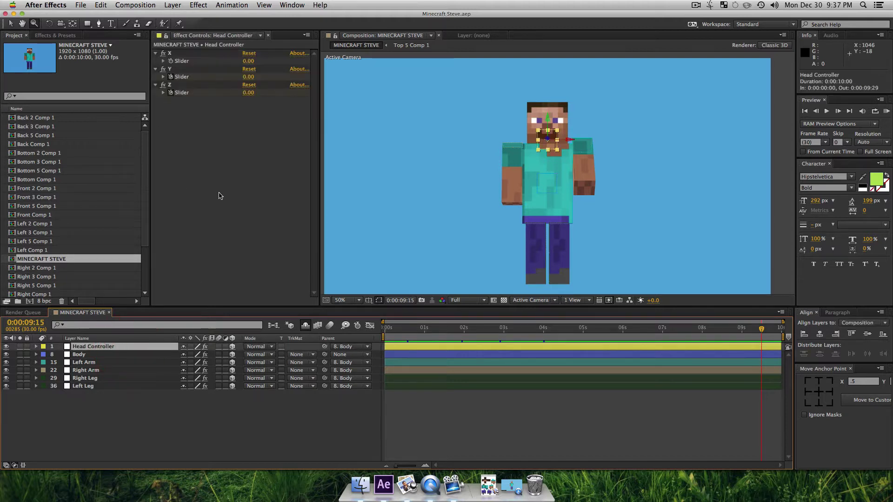
{"action": "left_click_drag", "start_coordinate": [248, 60], "coordinate": [246, 79]}
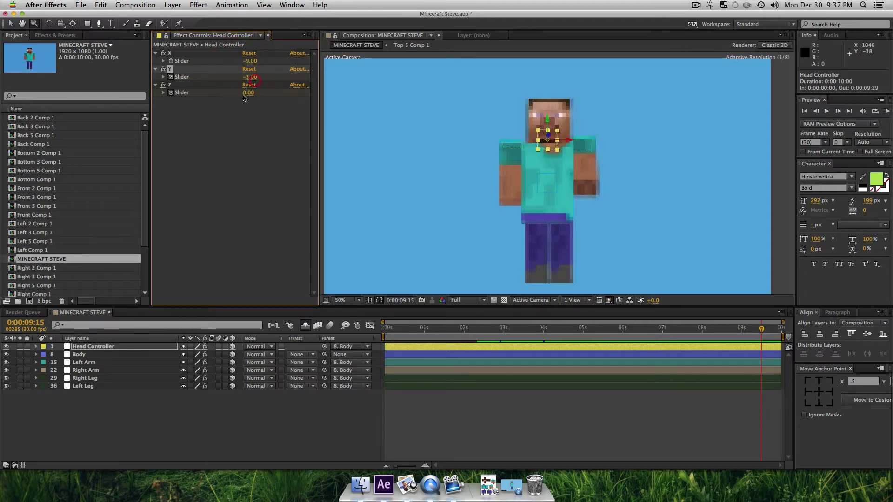
{"action": "left_click", "coordinate": [122, 355]}
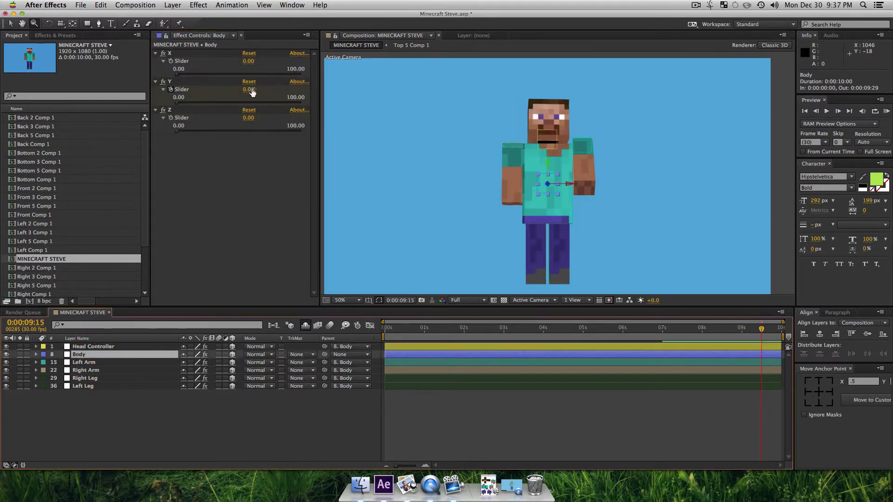
{"action": "left_click_drag", "start_coordinate": [280, 89], "coordinate": [279, 89]}
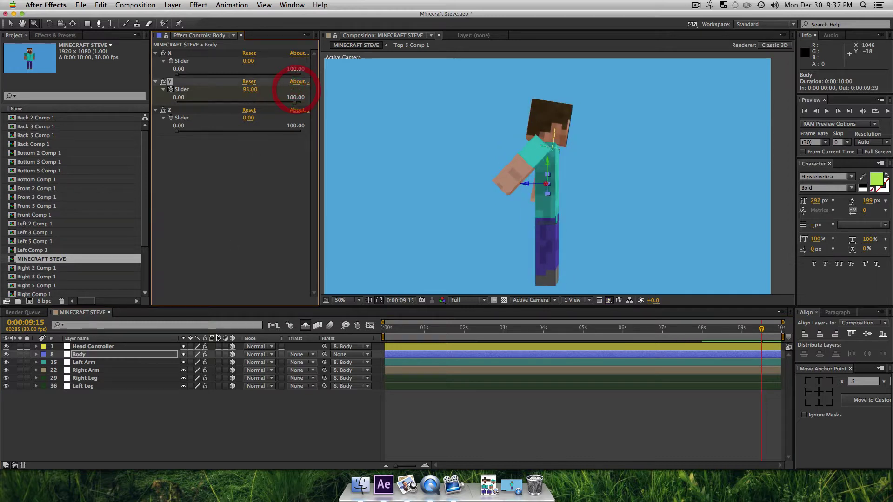
Try the Right Arm and Right Leg controllers, setting the Right Leg's Y slider to 35 and Z slider to 65.
{"action": "left_click", "coordinate": [136, 370]}
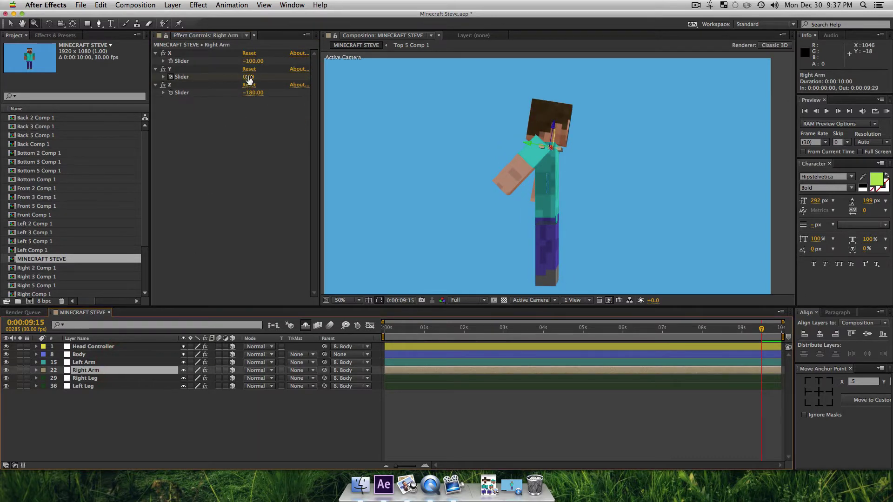
{"action": "left_click_drag", "start_coordinate": [248, 77], "coordinate": [288, 99]}
{"action": "left_click", "coordinate": [120, 378]}
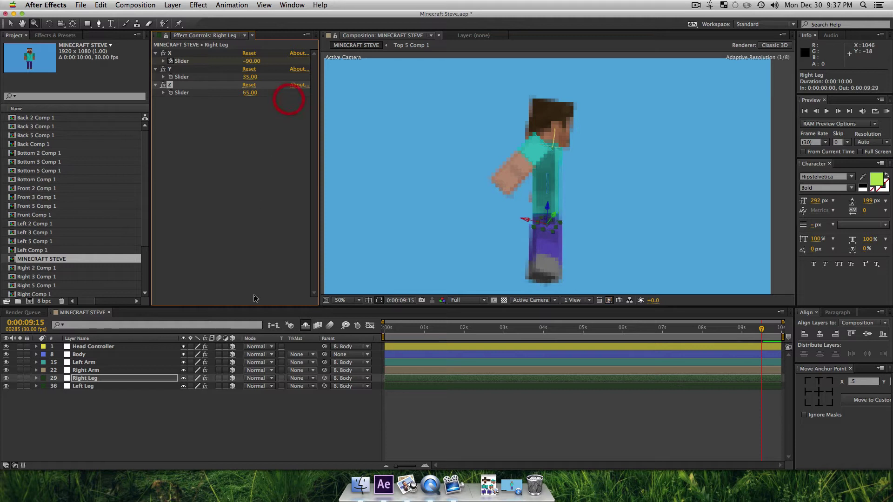
{"action": "left_click", "coordinate": [255, 449]}
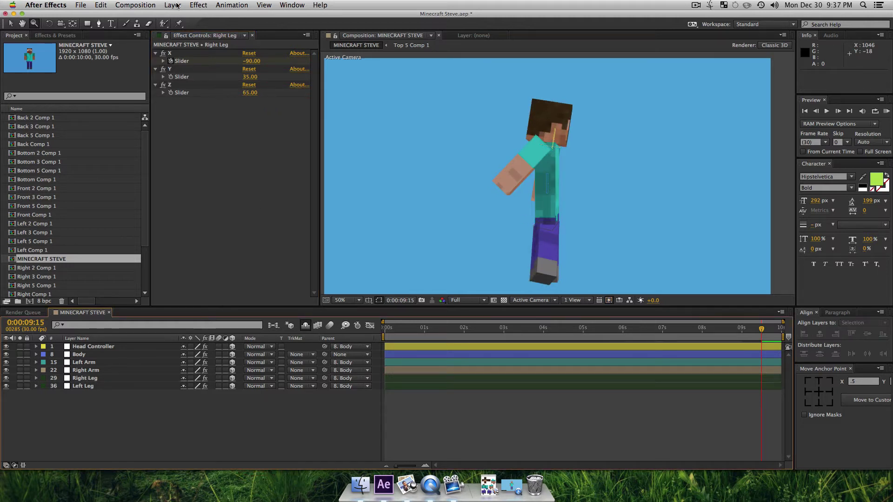
Quit After Effects without saving the changes to Minecraft Steve.aep.
{"action": "left_click", "coordinate": [60, 6]}
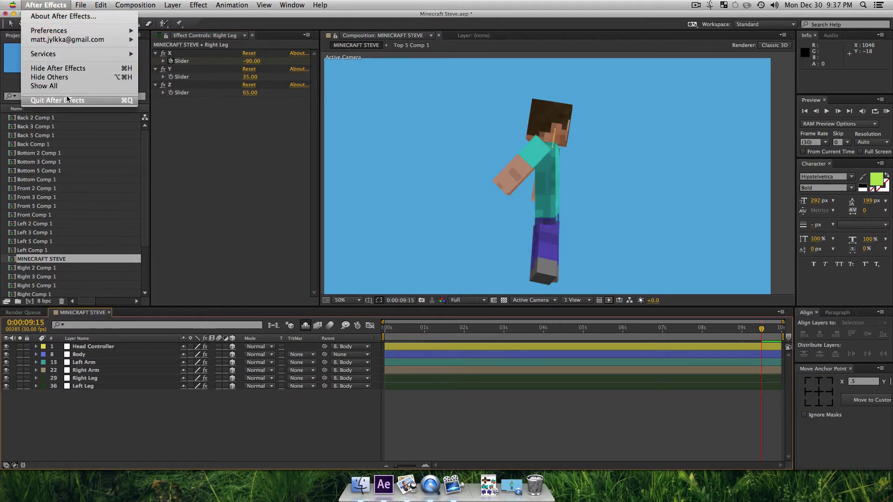
{"action": "left_click", "coordinate": [69, 95]}
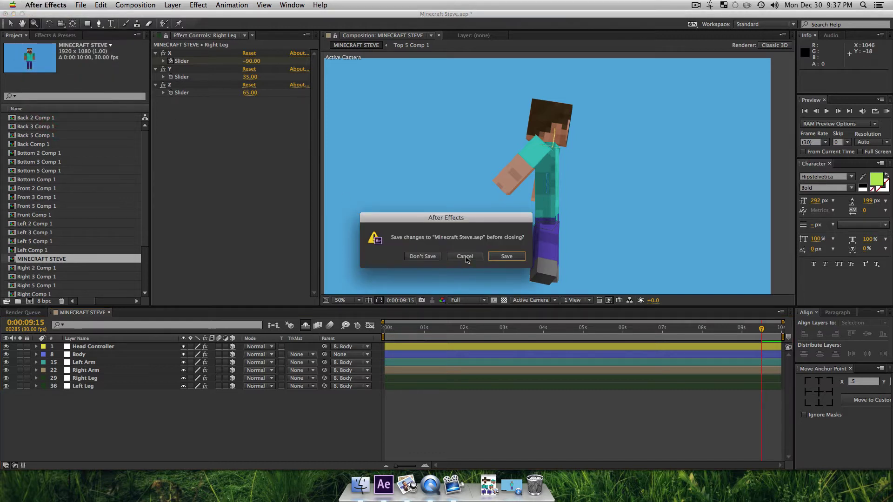
{"action": "left_click", "coordinate": [465, 256]}
{"action": "left_click", "coordinate": [6, 14]}
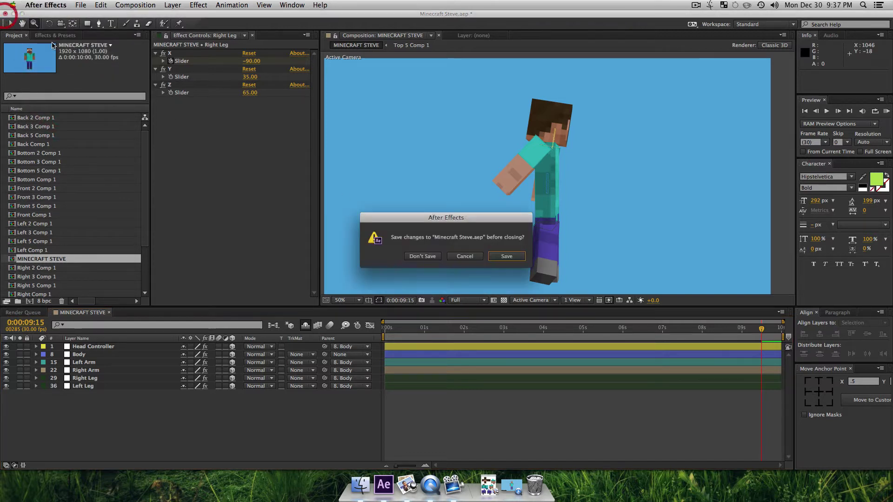
{"action": "left_click", "coordinate": [418, 257]}
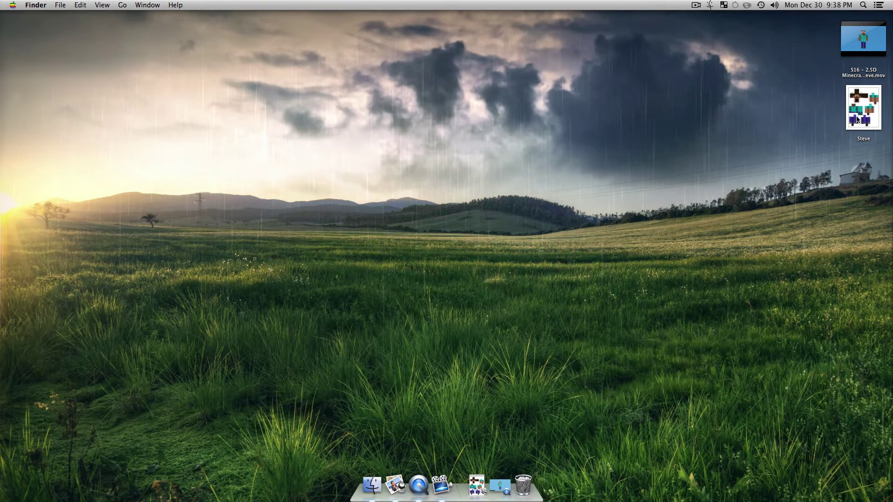
Find and launch After Effects again to start with an empty project.
{"action": "left_click", "coordinate": [856, 120]}
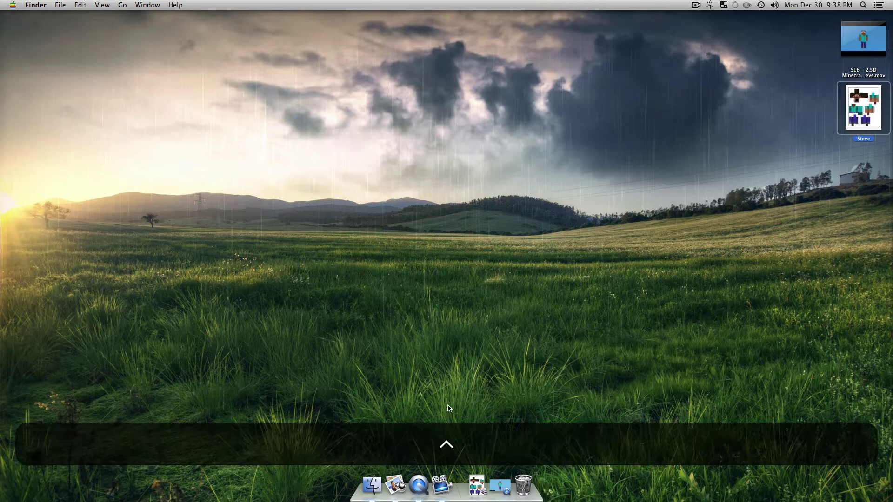
{"action": "key", "text": "ctrl+space"}
{"action": "type", "text": "after"}
{"action": "key", "text": "Return"}
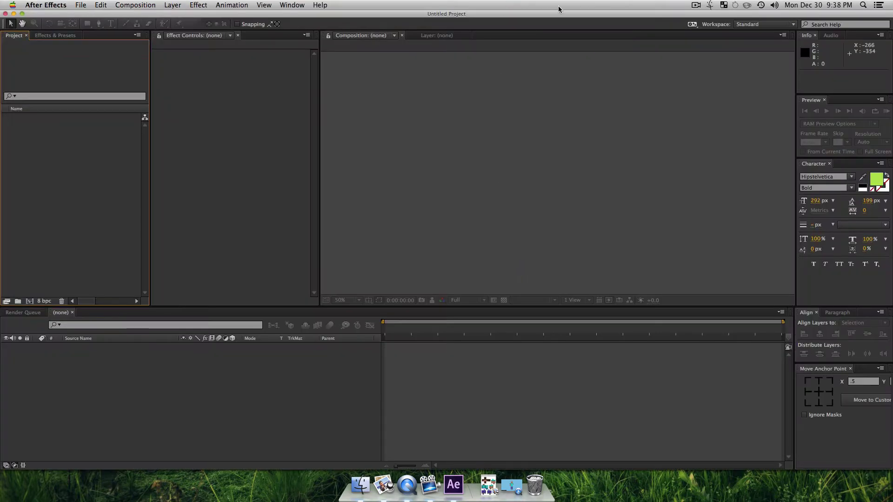
Minimize the After Effects window and preview the Steve texture image on the desktop, examining the layout of the body parts.
{"action": "double_click", "coordinate": [558, 18]}
{"action": "left_click", "coordinate": [642, 236]}
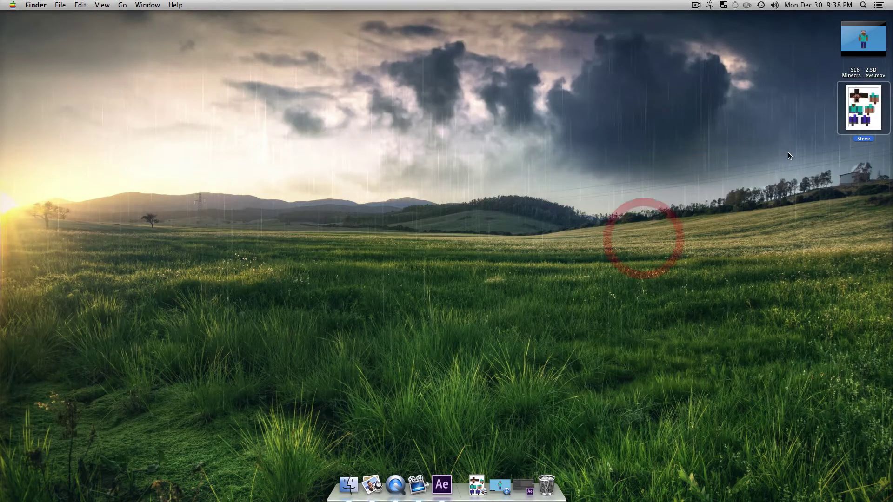
{"action": "left_click", "coordinate": [847, 124]}
{"action": "key", "text": "space"}
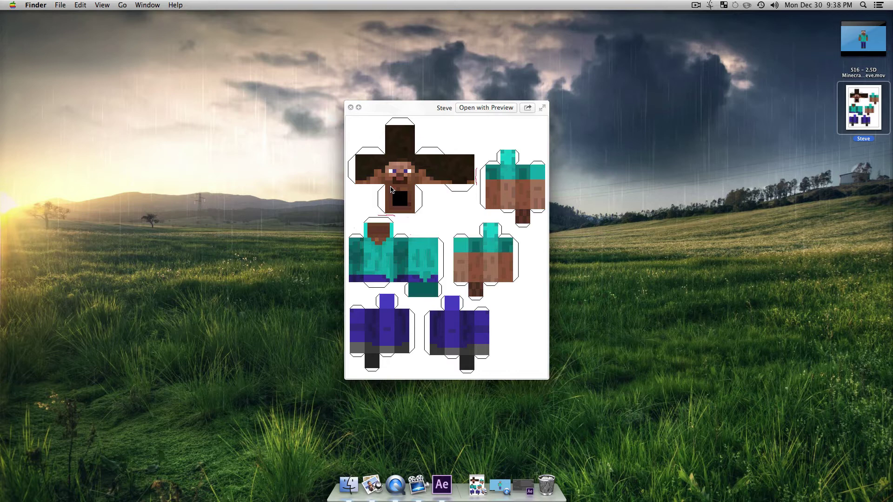
{"action": "key", "text": "space"}
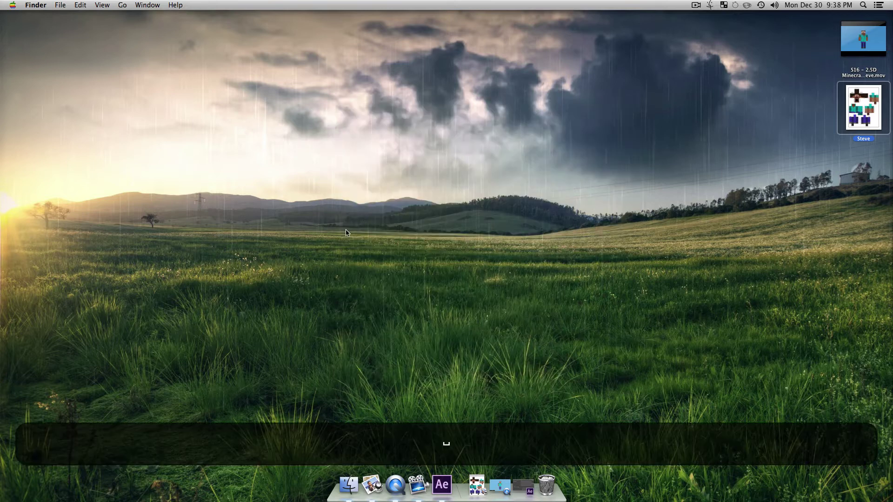
{"action": "left_click", "coordinate": [454, 308]}
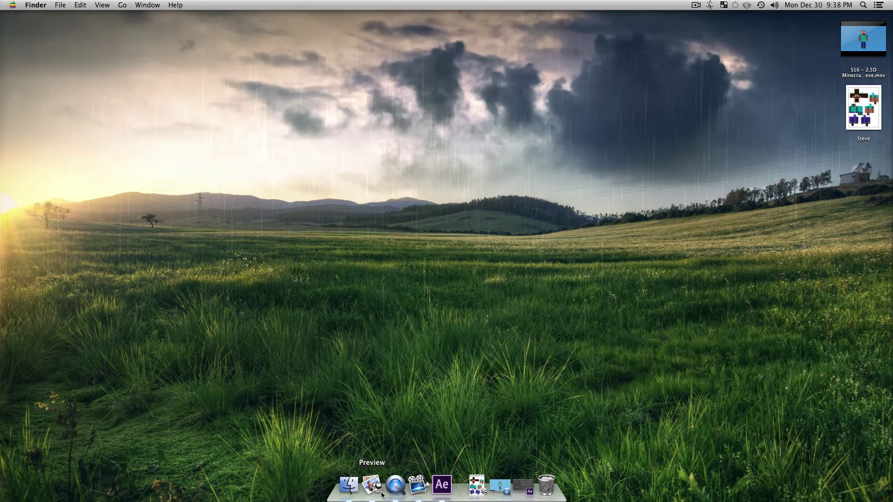
Return to After Effects and create the composition Comp 1 at 1920 x 1080 px, 30 fps, 10 seconds, fitted to the viewer.
{"action": "left_click", "coordinate": [440, 492]}
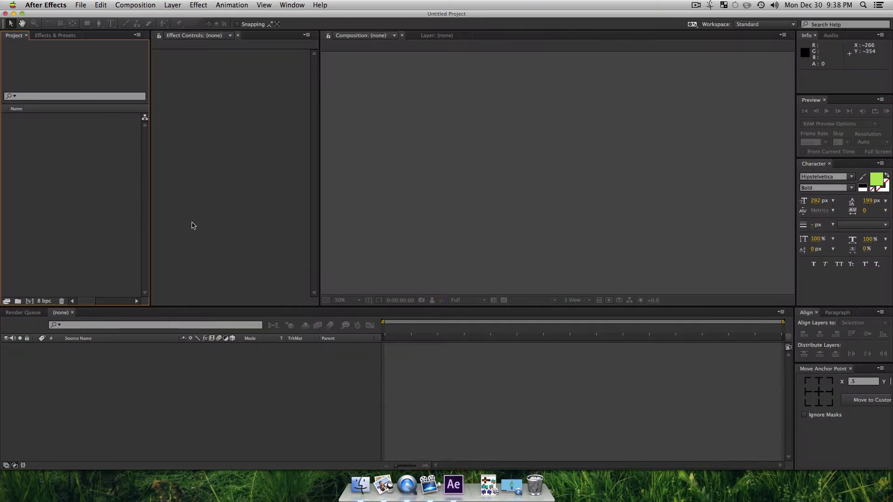
{"action": "left_click", "coordinate": [103, 169]}
{"action": "key", "text": "super+n"}
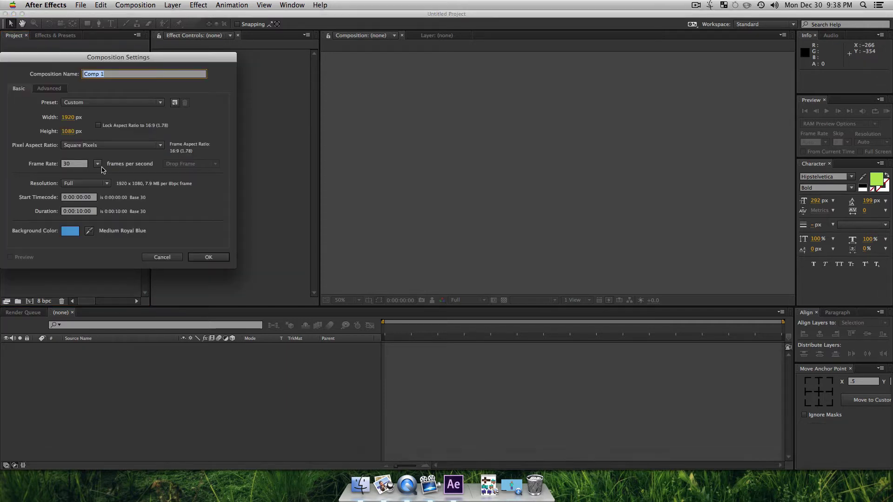
{"action": "key", "text": "Return"}
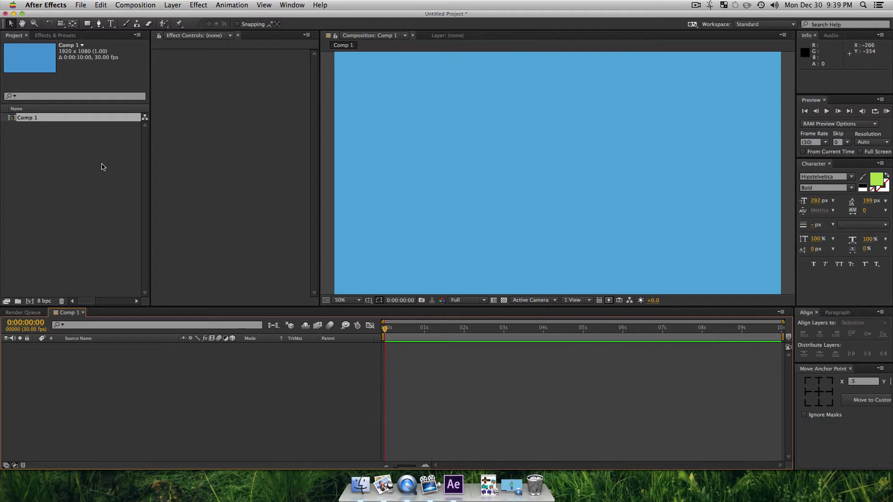
{"action": "key", "text": "shift+slash"}
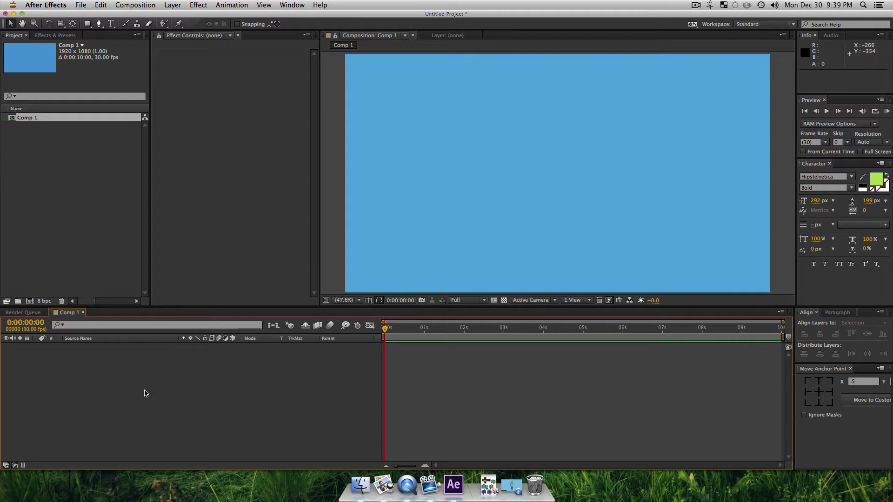
Create a new solid named Front with a width and height of 200 px.
{"action": "key", "text": "super+y"}
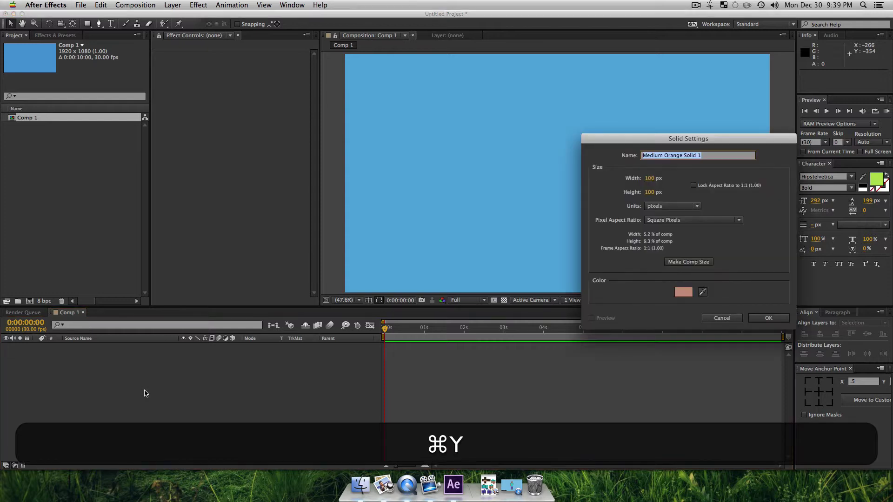
{"action": "left_click_drag", "start_coordinate": [642, 140], "coordinate": [428, 124]}
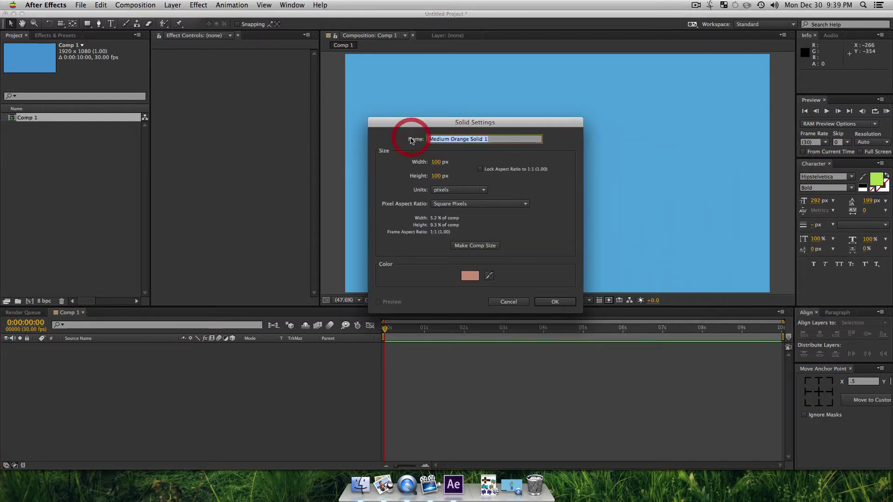
{"action": "type", "text": "Front"}
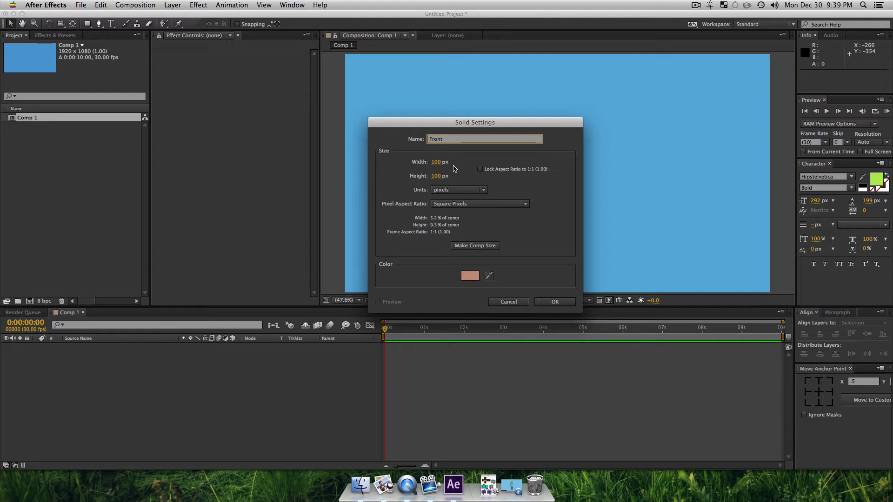
{"action": "left_click", "coordinate": [436, 162]}
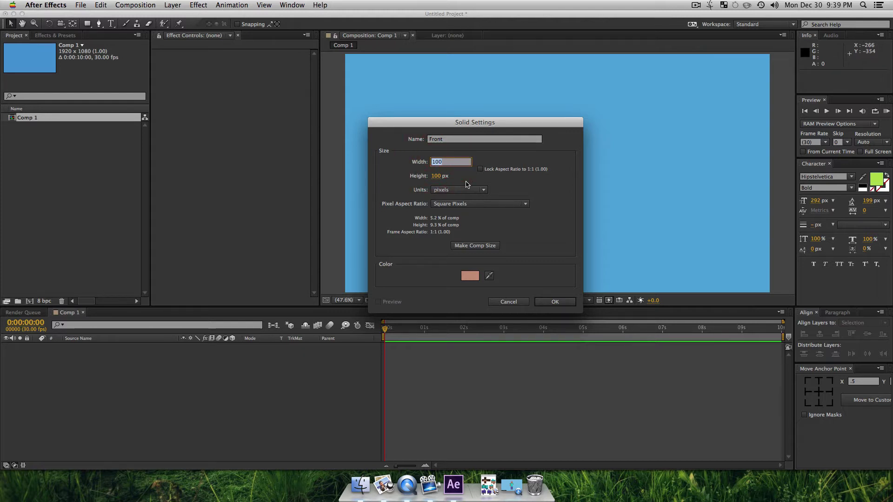
{"action": "type", "text": "200"}
{"action": "key", "text": "Tab"}
{"action": "type", "text": "200"}
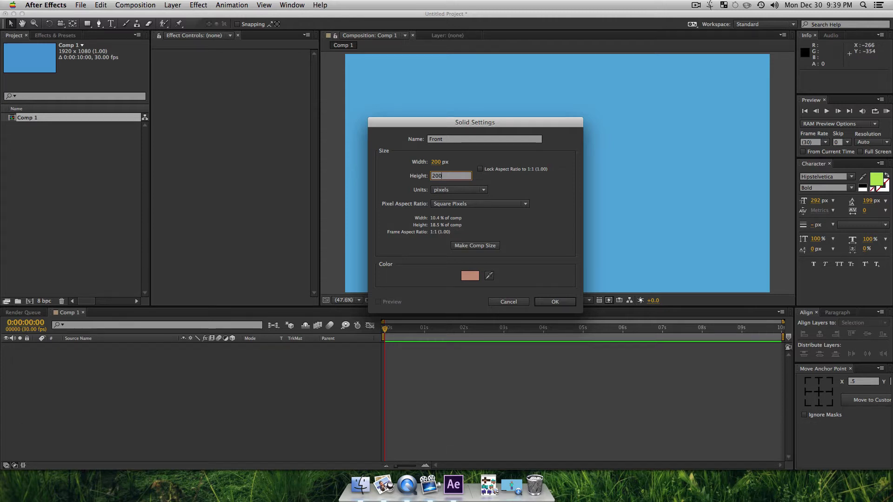
{"action": "key", "text": "Return"}
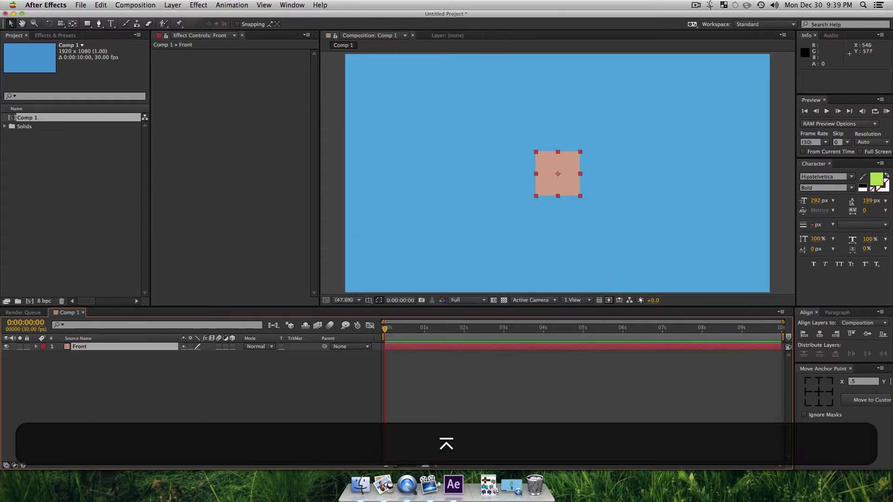
Turn the Front solid into a 3D layer.
{"action": "left_click", "coordinate": [234, 373]}
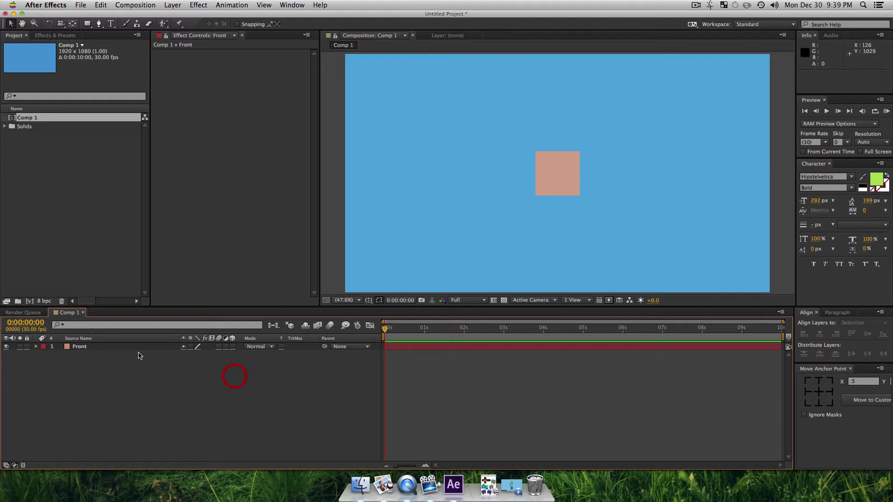
{"action": "left_click", "coordinate": [115, 347]}
{"action": "left_click", "coordinate": [232, 347]}
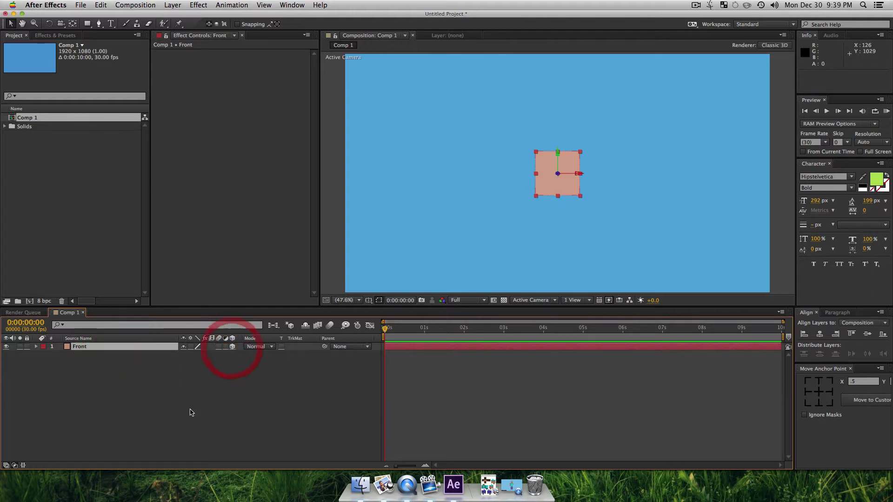
{"action": "left_click", "coordinate": [189, 406]}
Duplicate the Front layer and rename the copy Back.
{"action": "left_click", "coordinate": [118, 349]}
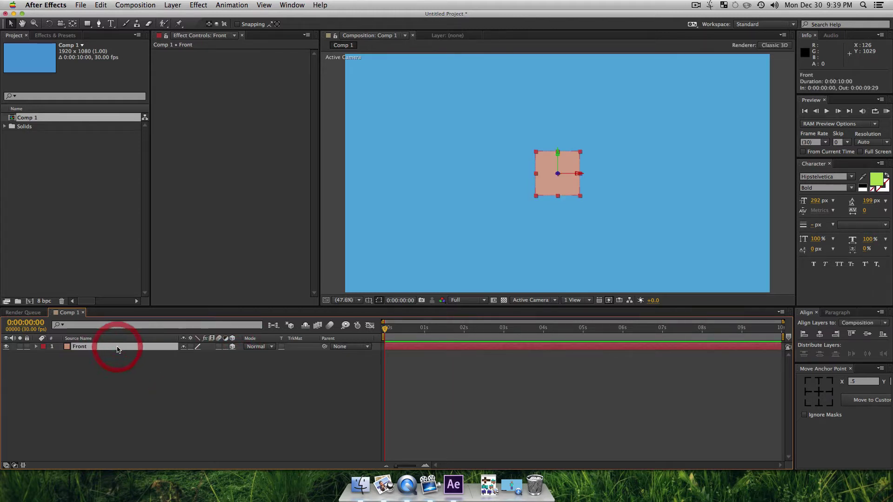
{"action": "key", "text": "super+d"}
{"action": "key", "text": "Return"}
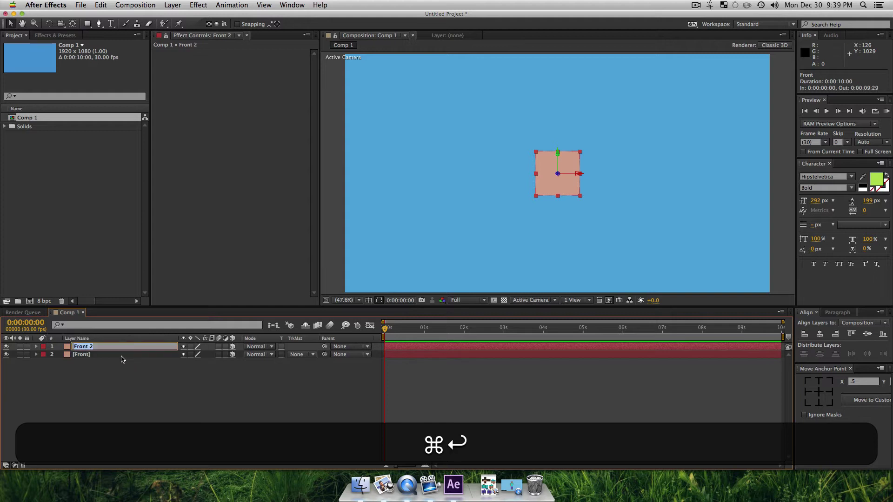
{"action": "type", "text": "Back"}
{"action": "key", "text": "Return"}
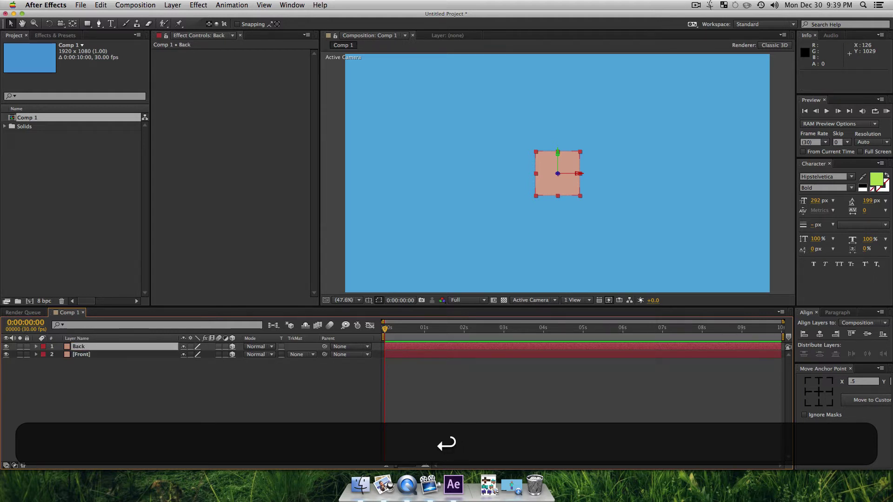
Set the Back layer's Z position to 200 and show the composition in Custom View 1.
{"action": "key", "text": "p"}
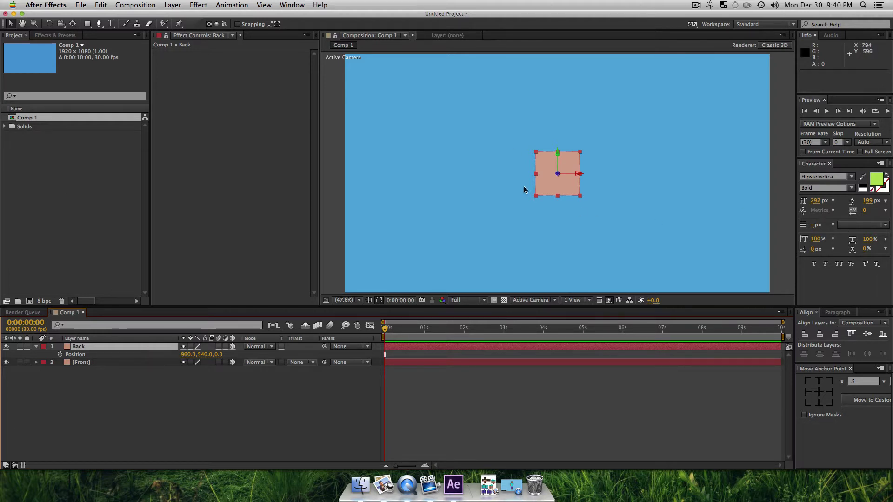
{"action": "left_click", "coordinate": [219, 354]}
{"action": "type", "text": "200"}
{"action": "key", "text": "Return"}
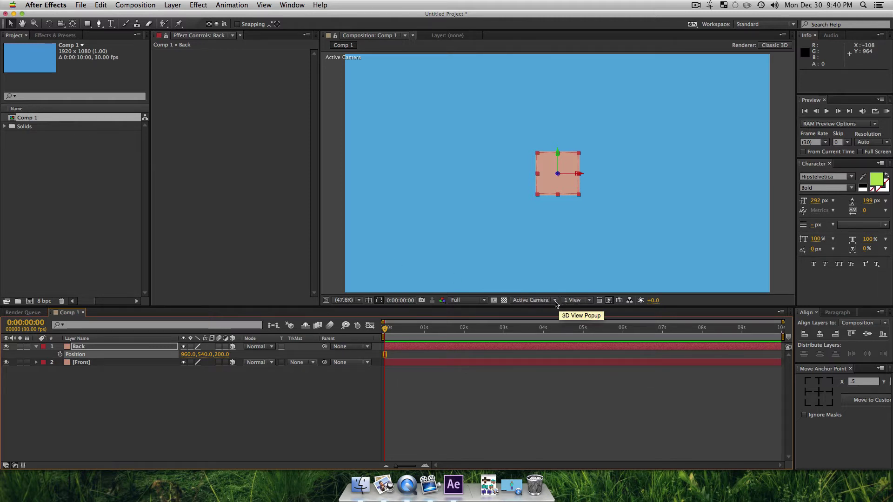
{"action": "left_click", "coordinate": [533, 300]}
{"action": "left_click", "coordinate": [535, 386]}
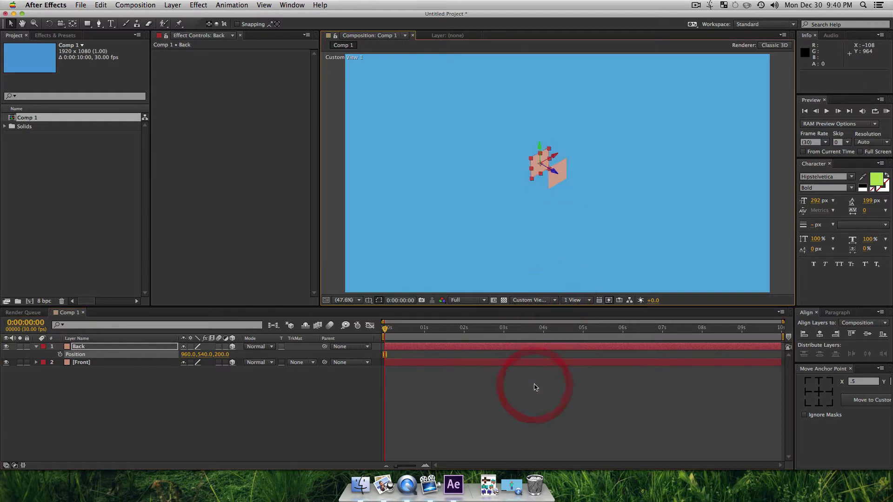
{"action": "left_click", "coordinate": [309, 405]}
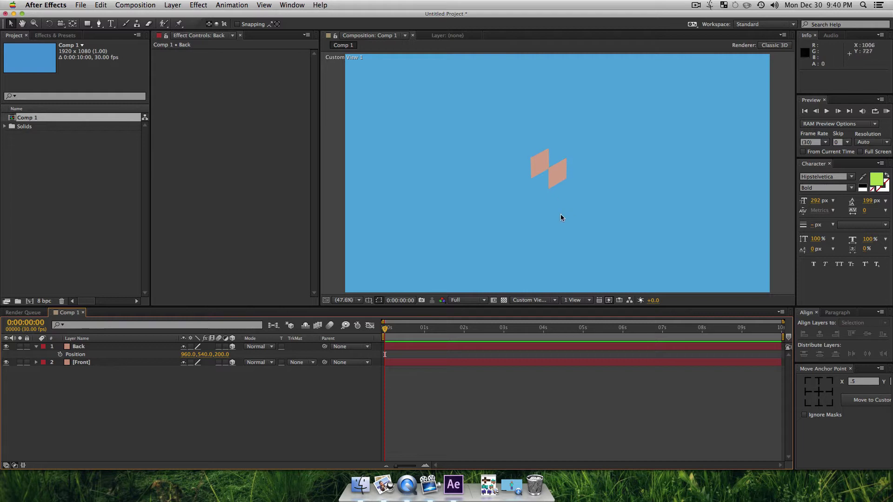
Duplicate the Back layer and rename the copy Left.
{"action": "left_click", "coordinate": [82, 346]}
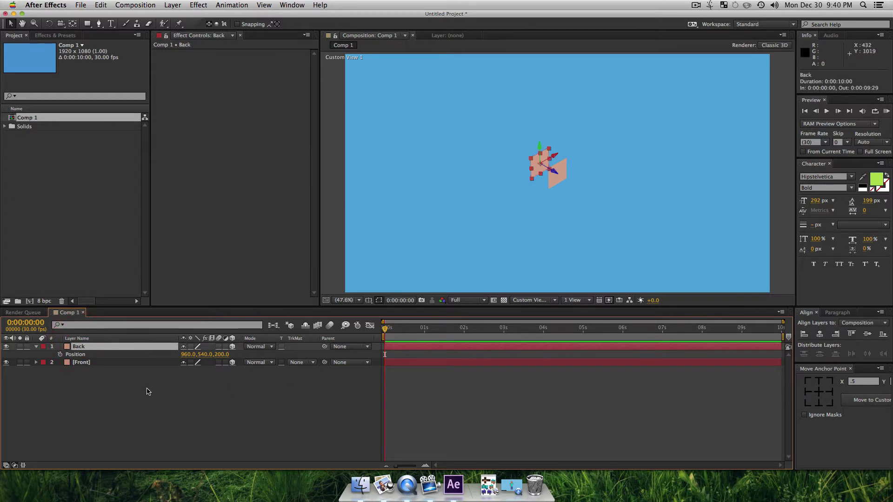
{"action": "key", "text": "super+d"}
{"action": "left_click", "coordinate": [175, 410]}
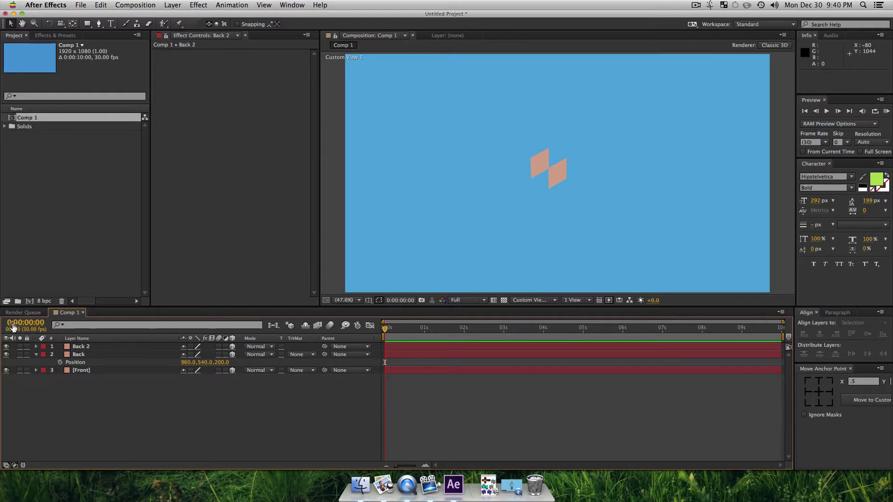
{"action": "left_click", "coordinate": [92, 347]}
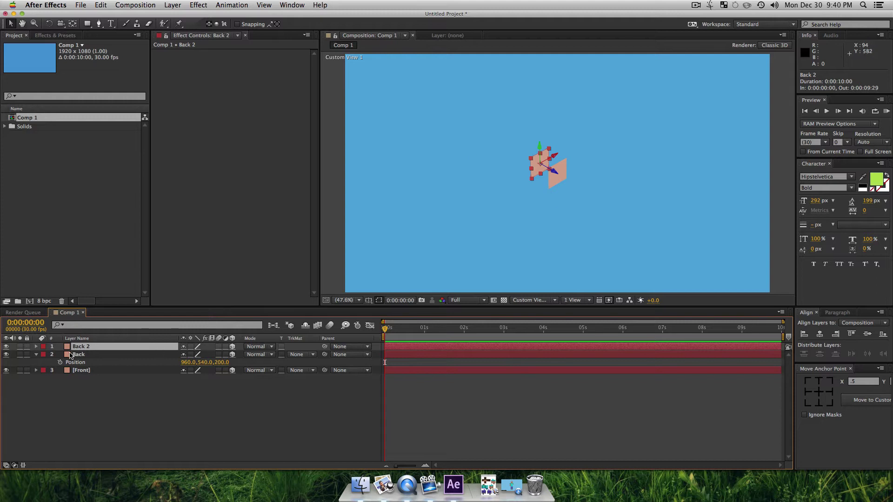
{"action": "key", "text": "Return"}
{"action": "type", "text": "Left"}
{"action": "key", "text": "Return"}
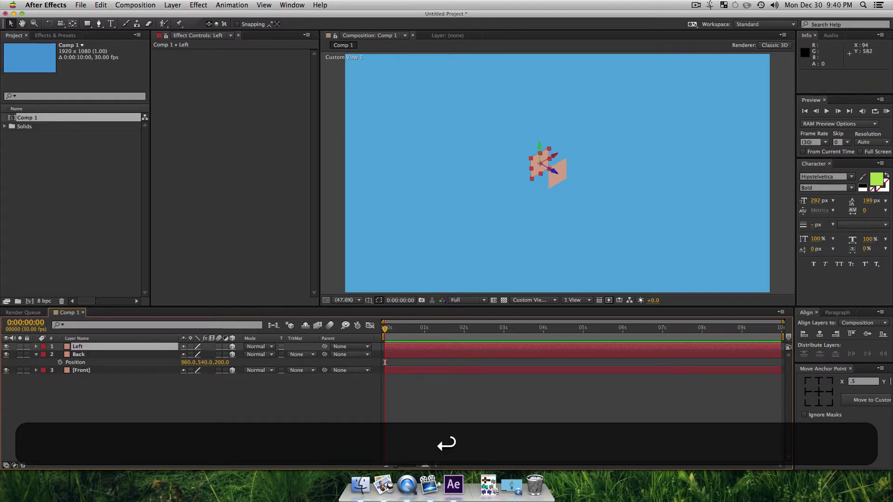
Move the Left layer's anchor point to the middle of its left edge and set its Y Rotation to 90°.
{"action": "left_click", "coordinate": [808, 393]}
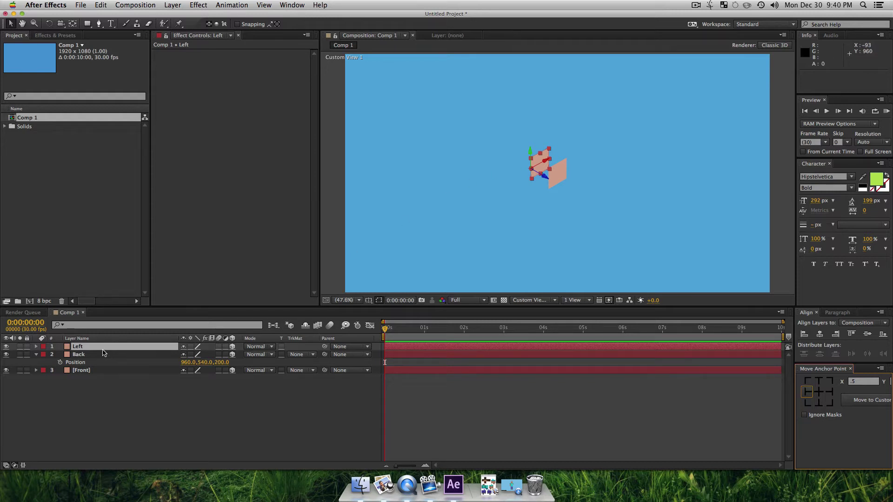
{"action": "key", "text": "r"}
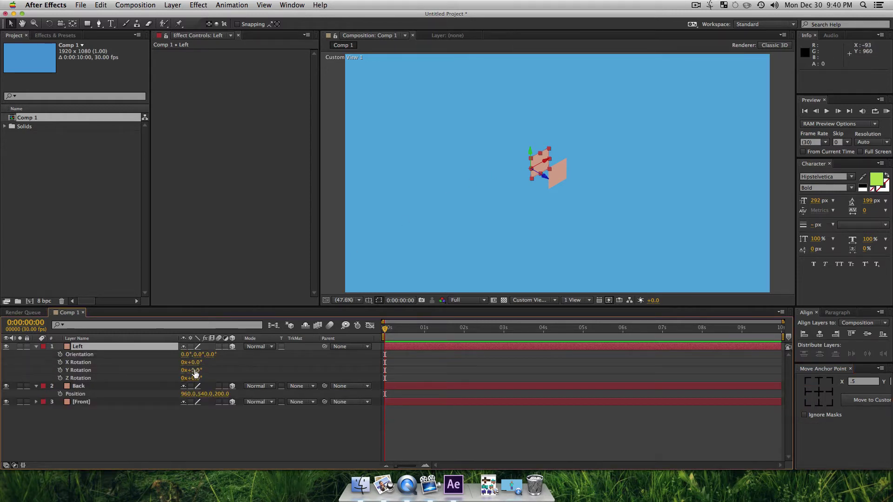
{"action": "left_click_drag", "start_coordinate": [194, 370], "coordinate": [223, 373]}
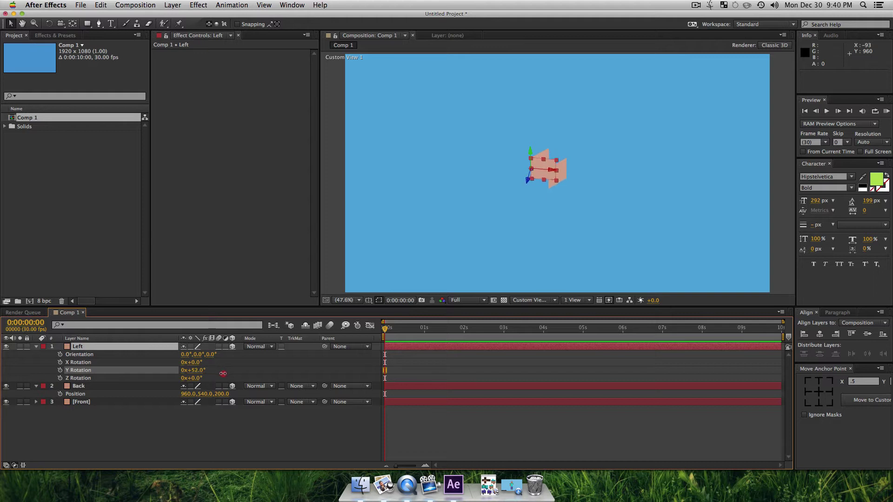
{"action": "left_click", "coordinate": [195, 370]}
{"action": "type", "text": "90"}
{"action": "key", "text": "Return"}
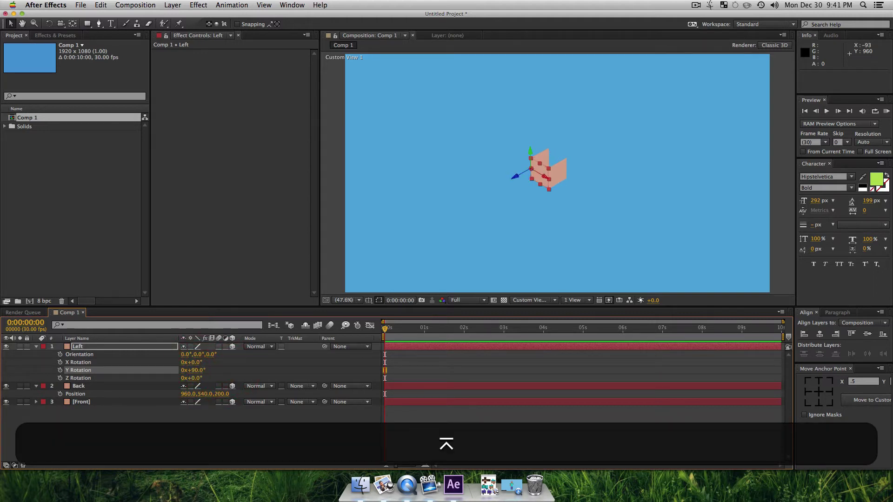
{"action": "left_click", "coordinate": [164, 413]}
Give the Left layer its own new solid in a stronger orange, RGB 203, 117, 76, without affecting the other faces.
{"action": "left_click", "coordinate": [80, 338]}
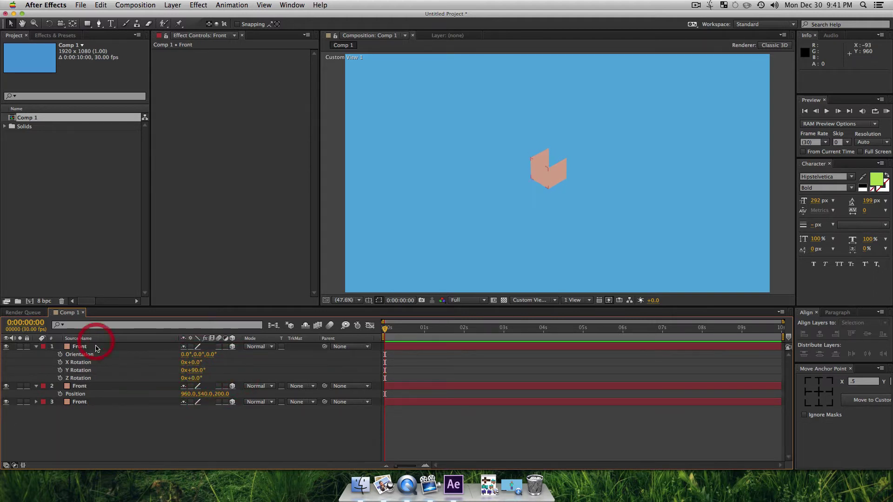
{"action": "left_click", "coordinate": [87, 339]}
{"action": "left_click", "coordinate": [83, 347]}
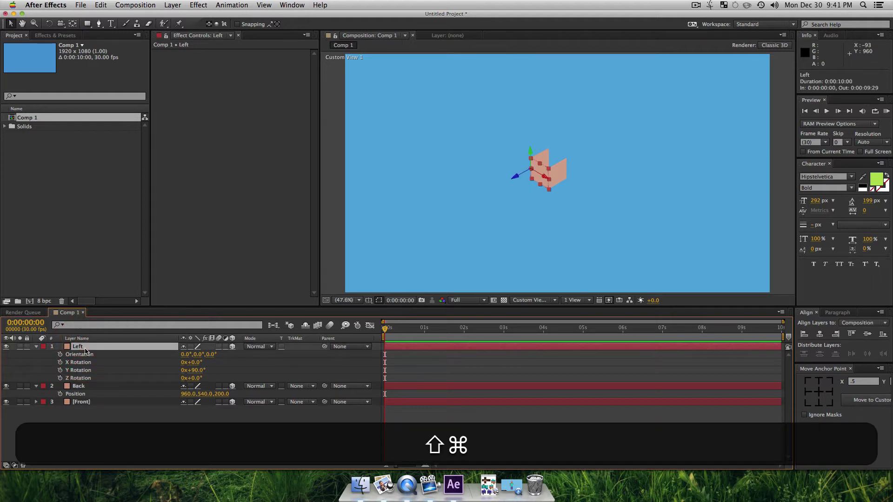
{"action": "key", "text": "shift+super+y"}
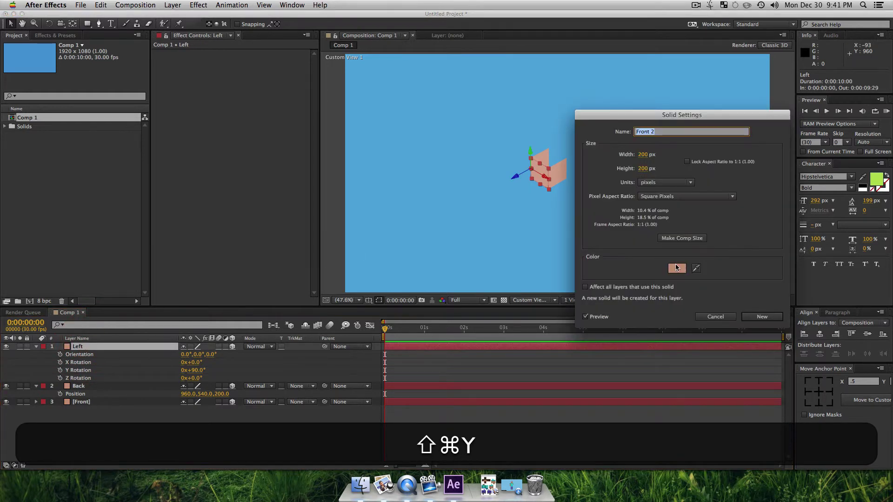
{"action": "left_click", "coordinate": [676, 268]}
{"action": "left_click", "coordinate": [82, 95]}
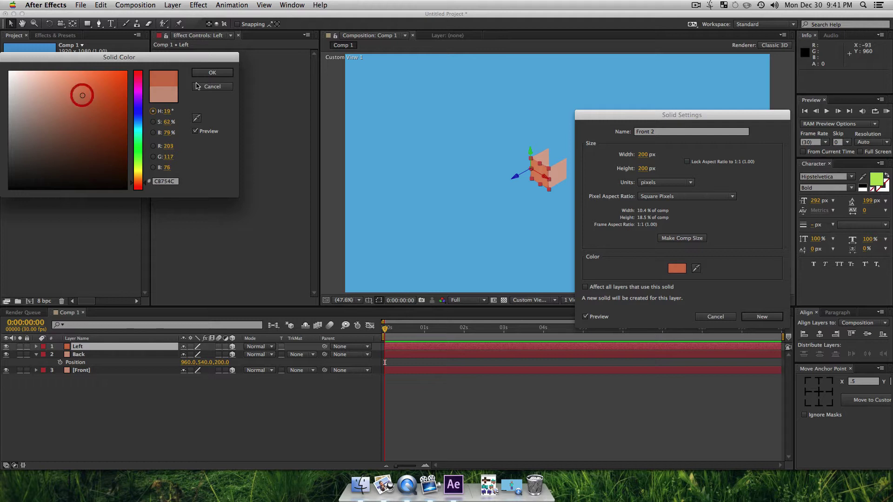
{"action": "left_click", "coordinate": [219, 72]}
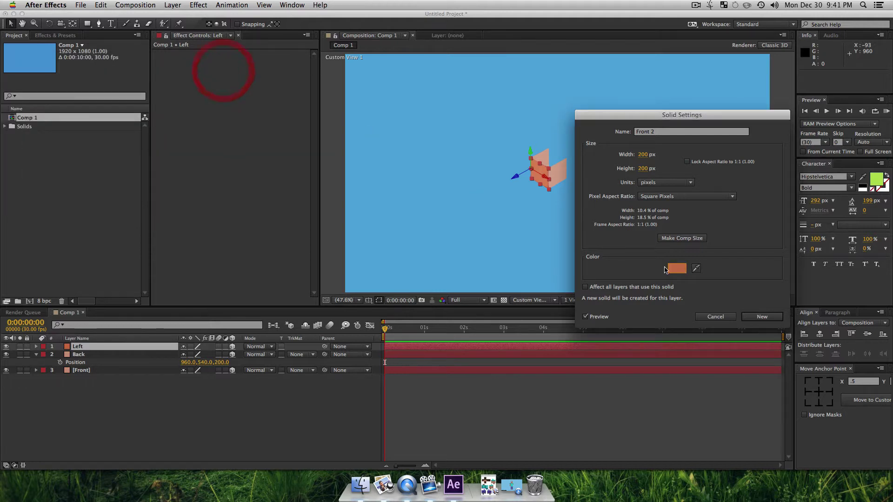
{"action": "left_click", "coordinate": [758, 317]}
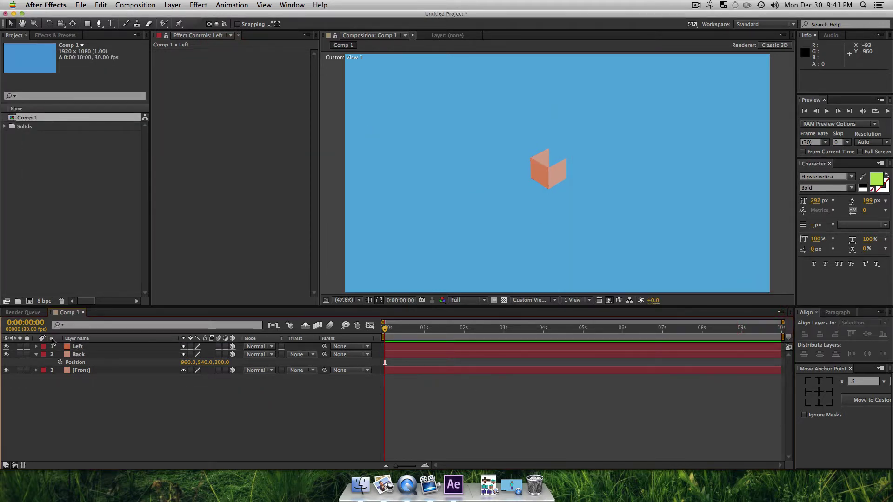
Duplicate the Left layer and rename the copy Right.
{"action": "left_click", "coordinate": [75, 348]}
{"action": "key", "text": "super+d"}
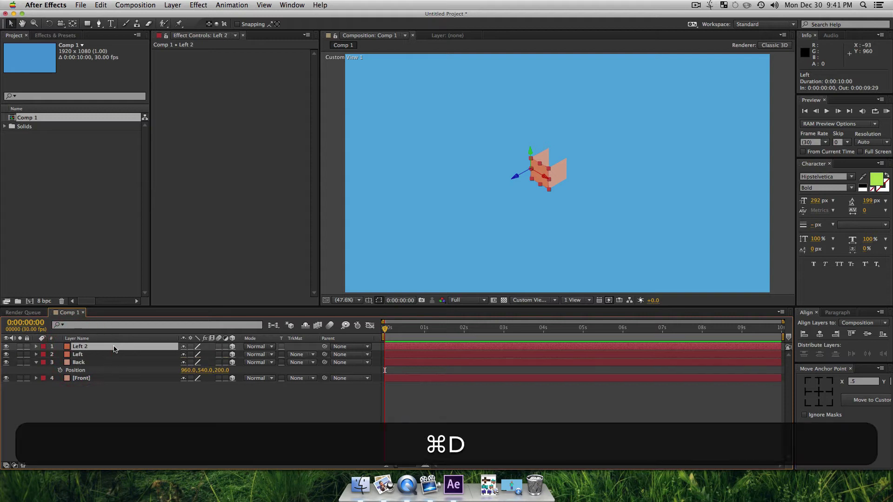
{"action": "key", "text": "Return"}
{"action": "type", "text": "Right"}
{"action": "key", "text": "Return"}
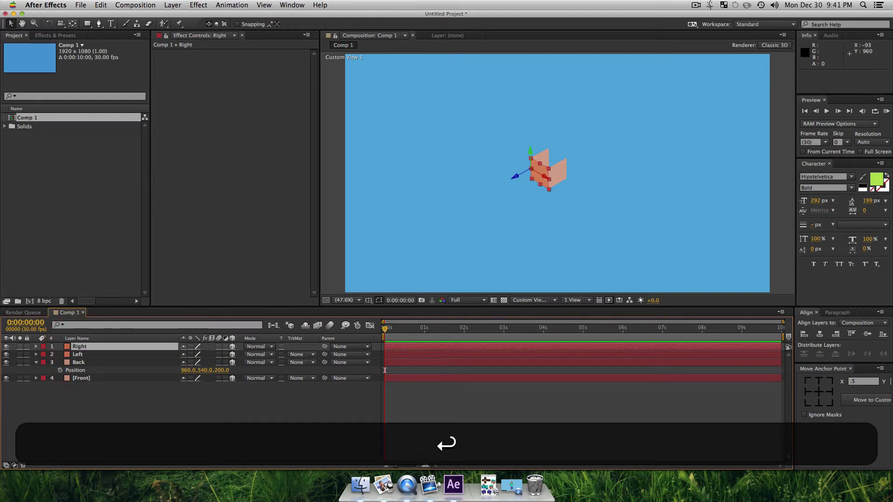
Add 200 to the Right layer's X position, placing it at 1060 on the opposite side of the cube.
{"action": "key", "text": "p"}
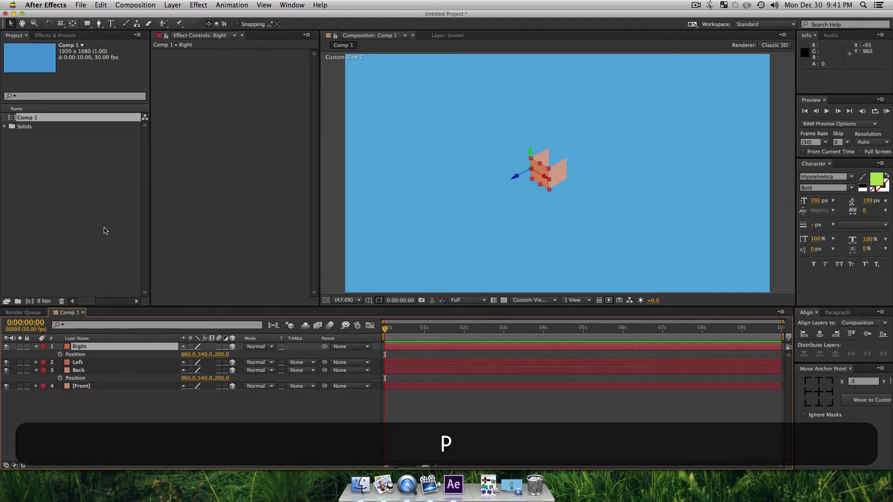
{"action": "left_click", "coordinate": [188, 354]}
{"action": "key", "text": "Right"}
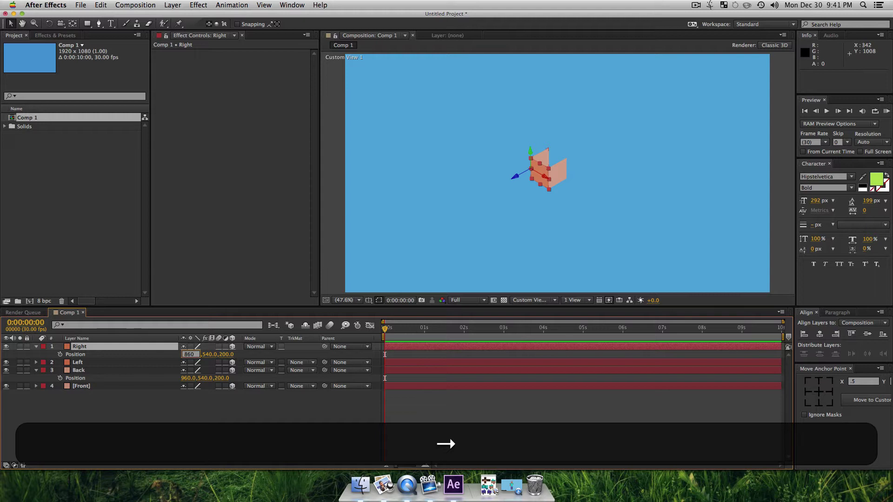
{"action": "type", "text": "+200"}
{"action": "key", "text": "Return"}
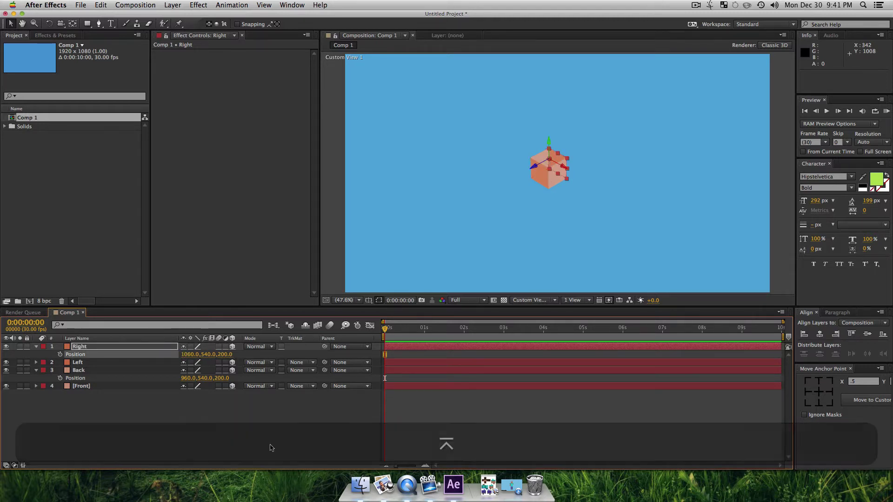
{"action": "left_click", "coordinate": [269, 444]}
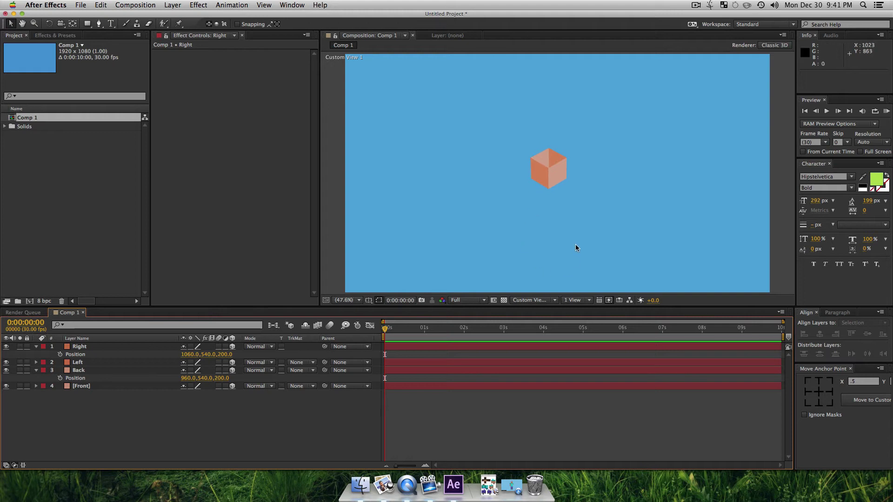
Duplicate the Right layer and rename the copy Top.
{"action": "left_click", "coordinate": [127, 440]}
{"action": "left_click", "coordinate": [90, 347]}
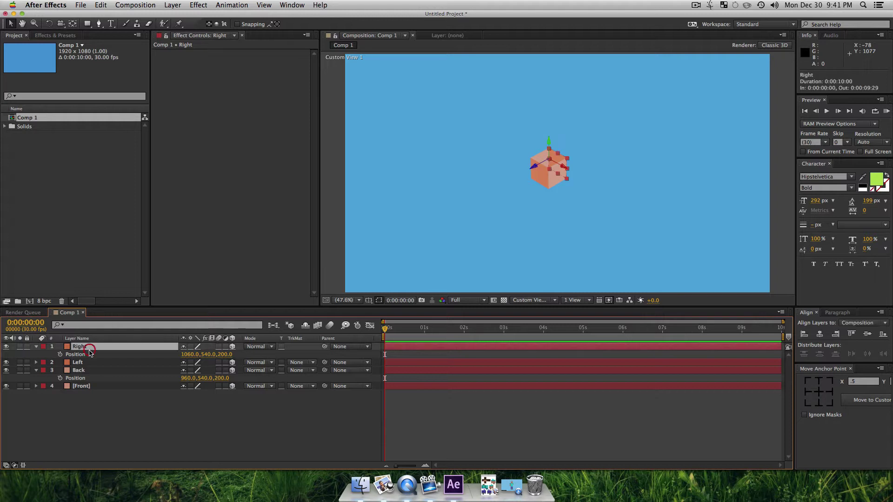
{"action": "key", "text": "super+d"}
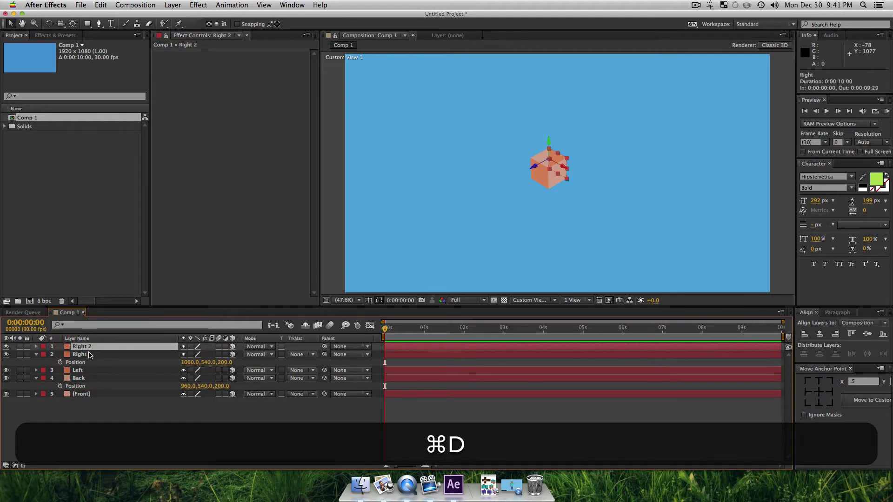
{"action": "key", "text": "Return"}
{"action": "type", "text": "Top"}
{"action": "key", "text": "Return"}
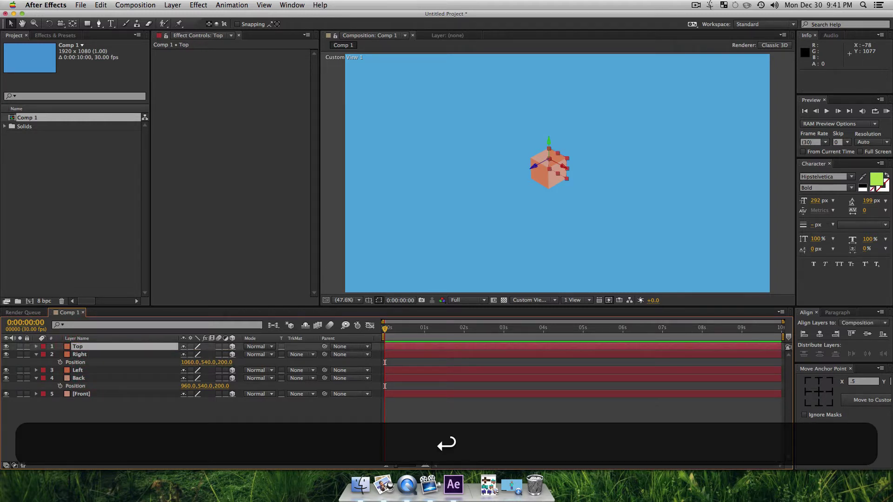
Move the Top layer's anchor point to the middle of its top edge and reveal its rotation properties.
{"action": "left_click", "coordinate": [820, 382]}
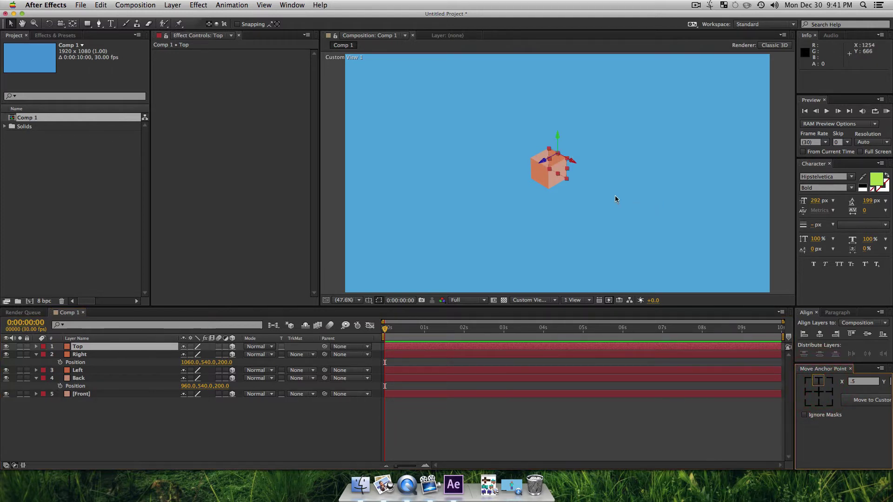
{"action": "key", "text": "r"}
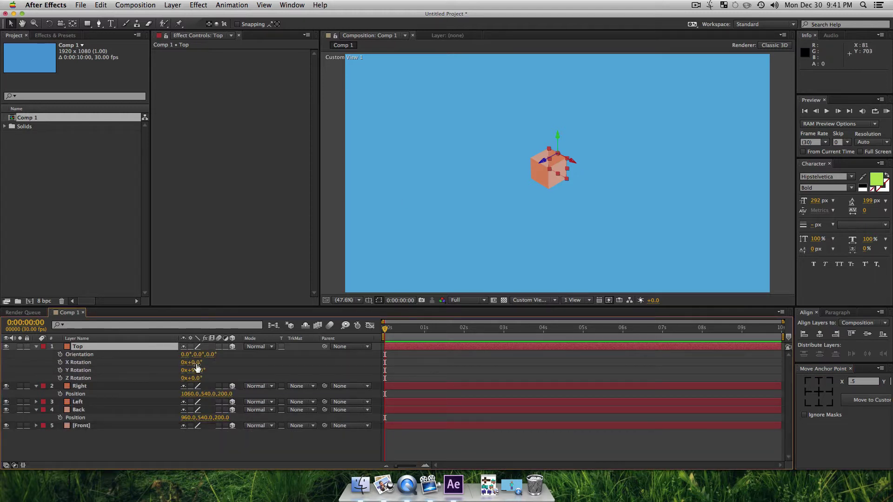
{"action": "left_click_drag", "start_coordinate": [197, 365], "coordinate": [257, 358]}
{"action": "key", "text": "super+z"}
{"action": "key", "text": "super+z"}
{"action": "key", "text": "super+z"}
Set the Top layer's Z orientation to 90° so it lies flat across the top of the cube.
{"action": "left_click", "coordinate": [213, 354]}
{"action": "type", "text": "90"}
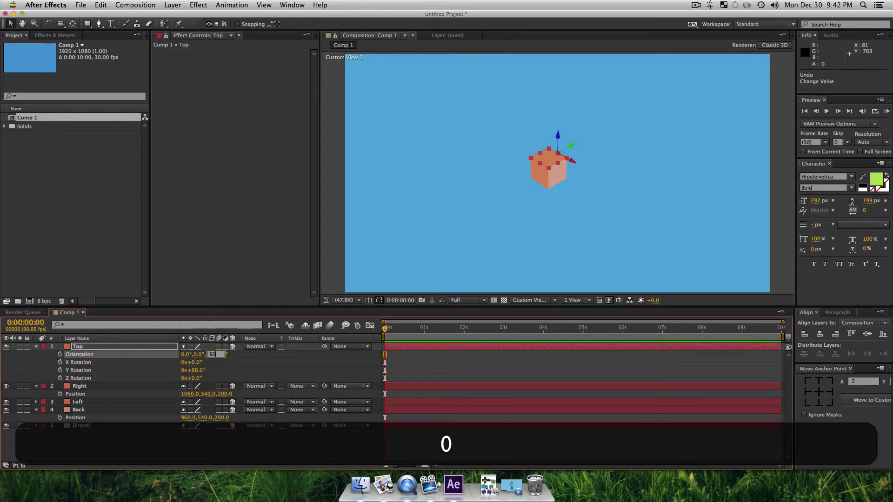
{"action": "key", "text": "Return"}
{"action": "left_click", "coordinate": [168, 447]}
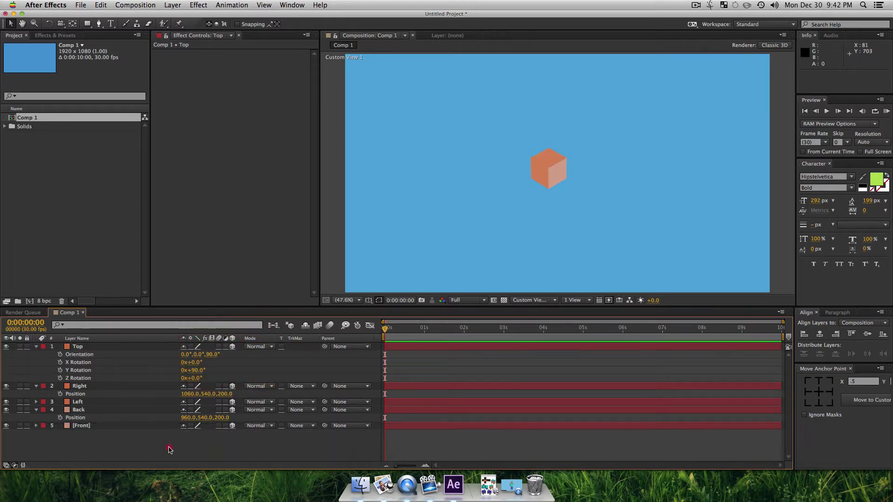
Collapse the open properties of all layers in the timeline and clear the selection.
{"action": "left_click", "coordinate": [99, 348]}
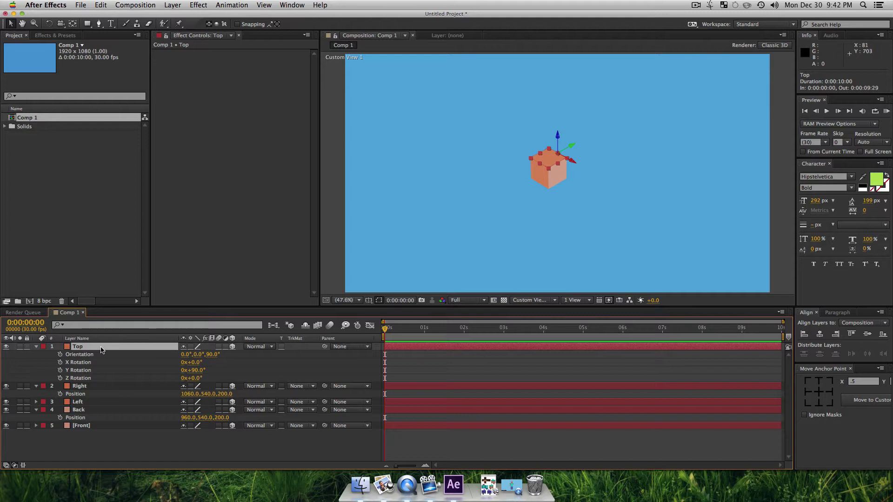
{"action": "key", "text": "super+a"}
{"action": "key", "text": "super+u"}
{"action": "key", "text": "u"}
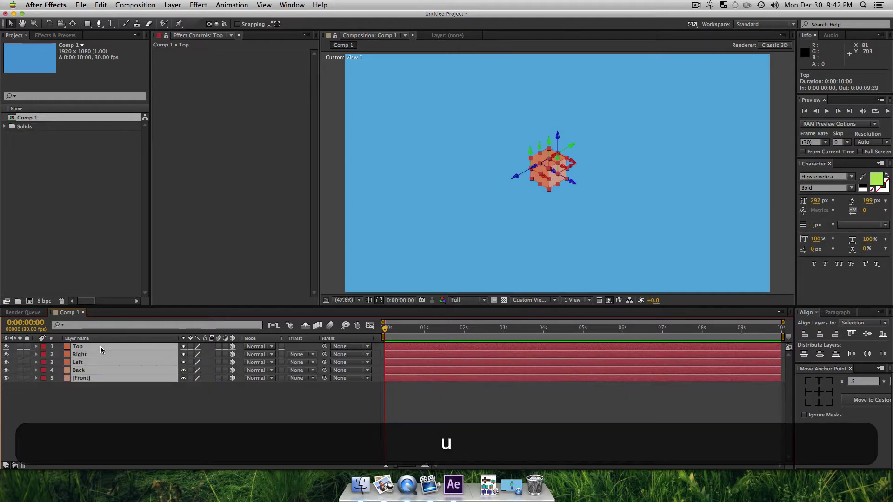
{"action": "left_click", "coordinate": [129, 421]}
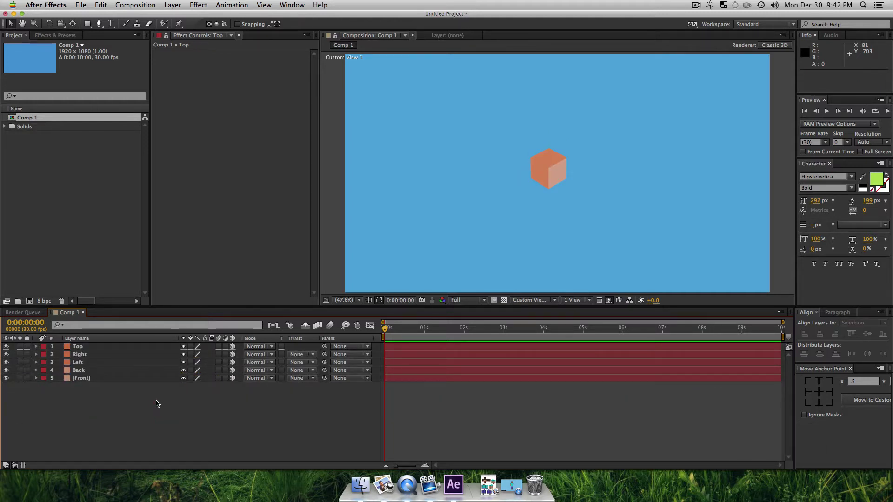
Duplicate the Top layer and rename the copy Bottom.
{"action": "left_click", "coordinate": [91, 346]}
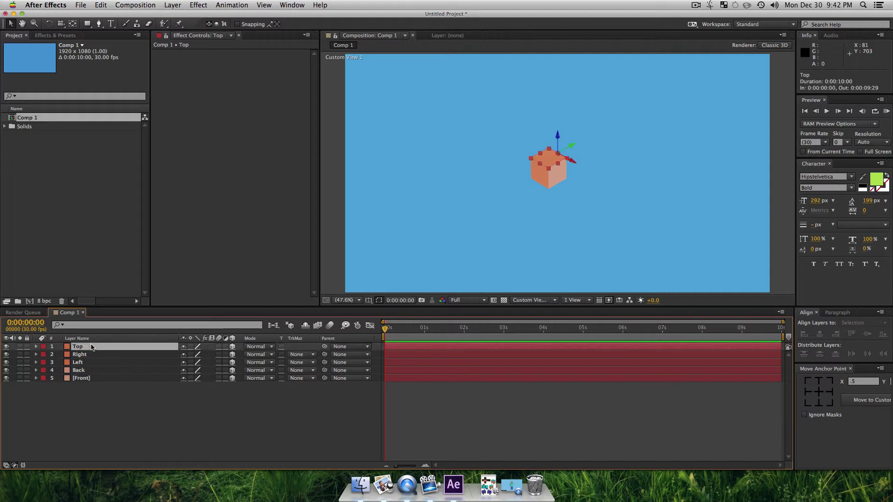
{"action": "key", "text": "super+d"}
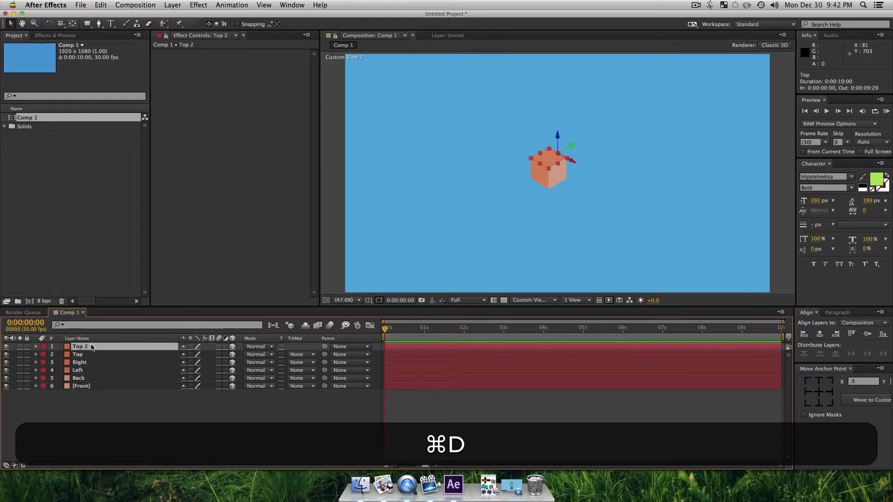
{"action": "key", "text": "Return"}
{"action": "type", "text": "Bottom"}
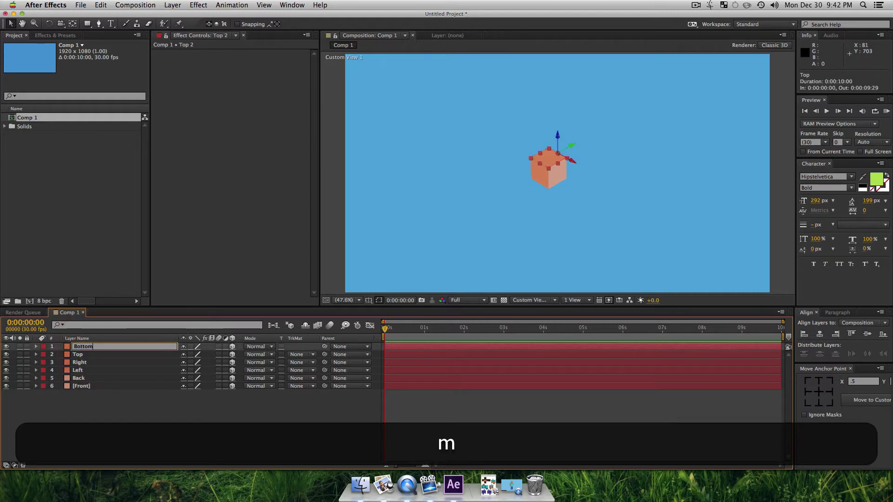
{"action": "key", "text": "Return"}
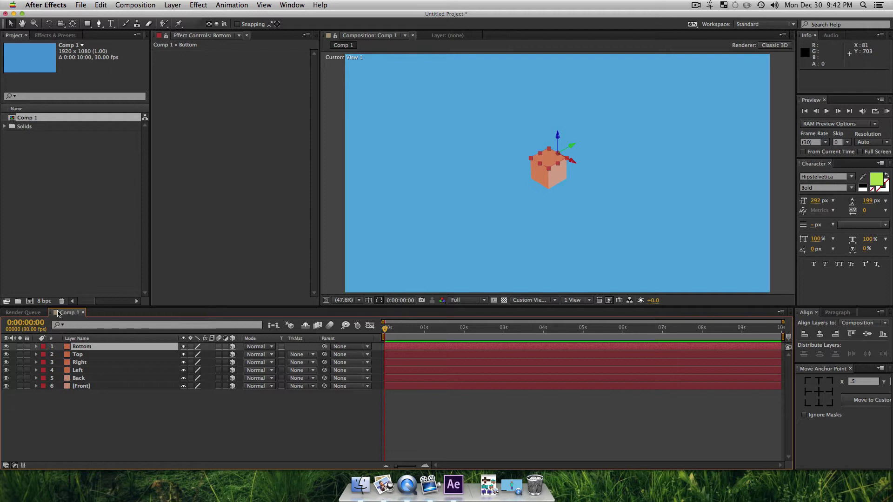
Add 200 to the Bottom layer's Y position, placing it at 640 on the underside of the cube.
{"action": "key", "text": "p"}
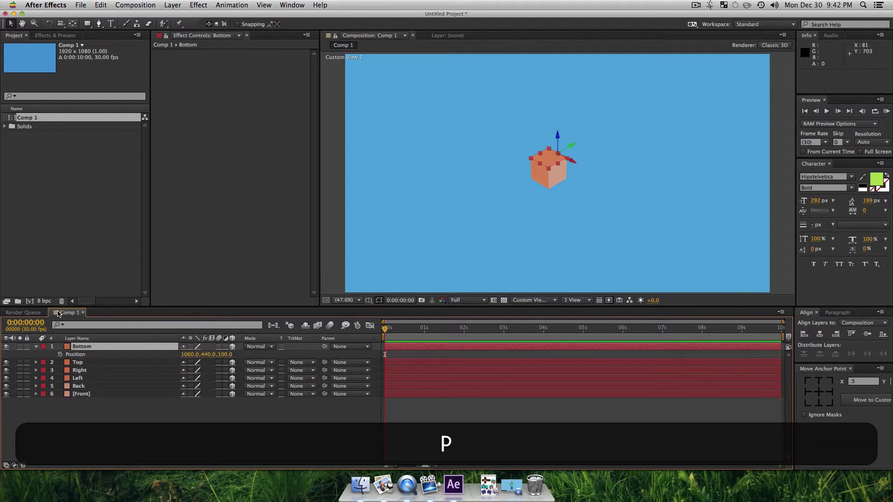
{"action": "left_click", "coordinate": [207, 354]}
{"action": "key", "text": "Right"}
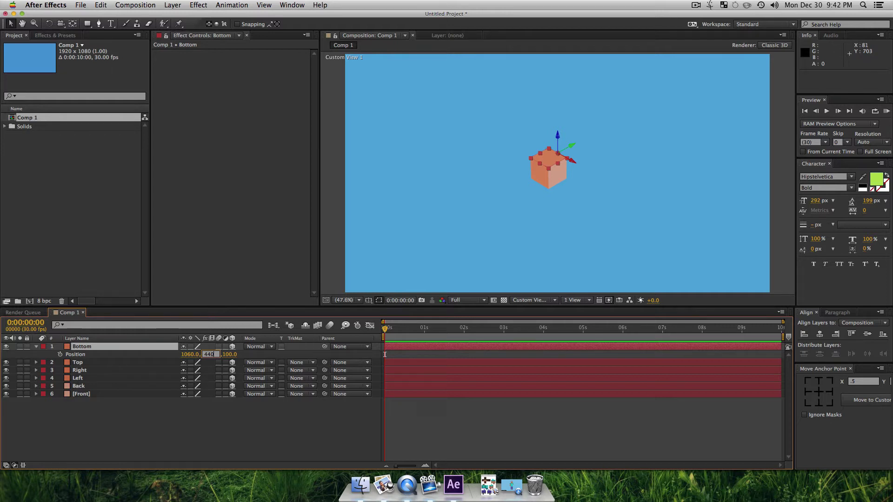
{"action": "type", "text": "+200"}
{"action": "key", "text": "Return"}
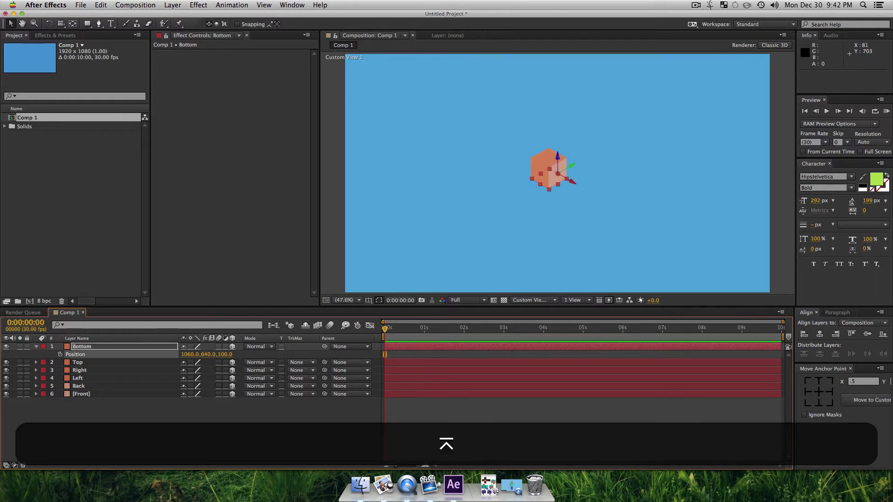
{"action": "left_click", "coordinate": [186, 425]}
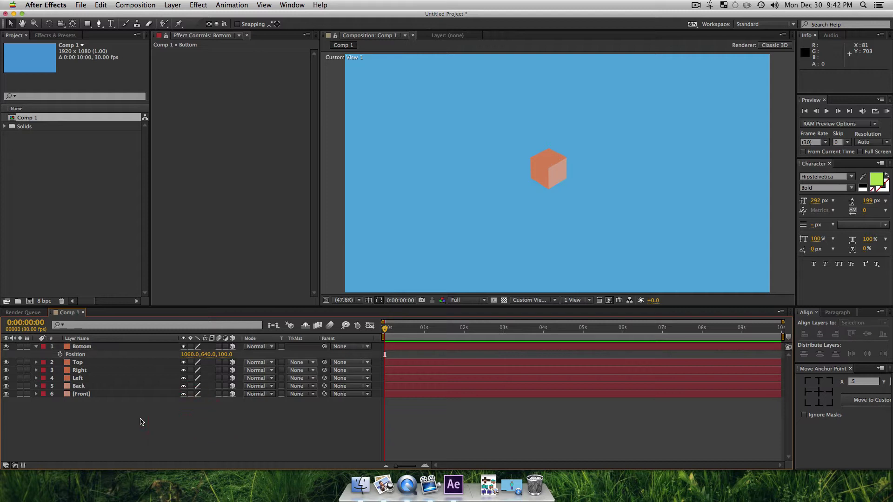
Add a 3D null object and parent all six cube faces to it.
{"action": "key", "text": "alt+shift+super+y"}
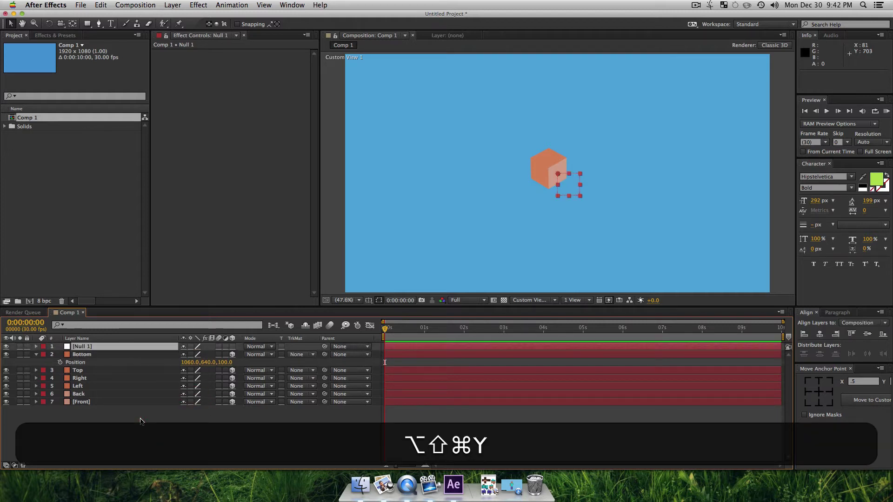
{"action": "left_click", "coordinate": [232, 346]}
{"action": "left_click_drag", "start_coordinate": [93, 439], "coordinate": [91, 357]}
{"action": "left_click_drag", "start_coordinate": [324, 354], "coordinate": [104, 348]}
Test the null's Y Rotation on the whole cube and undo both the rotation and the parenting.
{"action": "left_click", "coordinate": [98, 348]}
{"action": "key", "text": "r"}
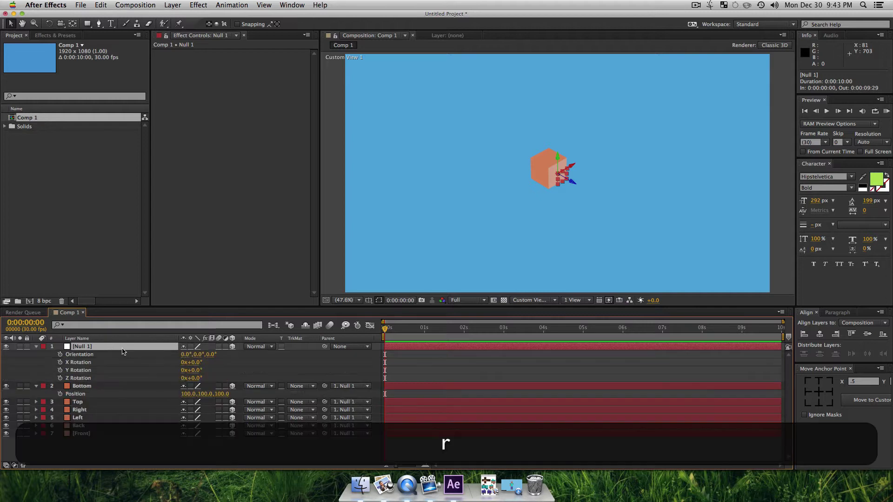
{"action": "left_click_drag", "start_coordinate": [192, 370], "coordinate": [284, 399]}
{"action": "key", "text": "super+z"}
{"action": "key", "text": "super+z"}
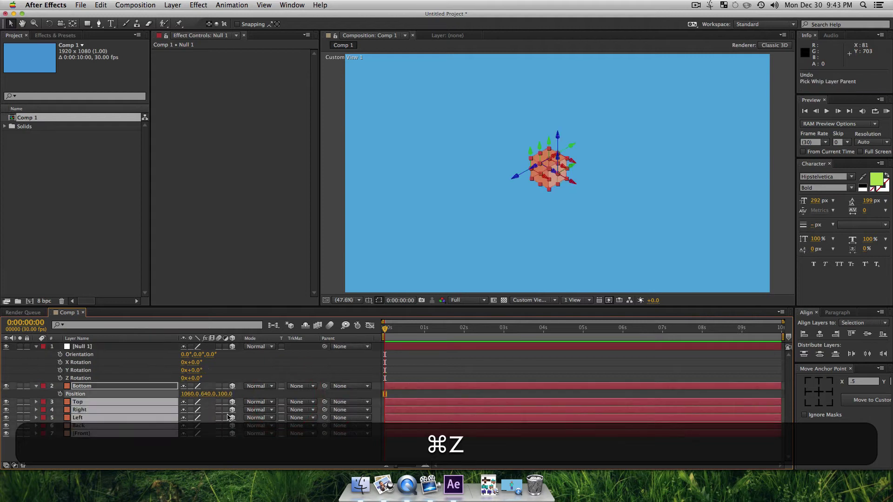
{"action": "key", "text": "super+z"}
{"action": "left_click", "coordinate": [169, 448]}
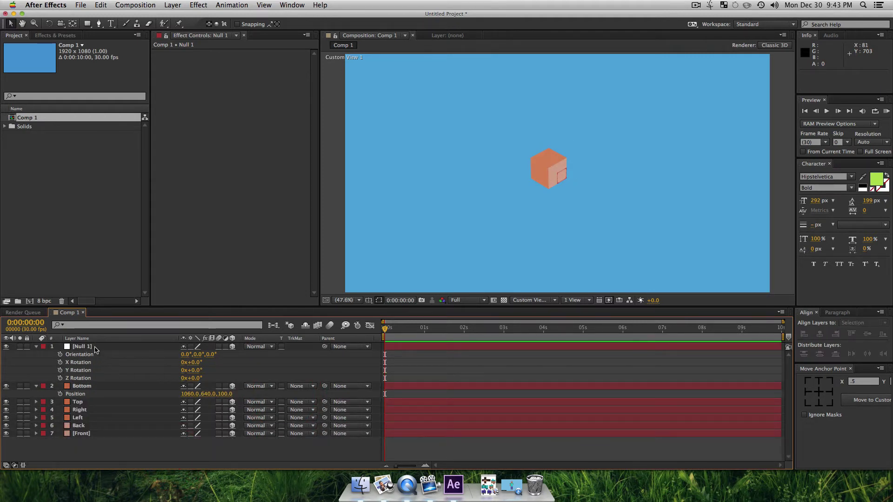
Delete the null object from Comp 1.
{"action": "left_click_drag", "start_coordinate": [90, 351], "coordinate": [87, 372]}
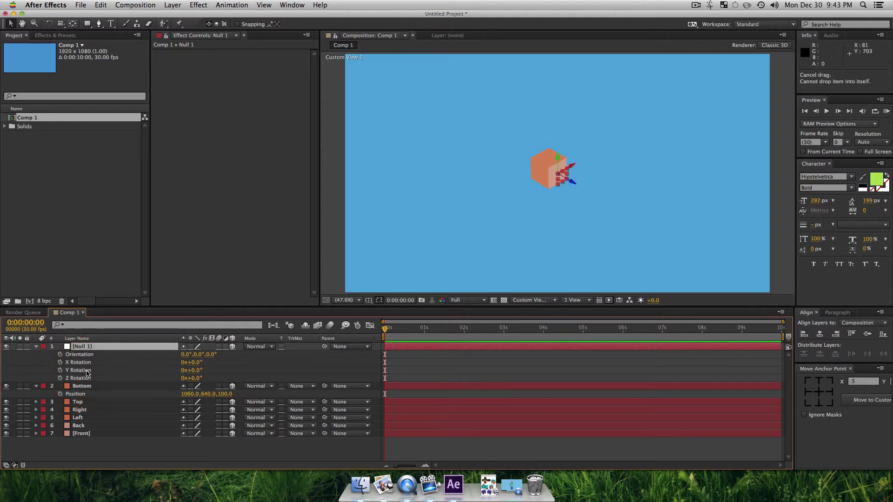
{"action": "key", "text": "Delete"}
{"action": "left_click", "coordinate": [185, 426]}
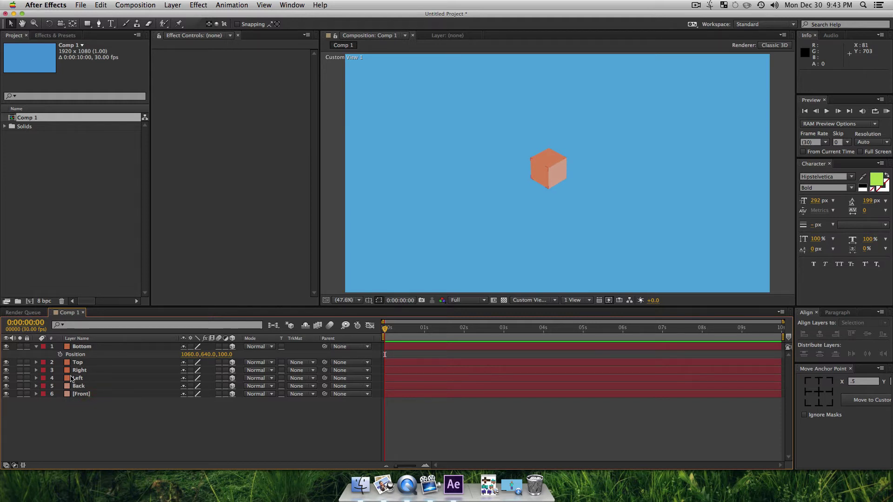
Import the Steve PNG texture image from the Desktop as footage.
{"action": "left_click", "coordinate": [33, 150]}
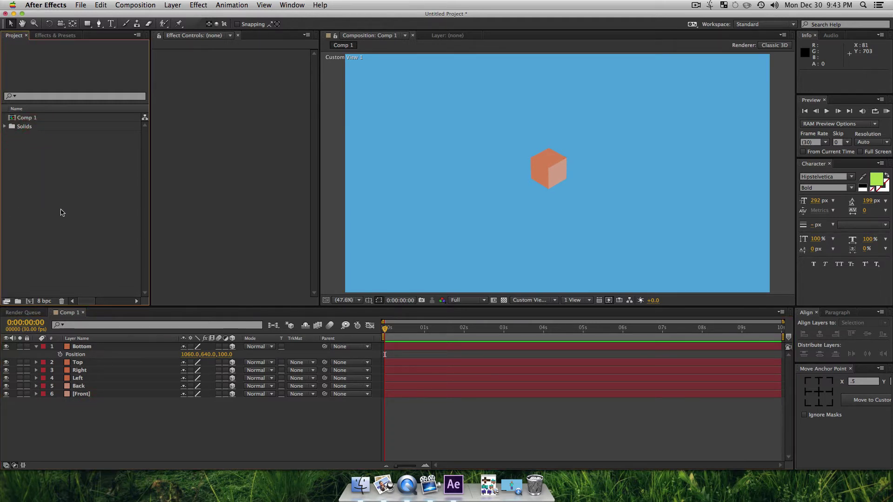
{"action": "key", "text": "super+i"}
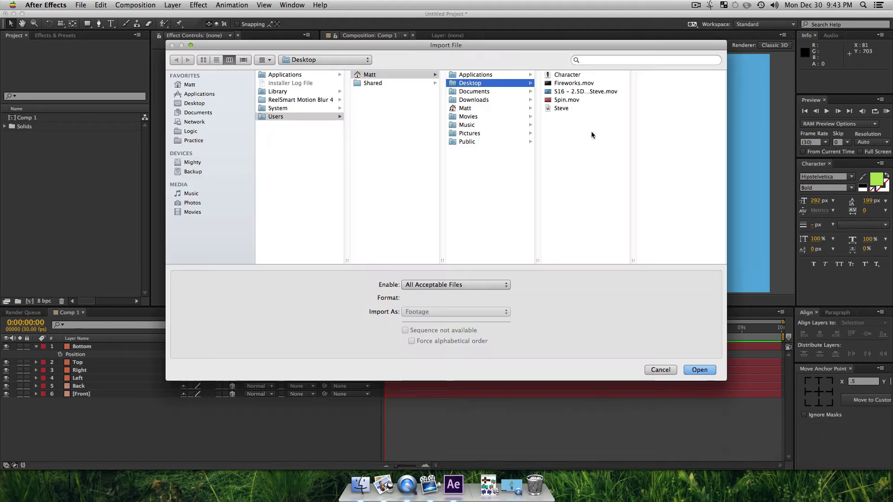
{"action": "left_click", "coordinate": [561, 109]}
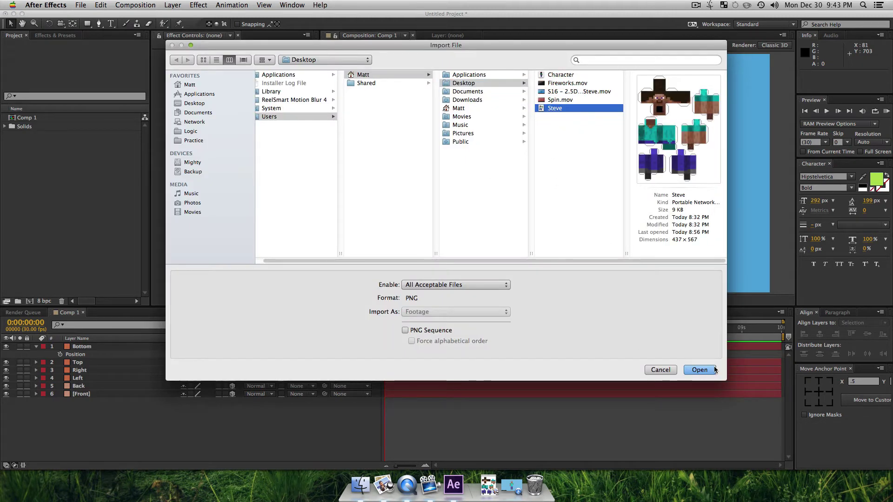
{"action": "left_click", "coordinate": [707, 371]}
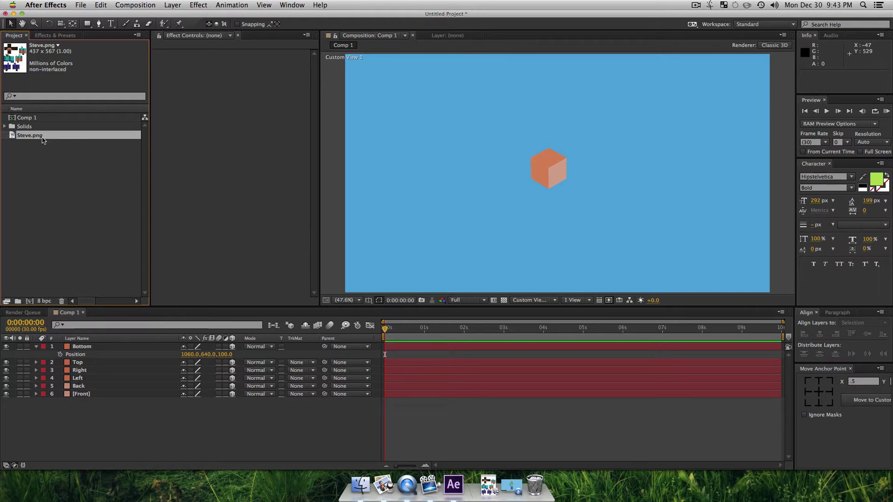
Switch to Preview to examine the Steve texture's face layout and minimize its window again.
{"action": "left_click", "coordinate": [488, 485]}
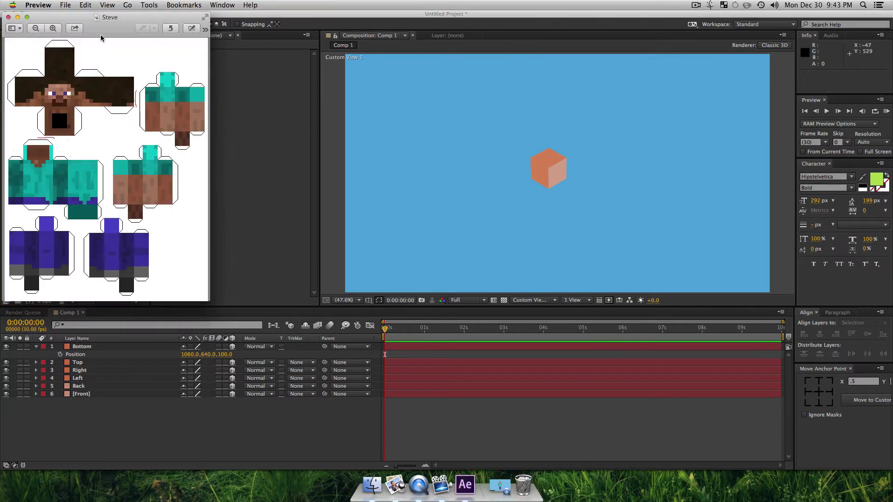
{"action": "double_click", "coordinate": [109, 23]}
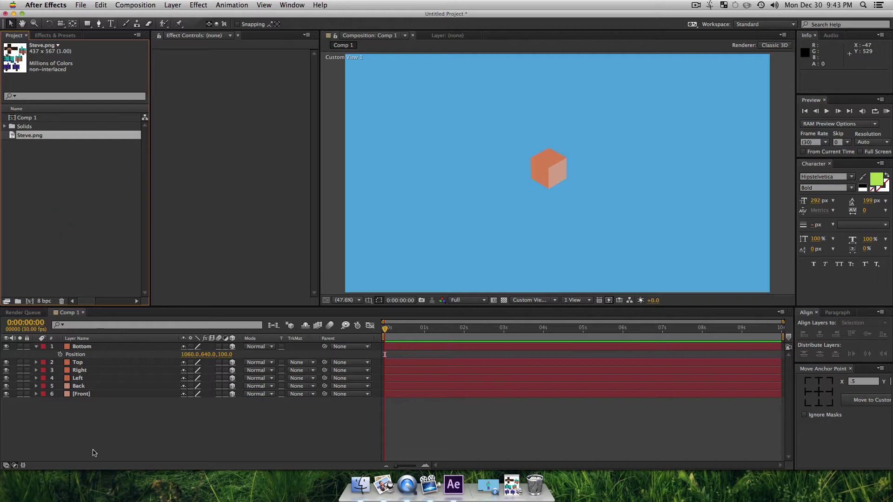
Pre-compose the Bottom layer, leaving all attributes in Comp 1.
{"action": "left_click", "coordinate": [86, 348]}
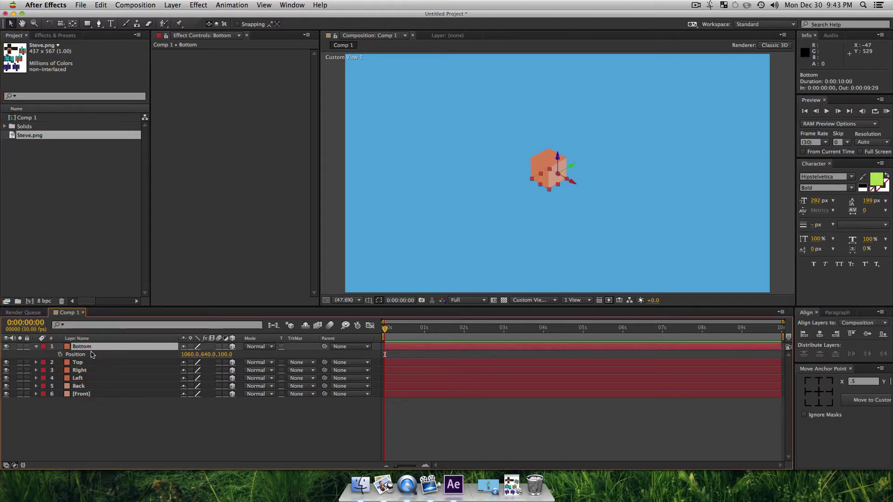
{"action": "key", "text": "shift+super+c"}
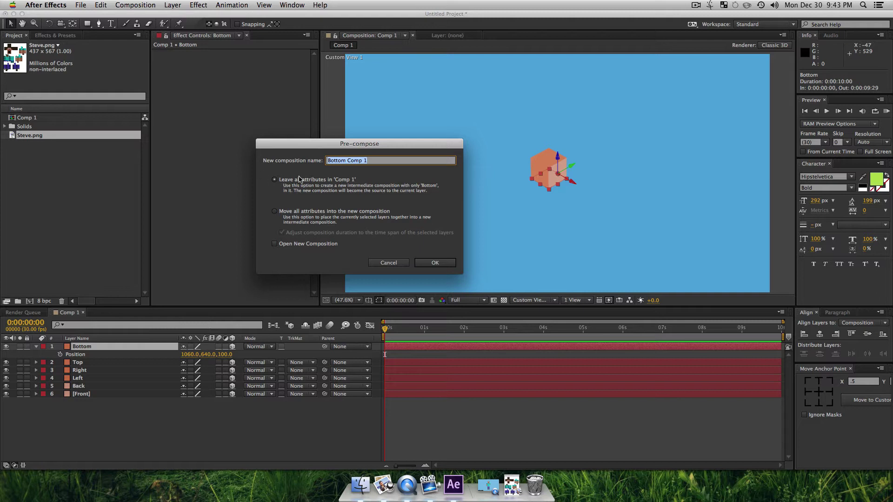
{"action": "left_click", "coordinate": [435, 263]}
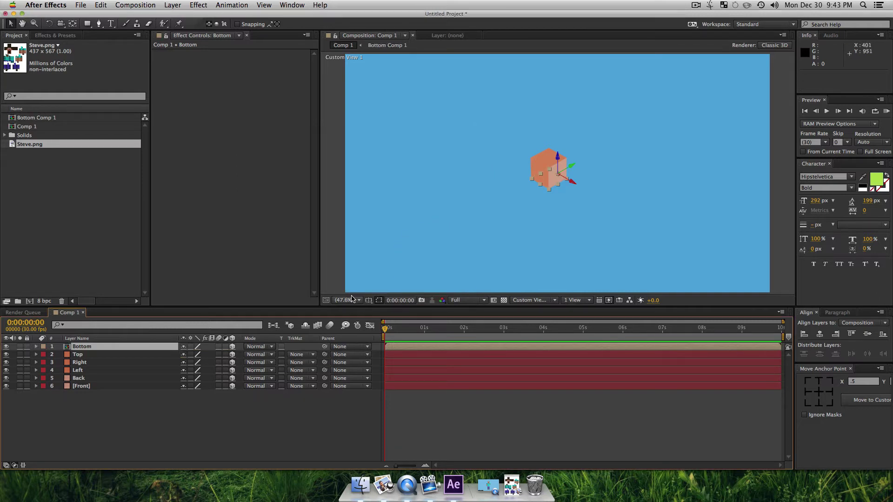
Pre-compose the Top and Right layers separately, leaving all attributes in Comp 1.
{"action": "key", "text": "2"}
{"action": "key", "text": "shift+super+c"}
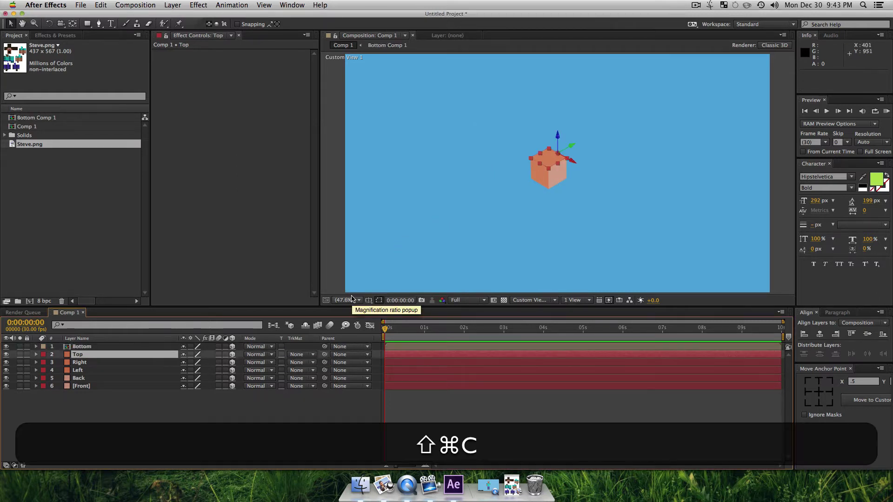
{"action": "key", "text": "shift+super+Return"}
{"action": "key", "text": "3"}
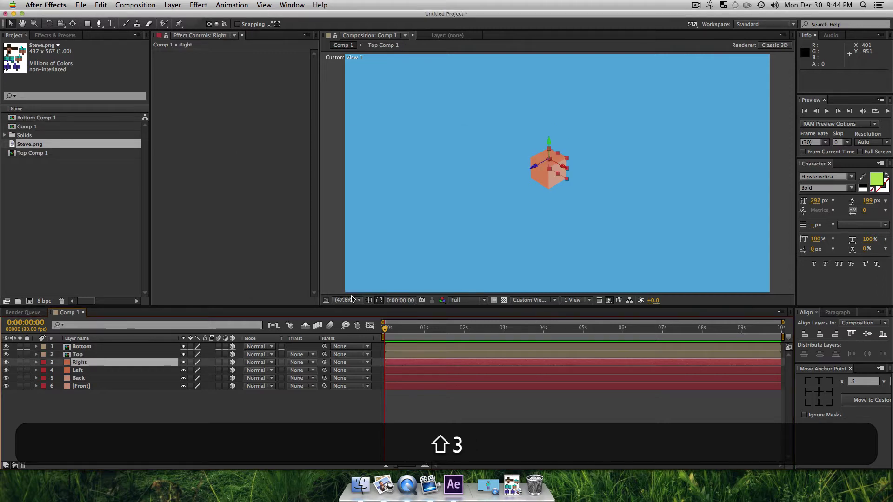
{"action": "key", "text": "shift+super+c"}
{"action": "key", "text": "Return"}
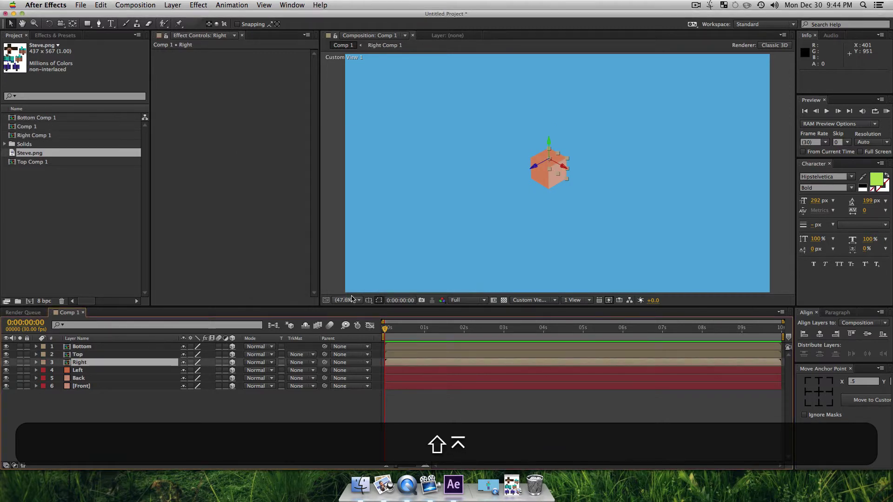
Pre-compose the Left and Back layers separately, leaving all attributes in Comp 1.
{"action": "key", "text": "4"}
{"action": "key", "text": "shift+super+c"}
{"action": "key", "text": "shift+super+Return"}
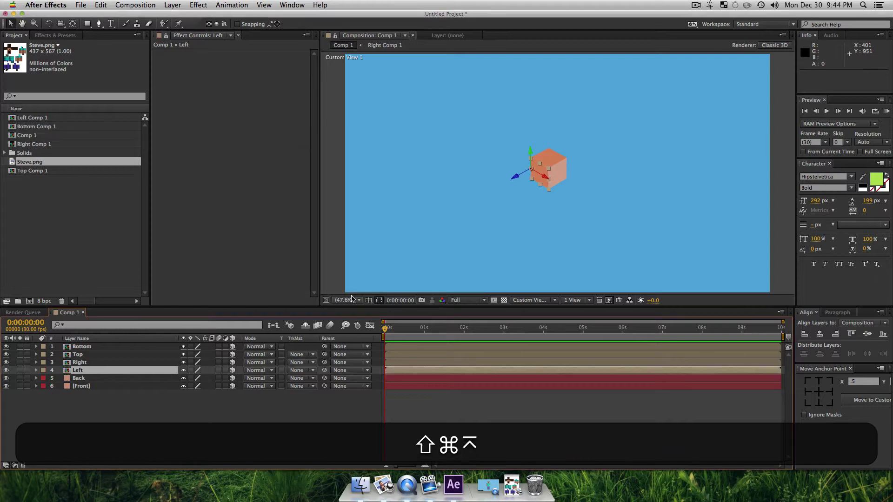
{"action": "key", "text": "5"}
{"action": "key", "text": "shift+super+c"}
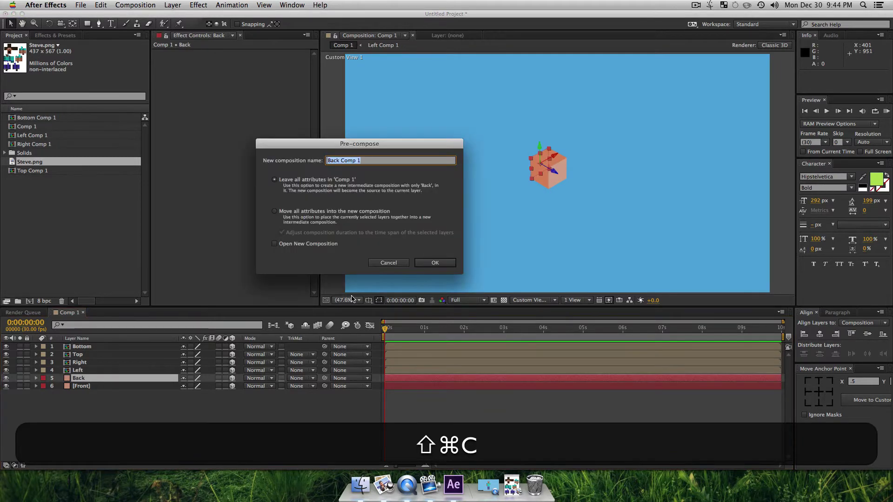
{"action": "key", "text": "shift+super+Return"}
Pre-compose the Front layer with all attributes left in Comp 1, and clear the layer selection.
{"action": "key", "text": "shift+6"}
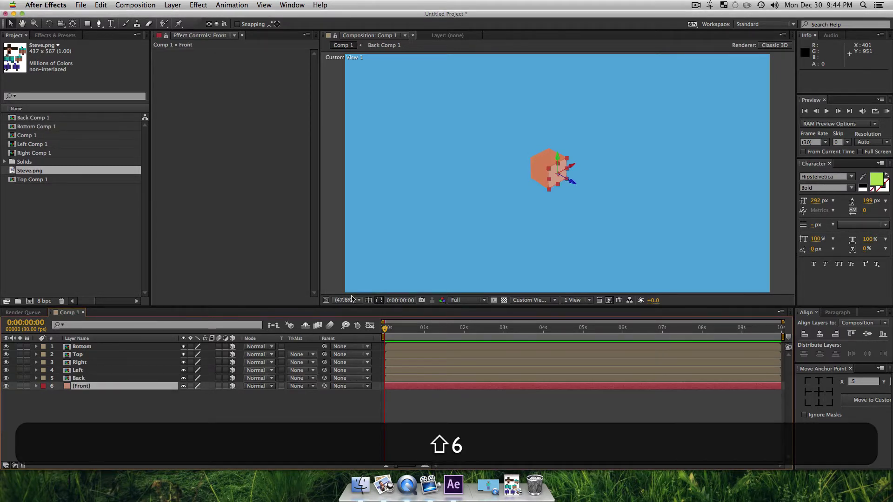
{"action": "key", "text": "shift+super+c"}
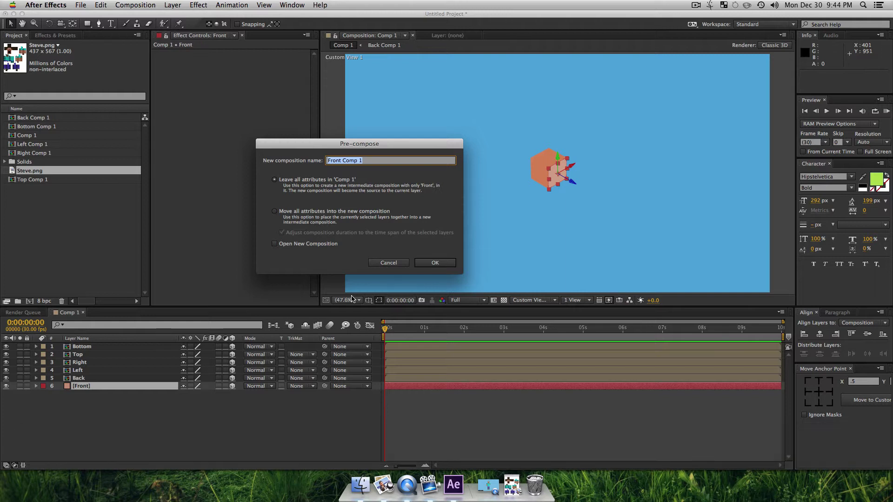
{"action": "key", "text": "Return"}
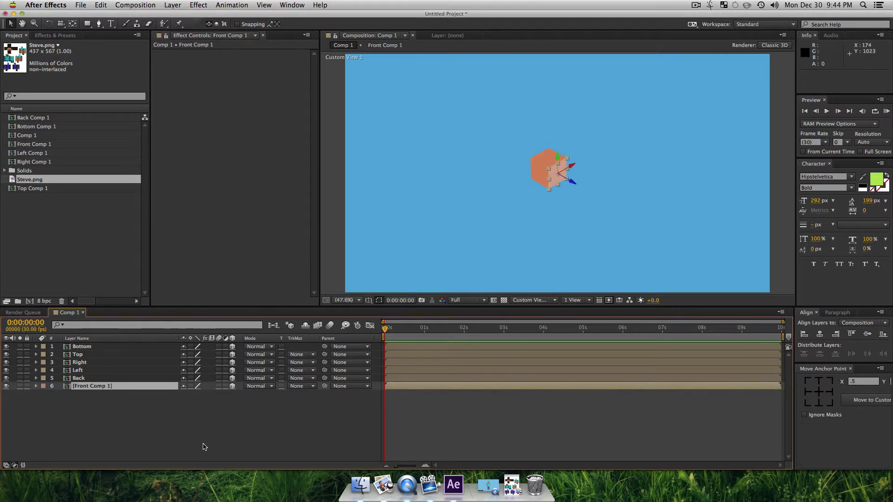
{"action": "left_click", "coordinate": [203, 446]}
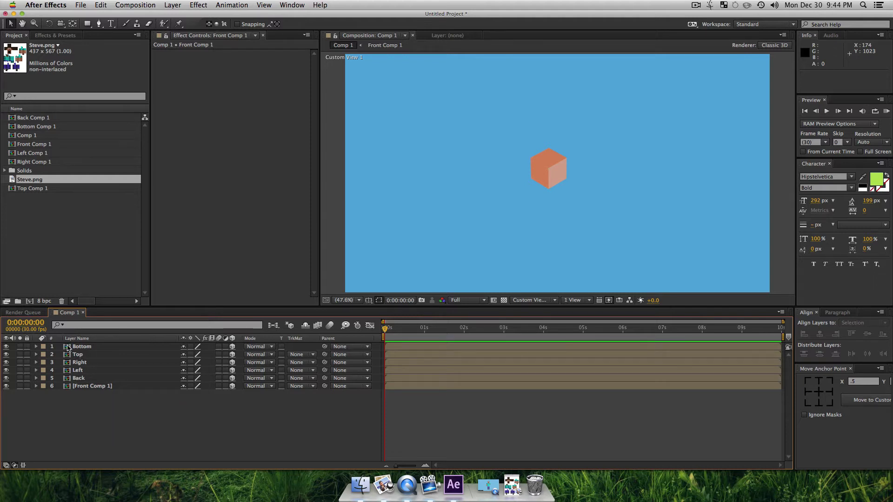
Open the Bottom layer's pre-comp and add Steve.png above its Front 2 solid.
{"action": "double_click", "coordinate": [67, 348]}
{"action": "left_click", "coordinate": [87, 378]}
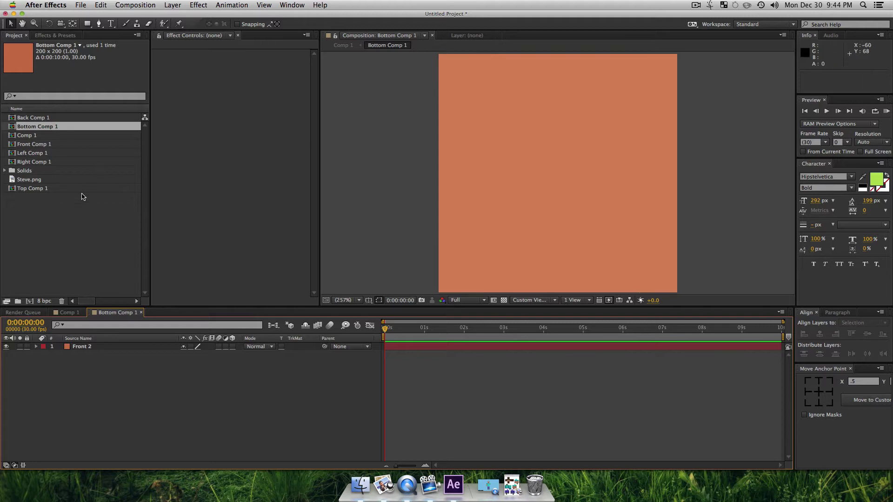
{"action": "left_click", "coordinate": [55, 245]}
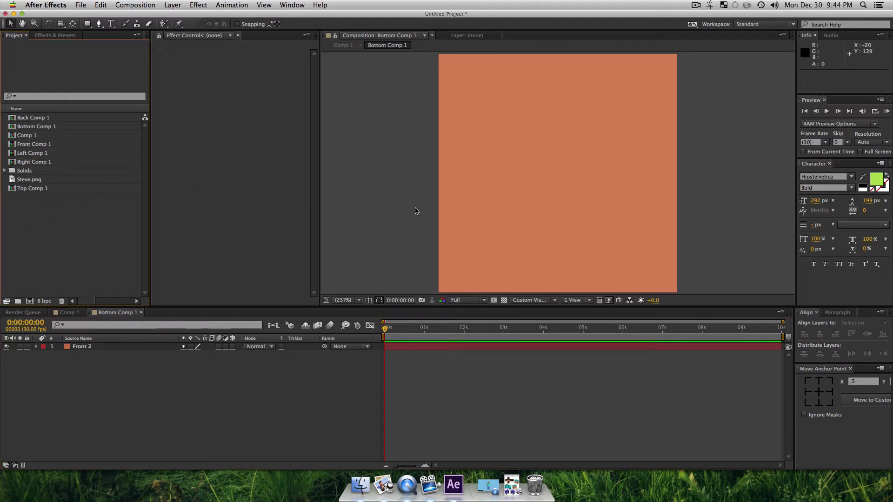
{"action": "left_click", "coordinate": [388, 137]}
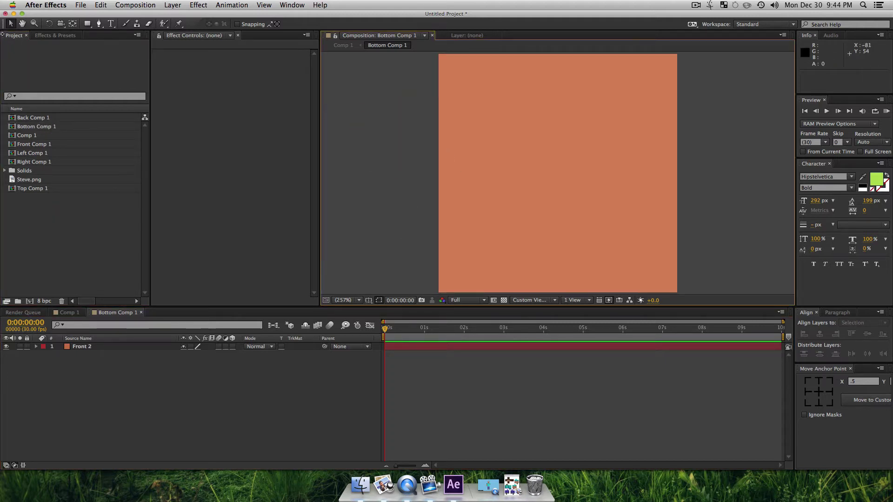
{"action": "left_click", "coordinate": [22, 24]}
{"action": "key", "text": "comma"}
{"action": "left_click", "coordinate": [220, 417]}
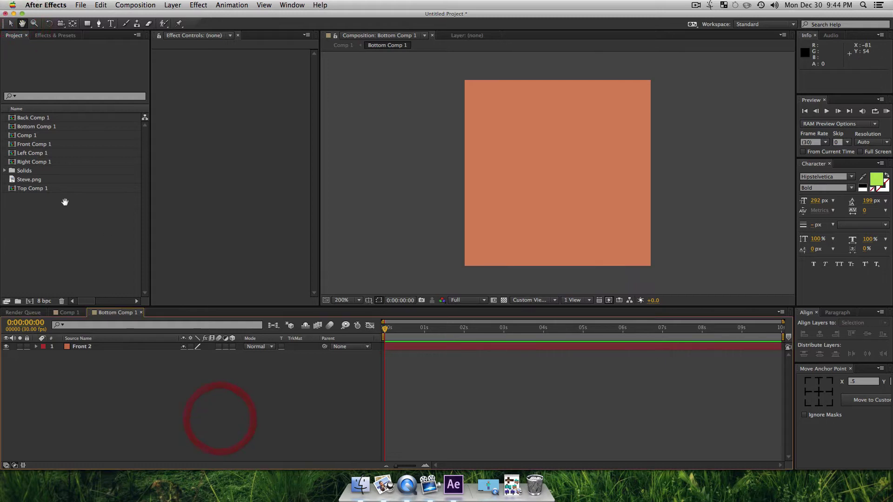
{"action": "key", "text": "v"}
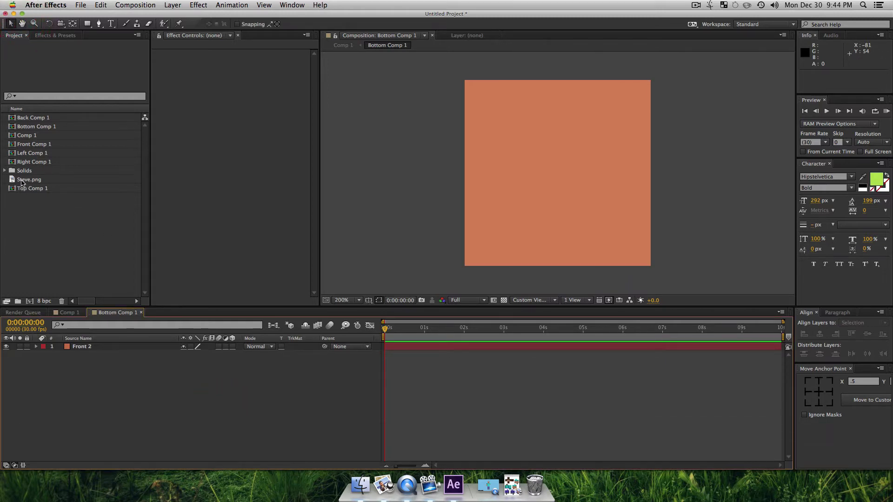
{"action": "mouse_move", "coordinate": [22, 182]}
{"action": "left_mouse_down"}
{"action": "mouse_move", "coordinate": [63, 283]}
{"action": "mouse_move", "coordinate": [27, 188]}
{"action": "left_mouse_up"}
{"action": "left_click_drag", "start_coordinate": [72, 345], "coordinate": [74, 345]}
Move Steve.png to about 196.5, 262 to bring the head texture into frame, and place its anchor point on the face's nose.
{"action": "key", "text": "s"}
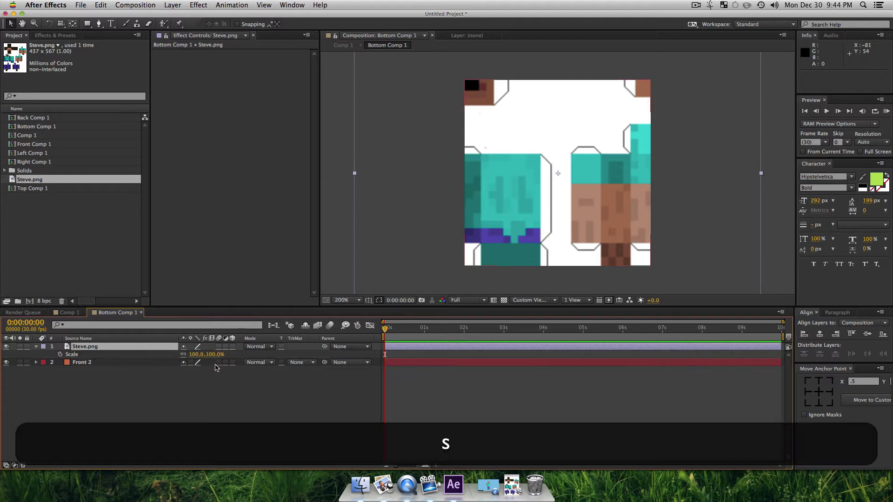
{"action": "left_click_drag", "start_coordinate": [495, 173], "coordinate": [585, 324]}
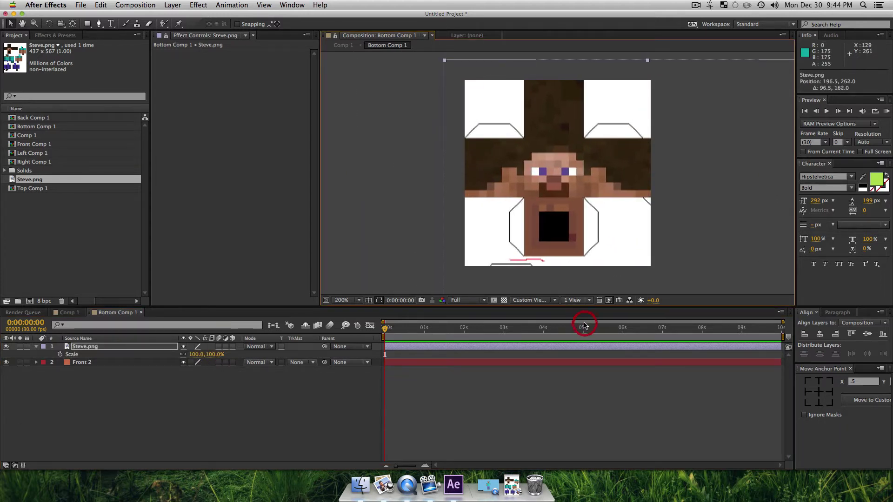
{"action": "left_click", "coordinate": [807, 380]}
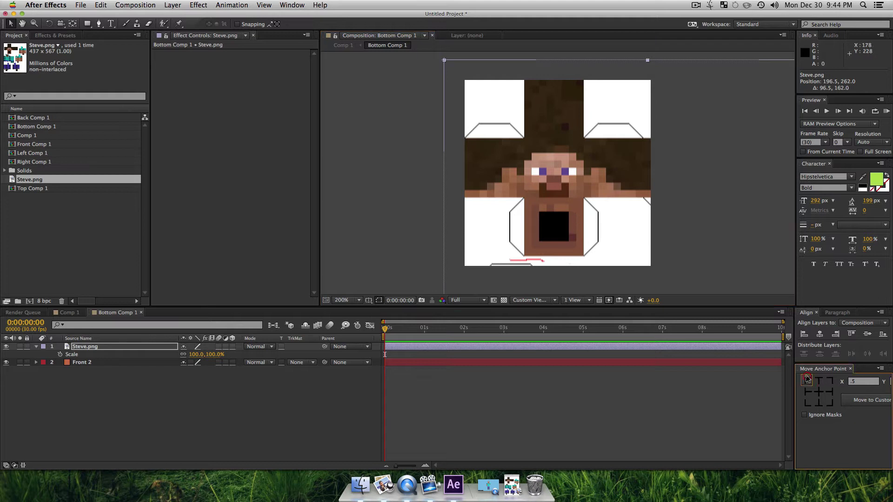
{"action": "key", "text": "y"}
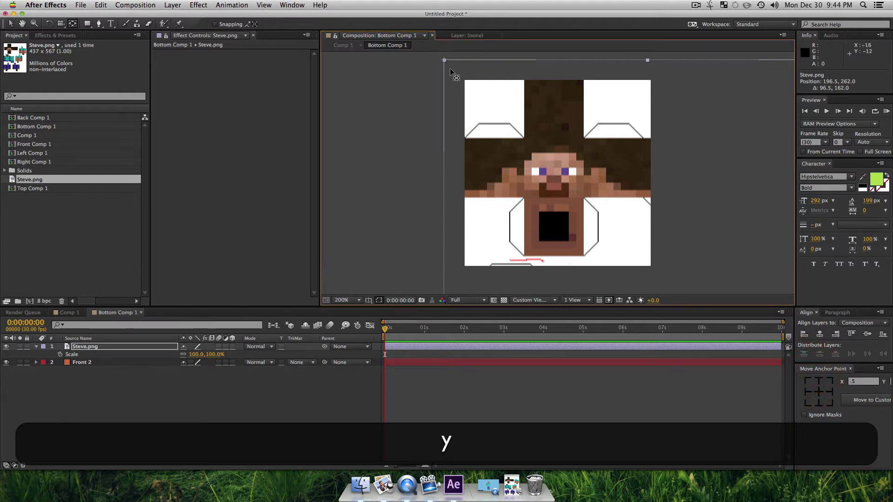
{"action": "left_click_drag", "start_coordinate": [451, 68], "coordinate": [515, 153]}
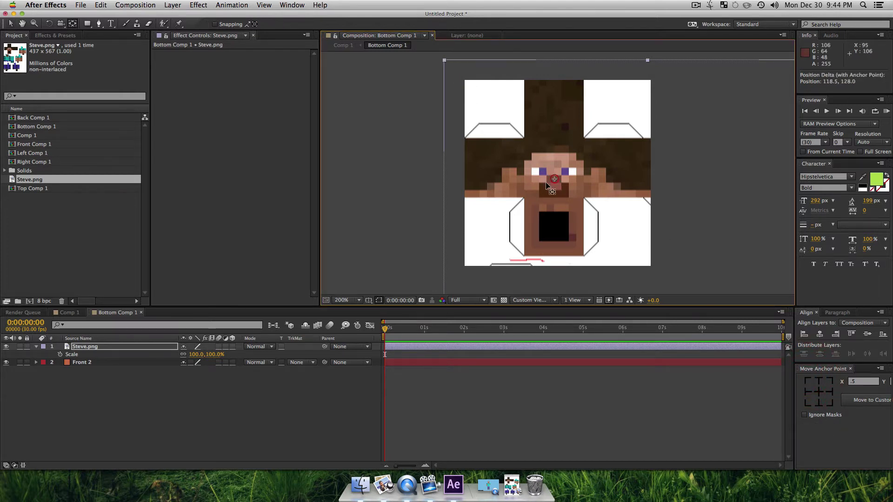
{"action": "left_click", "coordinate": [205, 415]}
Scale the Steve.png layer to 342% and shift it to about 103, 122 so the face fills the composition.
{"action": "left_click", "coordinate": [125, 348]}
{"action": "key", "text": "s"}
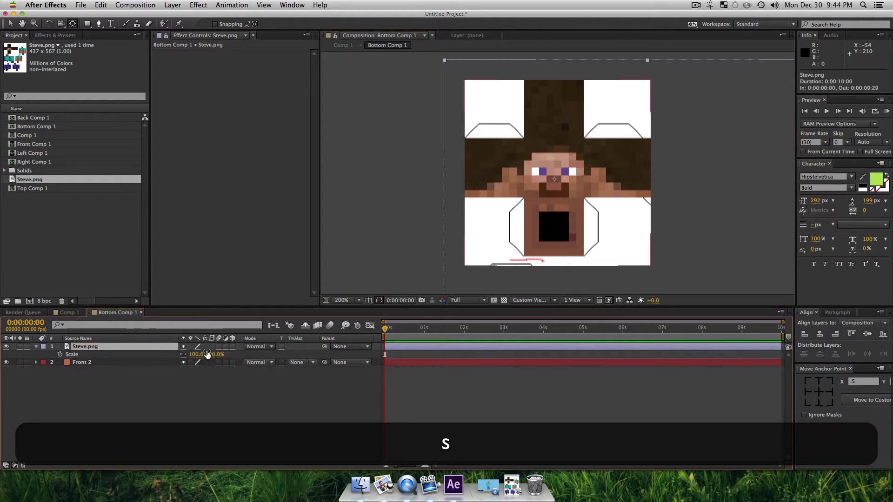
{"action": "left_click_drag", "start_coordinate": [195, 357], "coordinate": [310, 358]}
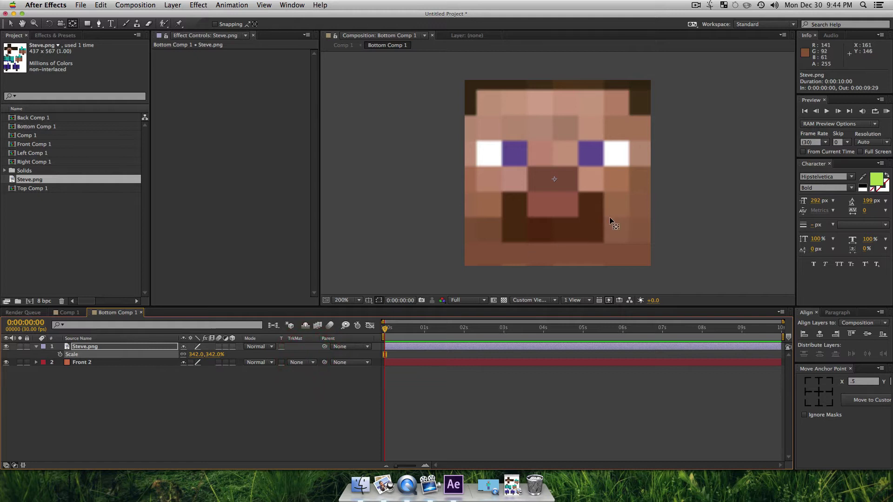
{"action": "key", "text": "v"}
{"action": "left_click_drag", "start_coordinate": [582, 225], "coordinate": [587, 237]}
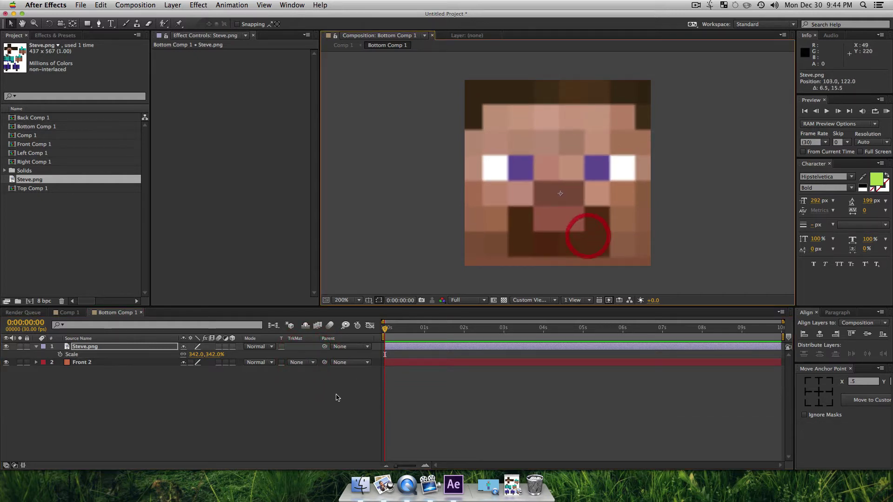
{"action": "left_click", "coordinate": [248, 410]}
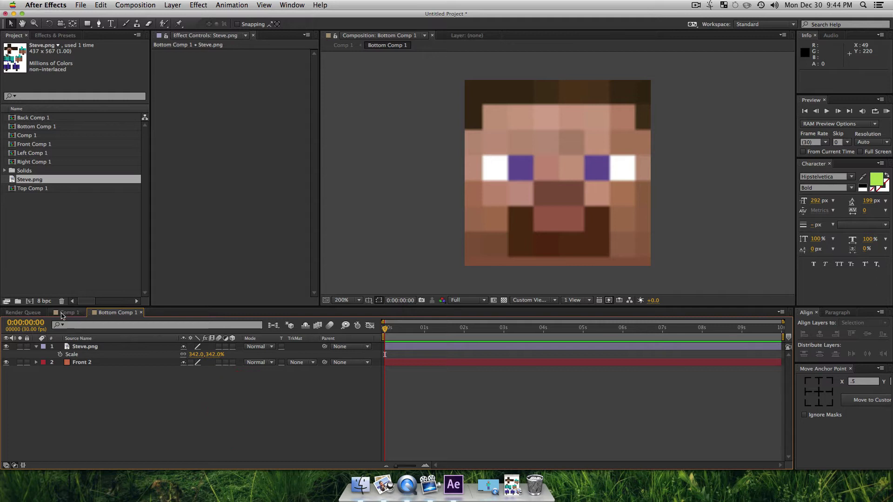
Return to Comp 1 and rename that composition as STEVE.
{"action": "left_click", "coordinate": [62, 313]}
{"action": "left_click", "coordinate": [42, 218]}
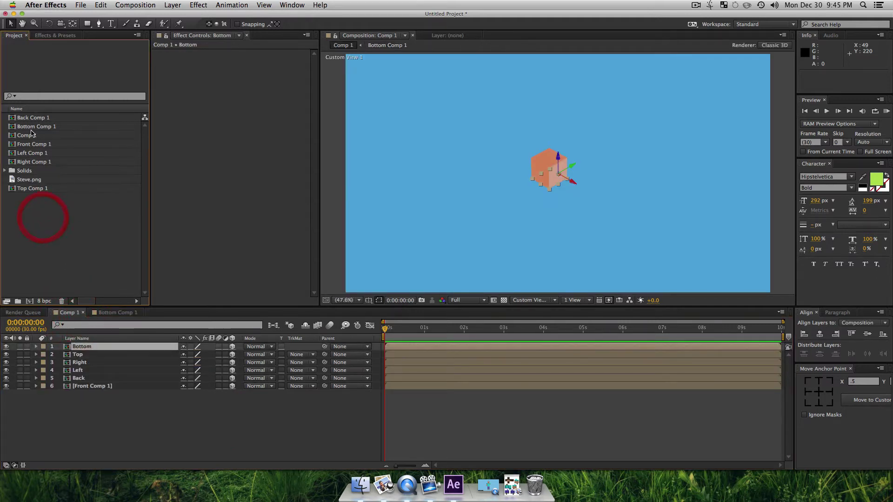
{"action": "left_click", "coordinate": [30, 136]}
{"action": "key", "text": "shift+Return"}
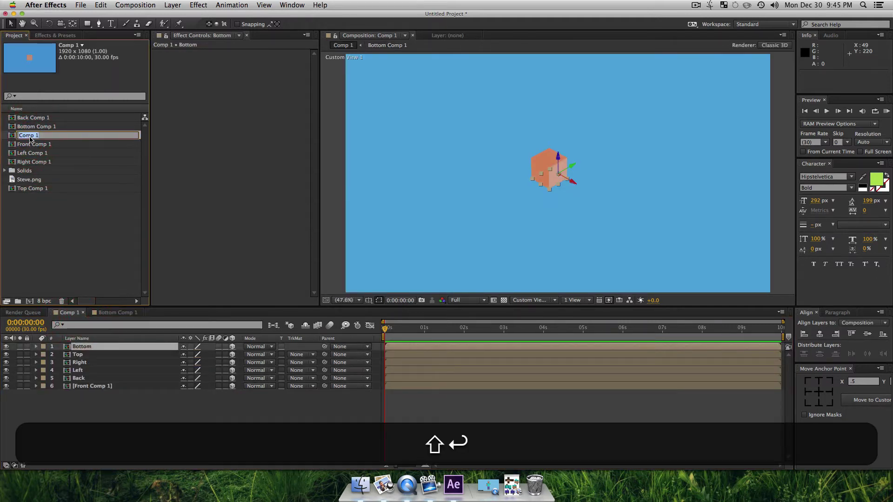
{"action": "type", "text": "STEVE"}
{"action": "key", "text": "shift+Return"}
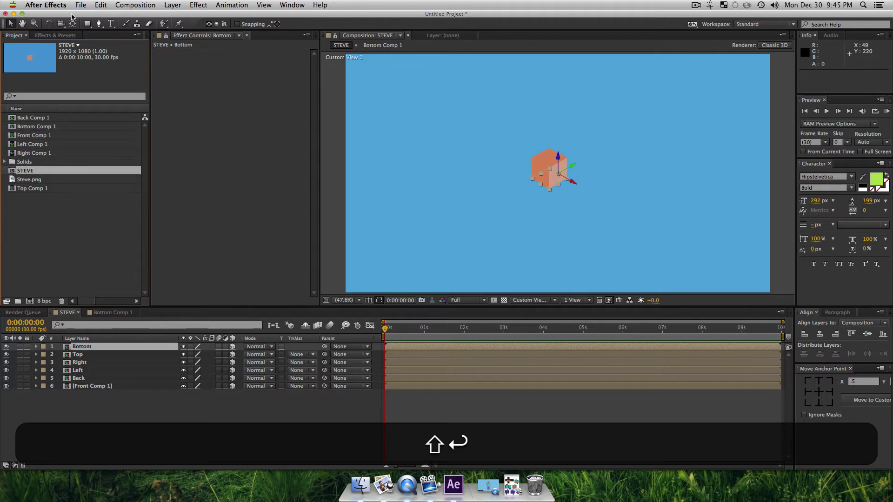
{"action": "left_click", "coordinate": [76, 245]}
{"action": "left_click", "coordinate": [140, 421]}
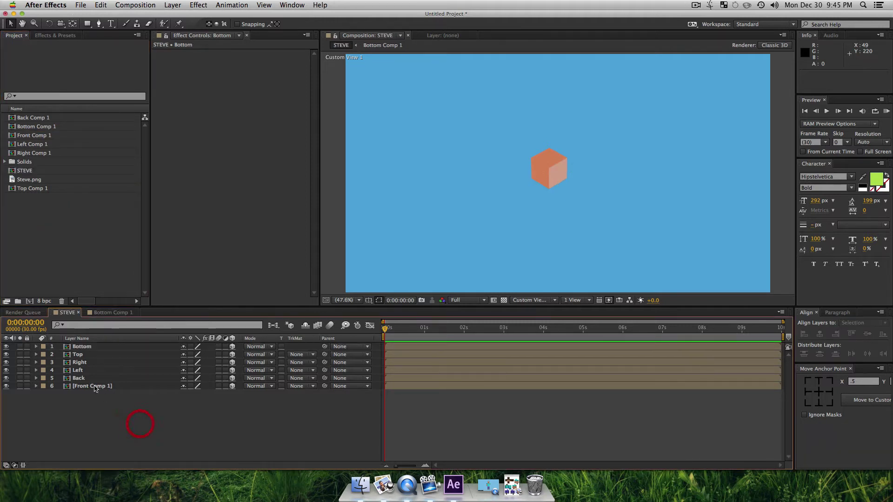
Reopen the Bottom pre-comp, move Steve.png to about 103, -70.5 so the head's underside fills the frame, and check the texture layout in Preview.
{"action": "left_click", "coordinate": [75, 349]}
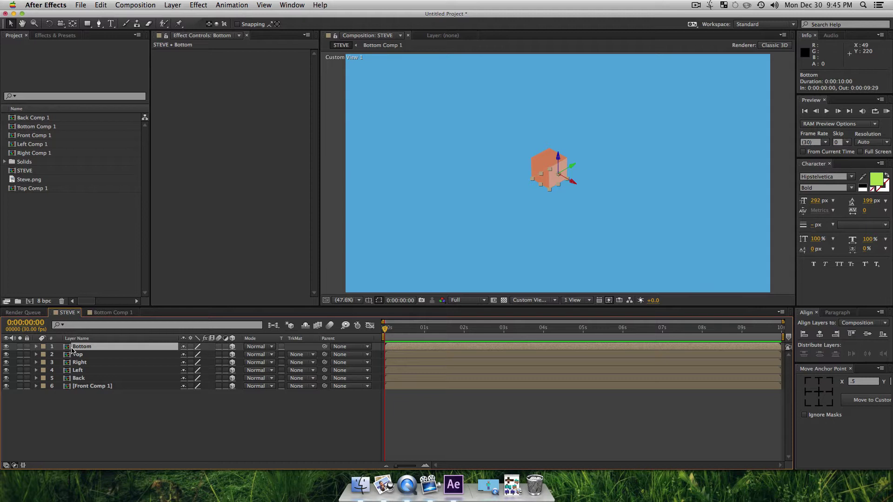
{"action": "double_click", "coordinate": [72, 349]}
{"action": "left_click", "coordinate": [142, 392]}
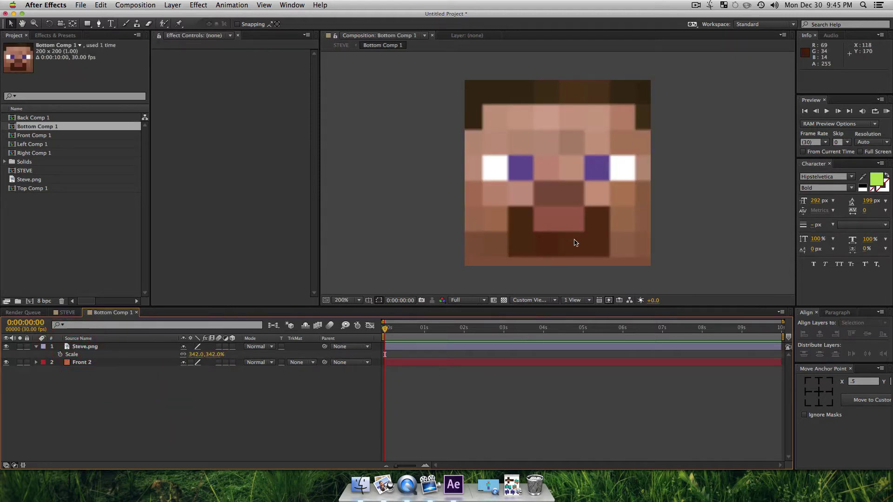
{"action": "left_click_drag", "start_coordinate": [575, 243], "coordinate": [570, 194]}
{"action": "left_click", "coordinate": [512, 485]}
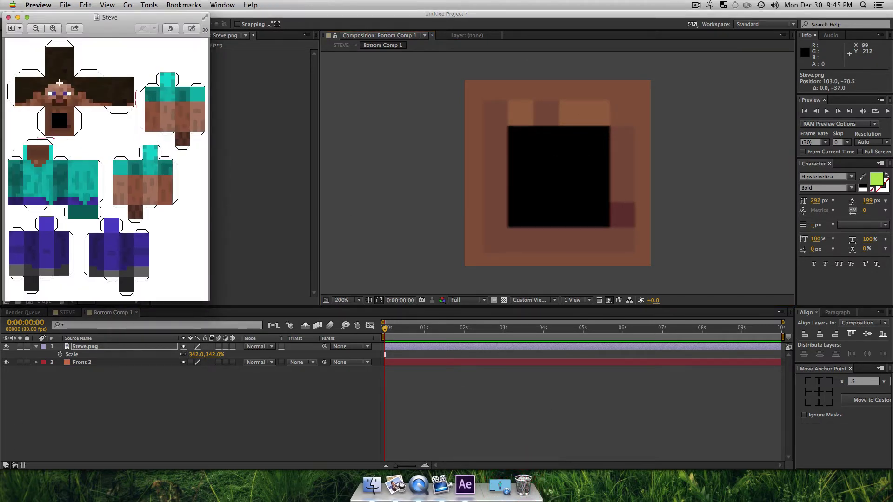
{"action": "double_click", "coordinate": [80, 19]}
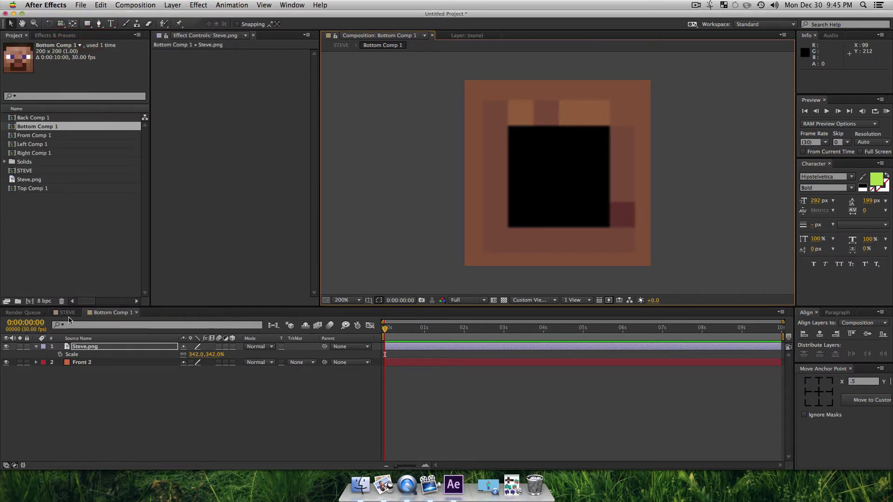
Go back to the STEVE composition and open the Top layer's pre-comp.
{"action": "left_click", "coordinate": [68, 312]}
{"action": "double_click", "coordinate": [69, 357]}
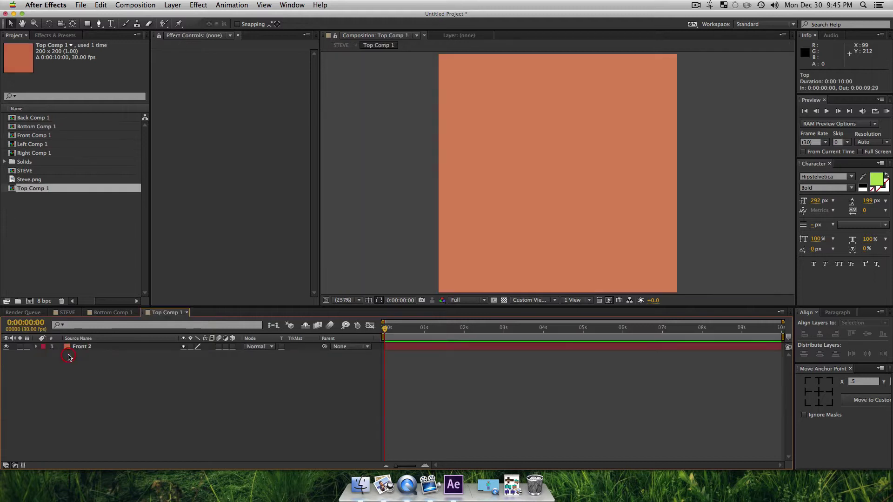
{"action": "left_click", "coordinate": [181, 406]}
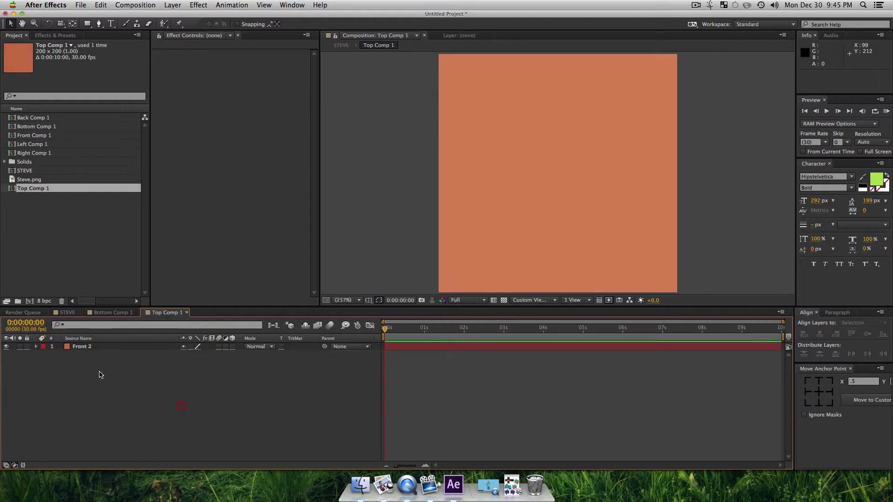
Copy the scaled Steve.png layer from Bottom Comp 1.
{"action": "left_click", "coordinate": [99, 313]}
{"action": "left_click", "coordinate": [86, 347]}
{"action": "key", "text": "s"}
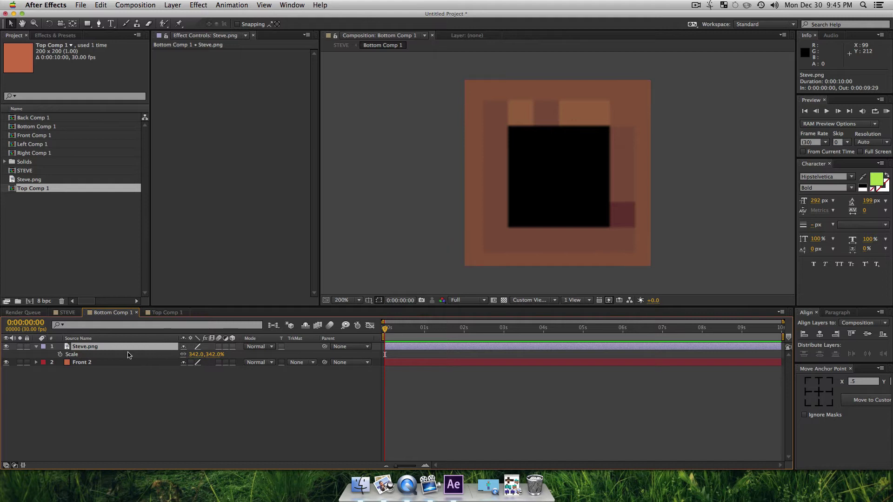
{"action": "left_click", "coordinate": [93, 349]}
{"action": "key", "text": "super+c"}
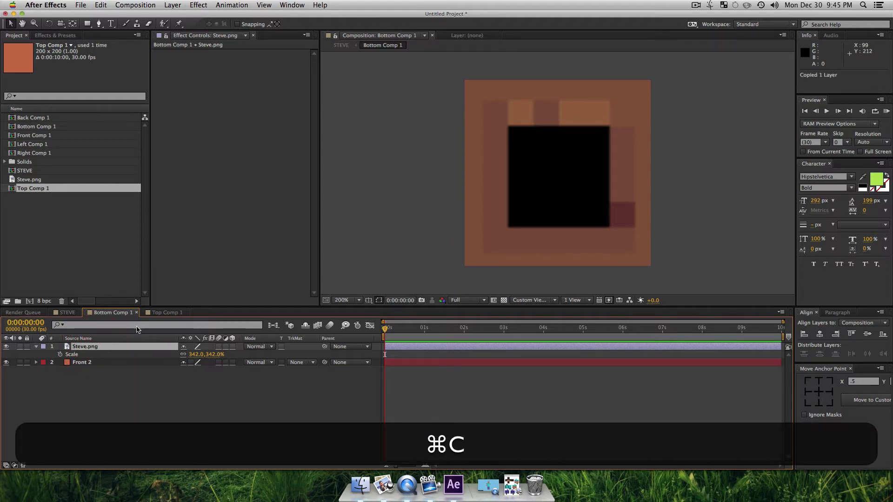
Paste Steve.png into Top Comp 1 and move it to about 103, 301.5 so the top-of-head hair fills the frame.
{"action": "left_click", "coordinate": [169, 313]}
{"action": "left_click", "coordinate": [129, 405]}
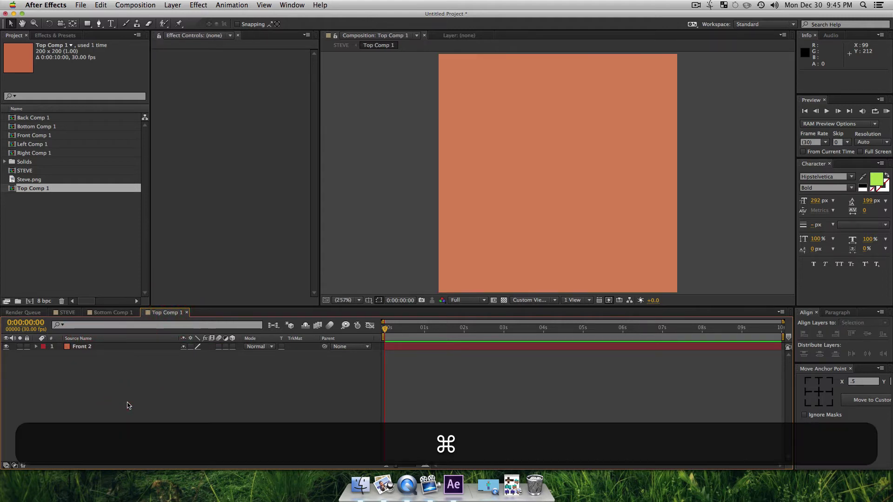
{"action": "key", "text": "super+v"}
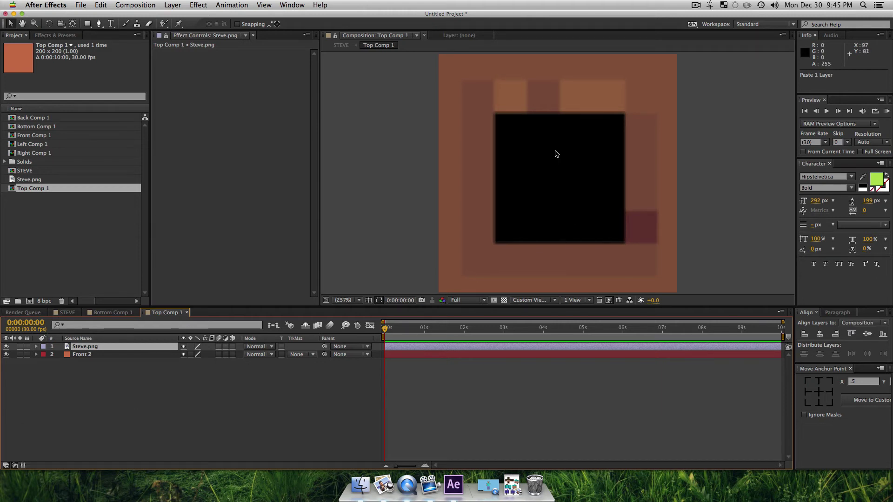
{"action": "left_click_drag", "start_coordinate": [556, 142], "coordinate": [568, 196]}
{"action": "left_click_drag", "start_coordinate": [569, 65], "coordinate": [570, 199]}
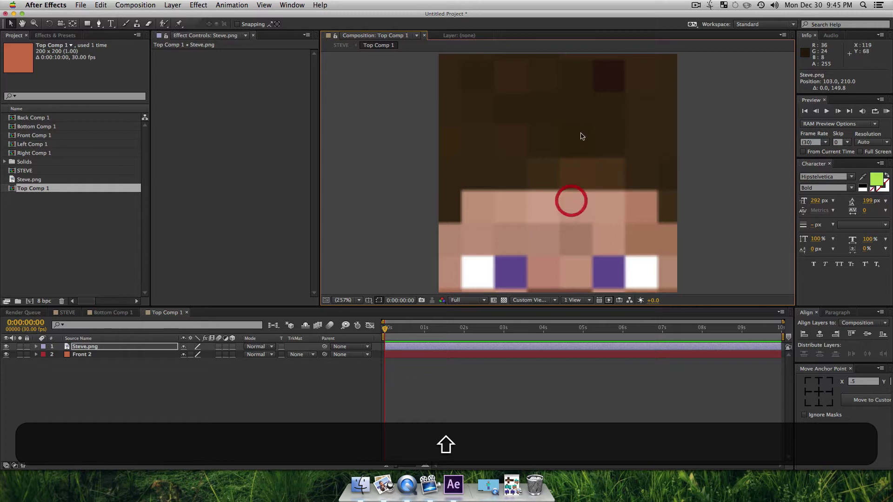
{"action": "left_click_drag", "start_coordinate": [581, 145], "coordinate": [582, 237]}
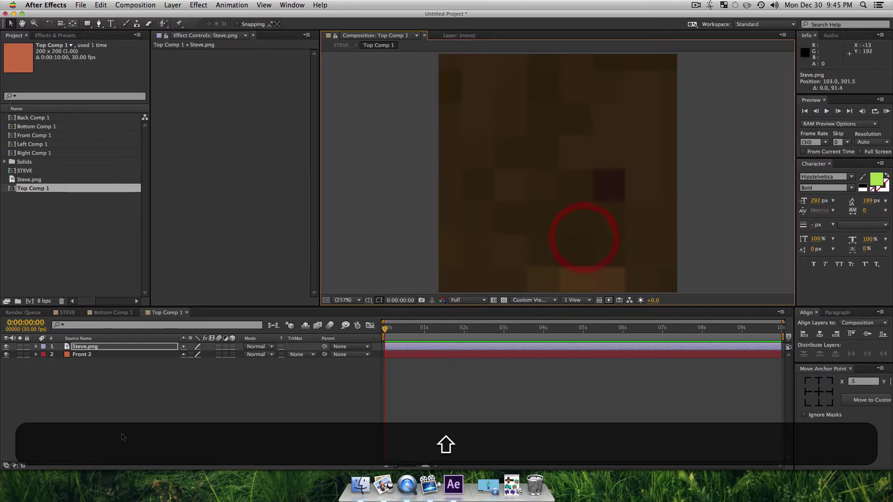
{"action": "left_click", "coordinate": [123, 428]}
From STEVE, open the Right layer's pre-comp, paste Steve.png and move it so the head's right-side texture fills the frame.
{"action": "left_click", "coordinate": [67, 312]}
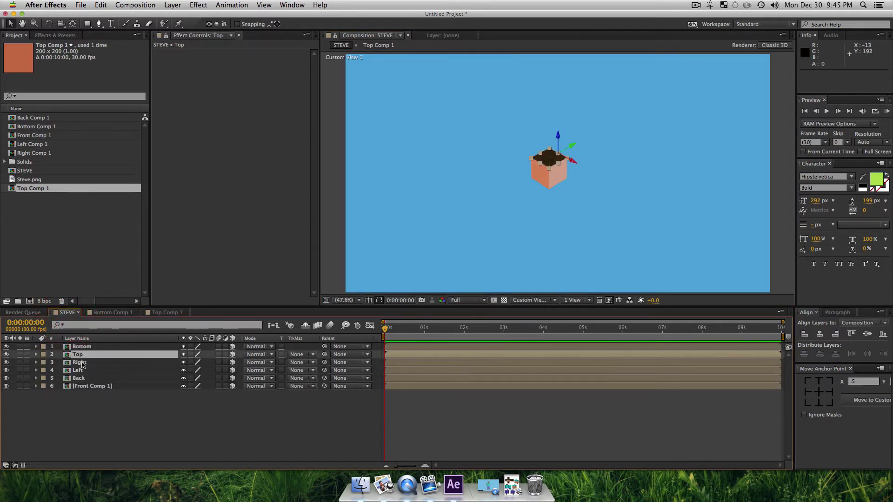
{"action": "left_click", "coordinate": [79, 363]}
{"action": "double_click", "coordinate": [80, 363]}
{"action": "key", "text": "super+v"}
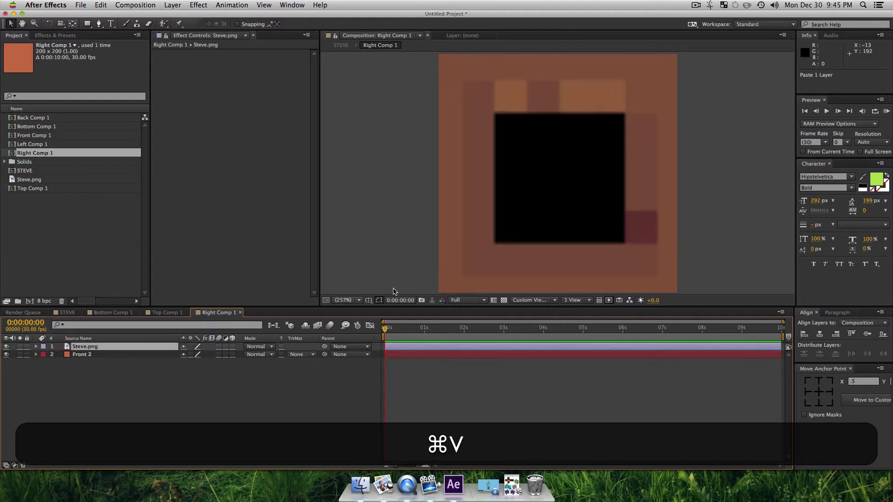
{"action": "left_click_drag", "start_coordinate": [605, 183], "coordinate": [437, 337]}
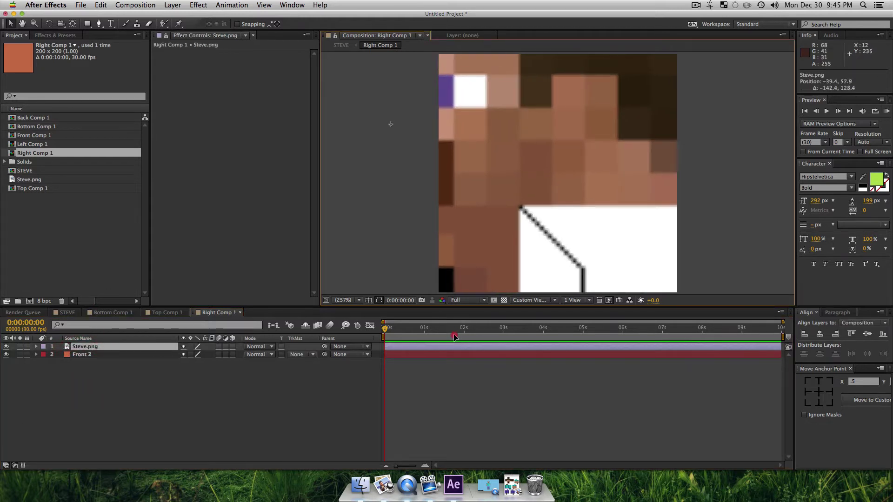
{"action": "left_click_drag", "start_coordinate": [591, 180], "coordinate": [498, 277]}
{"action": "left_click", "coordinate": [216, 424]}
From STEVE, open the Left layer's pre-comp, paste Steve.png and move it so the head's left-side texture fills the frame.
{"action": "left_click", "coordinate": [75, 314]}
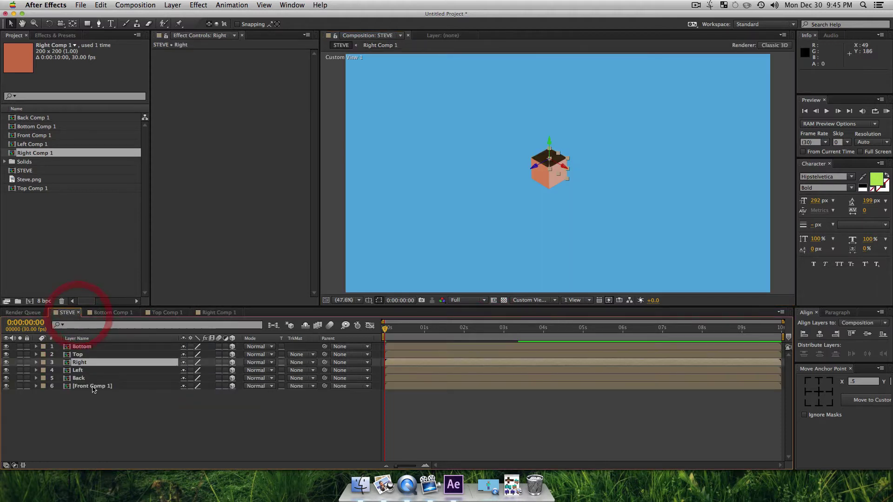
{"action": "double_click", "coordinate": [77, 370]}
{"action": "key", "text": "super+v"}
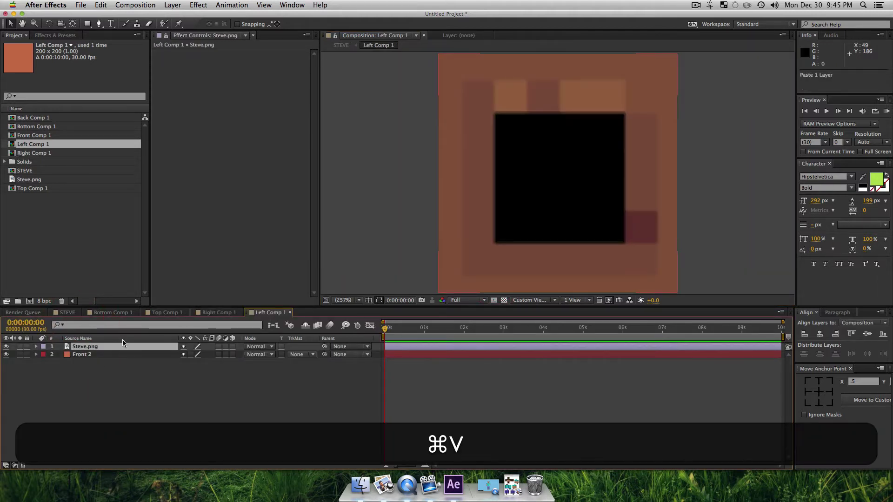
{"action": "left_click_drag", "start_coordinate": [480, 233], "coordinate": [729, 251]}
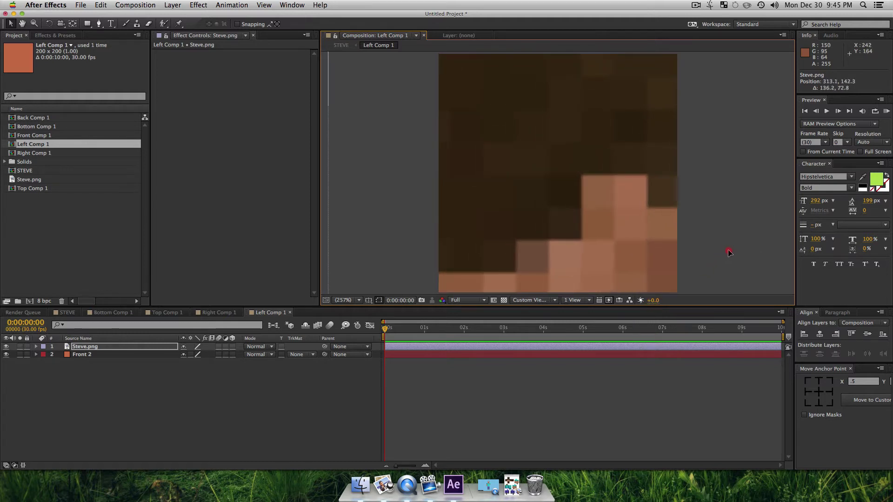
{"action": "left_click", "coordinate": [231, 415]}
From STEVE, open the Back layer's pre-comp, paste Steve.png and move it so the back-of-head hair fills the frame.
{"action": "left_click", "coordinate": [77, 312]}
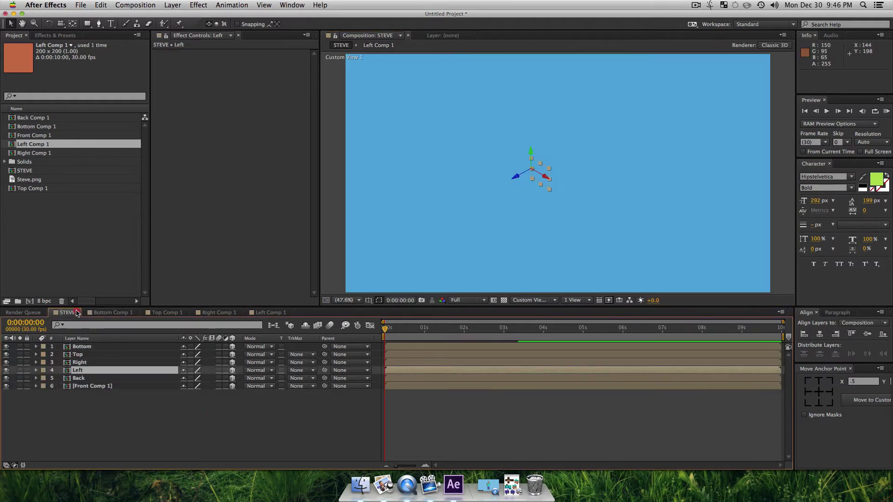
{"action": "left_click", "coordinate": [175, 422]}
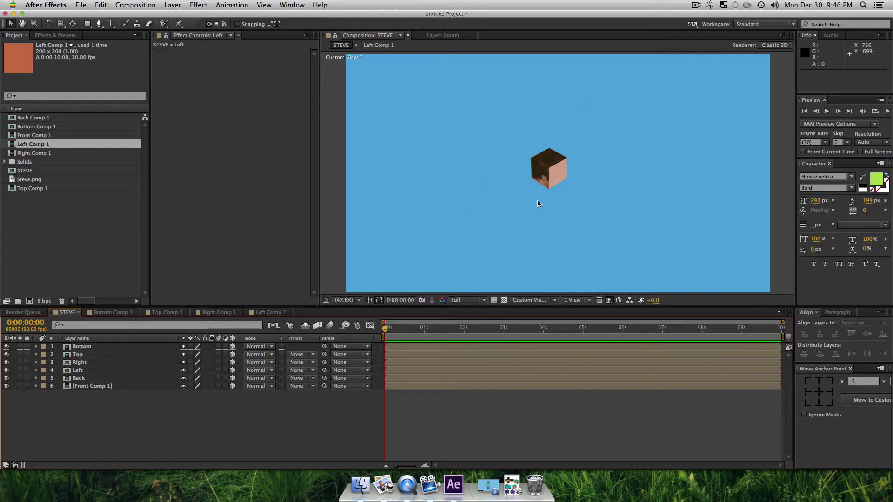
{"action": "double_click", "coordinate": [70, 378]}
{"action": "left_click", "coordinate": [149, 418]}
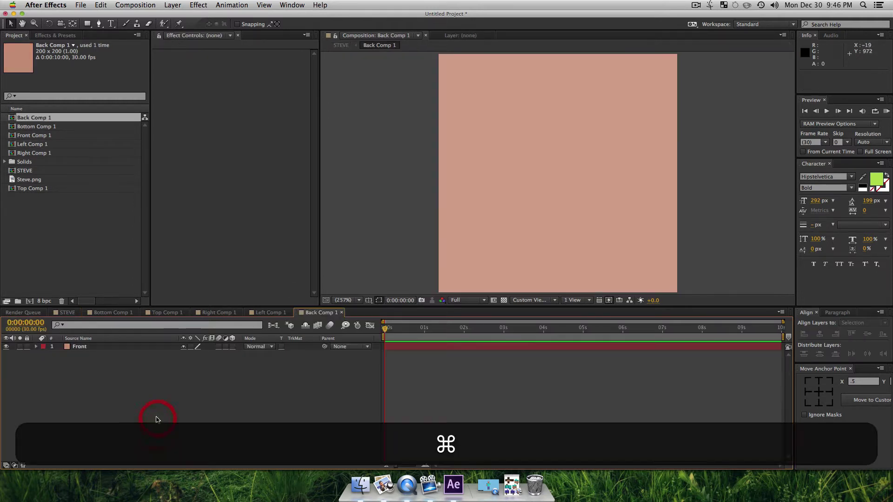
{"action": "key", "text": "super+v"}
{"action": "left_click_drag", "start_coordinate": [636, 116], "coordinate": [408, 134]}
{"action": "left_click", "coordinate": [219, 392]}
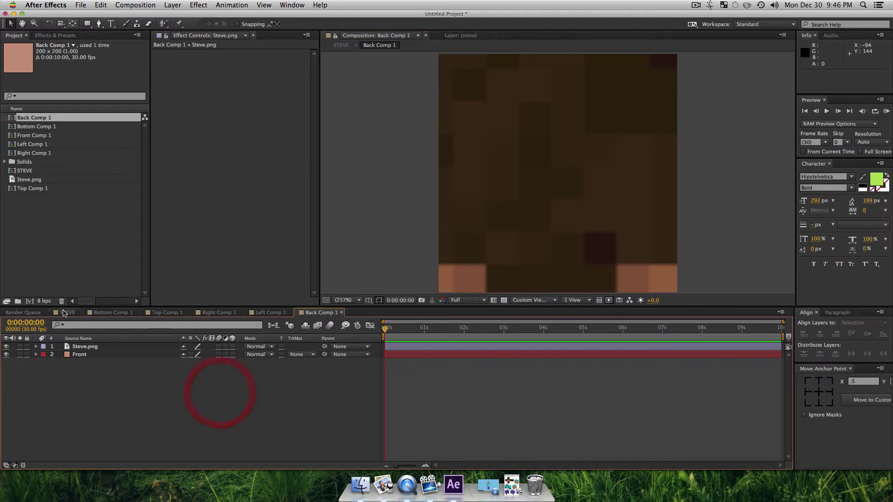
From STEVE, open Front Comp 1, paste Steve.png and move it so Steve's face fills the frame.
{"action": "left_click", "coordinate": [67, 312]}
{"action": "left_click", "coordinate": [112, 425]}
{"action": "left_click", "coordinate": [74, 386]}
{"action": "double_click", "coordinate": [69, 385]}
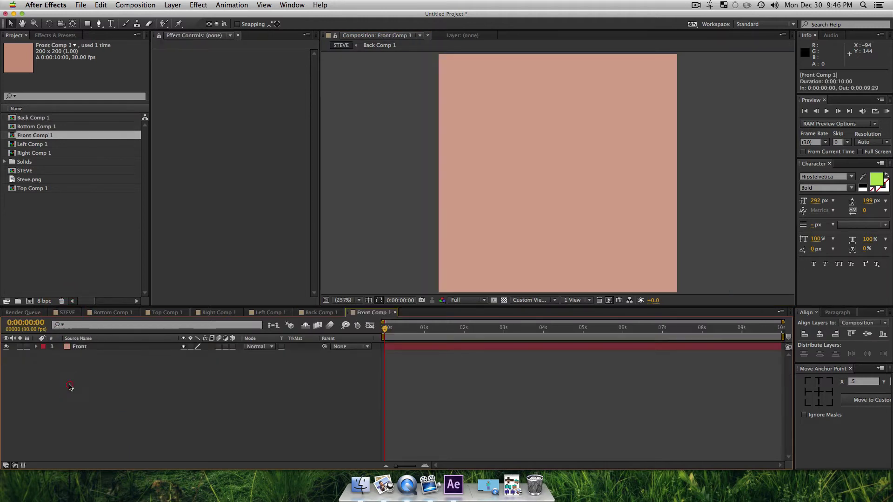
{"action": "left_click", "coordinate": [109, 394]}
{"action": "key", "text": "cmd+v"}
{"action": "left_click_drag", "start_coordinate": [568, 199], "coordinate": [633, 249]}
{"action": "left_click", "coordinate": [219, 414]}
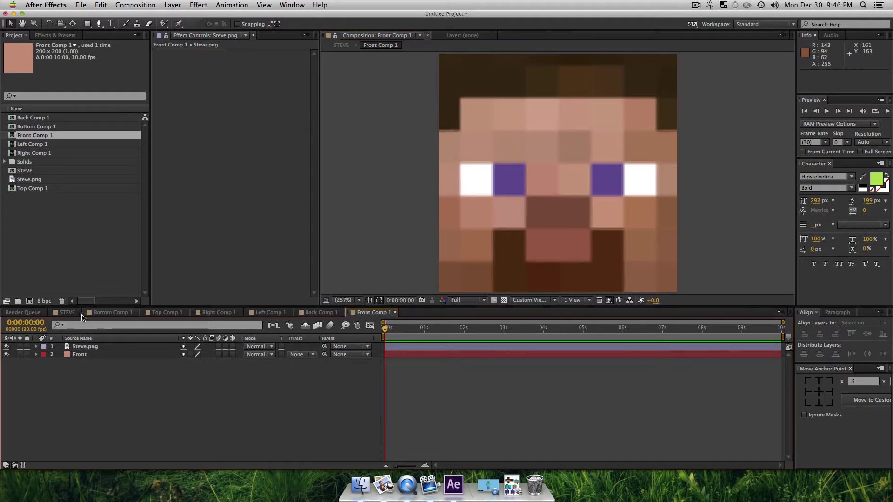
Return to the STEVE composition and switch its 3D view to Active Camera.
{"action": "left_click", "coordinate": [74, 312]}
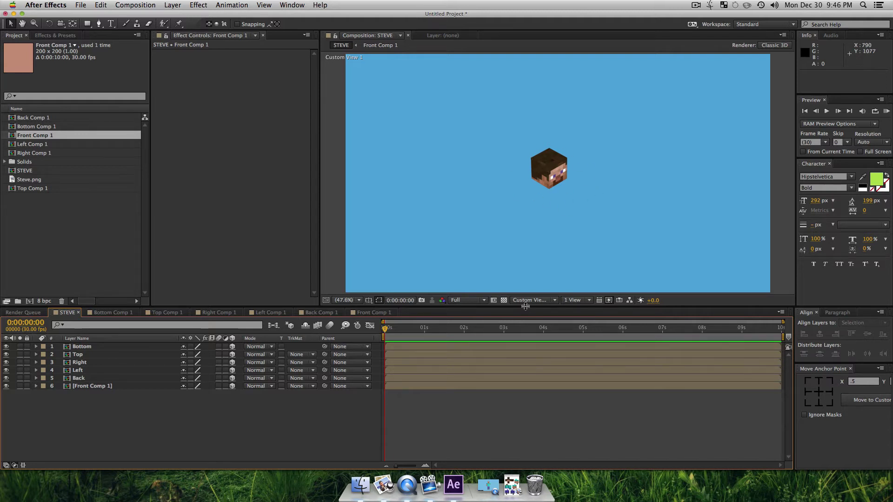
{"action": "left_click", "coordinate": [553, 301]}
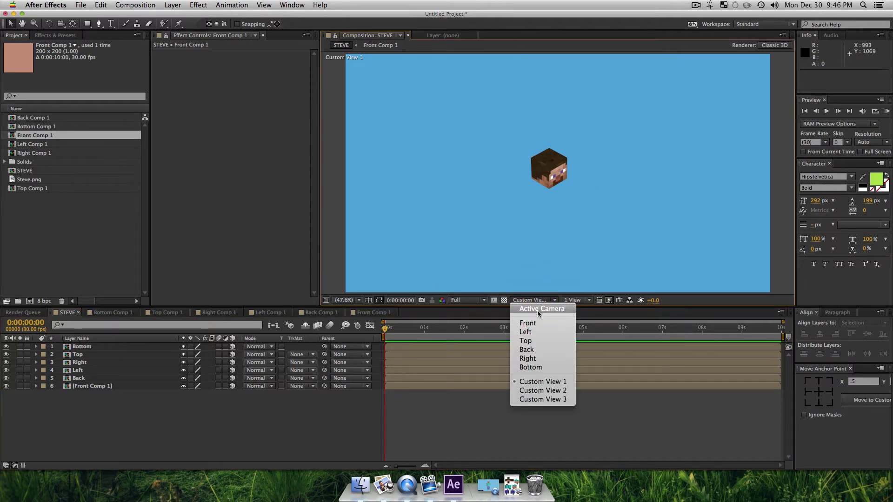
{"action": "left_click", "coordinate": [535, 309]}
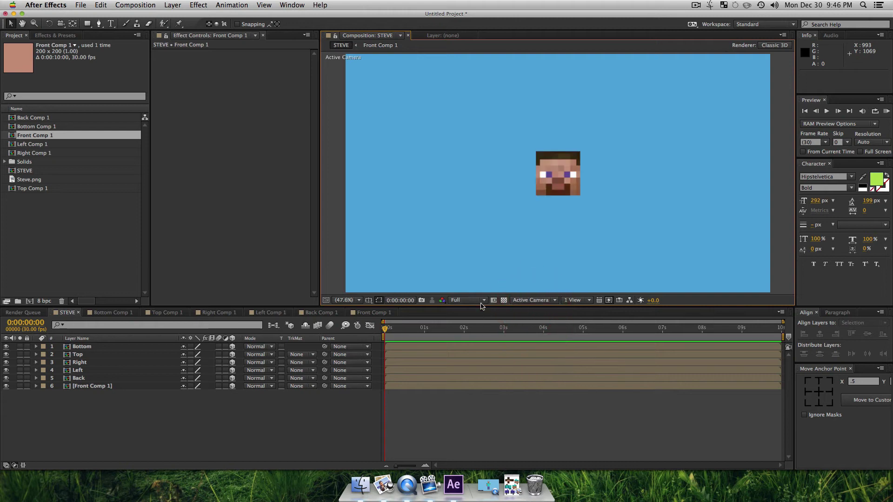
{"action": "left_click", "coordinate": [164, 422]}
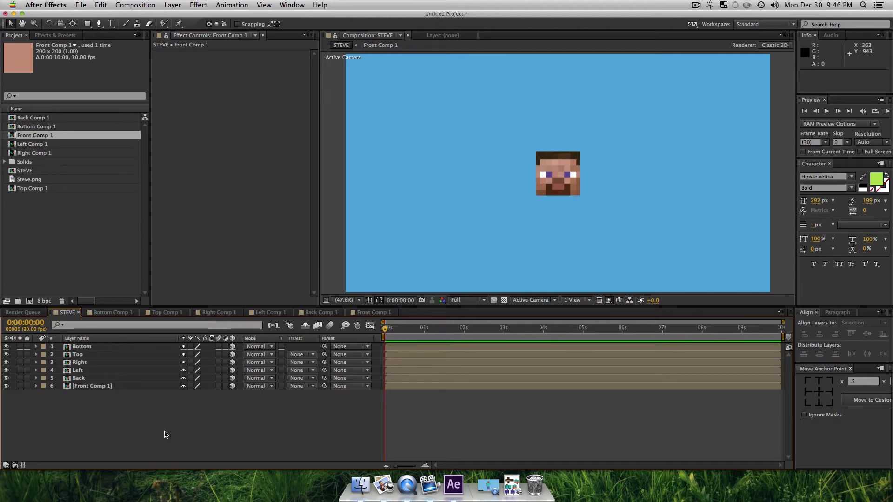
{"action": "right_click", "coordinate": [122, 425]}
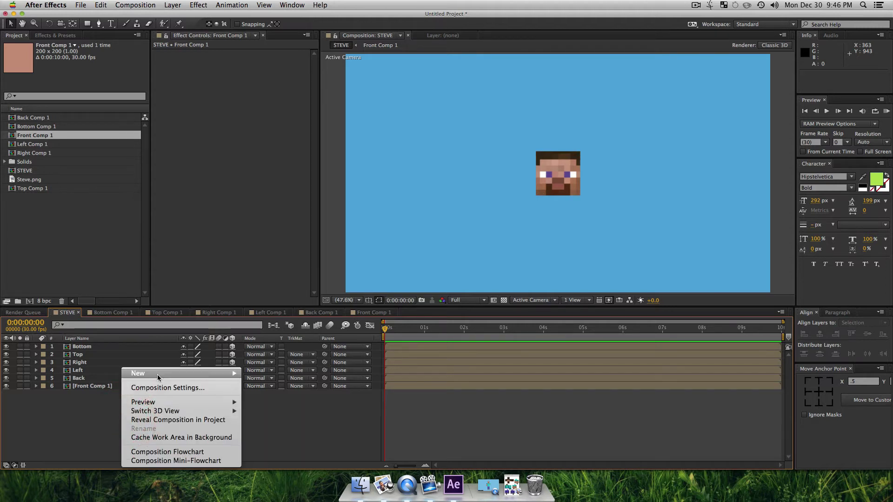
{"action": "mouse_move", "coordinate": [157, 374]}
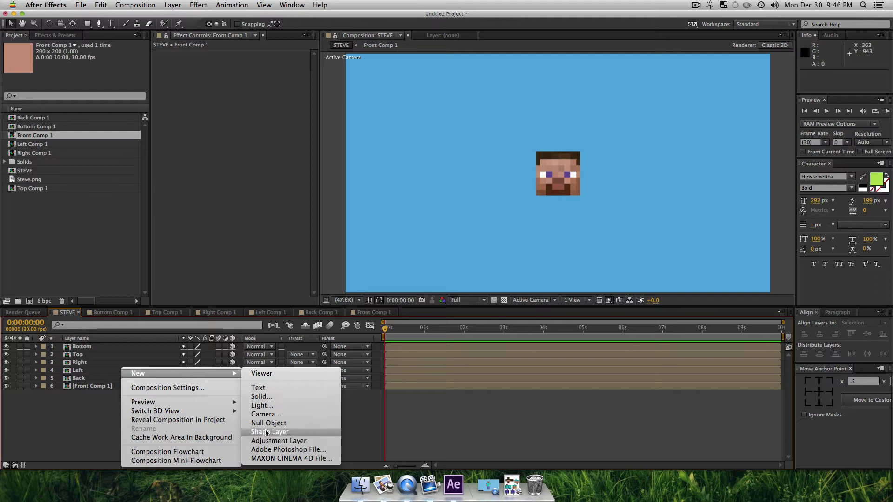
{"action": "left_click", "coordinate": [66, 427]}
Add a new null object to the STEVE composition.
{"action": "key", "text": "shift"}
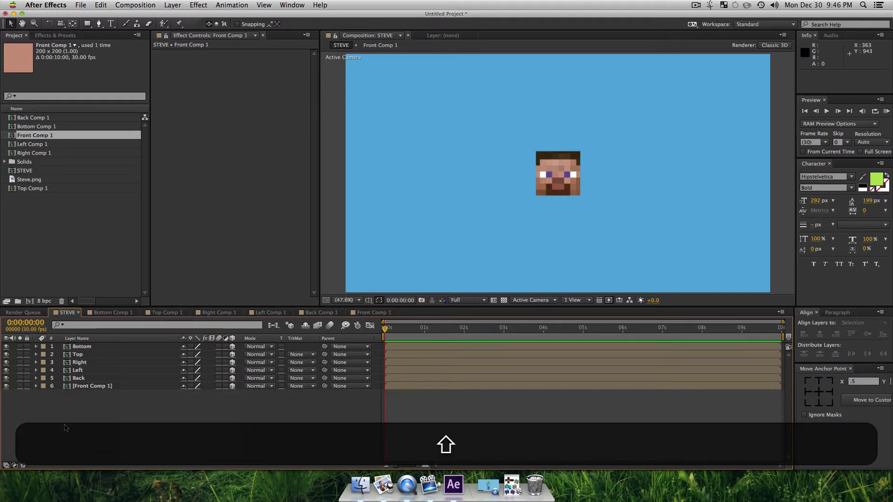
{"action": "key", "text": "alt"}
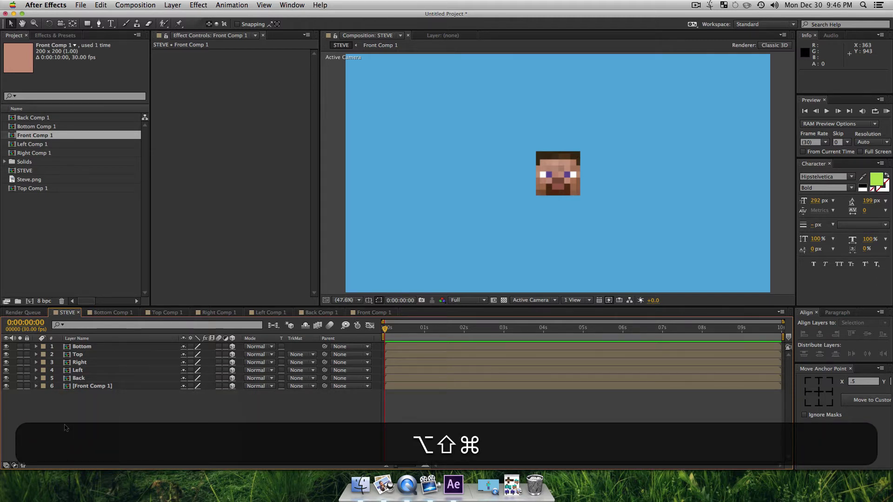
{"action": "key", "text": "super+alt+shift+y"}
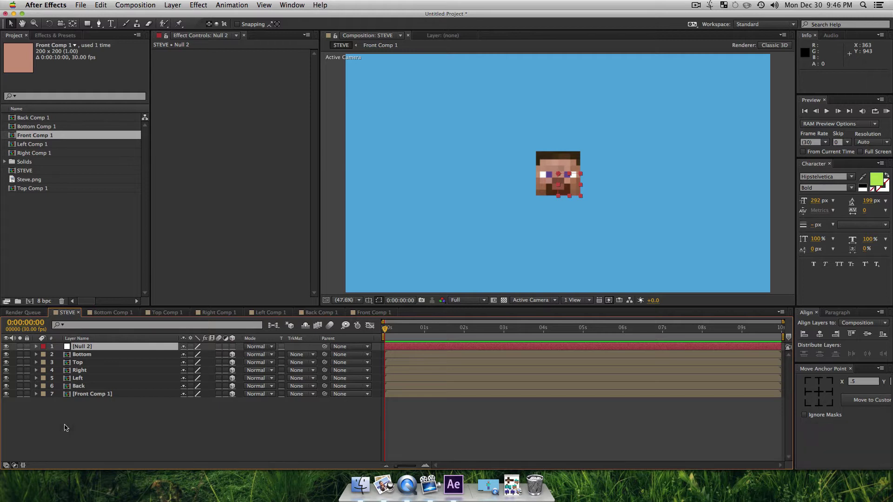
Centre the null's anchor point and align the null to the composition's horizontal and vertical centre.
{"action": "left_click", "coordinate": [814, 392]}
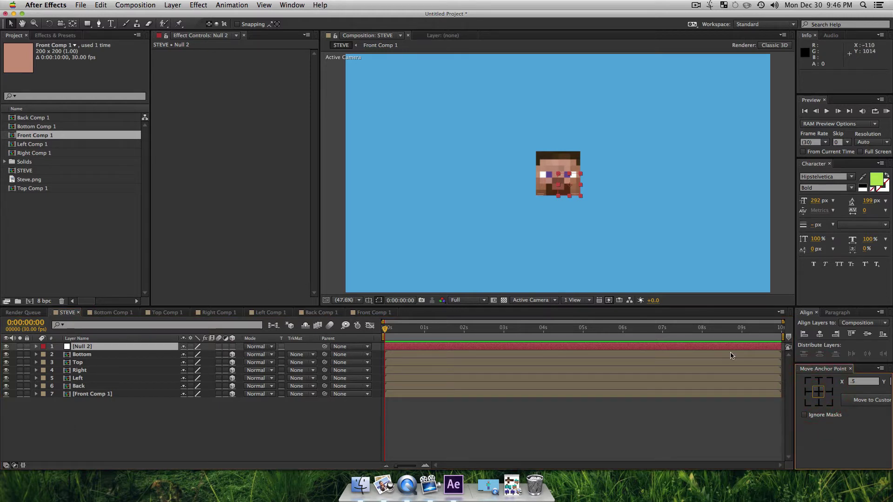
{"action": "left_click", "coordinate": [819, 334]}
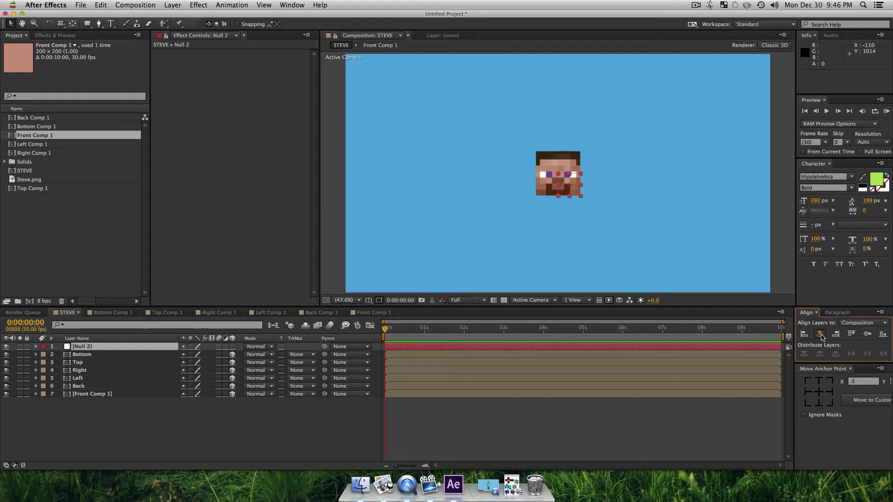
{"action": "left_click", "coordinate": [868, 334]}
{"action": "left_click", "coordinate": [211, 427]}
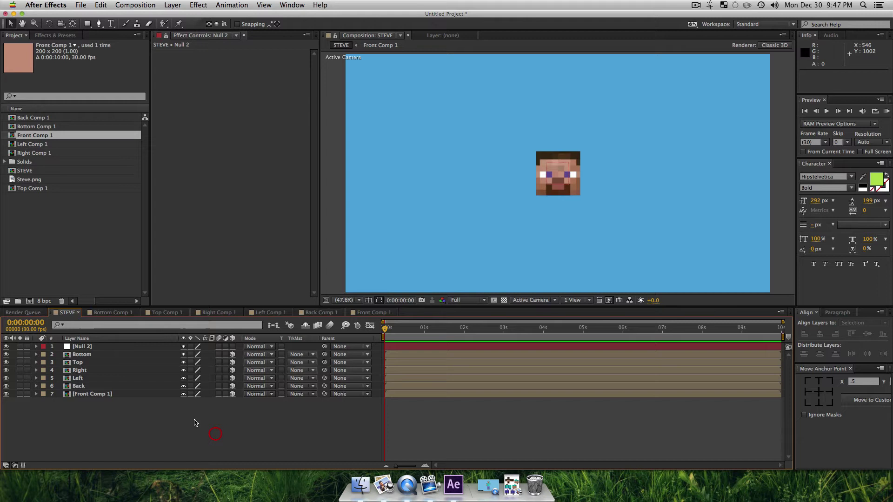
Rename the null layer as Head Controller.
{"action": "left_click", "coordinate": [78, 348]}
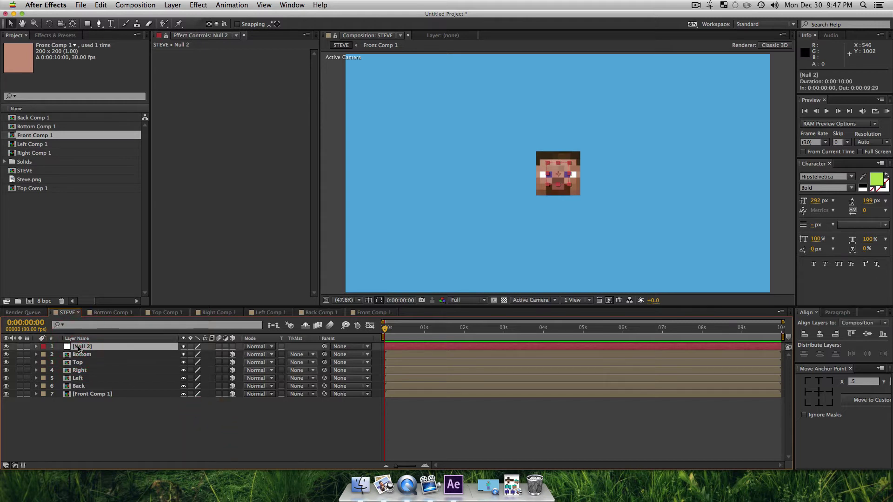
{"action": "key", "text": "Return"}
{"action": "type", "text": "Head C"}
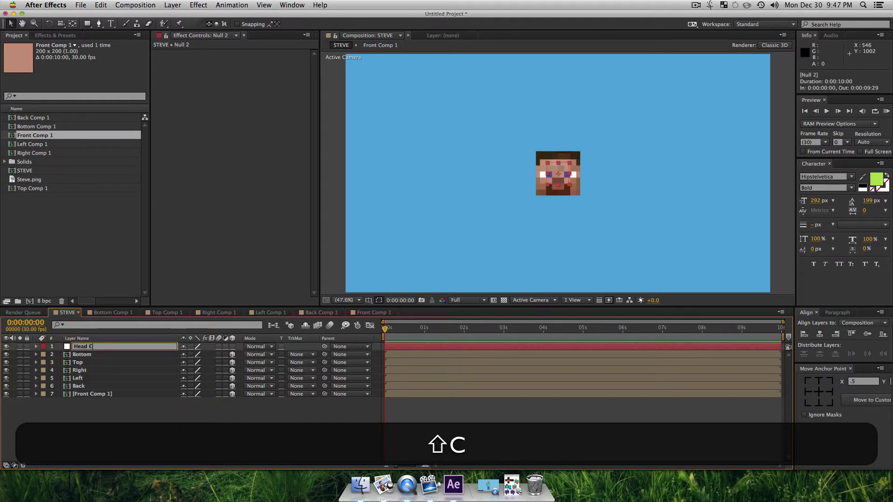
{"action": "type", "text": "ontroller"}
{"action": "key", "text": "Return"}
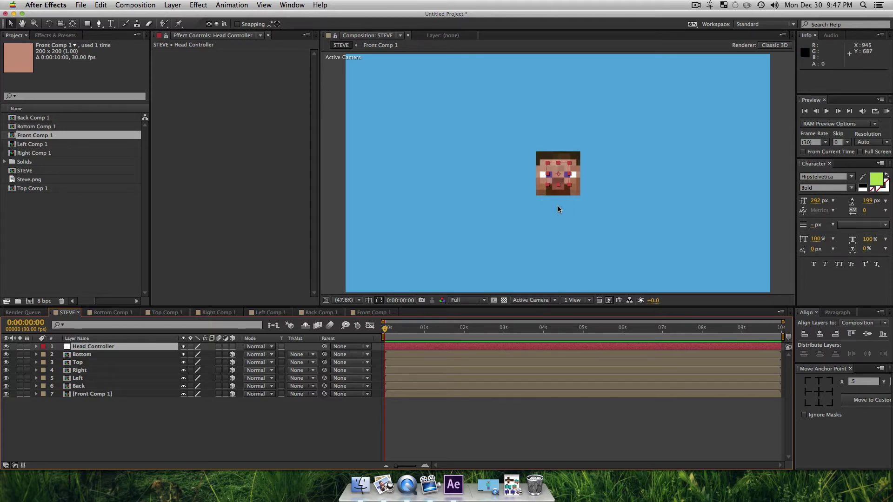
Make Head Controller a 3D layer and reveal its Position property.
{"action": "left_click", "coordinate": [231, 347]}
{"action": "left_click", "coordinate": [86, 346]}
{"action": "key", "text": "p"}
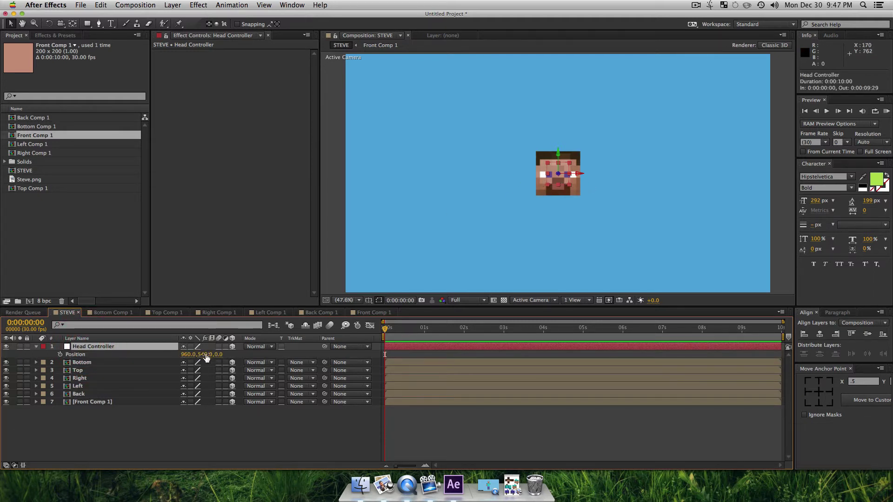
Move the Head Controller null down by 100 px, setting its Y position to 640.
{"action": "left_click_drag", "start_coordinate": [207, 357], "coordinate": [241, 361]}
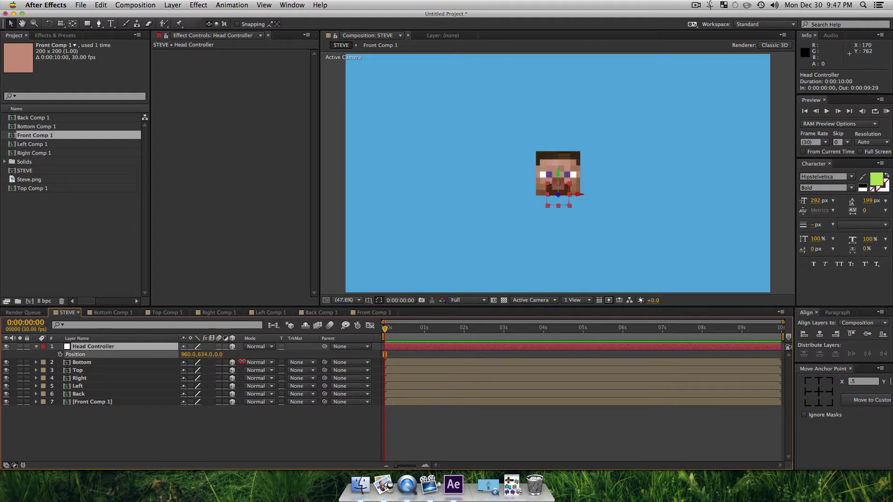
{"action": "key", "text": "super+z"}
{"action": "left_click", "coordinate": [206, 357]}
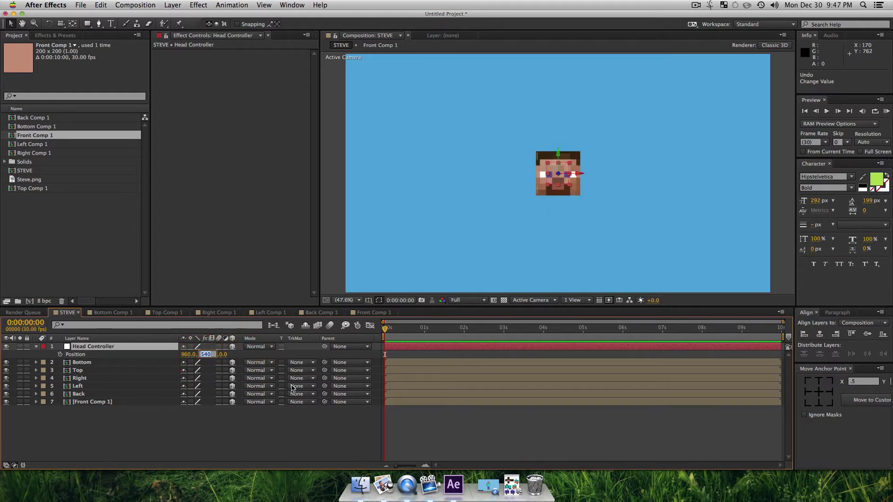
{"action": "key", "text": "Right"}
{"action": "type", "text": "+100"}
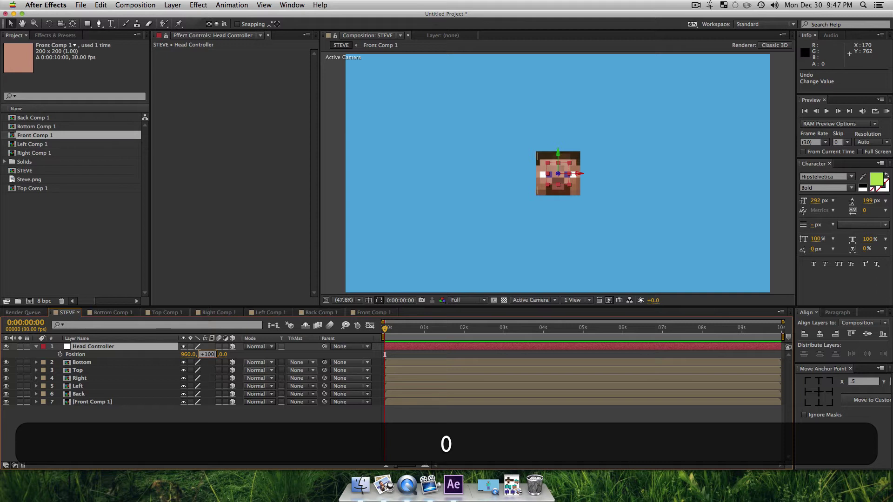
{"action": "key", "text": "Return"}
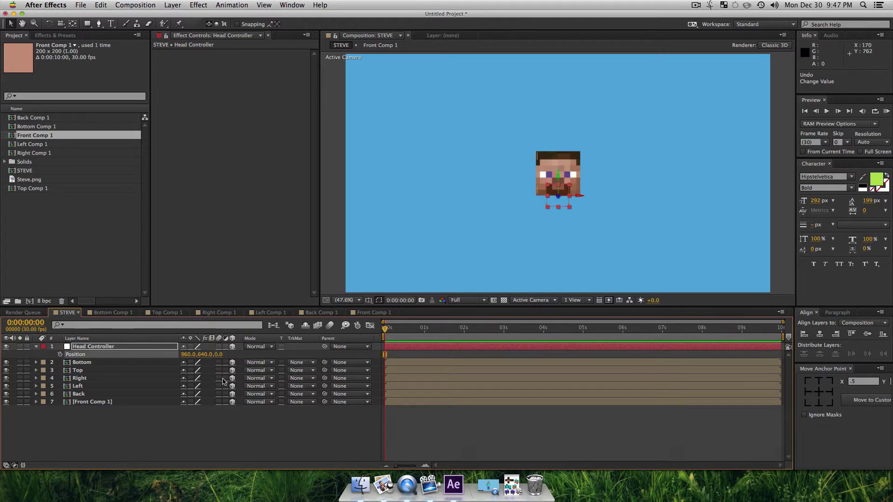
Lower Head Controller by another 50 px and move its anchor point to its top centre.
{"action": "left_click", "coordinate": [207, 355]}
{"action": "key", "text": "Right"}
{"action": "type", "text": "5"}
{"action": "key", "text": "BackSpace"}
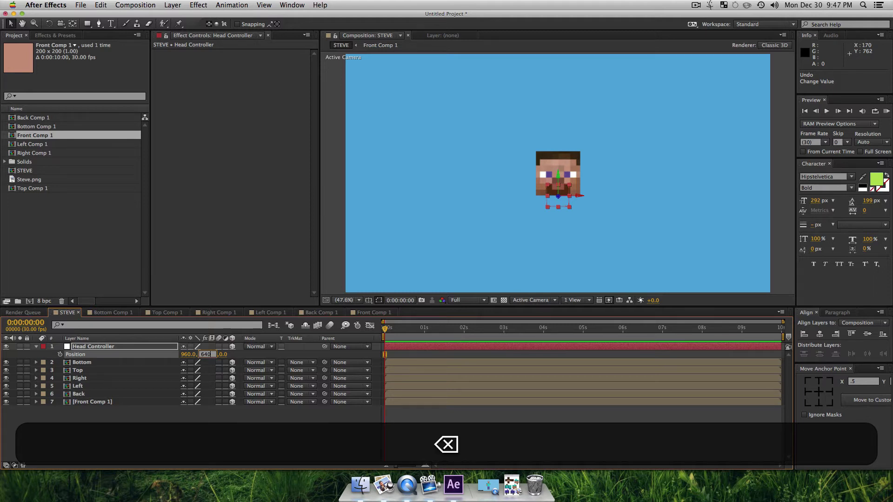
{"action": "type", "text": "+50"}
{"action": "key", "text": "Return"}
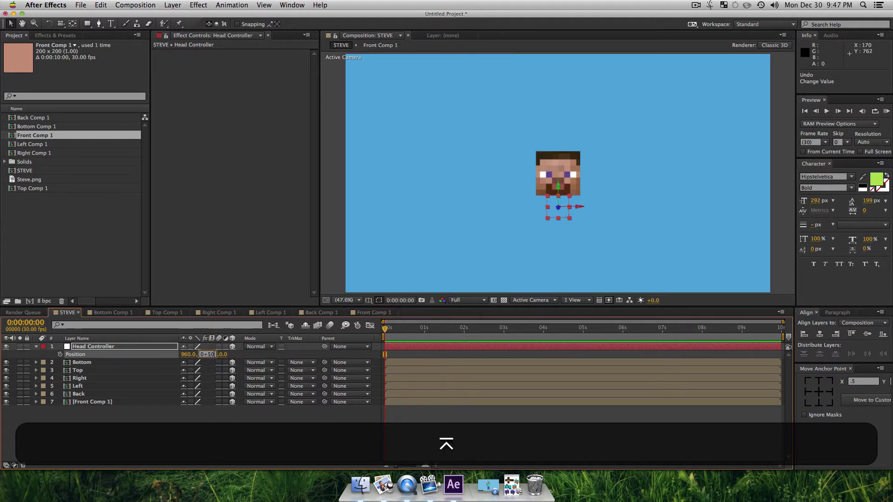
{"action": "left_click", "coordinate": [819, 380]}
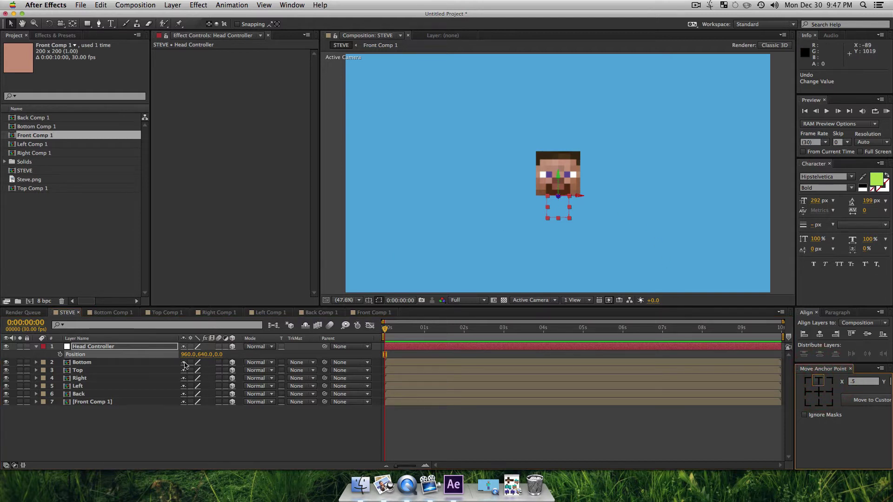
Reveal Head Controller's rotation properties and set X Rotation to 90°.
{"action": "left_click", "coordinate": [104, 348]}
{"action": "key", "text": "r"}
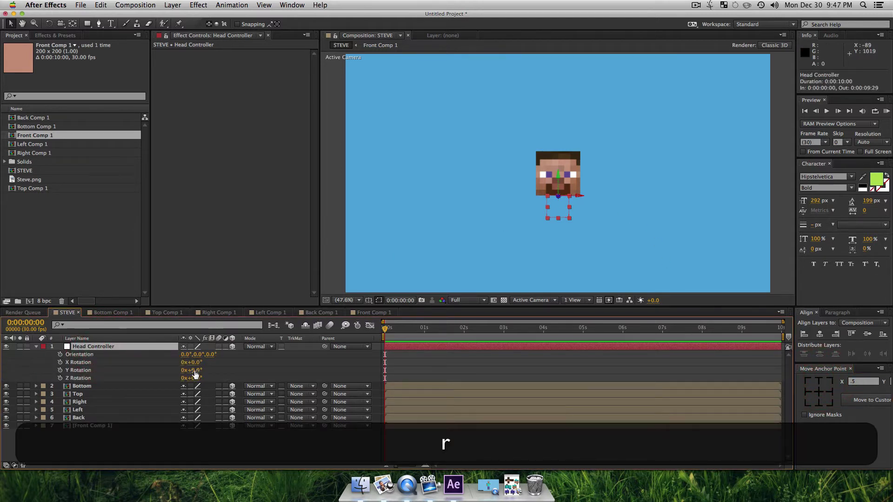
{"action": "left_click", "coordinate": [195, 374]}
{"action": "key", "text": "super+z"}
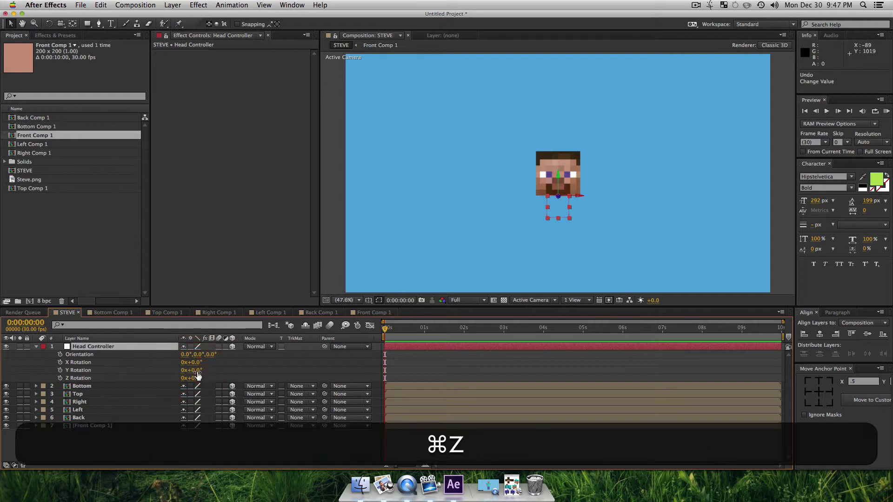
{"action": "left_click_drag", "start_coordinate": [197, 376], "coordinate": [219, 362]}
{"action": "key", "text": "super+z"}
{"action": "left_click", "coordinate": [195, 363]}
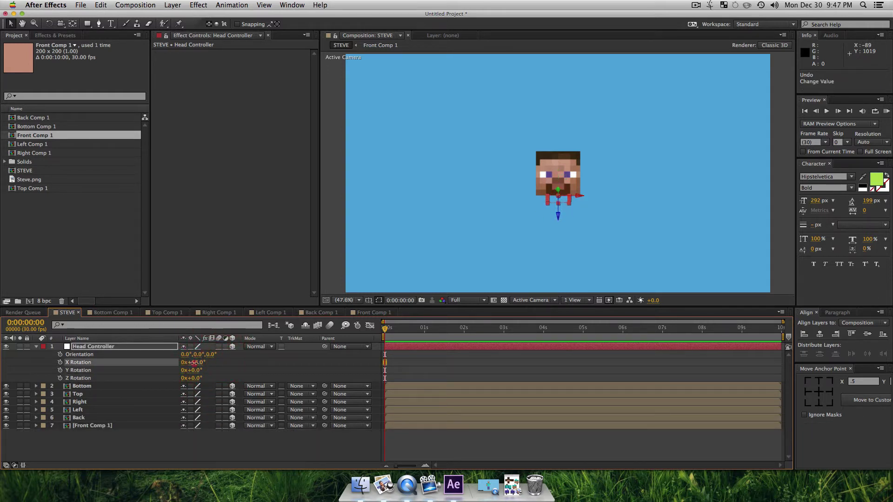
{"action": "type", "text": "90"}
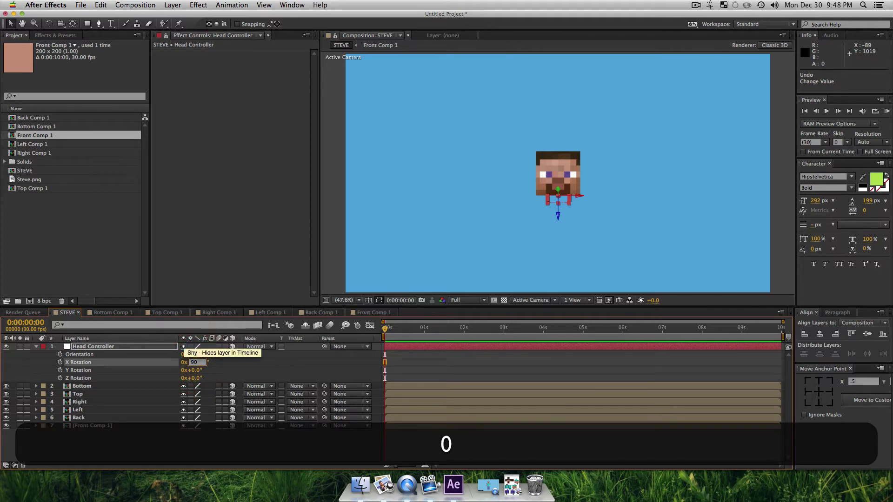
{"action": "left_click", "coordinate": [215, 446]}
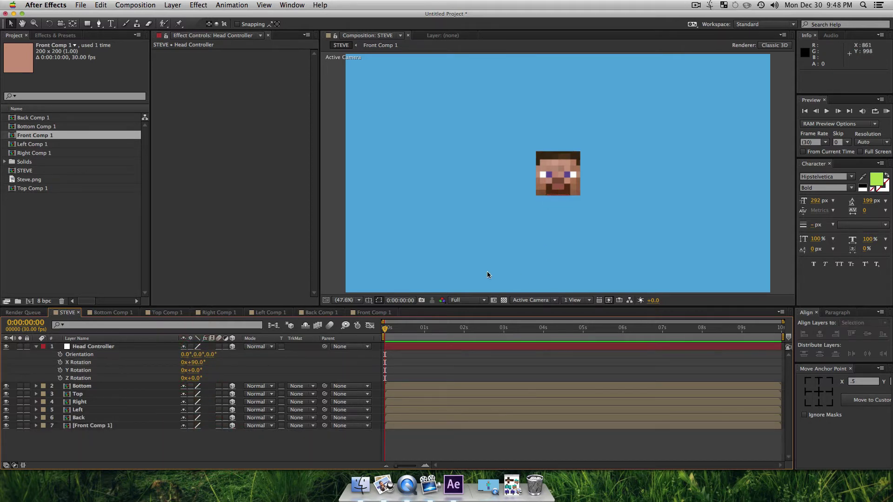
Centre the anchor point of the rotated Head Controller null.
{"action": "left_click", "coordinate": [101, 348]}
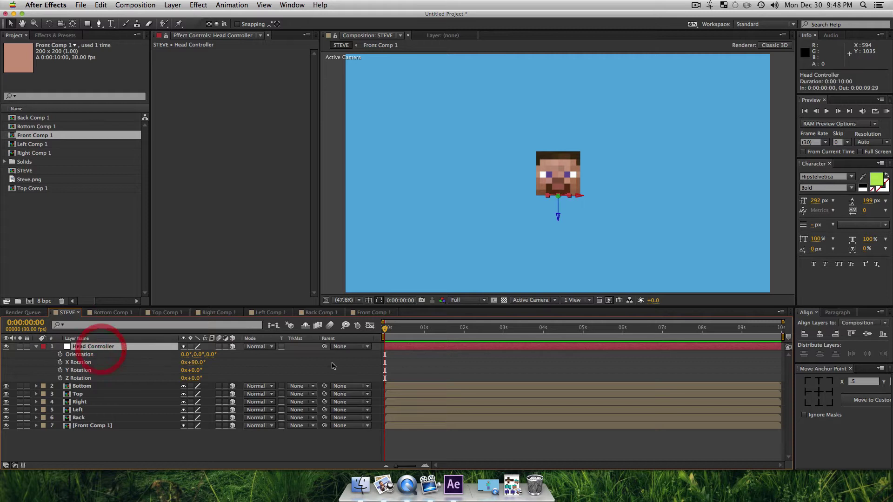
{"action": "left_click", "coordinate": [820, 392]}
{"action": "left_click", "coordinate": [250, 460]}
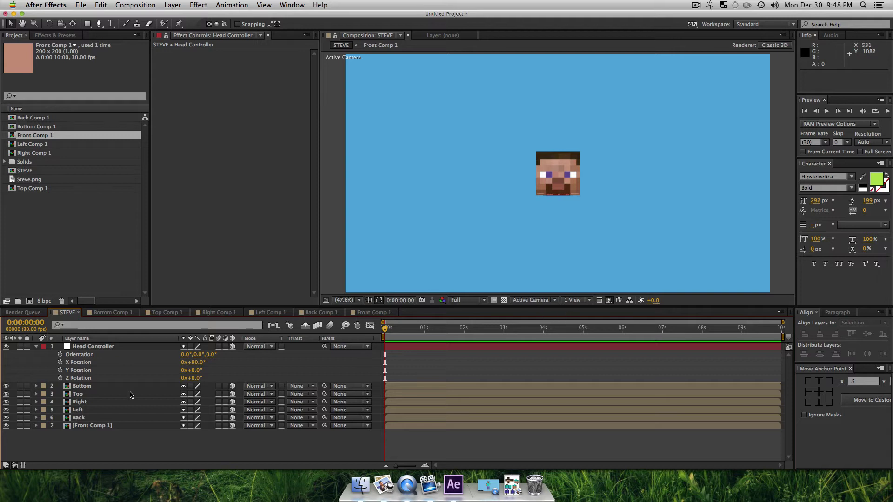
Pre-compose the six head face layers into a new composition named Steve Head.
{"action": "left_click", "coordinate": [90, 386]}
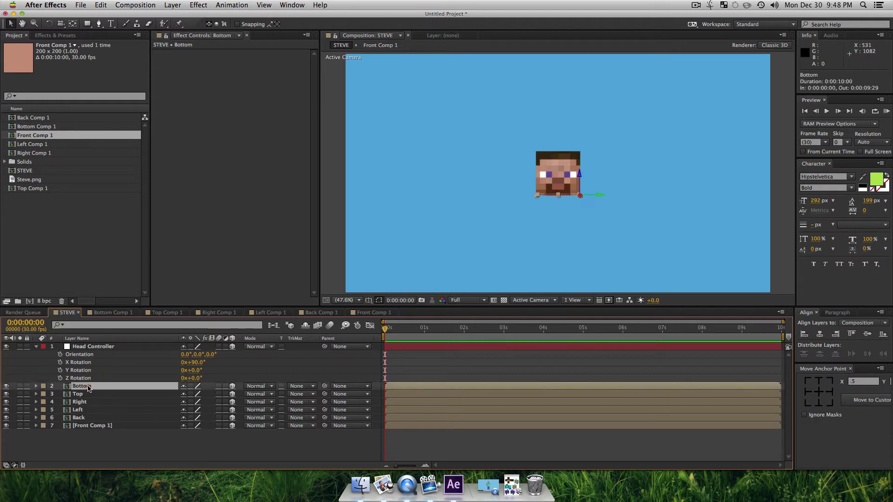
{"action": "left_click", "coordinate": [90, 426], "text": "shift"}
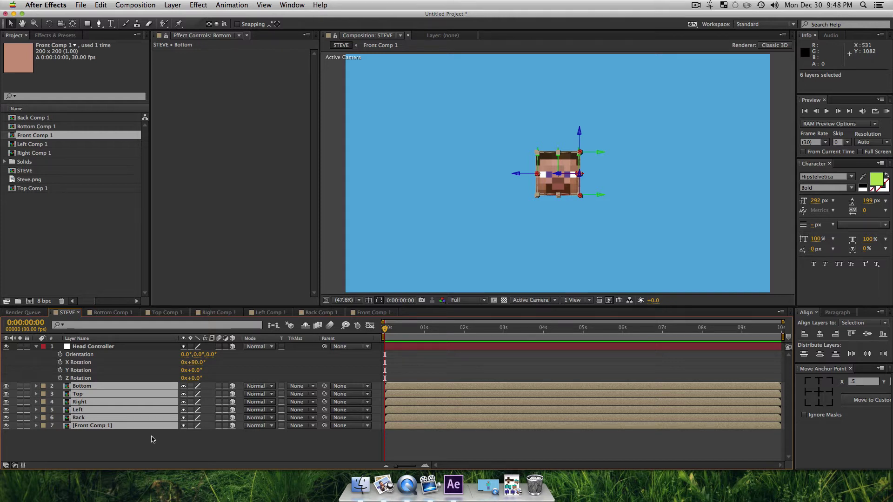
{"action": "left_click", "coordinate": [105, 444]}
{"action": "left_click_drag", "start_coordinate": [105, 445], "coordinate": [81, 391]}
{"action": "key", "text": "super+shift+c"}
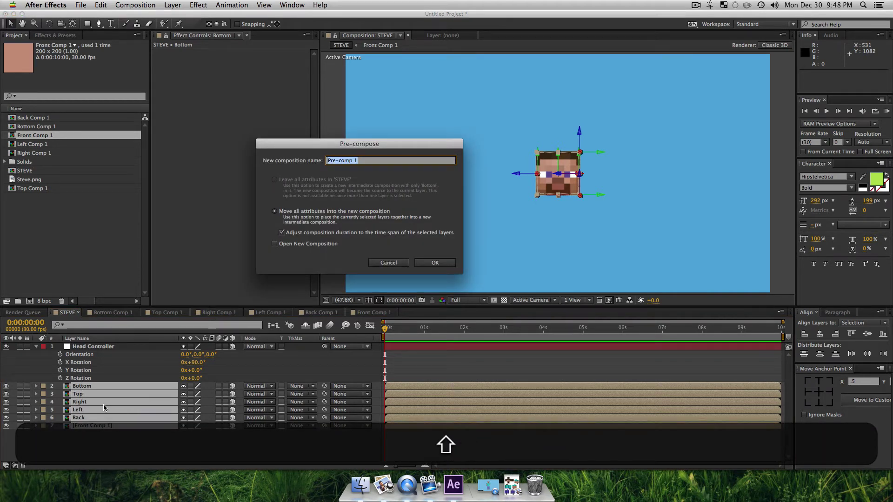
{"action": "type", "text": "Steve Head"}
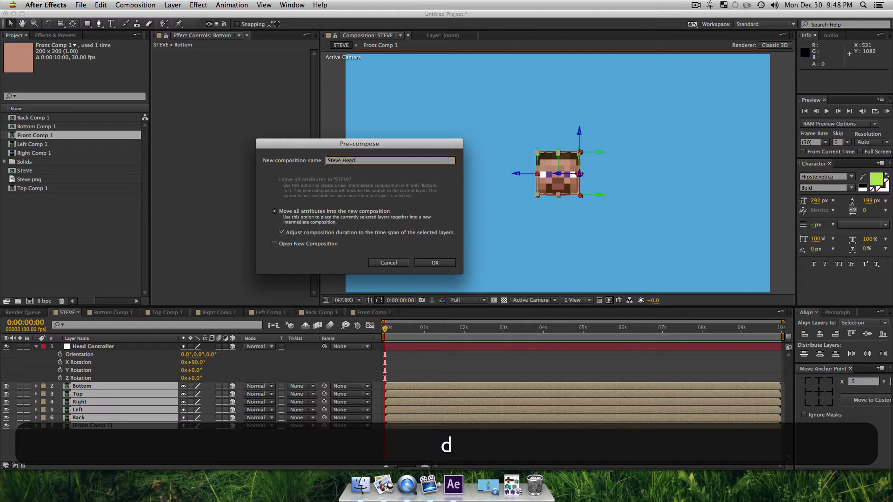
{"action": "key", "text": "Return"}
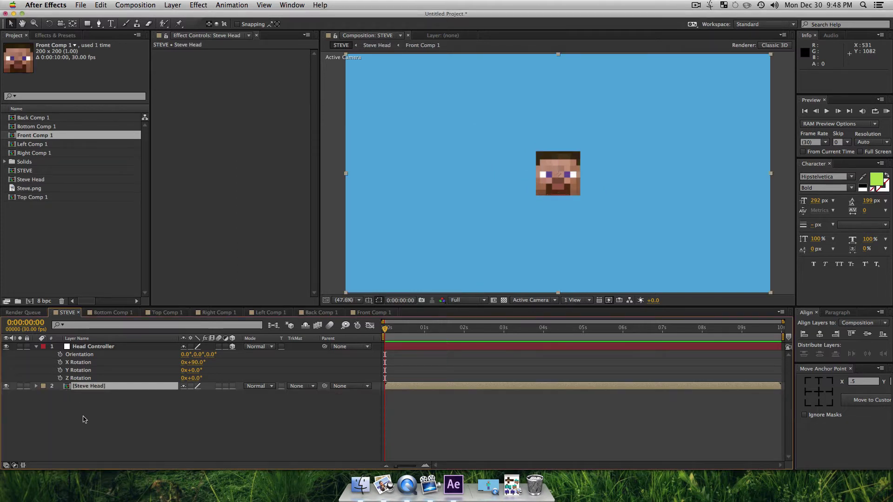
Make the Steve Head layer 3D and parent it to Head Controller.
{"action": "left_click", "coordinate": [232, 387]}
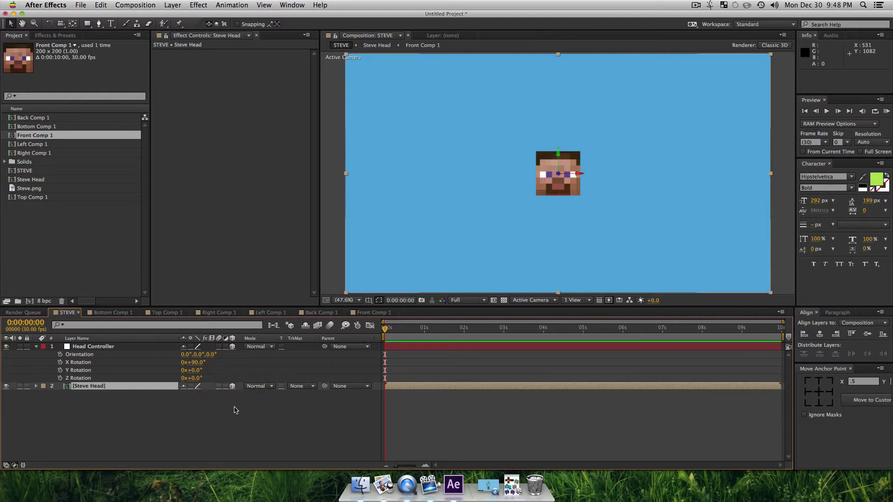
{"action": "left_click", "coordinate": [236, 409]}
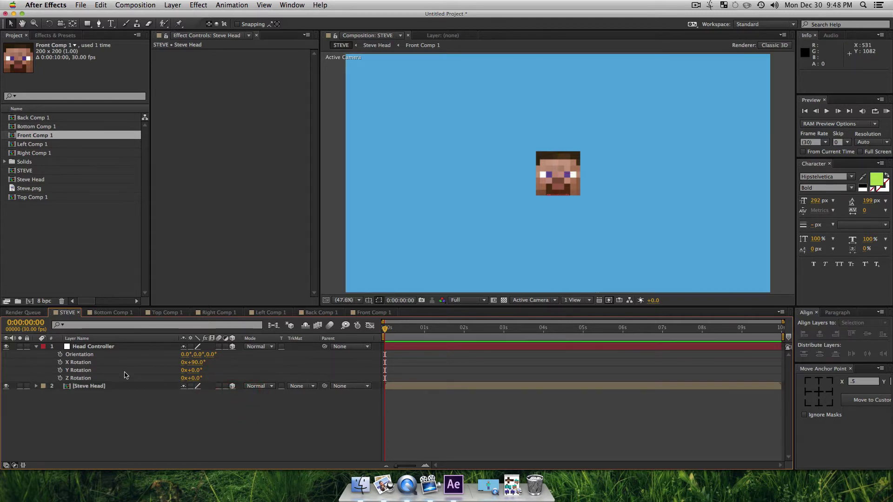
{"action": "left_click", "coordinate": [105, 387]}
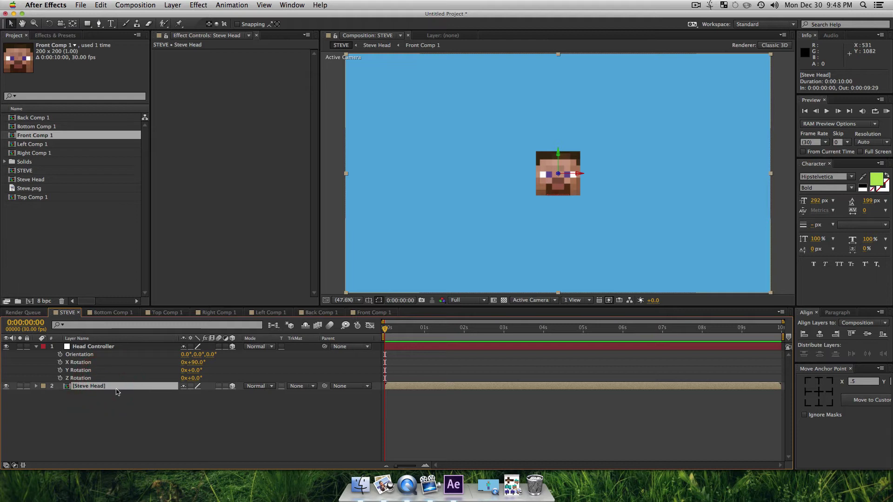
{"action": "left_click_drag", "start_coordinate": [325, 390], "coordinate": [123, 348]}
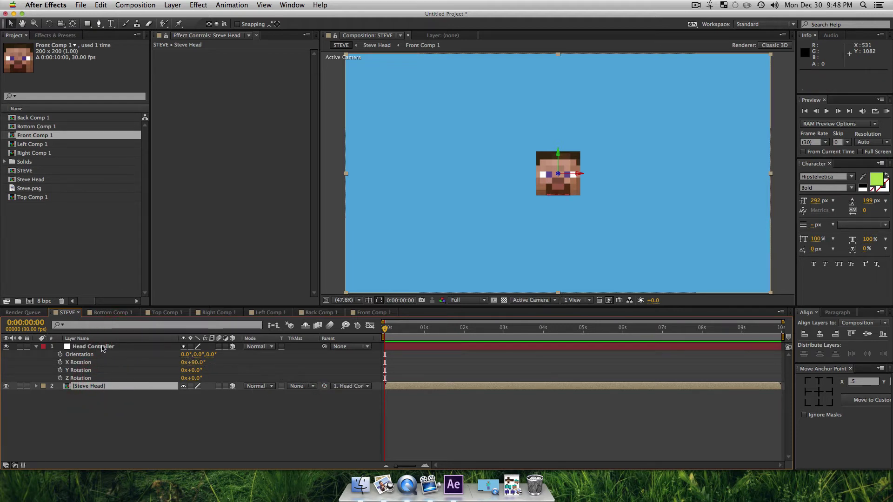
Test the Steve Head parenting by changing Head Controller's Y Rotation to -22° and Z Rotation to 173°.
{"action": "left_click", "coordinate": [123, 348]}
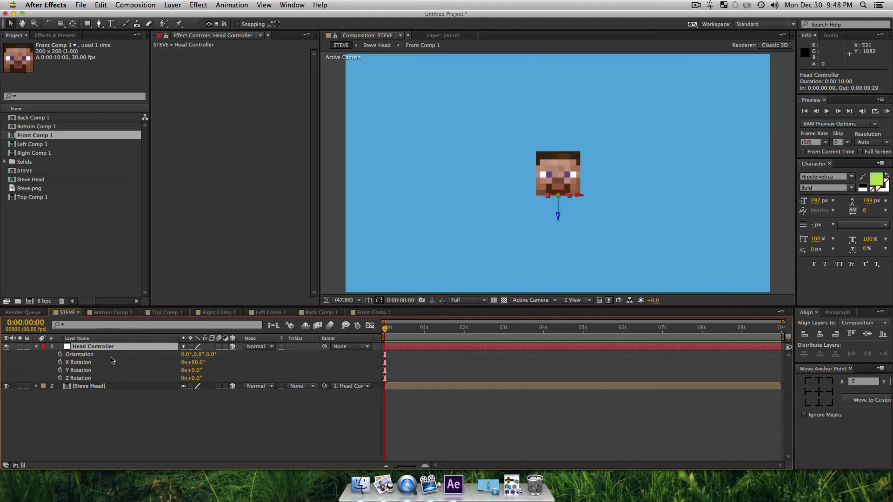
{"action": "key", "text": "r"}
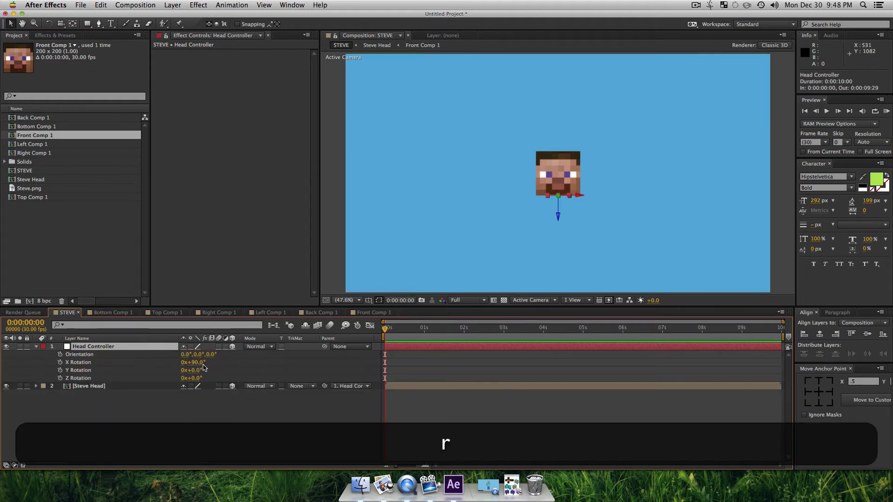
{"action": "left_click_drag", "start_coordinate": [195, 372], "coordinate": [275, 379]}
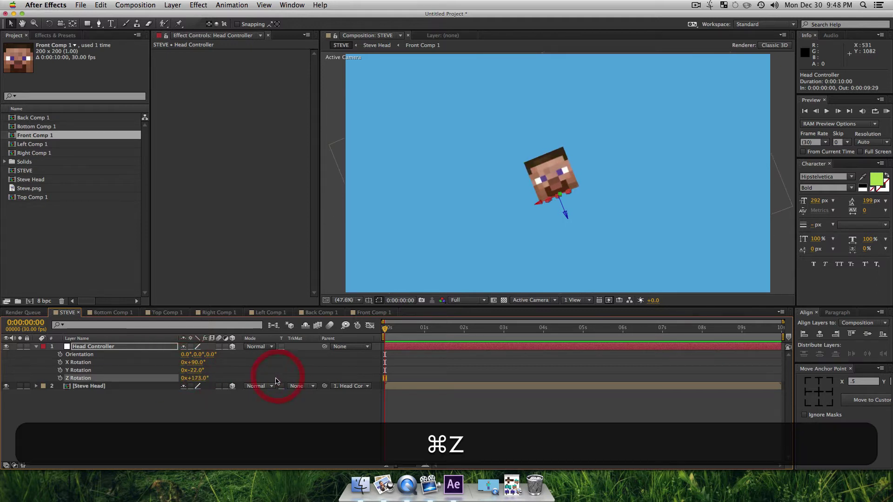
Undo the test rotations, the parenting, the 3D switch and the Steve Head pre-composition, returning to the STEVE composition.
{"action": "key", "text": "super+z"}
{"action": "key", "text": "super+z"}
{"action": "key", "text": "super+z"}
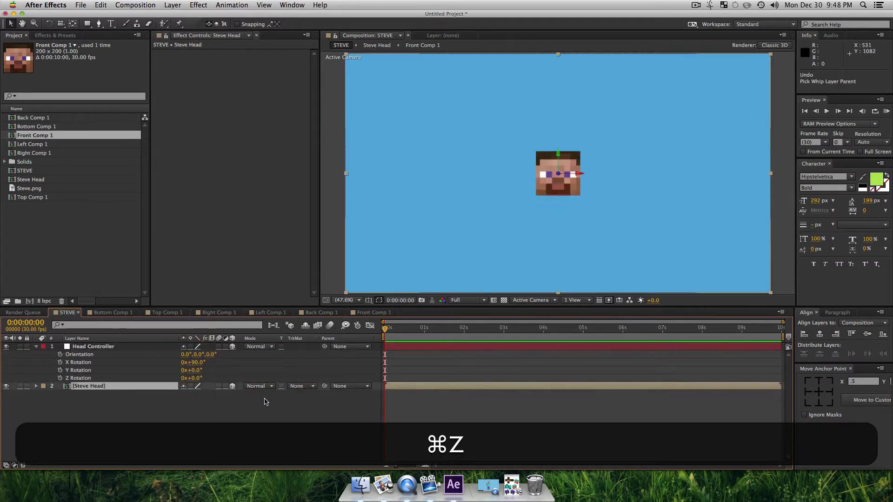
{"action": "double_click", "coordinate": [88, 386]}
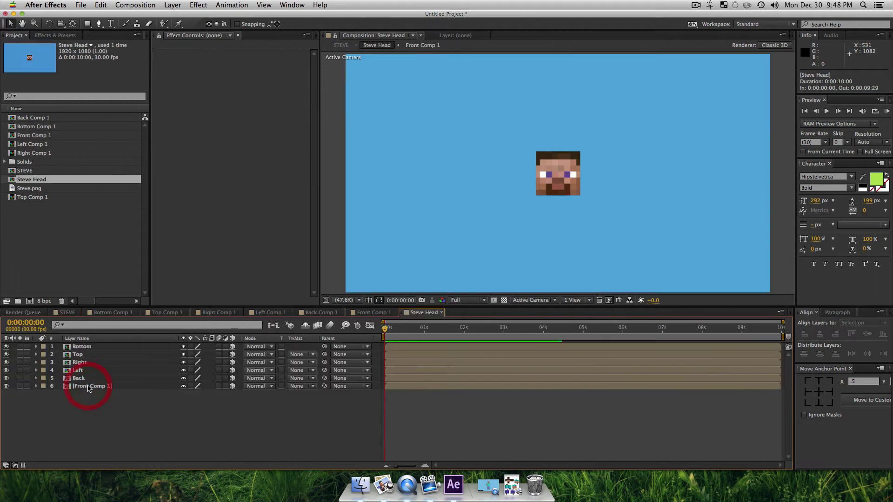
{"action": "key", "text": "super+z"}
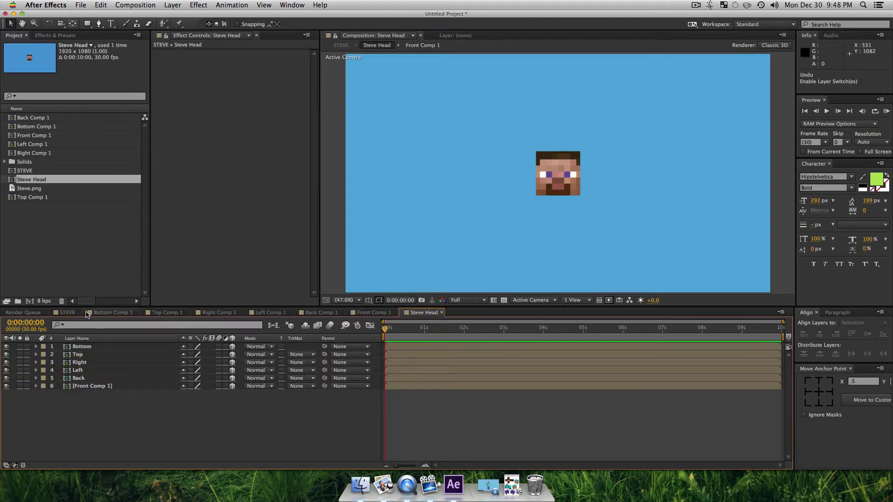
{"action": "left_click", "coordinate": [70, 313]}
{"action": "key", "text": "super+z"}
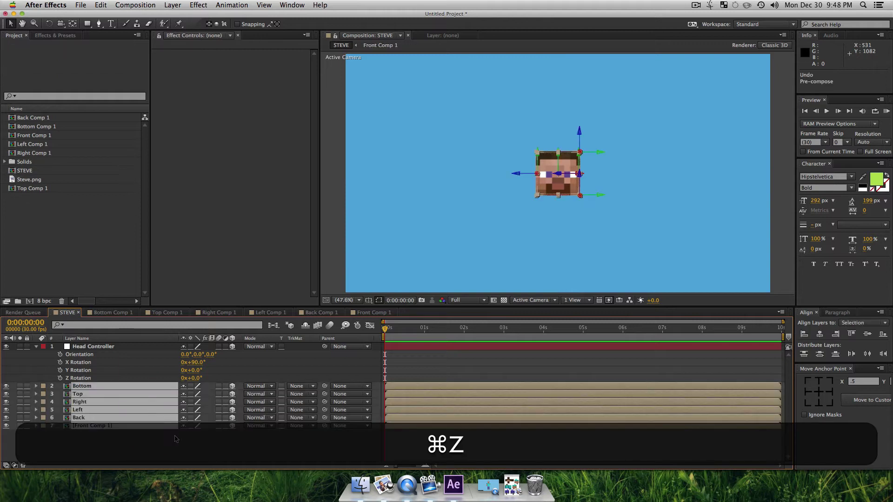
{"action": "left_click", "coordinate": [175, 438]}
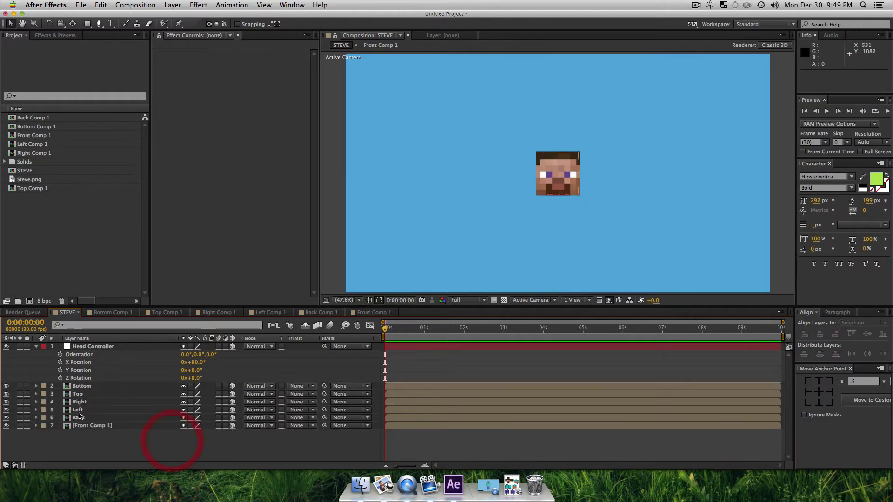
Parent all six head face layers, from Bottom through Front Comp 1, to Head Controller.
{"action": "left_click", "coordinate": [102, 426]}
{"action": "left_click", "coordinate": [77, 386], "text": "shift"}
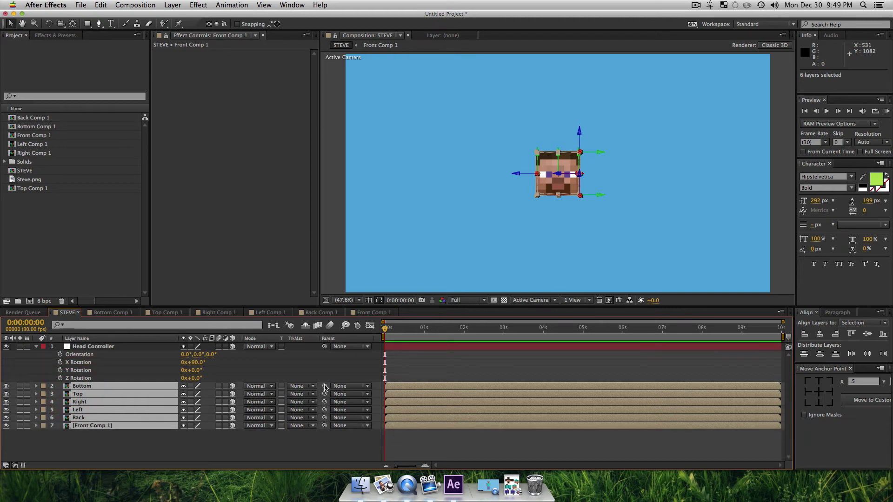
{"action": "left_click_drag", "start_coordinate": [323, 387], "coordinate": [93, 348]}
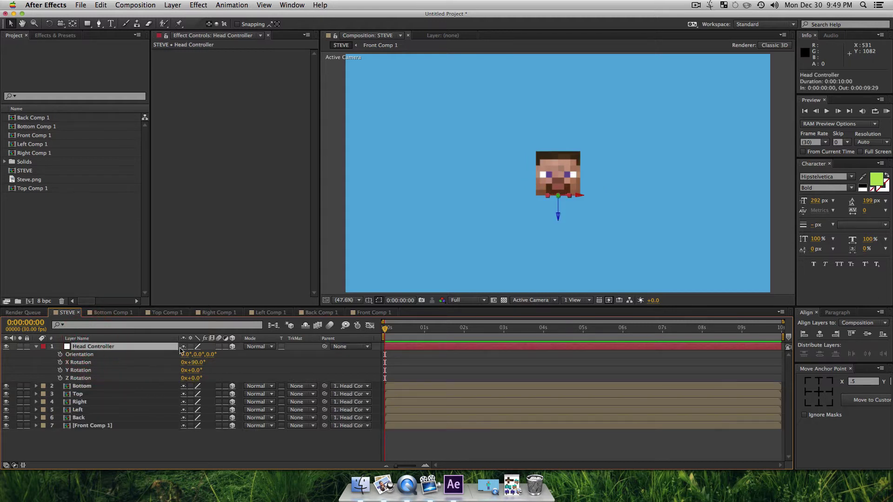
Try rotating the parented head with Head Controller's rotation values and undo the changes.
{"action": "left_click_drag", "start_coordinate": [196, 372], "coordinate": [295, 364]}
{"action": "key", "text": "super+z"}
{"action": "key", "text": "super+z"}
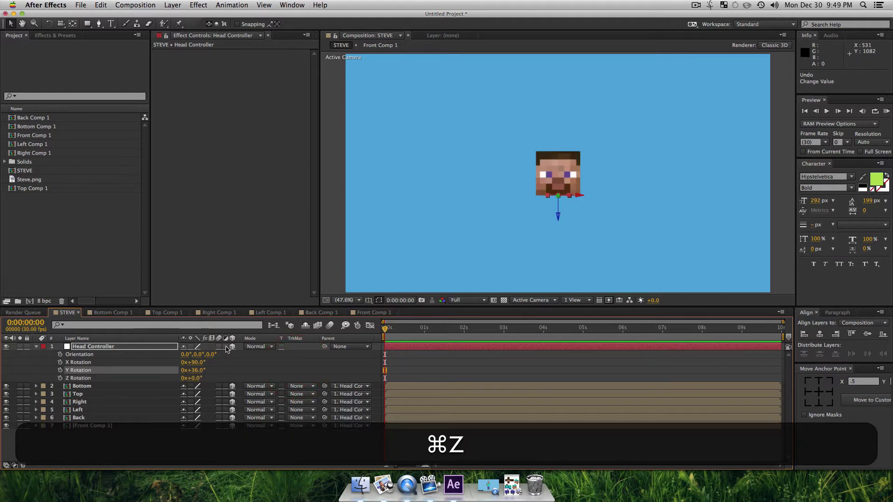
Unparent all six head face layers from Head Controller by setting their parent to None.
{"action": "left_click", "coordinate": [109, 448]}
{"action": "left_click_drag", "start_coordinate": [146, 444], "coordinate": [80, 385]}
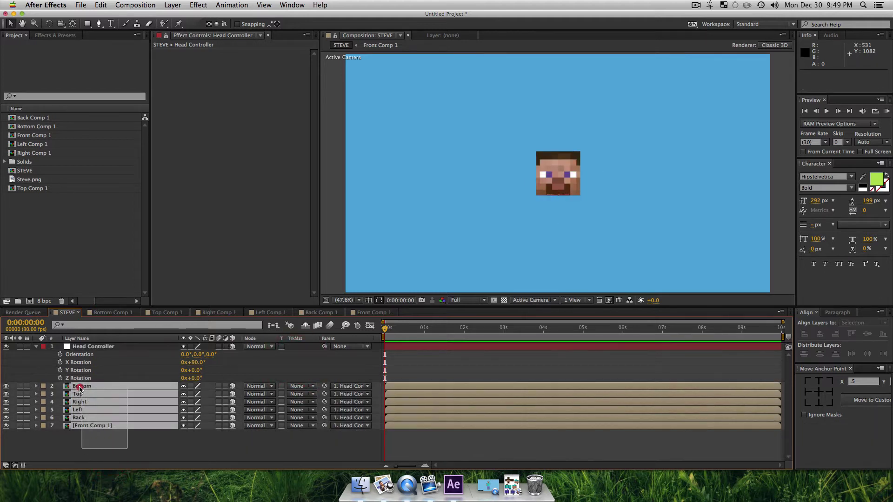
{"action": "left_click", "coordinate": [362, 386]}
{"action": "left_click", "coordinate": [362, 393]}
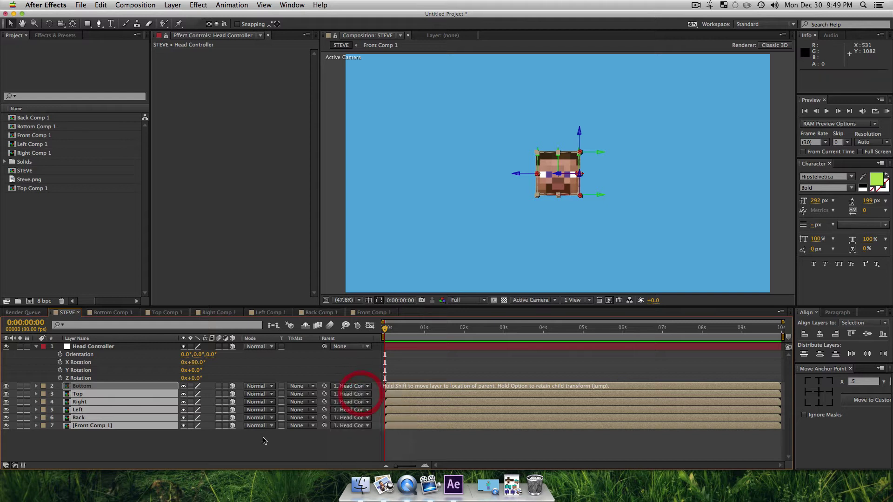
{"action": "left_click", "coordinate": [259, 454]}
Reveal Head Controller's Position property and view the head in Custom View 1 at 200% magnification.
{"action": "left_click", "coordinate": [92, 346]}
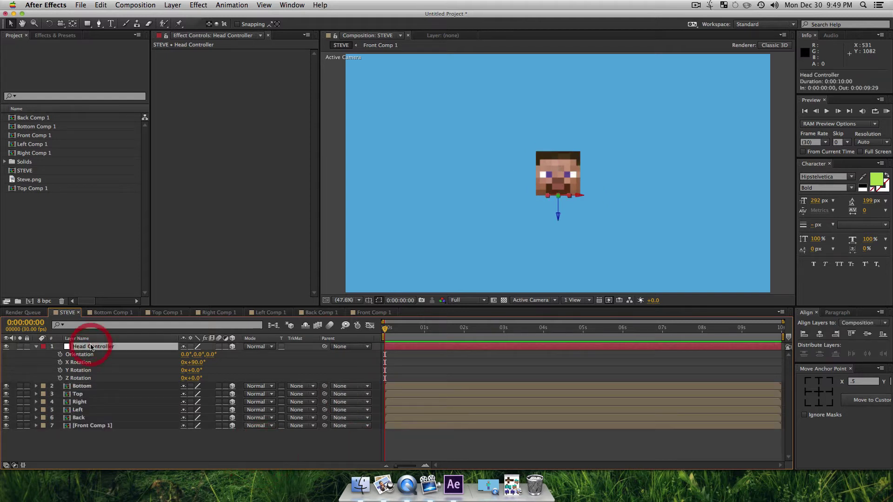
{"action": "key", "text": "p"}
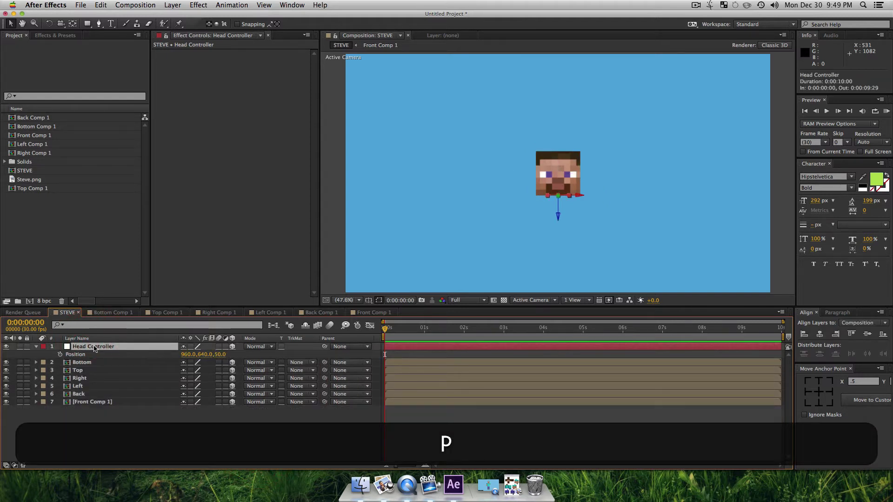
{"action": "left_click", "coordinate": [530, 299]}
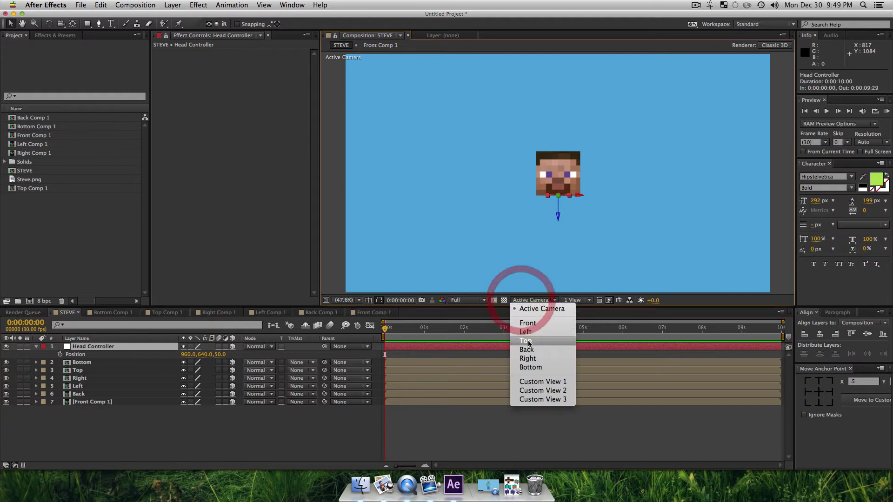
{"action": "left_click", "coordinate": [533, 382]}
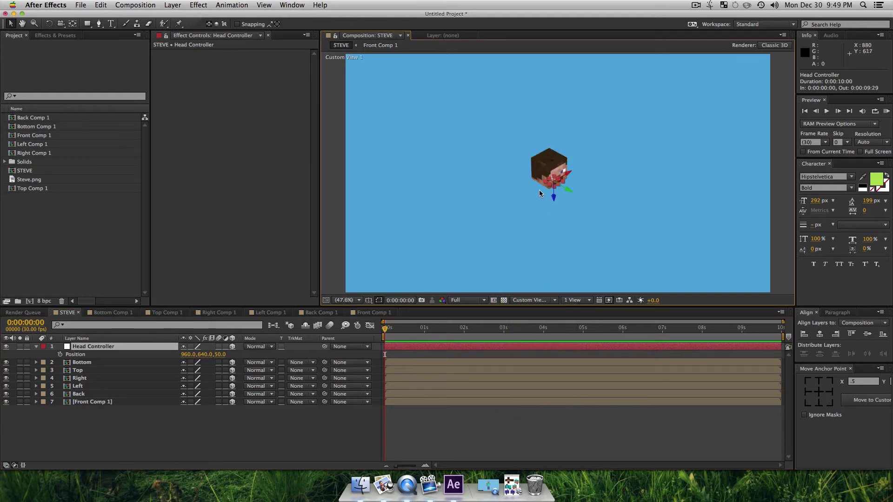
{"action": "key", "text": "z"}
{"action": "left_click", "coordinate": [551, 180]}
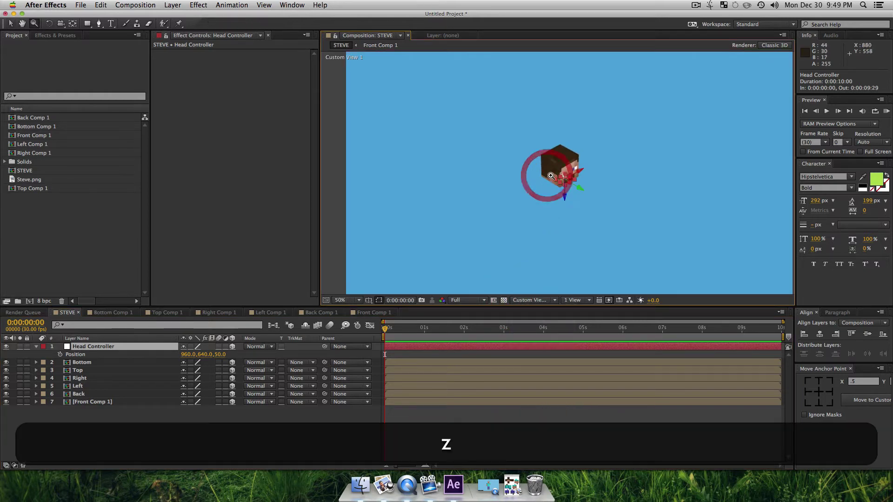
{"action": "left_click", "coordinate": [551, 179]}
{"action": "left_click", "coordinate": [550, 179]}
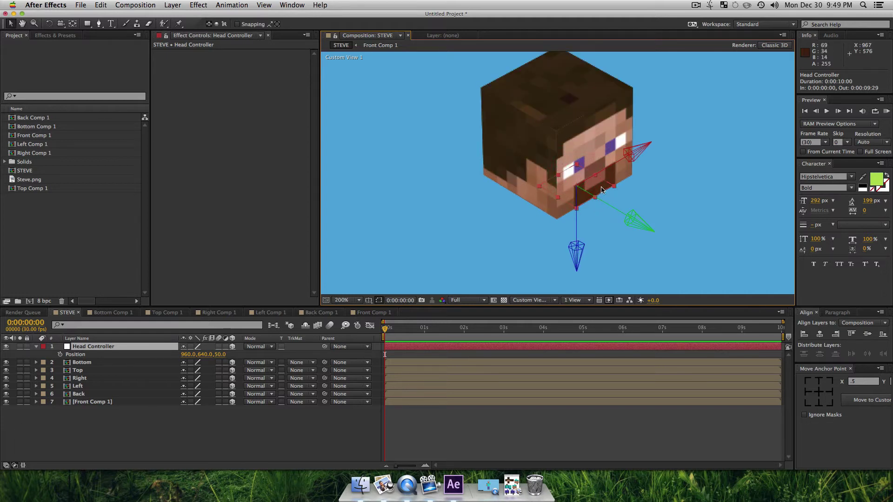
Set Head Controller's Z position to 100 to centre it in the head's depth.
{"action": "left_click", "coordinate": [135, 347]}
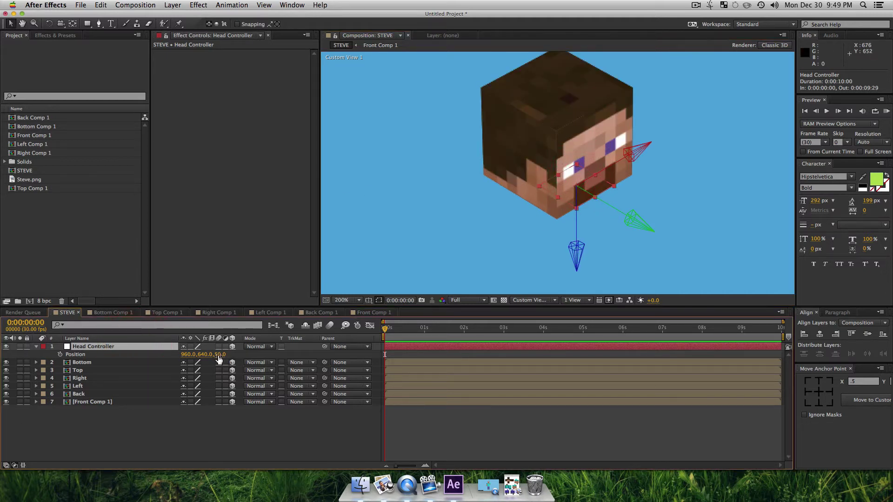
{"action": "left_click_drag", "start_coordinate": [223, 355], "coordinate": [245, 363]}
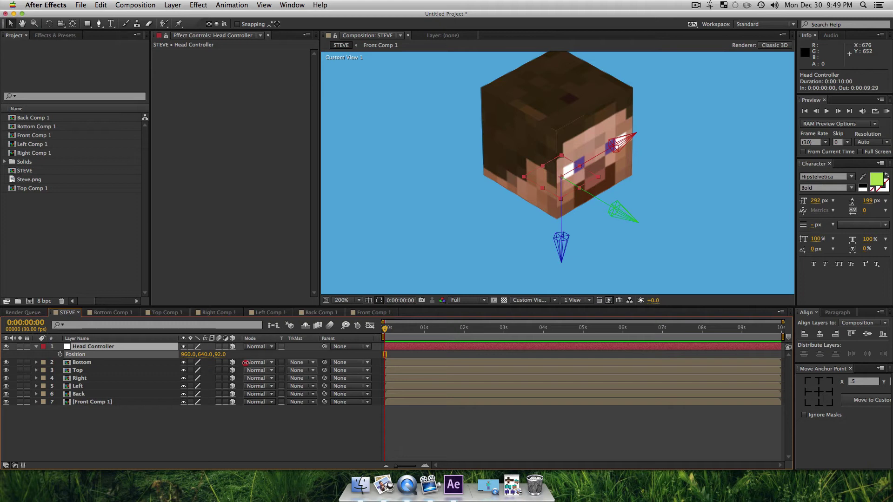
{"action": "left_click", "coordinate": [222, 354]}
{"action": "type", "text": "1"}
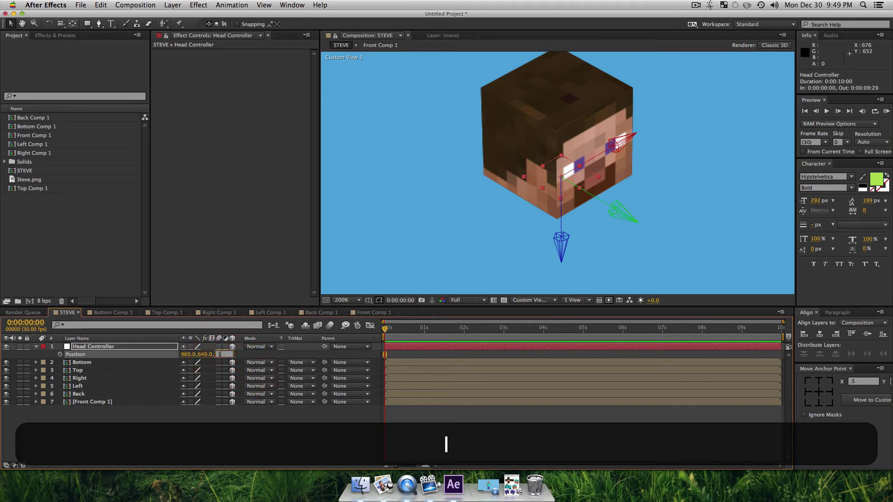
{"action": "type", "text": "00"}
{"action": "key", "text": "Return"}
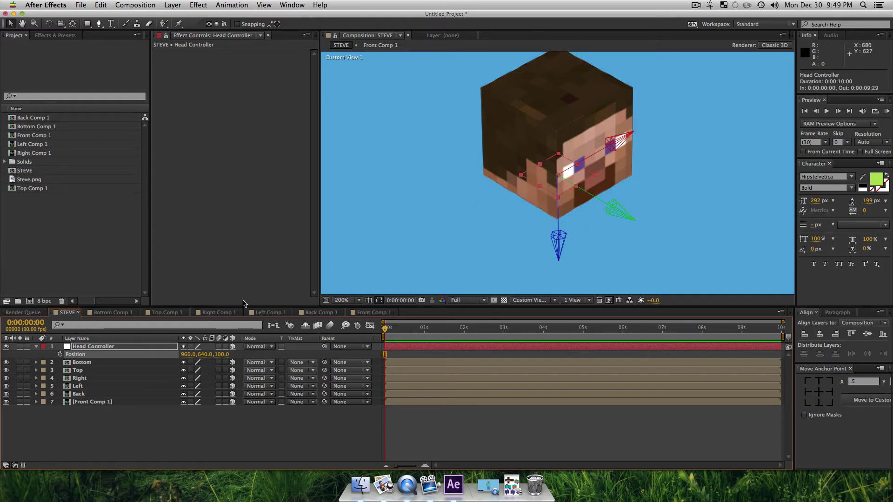
Parent the six face layers, from Bottom through Front Comp 1, to the repositioned Head Controller.
{"action": "left_click", "coordinate": [119, 432]}
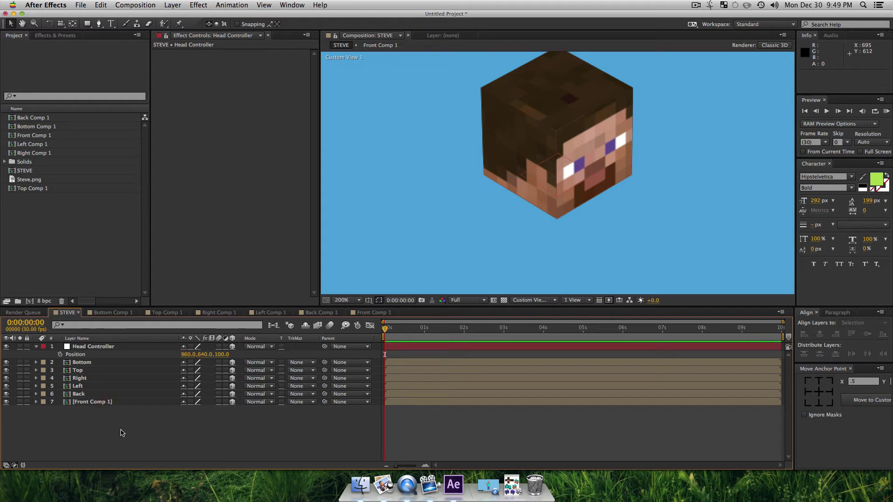
{"action": "left_click_drag", "start_coordinate": [120, 433], "coordinate": [86, 360]}
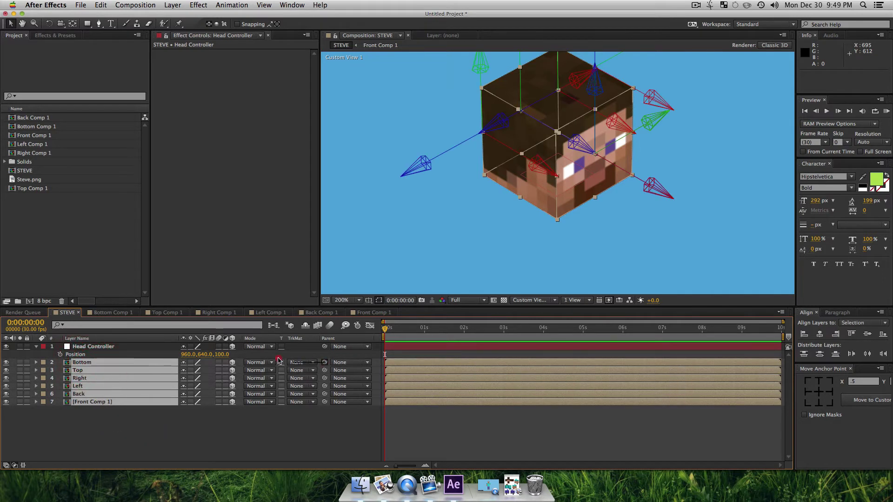
{"action": "left_click_drag", "start_coordinate": [278, 361], "coordinate": [90, 348]}
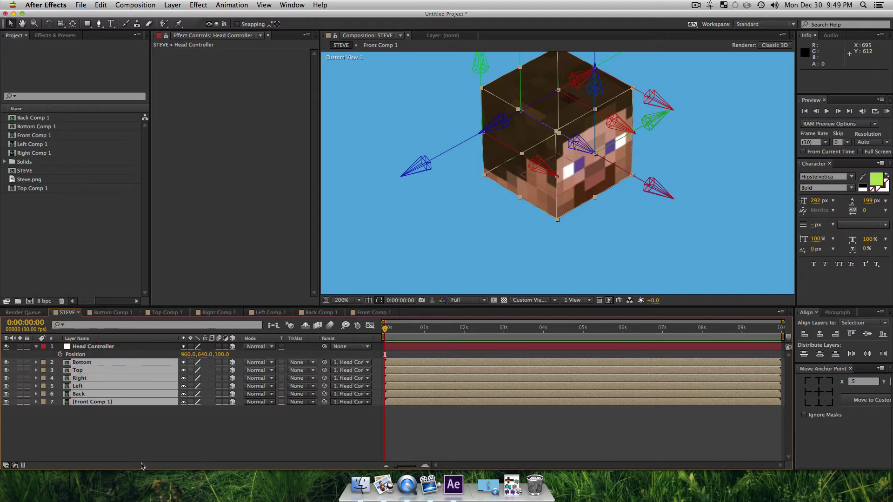
{"action": "left_click", "coordinate": [137, 445]}
Try rotating Head Controller to Y -62°, Z -30° and Z orientation 128°, and undo back through the parenting.
{"action": "left_click", "coordinate": [90, 348]}
{"action": "key", "text": "r"}
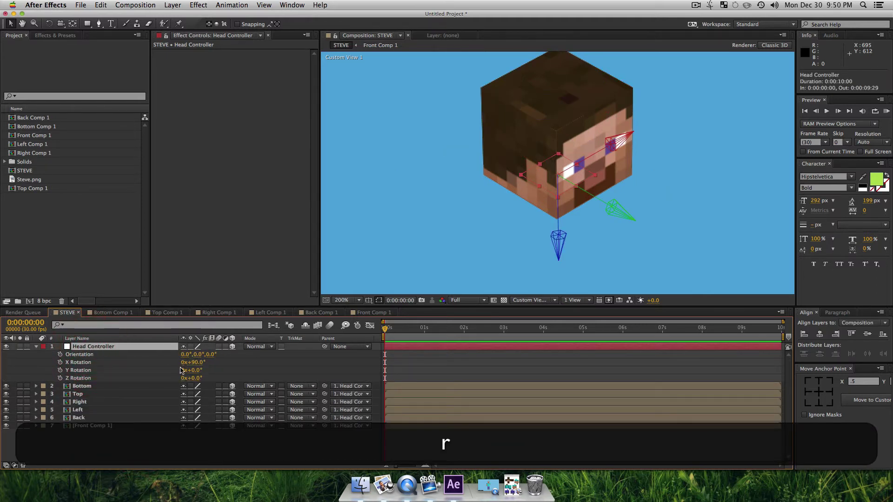
{"action": "left_click_drag", "start_coordinate": [194, 370], "coordinate": [269, 358]}
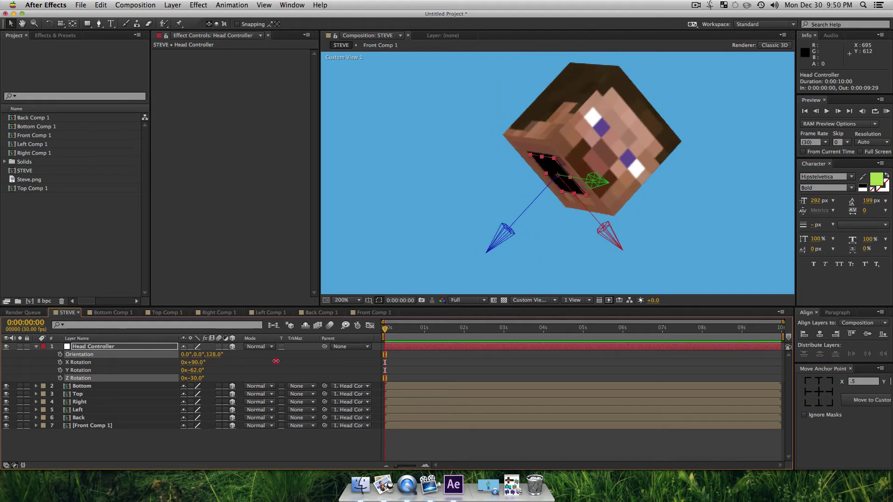
{"action": "key", "text": "super+z"}
{"action": "key", "text": "super+z"}
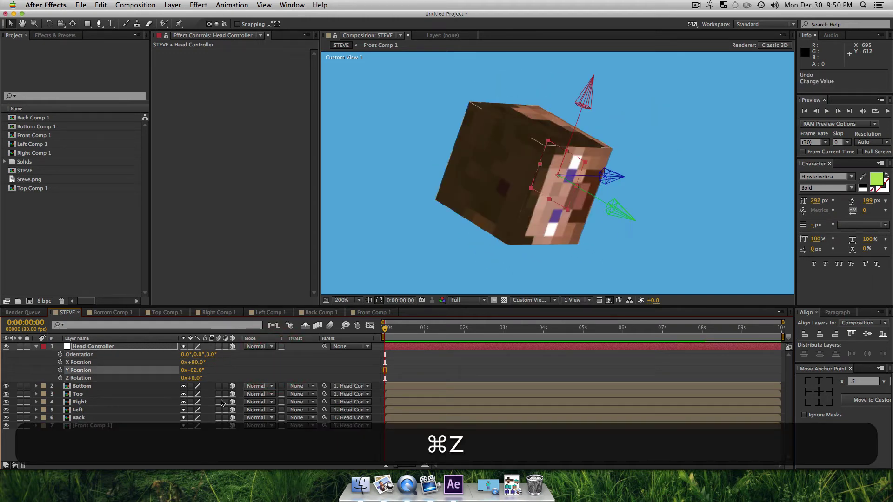
{"action": "key", "text": "super+z"}
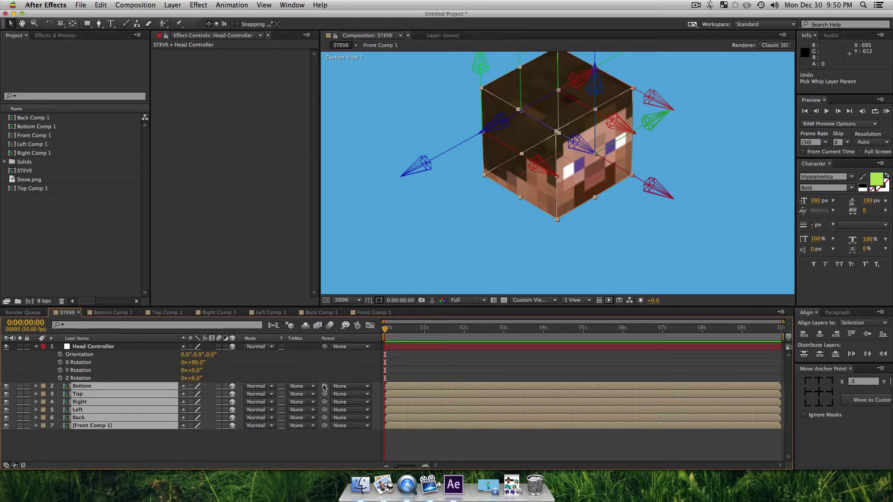
Parent the six selected face layers to Head Controller again and collapse the controller's rotation properties.
{"action": "left_click_drag", "start_coordinate": [324, 387], "coordinate": [111, 346]}
{"action": "left_click", "coordinate": [128, 446]}
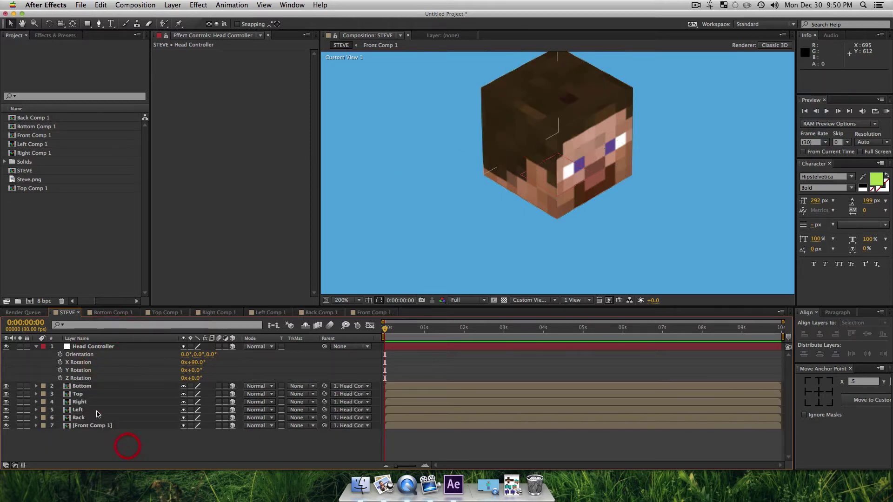
{"action": "left_click", "coordinate": [88, 347]}
{"action": "key", "text": "u"}
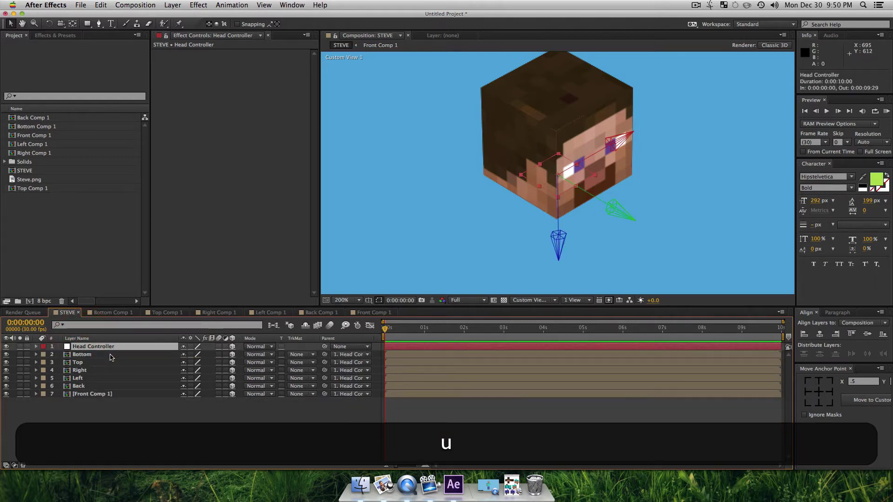
Mark the six face layers as shy and hide shy layers so only Head Controller is listed.
{"action": "left_click", "coordinate": [73, 405]}
{"action": "left_click", "coordinate": [84, 394]}
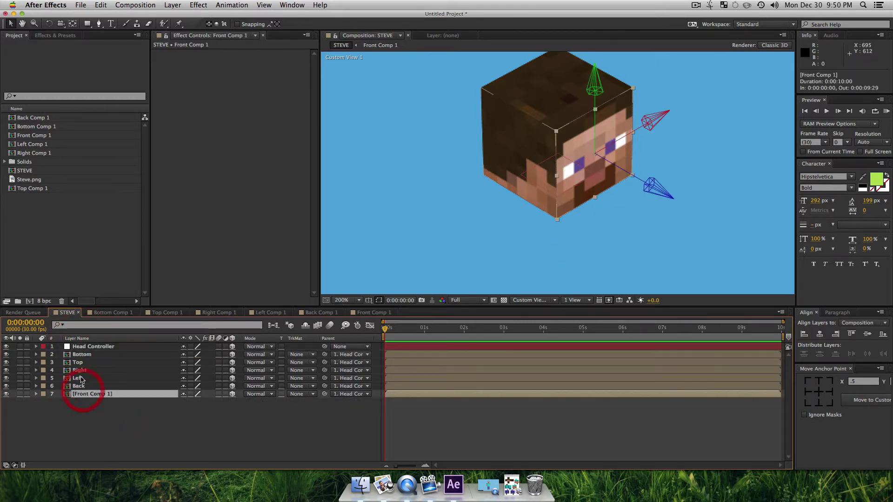
{"action": "left_click", "coordinate": [89, 354], "text": "shift"}
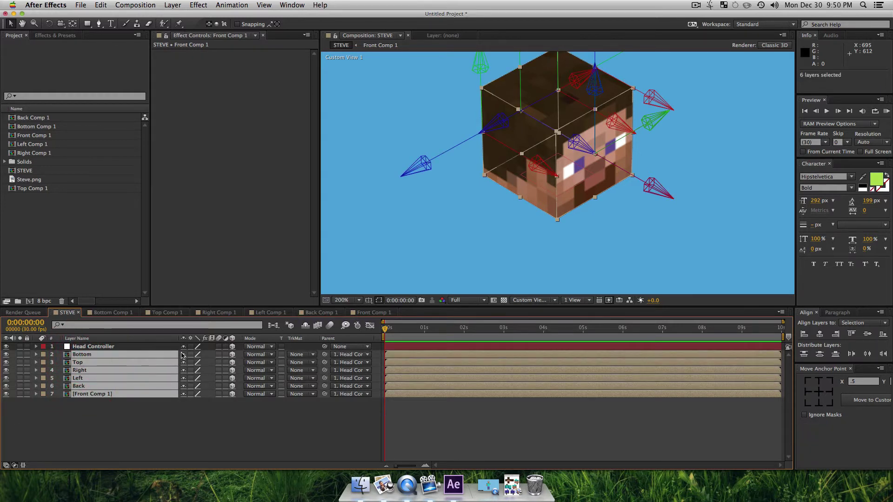
{"action": "left_click", "coordinate": [195, 423]}
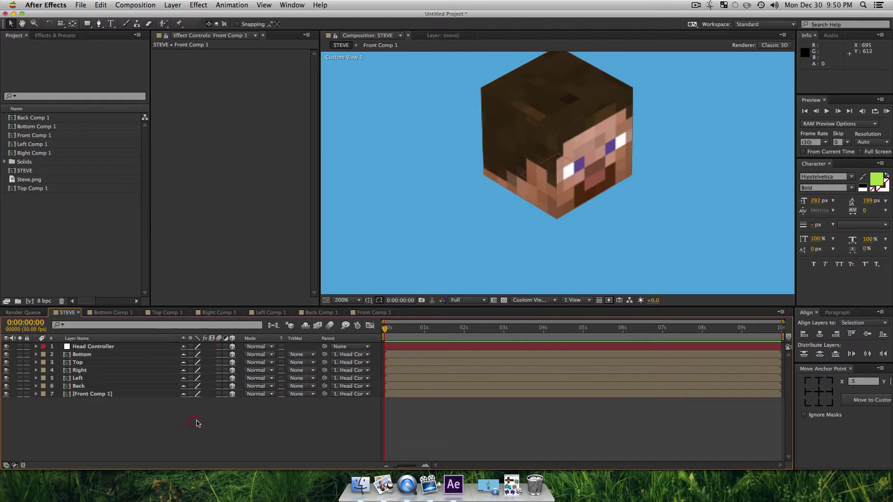
{"action": "left_click", "coordinate": [304, 326]}
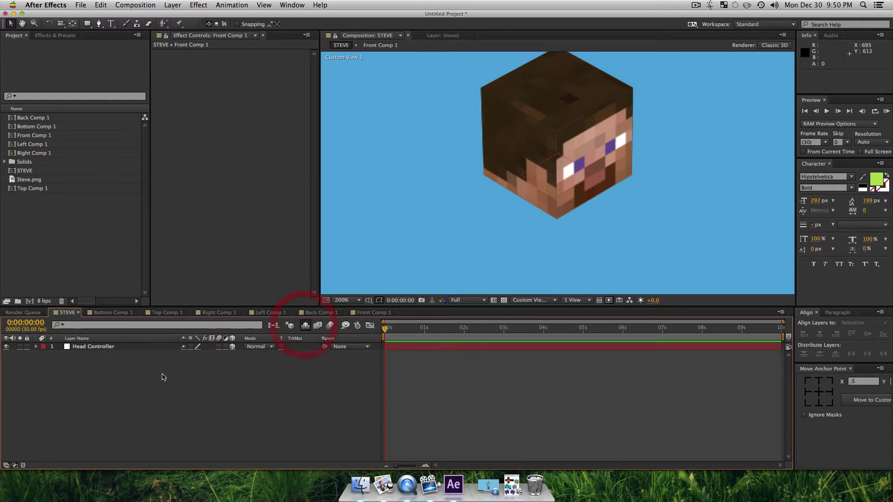
Try rotating the head with Head Controller's Y Rotation at 79° and undo the change.
{"action": "left_click", "coordinate": [107, 347]}
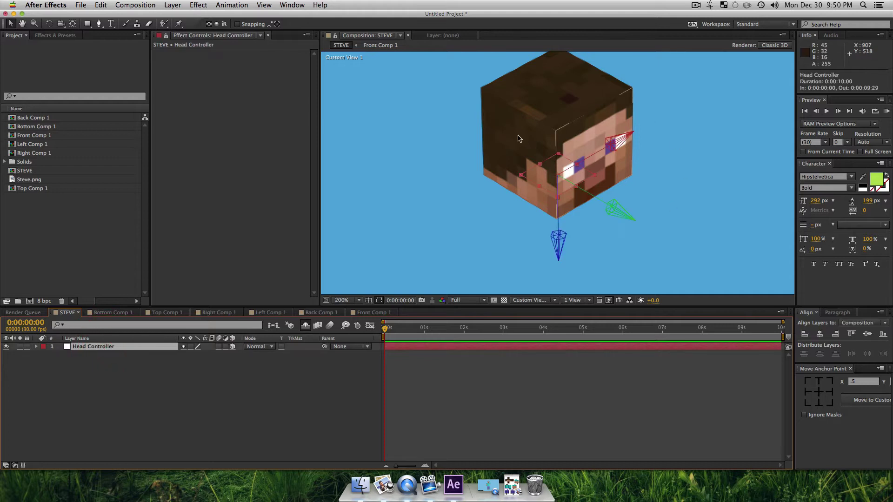
{"action": "key", "text": "r"}
{"action": "left_click_drag", "start_coordinate": [198, 371], "coordinate": [239, 369]}
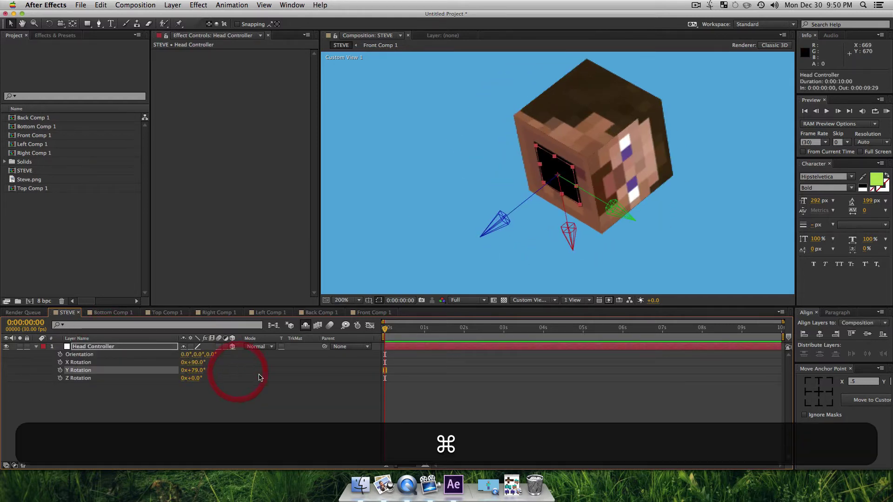
{"action": "key", "text": "super+z"}
{"action": "left_click", "coordinate": [299, 412]}
Show the shy layers, turn off visibility for Head Controller and all six face layers, and hide the shy layers again.
{"action": "left_click", "coordinate": [305, 326]}
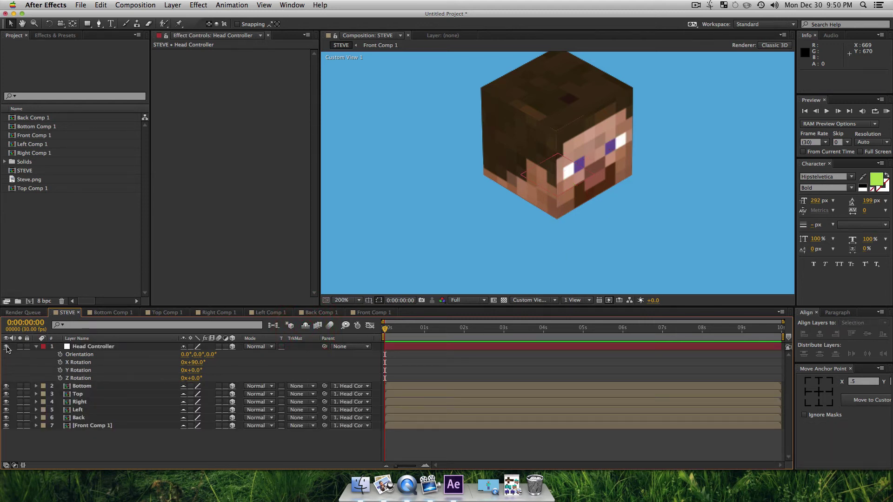
{"action": "left_click_drag", "start_coordinate": [6, 346], "coordinate": [6, 426]}
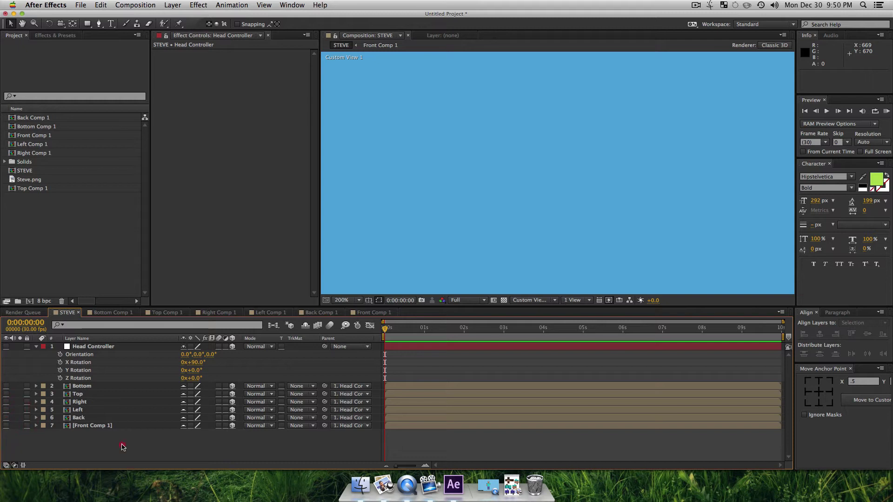
{"action": "left_click", "coordinate": [305, 325]}
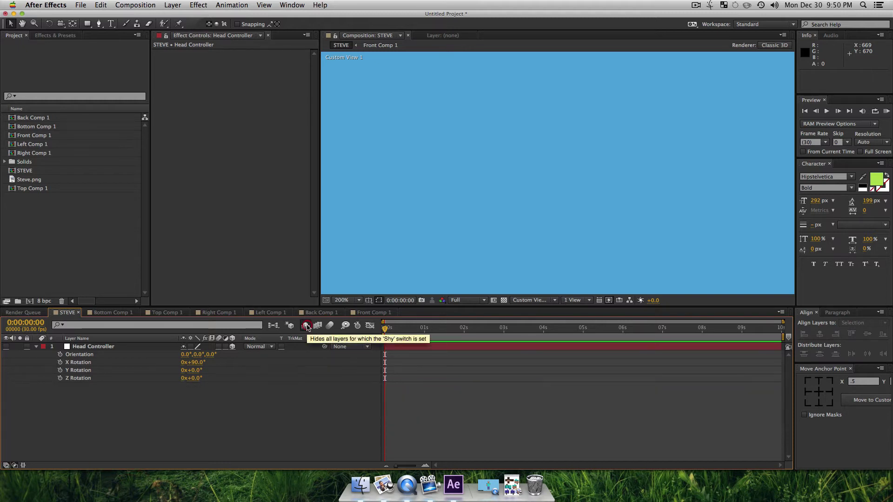
{"action": "left_click", "coordinate": [198, 412]}
Switch the composition view back to Active Camera and fit the whole frame in the viewer.
{"action": "left_click", "coordinate": [541, 298]}
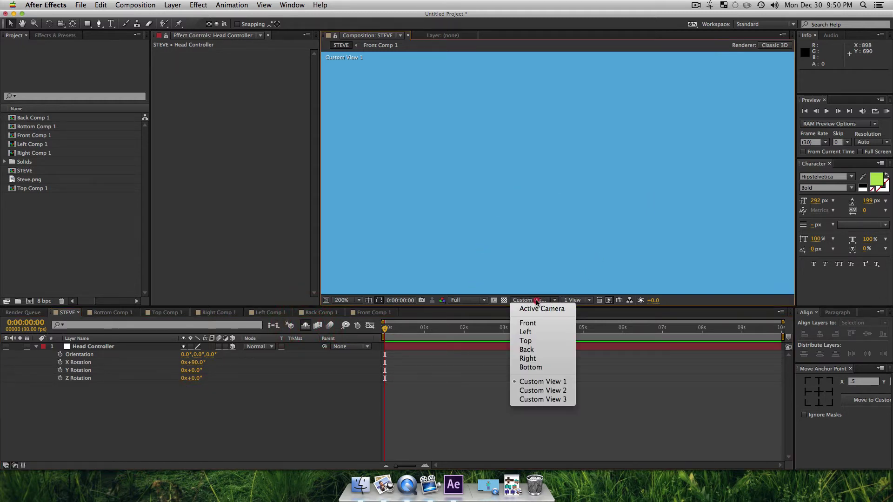
{"action": "left_click", "coordinate": [536, 306]}
{"action": "left_click", "coordinate": [257, 422]}
{"action": "key", "text": "z"}
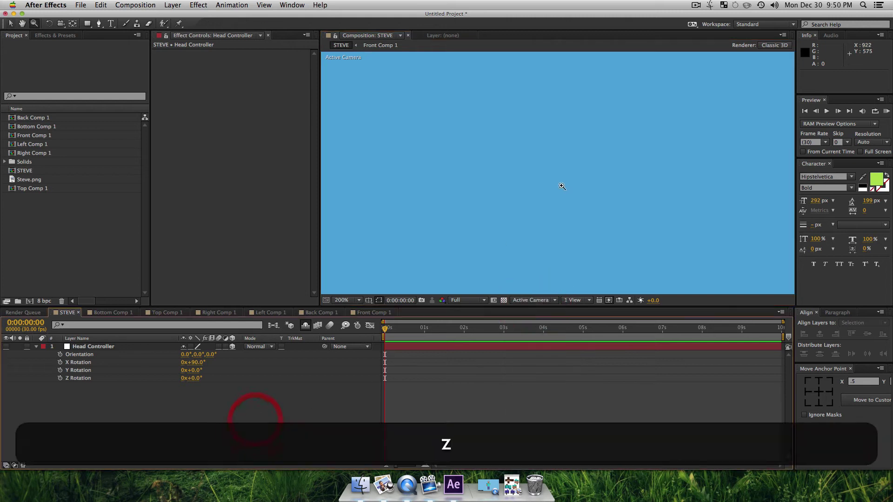
{"action": "key", "text": "shift+slash"}
{"action": "key", "text": "v"}
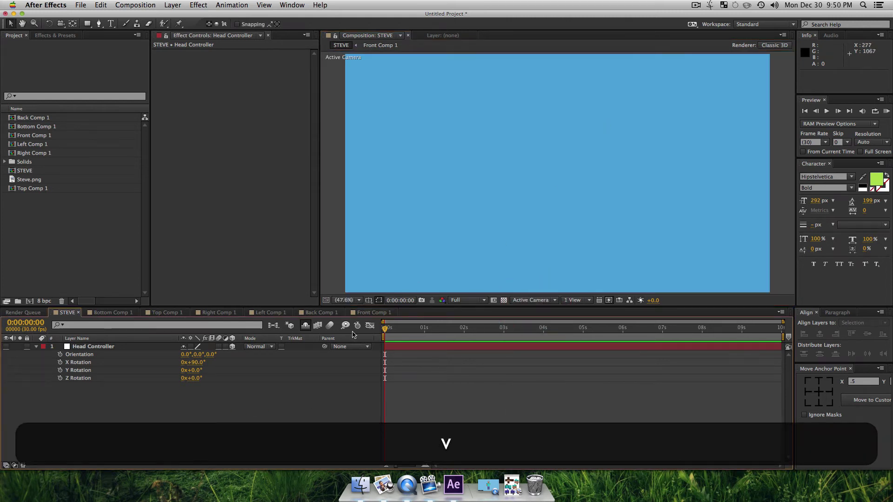
{"action": "left_click", "coordinate": [277, 434]}
{"action": "key", "text": "super+s"}
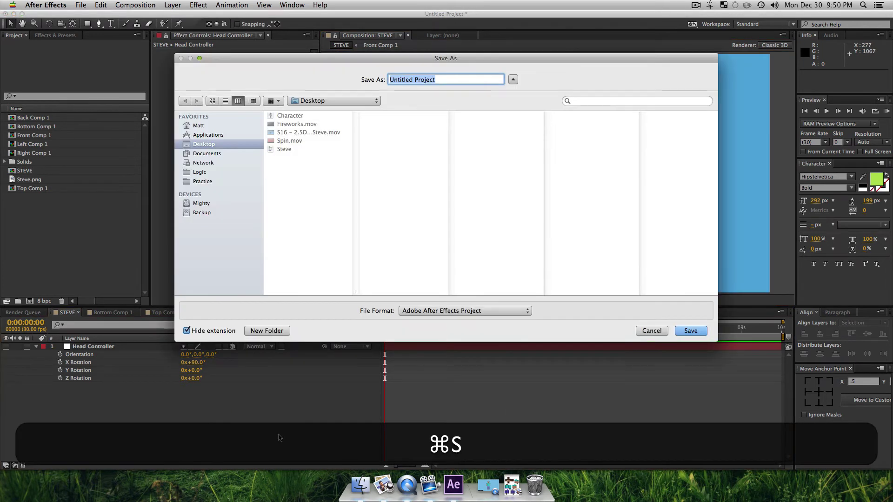
{"action": "left_click", "coordinate": [653, 332]}
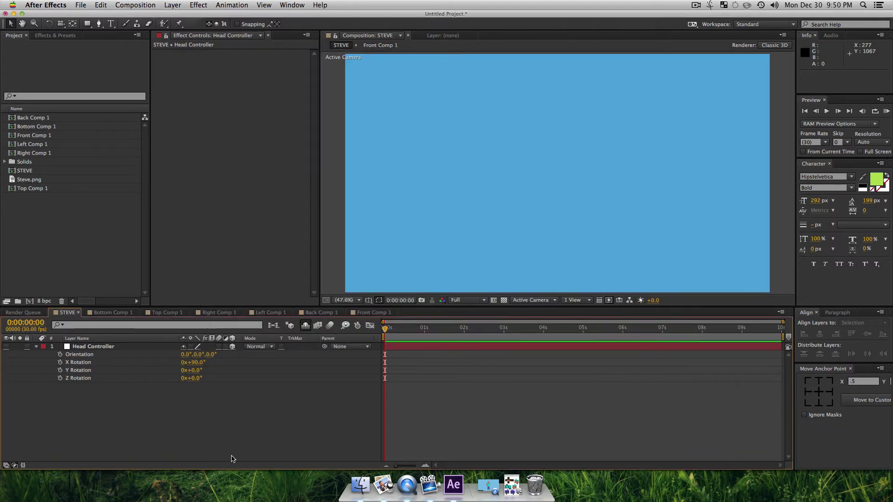
Create a medium orange solid 250 px wide and 350 px high in the STEVE composition.
{"action": "left_click", "coordinate": [240, 419]}
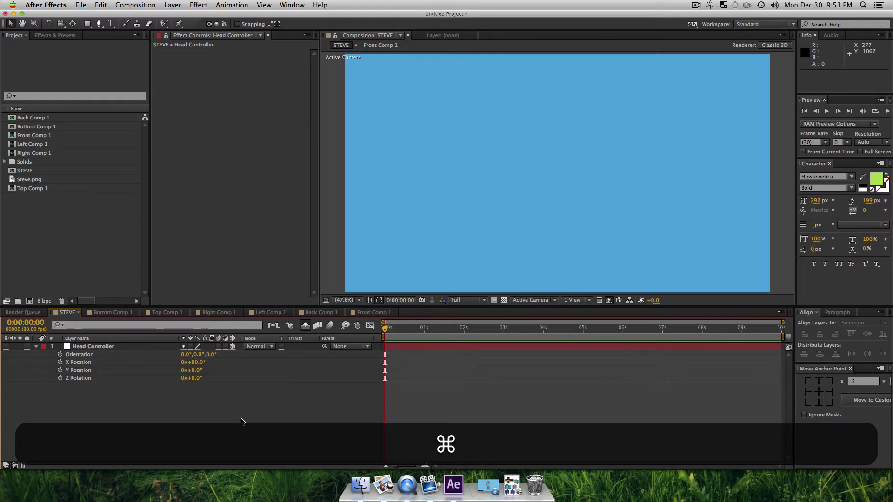
{"action": "key", "text": "super+y"}
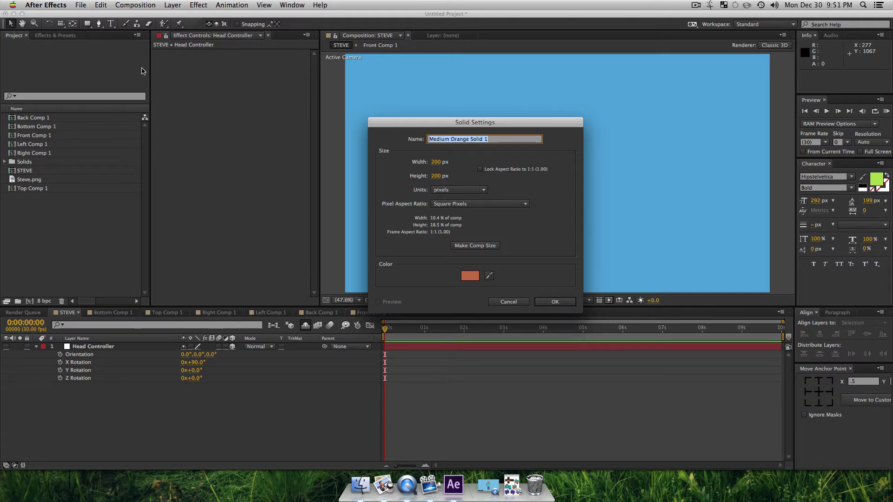
{"action": "key", "text": "Tab"}
{"action": "type", "text": "25"}
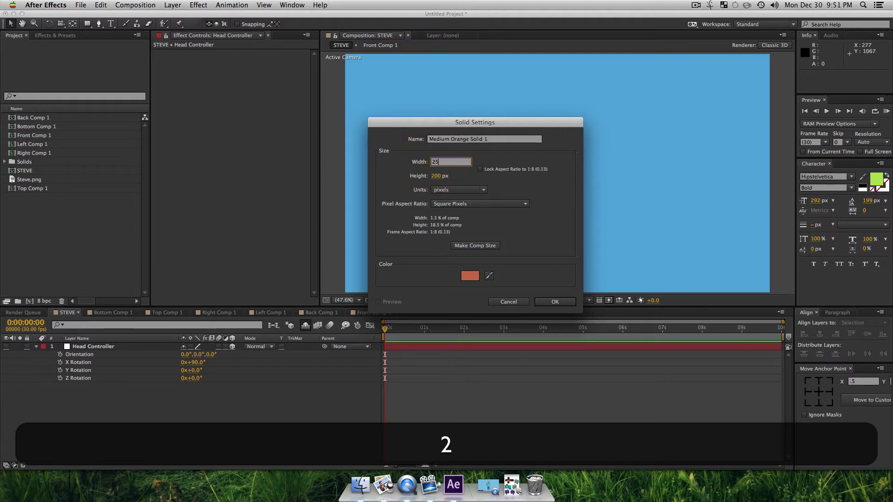
{"action": "type", "text": "0"}
{"action": "key", "text": "Tab"}
{"action": "type", "text": "350"}
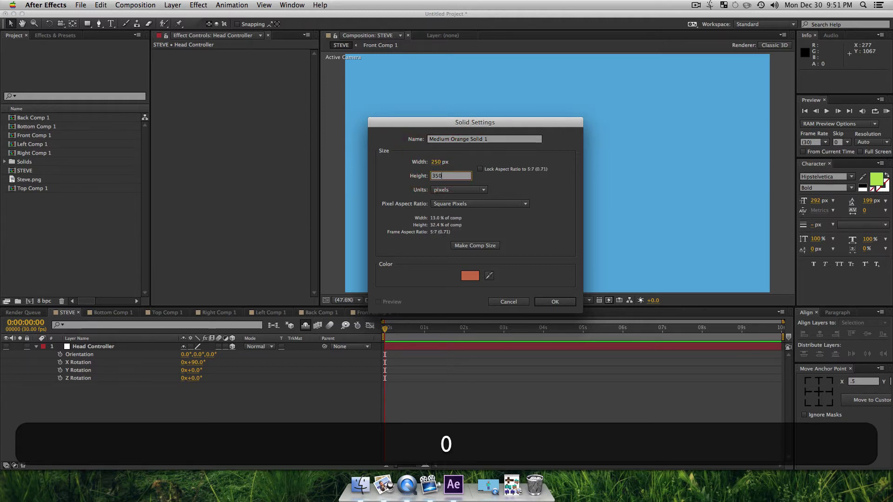
{"action": "key", "text": "Return"}
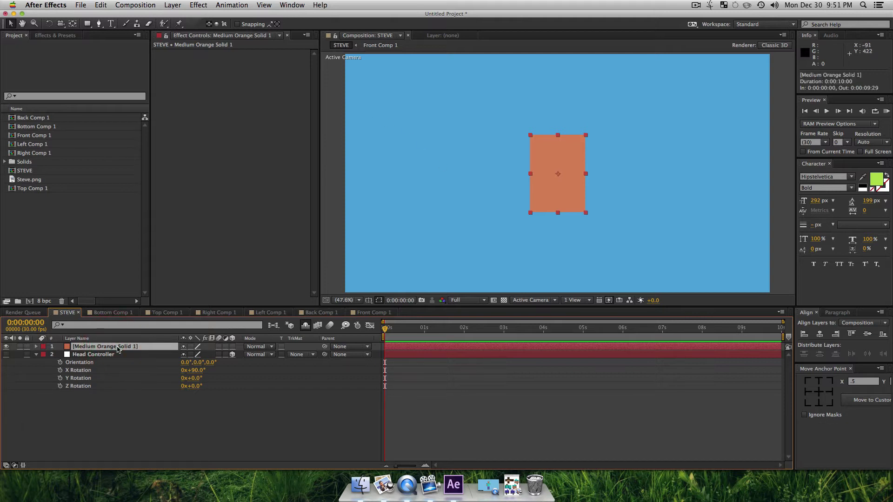
Rename the new solid as Front and make it a 3D layer.
{"action": "key", "text": "Return"}
{"action": "type", "text": "Front"}
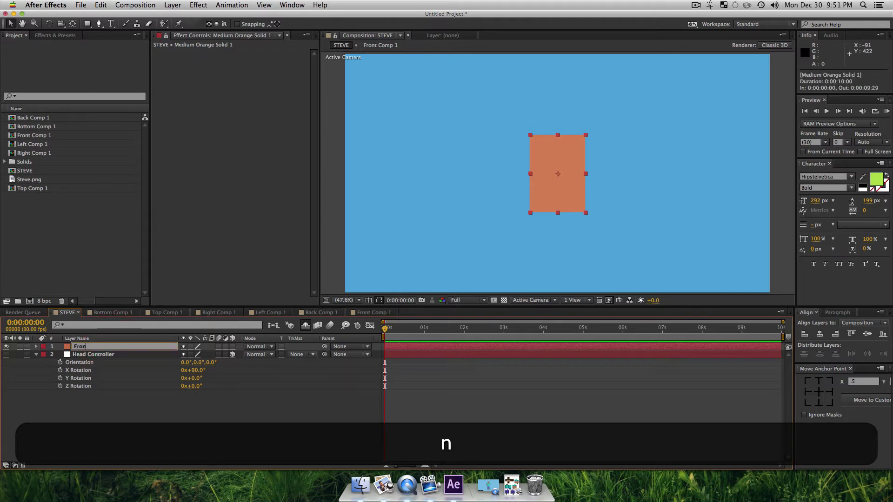
{"action": "key", "text": "Return"}
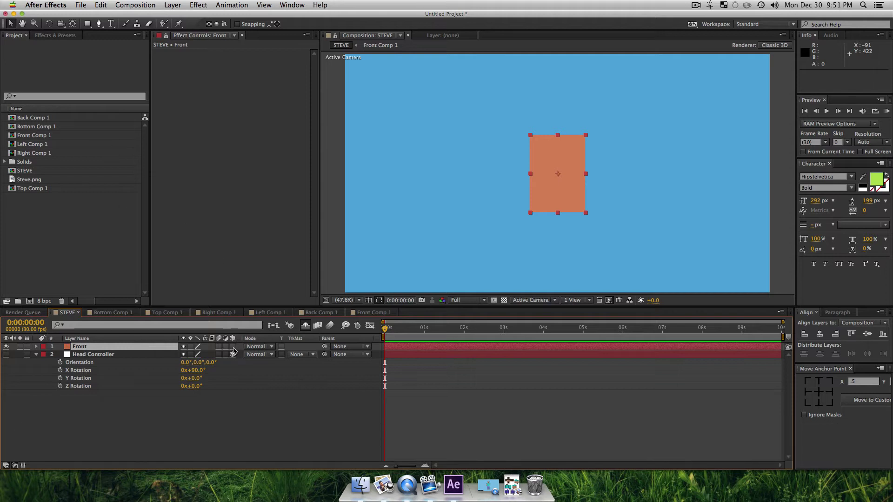
{"action": "left_click", "coordinate": [149, 346]}
Duplicate the Front layer and rename the copy as Back 2.
{"action": "key", "text": "super+d"}
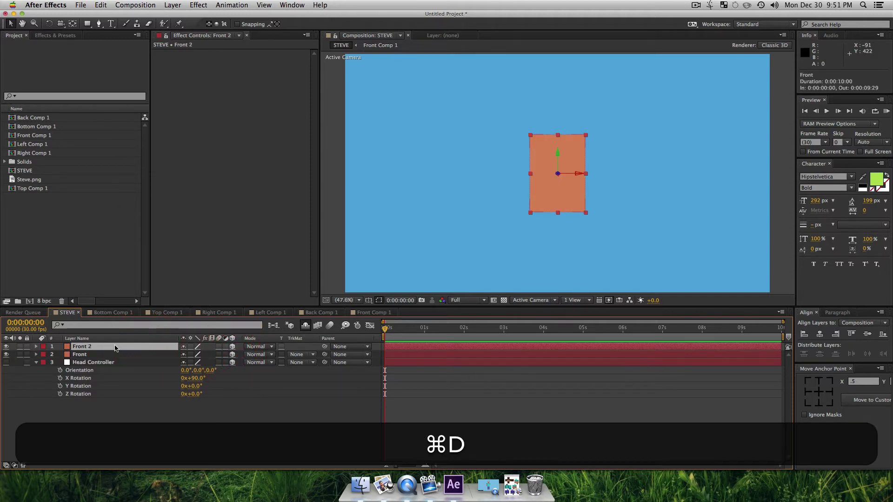
{"action": "key", "text": "Return"}
{"action": "type", "text": "Back"}
{"action": "key", "text": "Return"}
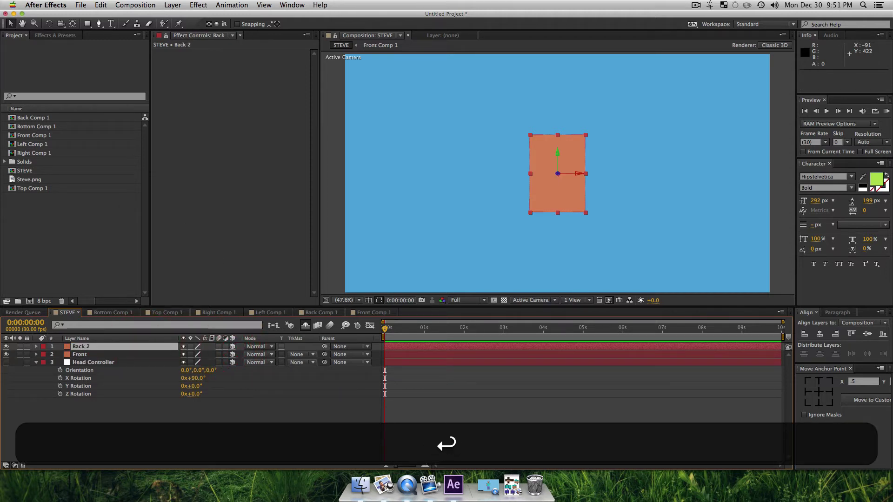
Set the Z position of the Back 2 layer to 100.
{"action": "key", "text": "p"}
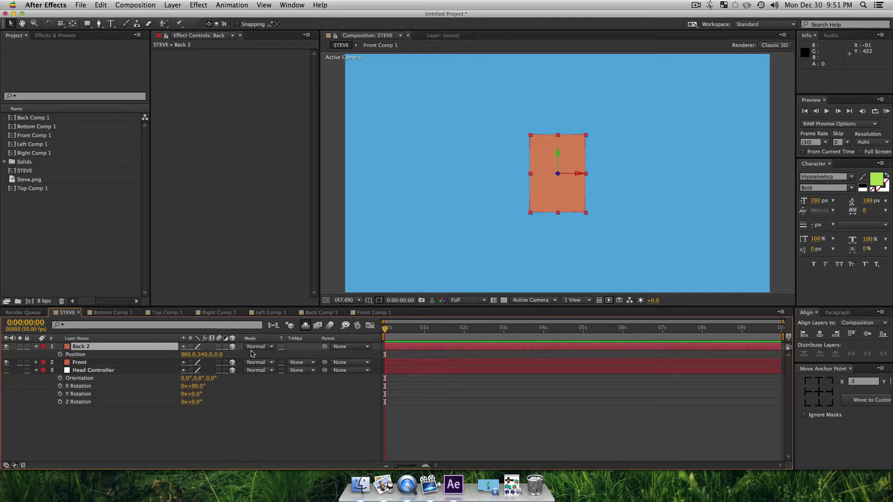
{"action": "left_click", "coordinate": [219, 354]}
{"action": "type", "text": "100"}
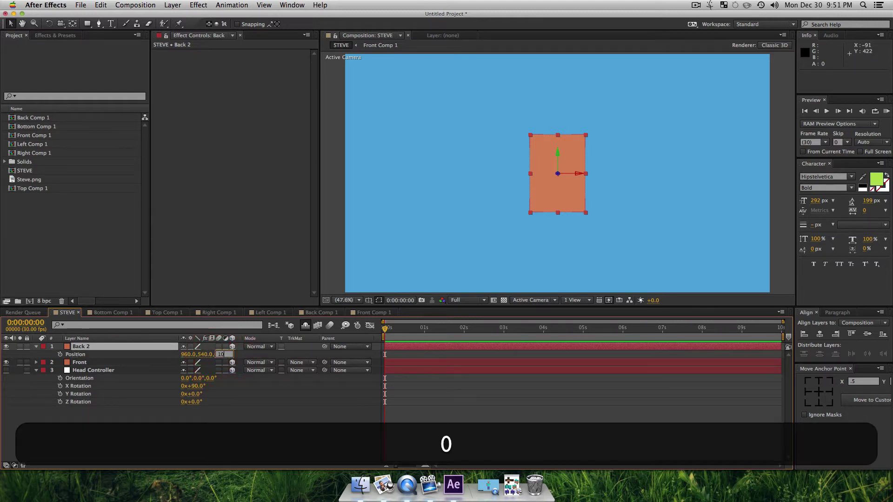
{"action": "key", "text": "Return"}
{"action": "left_click", "coordinate": [144, 446]}
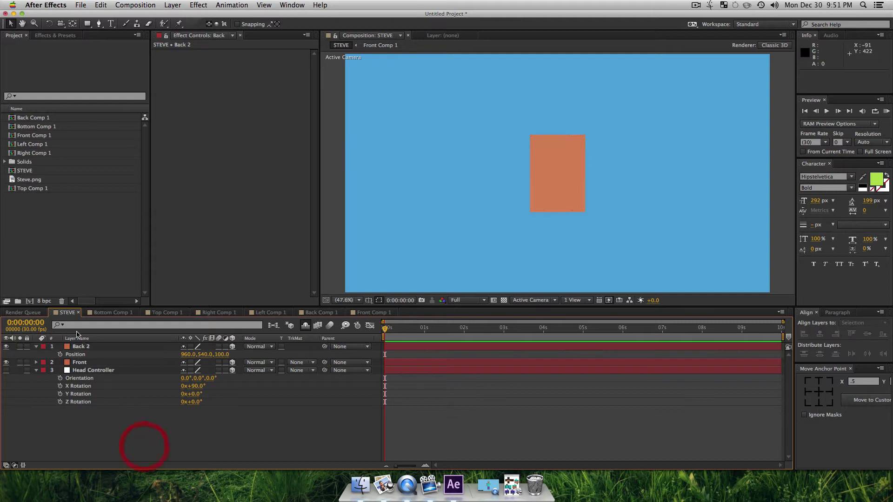
{"action": "left_click", "coordinate": [88, 348]}
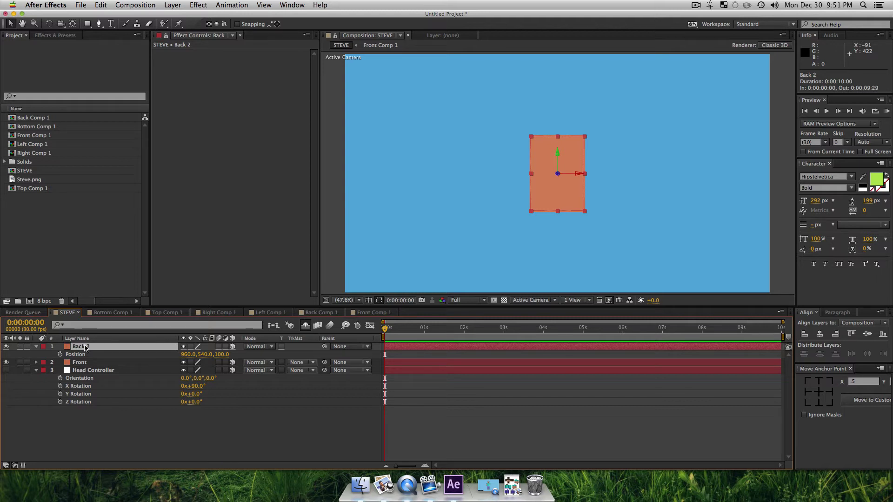
{"action": "left_click", "coordinate": [124, 444]}
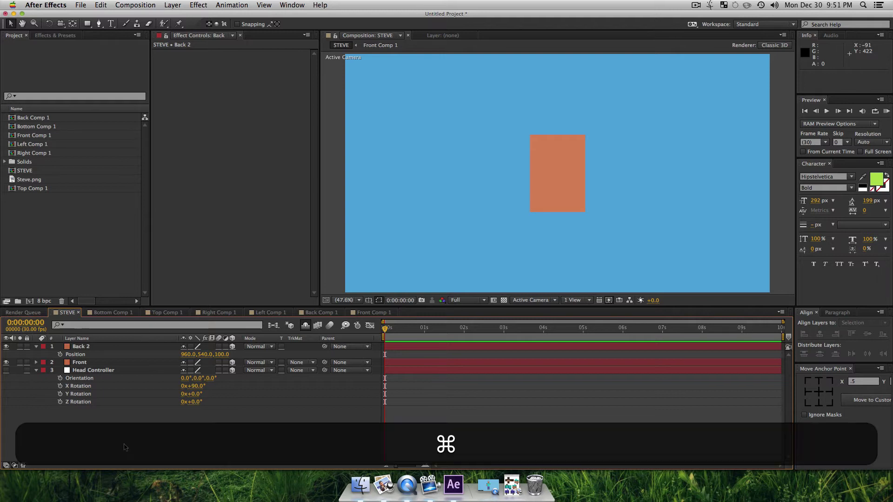
Create another solid for the body's side, 100 px wide and 350 px high.
{"action": "key", "text": "super+y"}
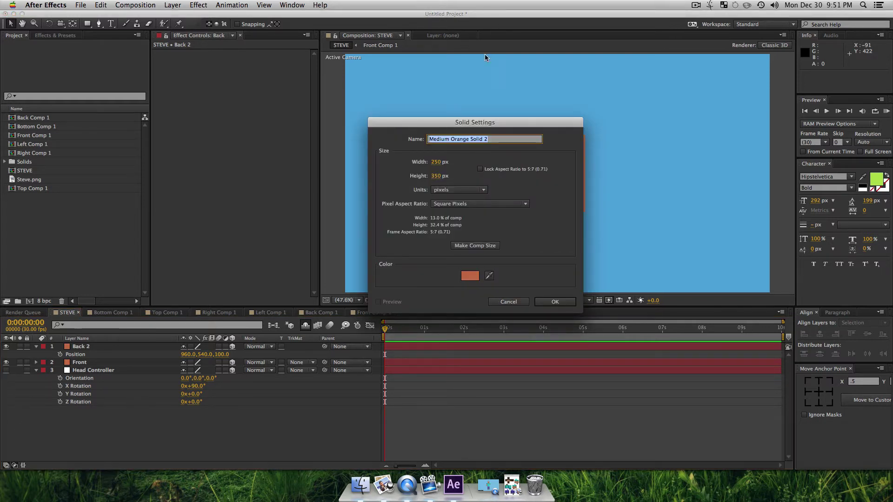
{"action": "left_click", "coordinate": [437, 162]}
{"action": "type", "text": "100"}
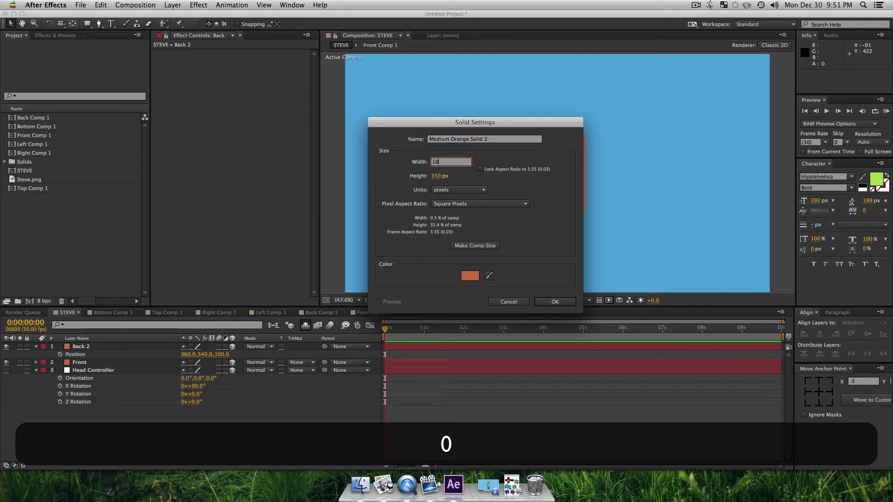
{"action": "left_click", "coordinate": [554, 302]}
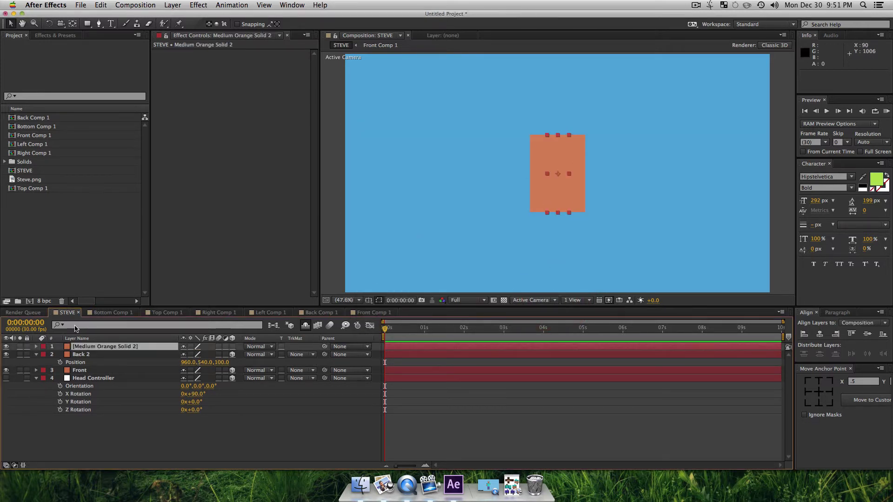
Change the narrow side solid's color to a brighter orange in its solid settings.
{"action": "key", "text": "shift+super"}
{"action": "key", "text": "shift+super+y"}
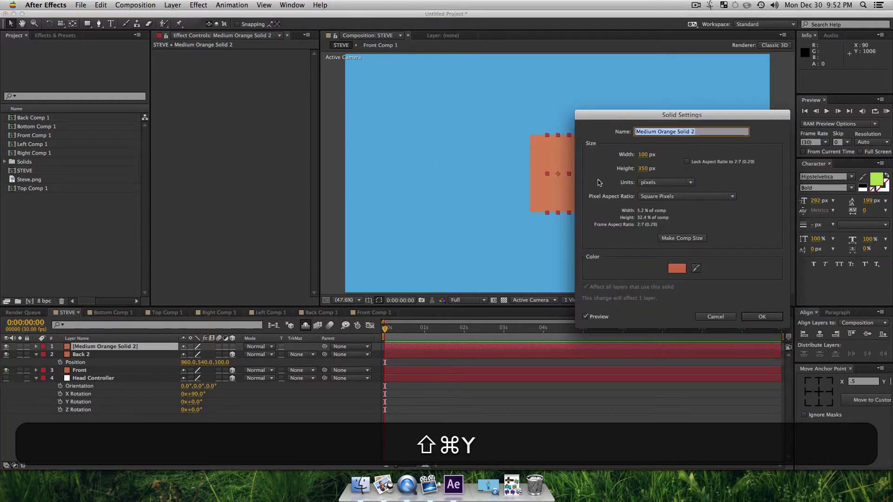
{"action": "left_click", "coordinate": [677, 268]}
{"action": "left_click", "coordinate": [63, 102]}
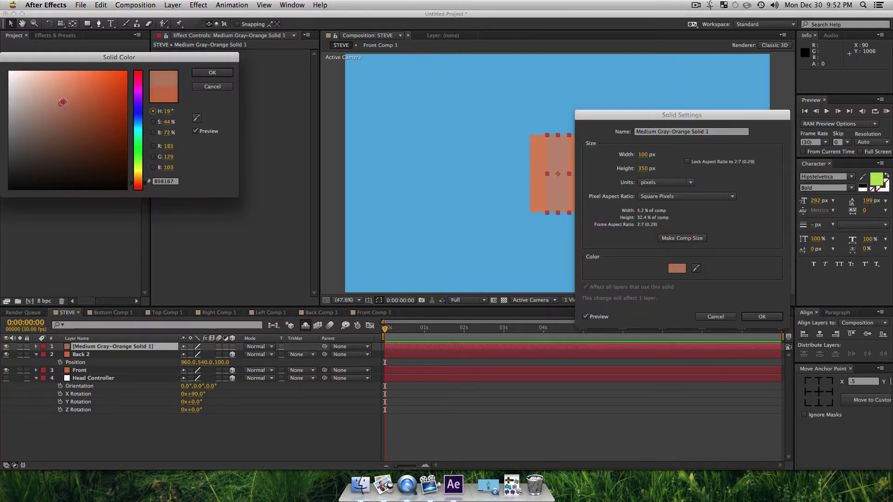
{"action": "left_click", "coordinate": [87, 87]}
{"action": "left_click", "coordinate": [212, 72]}
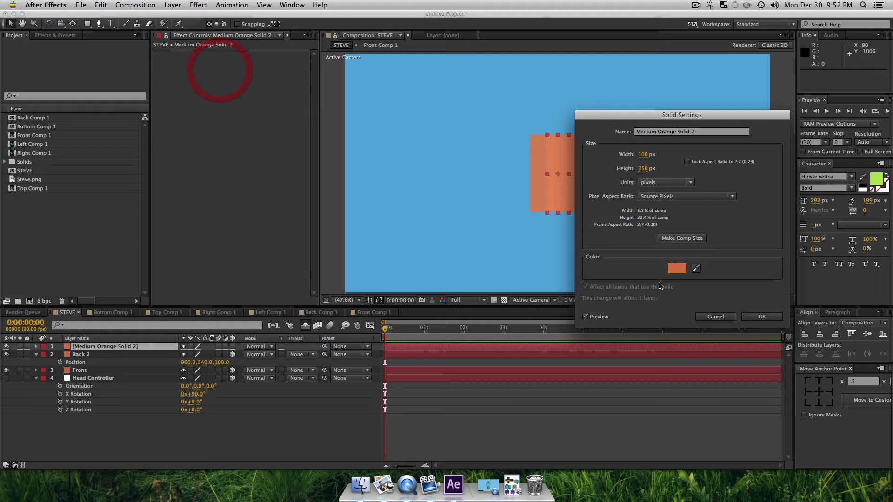
{"action": "left_click", "coordinate": [762, 317]}
Reveal the narrow solid's Position property and make the solid a 3D layer.
{"action": "left_click", "coordinate": [126, 348]}
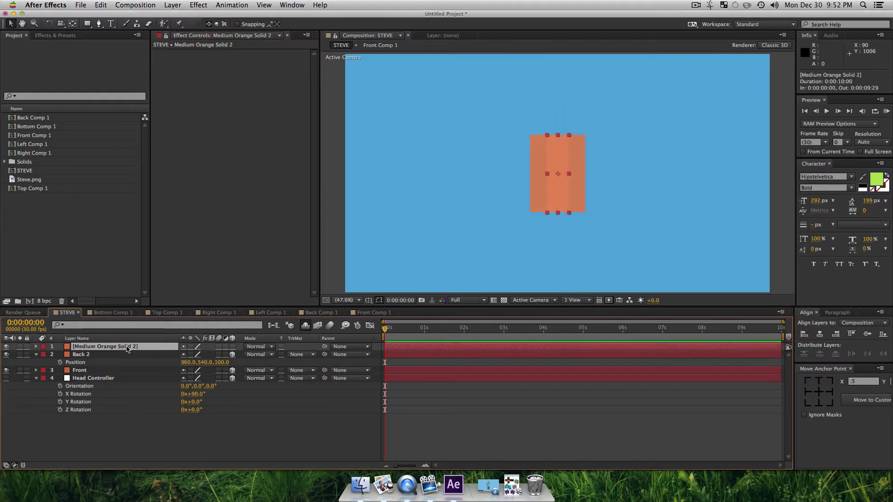
{"action": "key", "text": "p"}
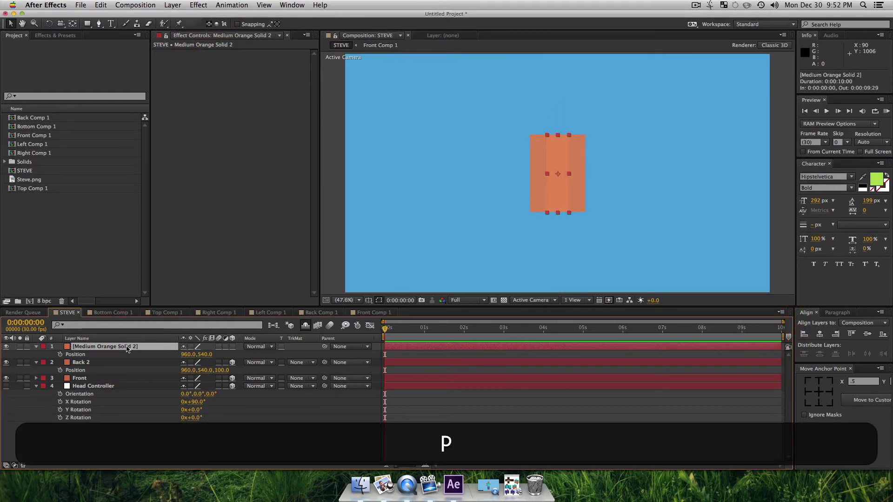
{"action": "left_click", "coordinate": [232, 346]}
Try setting the narrow solid's Y position to 465 and undo the change.
{"action": "left_click", "coordinate": [189, 354]}
{"action": "key", "text": "Tab"}
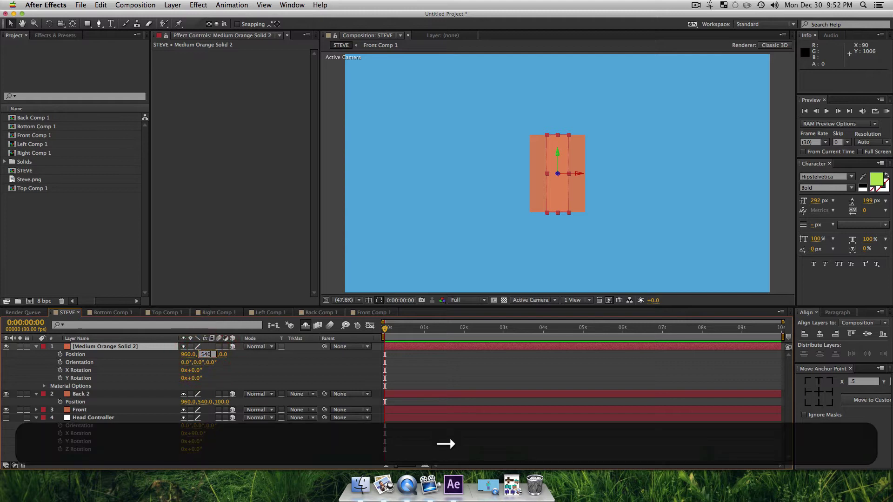
{"action": "key", "text": "BackSpace"}
{"action": "key", "text": "BackSpace"}
{"action": "key", "text": "BackSpace"}
{"action": "type", "text": "465"}
{"action": "key", "text": "Return"}
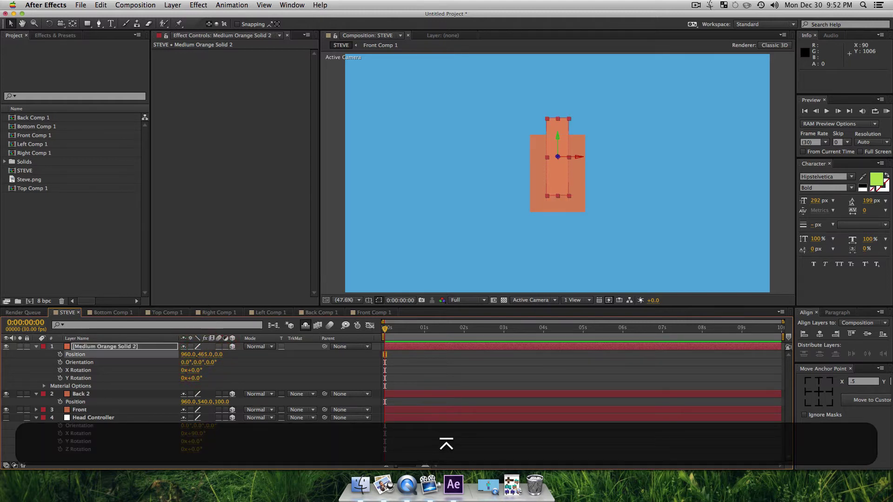
{"action": "key", "text": "super+z"}
Set the narrow solid's X position to 885 and move its anchor point to the middle of its left edge.
{"action": "left_click", "coordinate": [187, 354]}
{"action": "key", "text": "Right"}
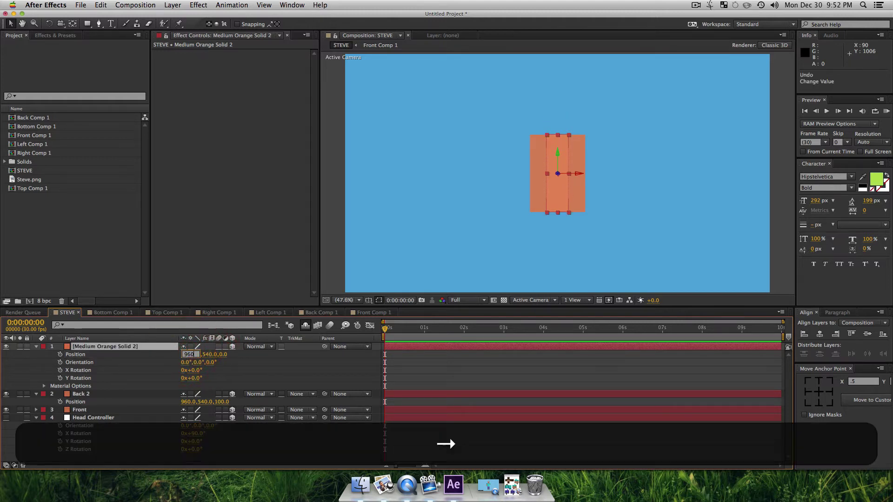
{"action": "key", "text": "BackSpace"}
{"action": "key", "text": "BackSpace"}
{"action": "key", "text": "BackSpace"}
{"action": "type", "text": "885"}
{"action": "key", "text": "Return"}
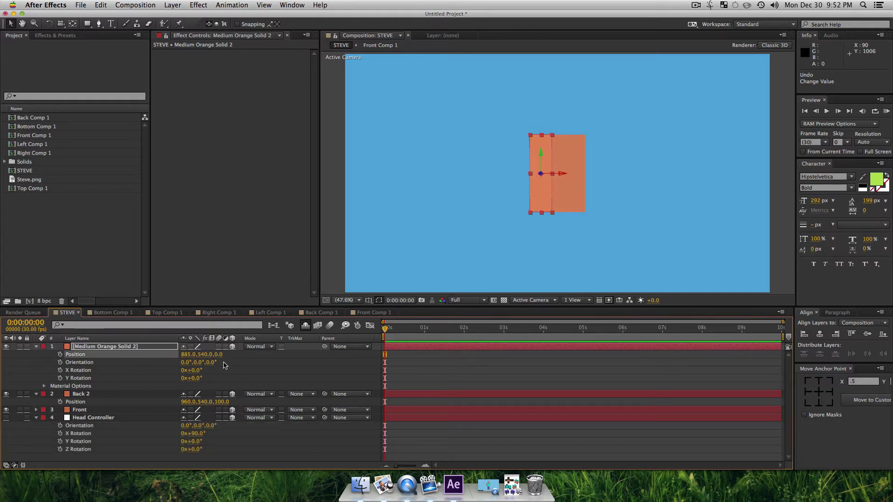
{"action": "left_click", "coordinate": [806, 392]}
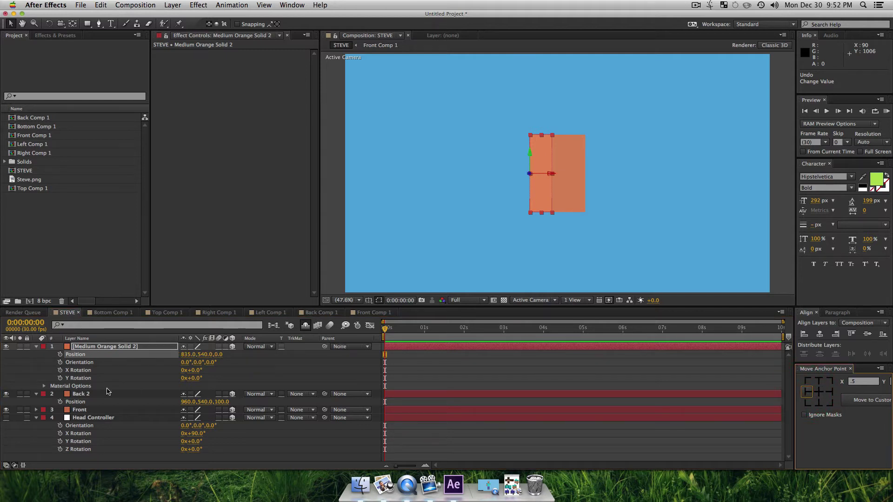
Set the narrow solid's Y Rotation to -90° so it stands along the body's left side.
{"action": "left_click", "coordinate": [100, 348]}
{"action": "key", "text": "r"}
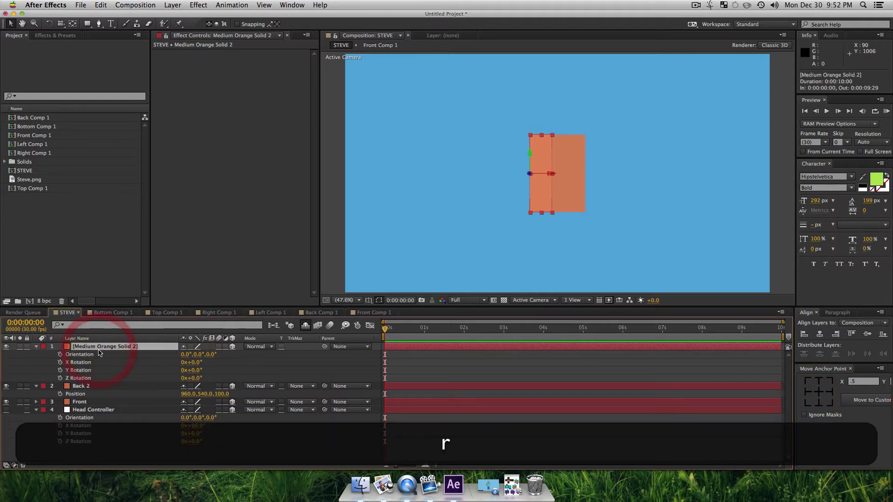
{"action": "left_click_drag", "start_coordinate": [193, 370], "coordinate": [157, 379]}
{"action": "left_click", "coordinate": [197, 370]}
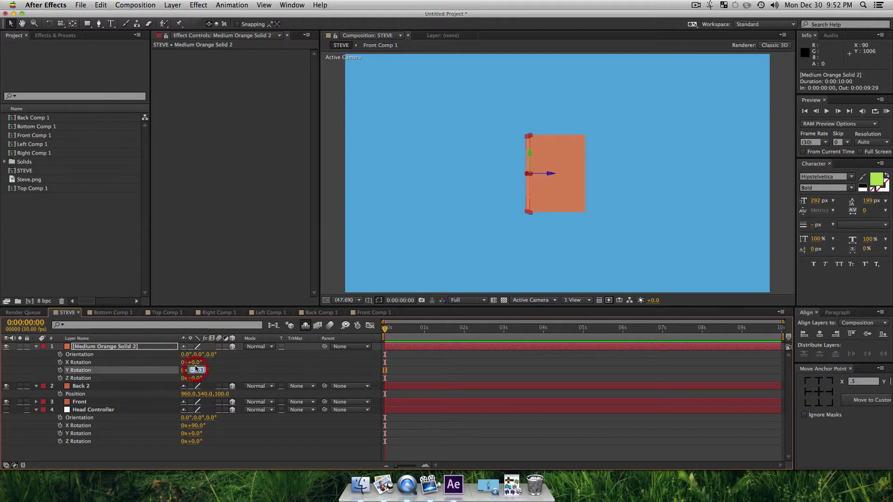
{"action": "type", "text": "-90"}
{"action": "key", "text": "Return"}
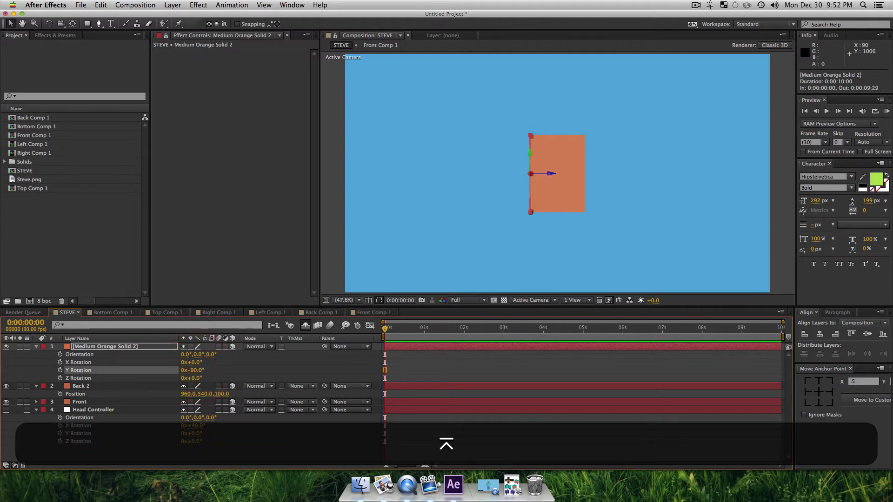
Rename the rotated side solid as Left 2.
{"action": "left_click", "coordinate": [82, 352]}
{"action": "key", "text": "Return"}
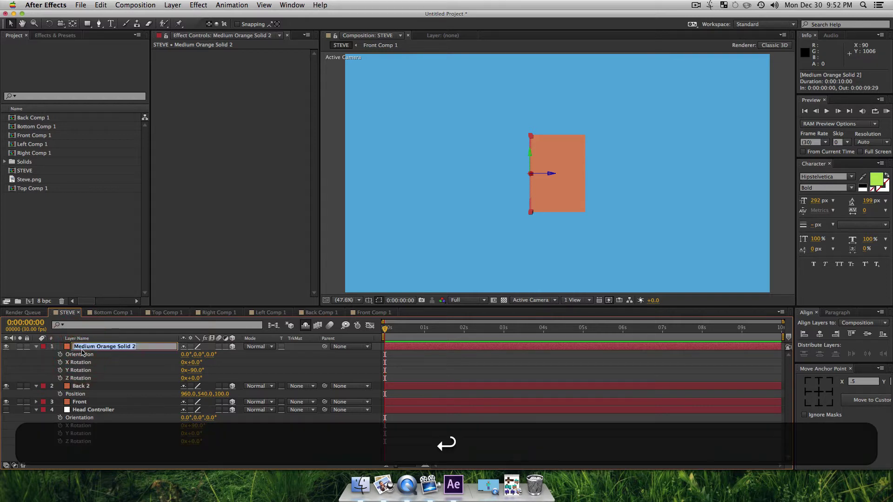
{"action": "type", "text": "Left 2"}
{"action": "key", "text": "Return"}
Duplicate the Left 2 layer and rename the copy as Right 2.
{"action": "key", "text": "super+d"}
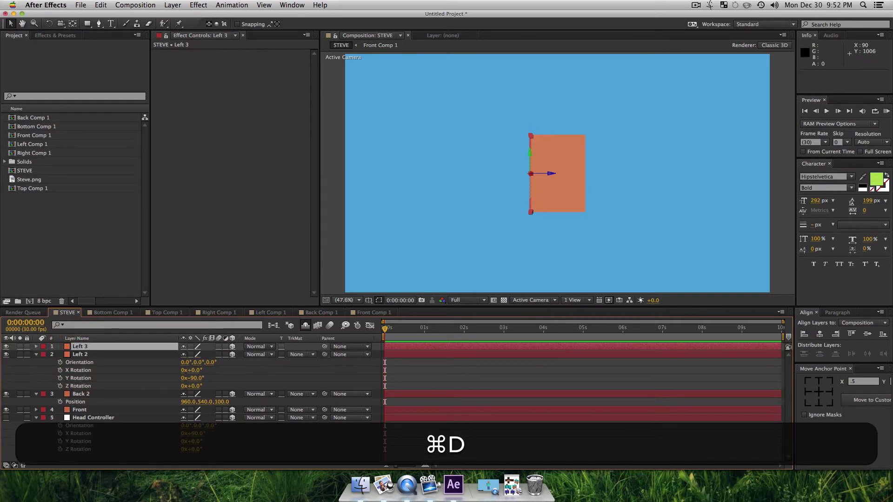
{"action": "key", "text": "Return"}
{"action": "type", "text": "Right 2"}
{"action": "key", "text": "Return"}
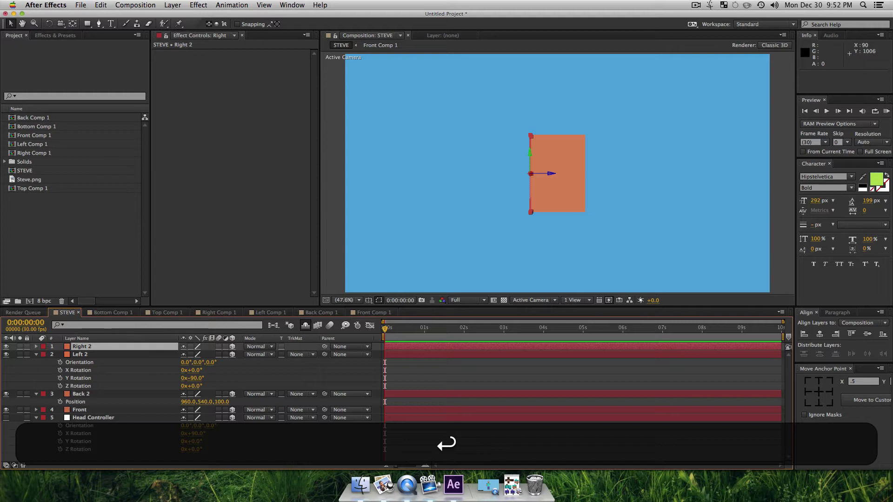
Offset the X position of the Right 2 layer by +250 to 1085.
{"action": "key", "text": "p"}
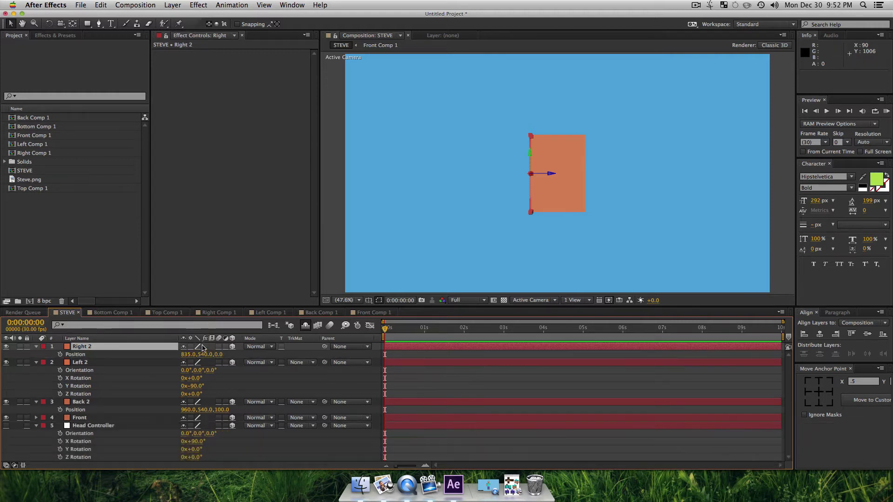
{"action": "left_click", "coordinate": [188, 354]}
{"action": "key", "text": "Right"}
{"action": "type", "text": "+250"}
{"action": "key", "text": "Return"}
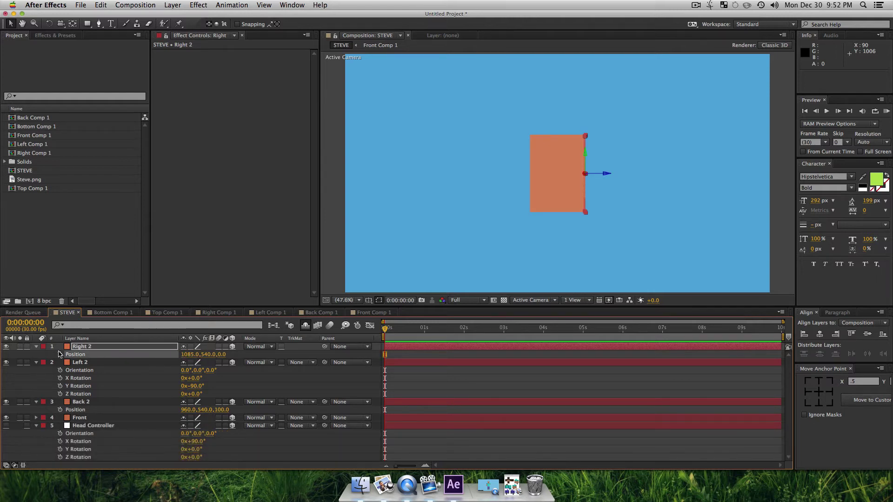
Collapse the open properties of all layers in the STEVE composition and clear the selection.
{"action": "key", "text": "super+a"}
{"action": "key", "text": "super+u"}
{"action": "left_click", "coordinate": [130, 405]}
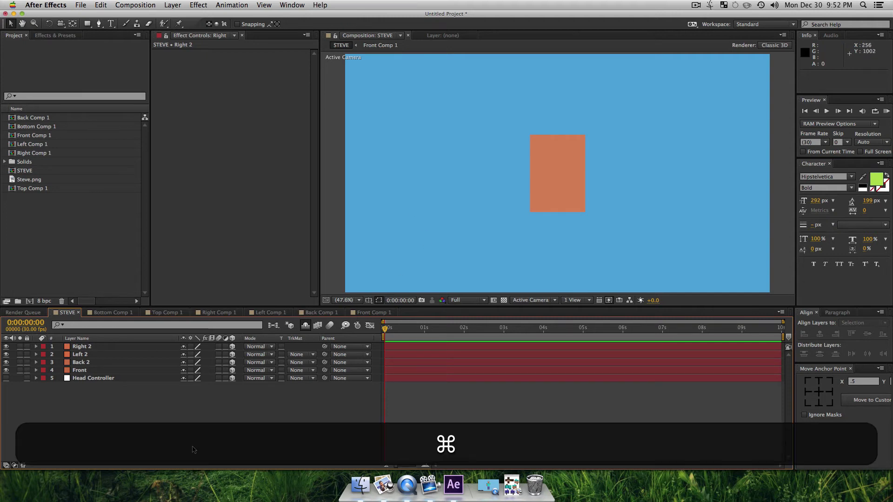
Create a new orange solid 250 px wide and 100 px high.
{"action": "key", "text": "super+y"}
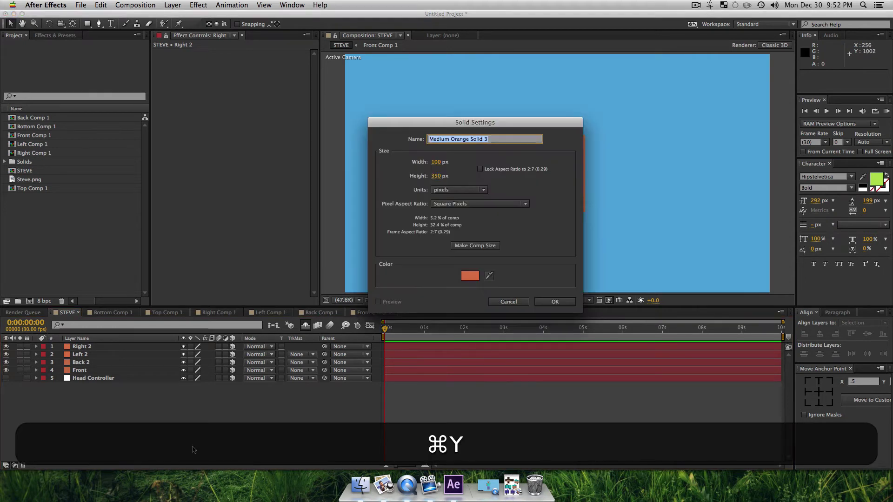
{"action": "left_click", "coordinate": [437, 162]}
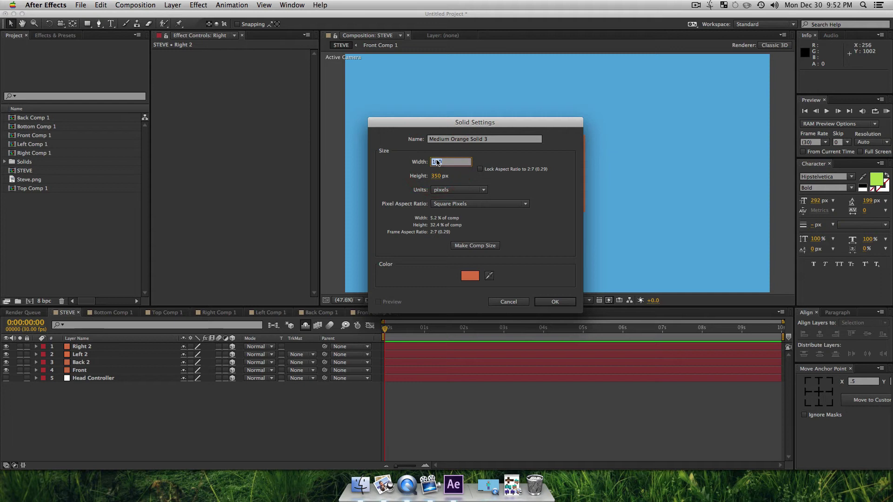
{"action": "type", "text": "250"}
{"action": "key", "text": "Tab"}
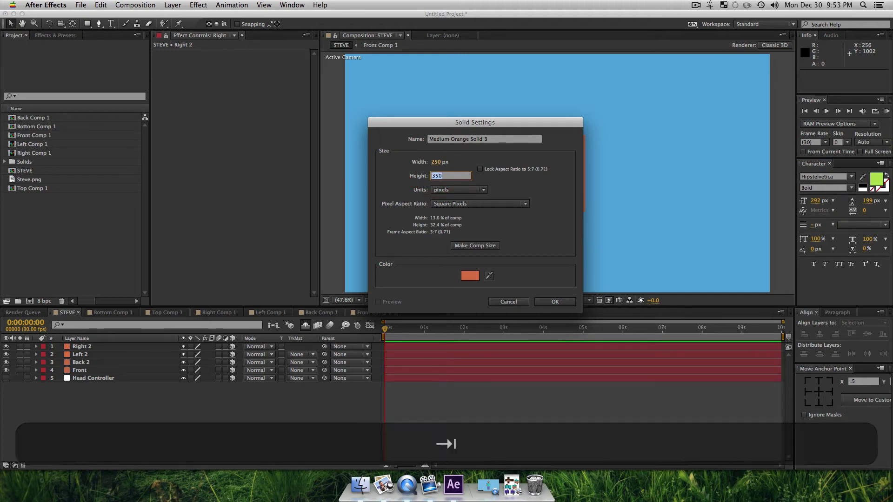
{"action": "type", "text": "350"}
{"action": "key", "text": "Return"}
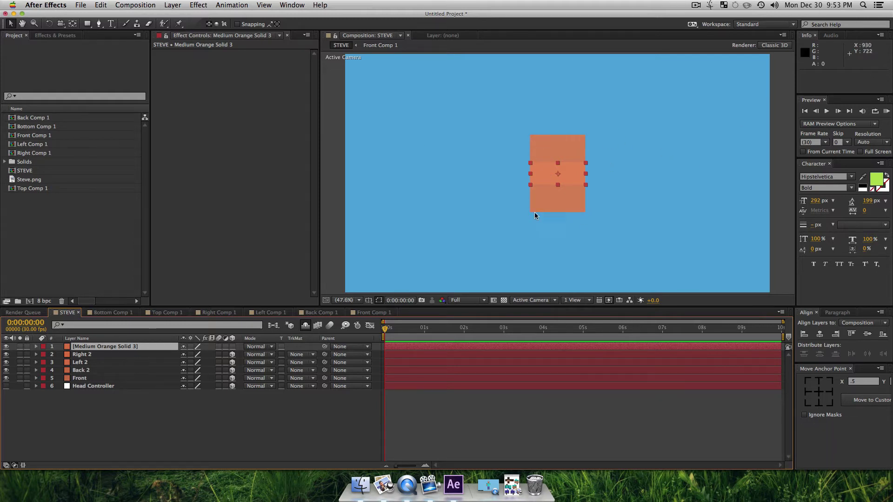
Reveal the new solid's Position property and make the solid a 3D layer.
{"action": "left_click", "coordinate": [128, 347]}
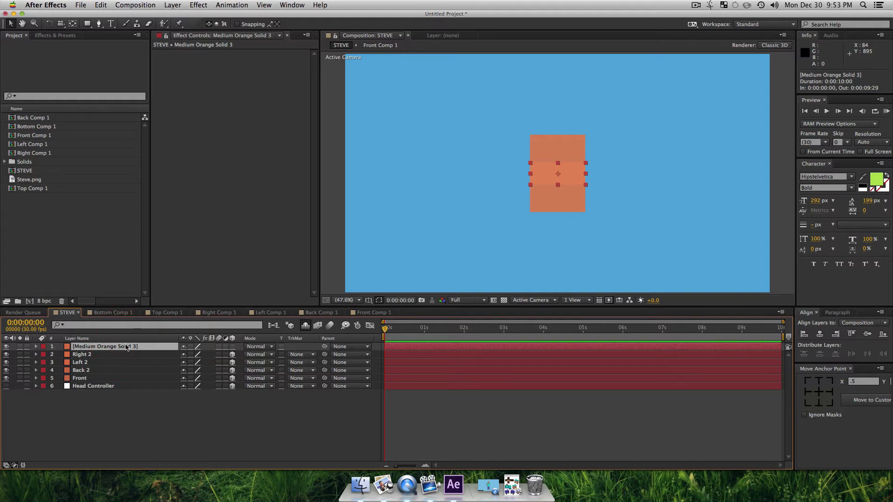
{"action": "key", "text": "p"}
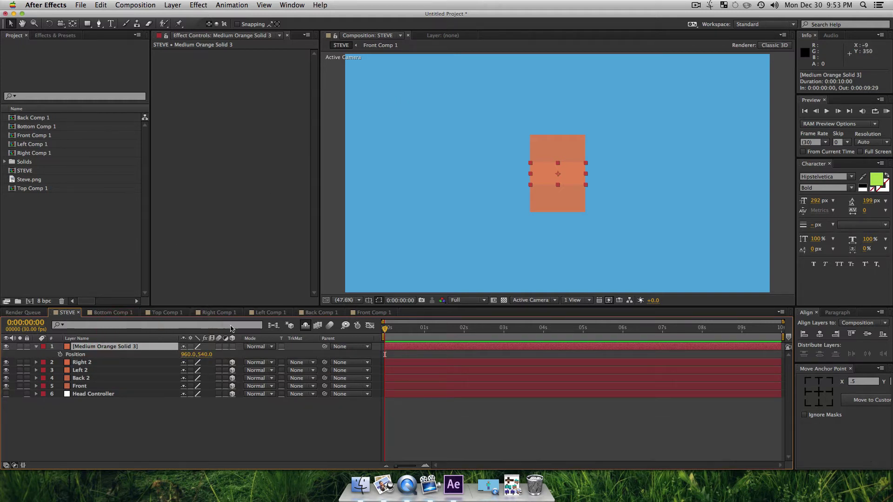
{"action": "left_click", "coordinate": [232, 347]}
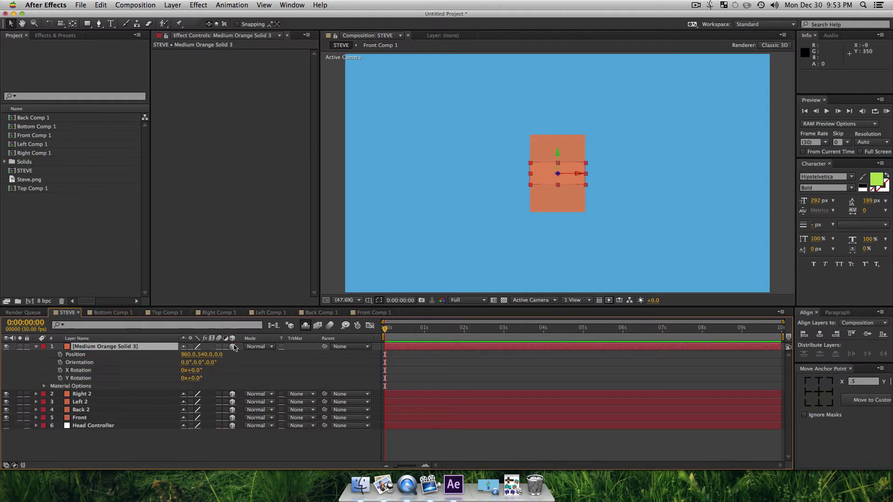
Try offsetting the new solid's Y position by +150 to 690.
{"action": "left_click", "coordinate": [206, 354]}
{"action": "key", "text": "Right"}
{"action": "type", "text": "+150"}
{"action": "key", "text": "Return"}
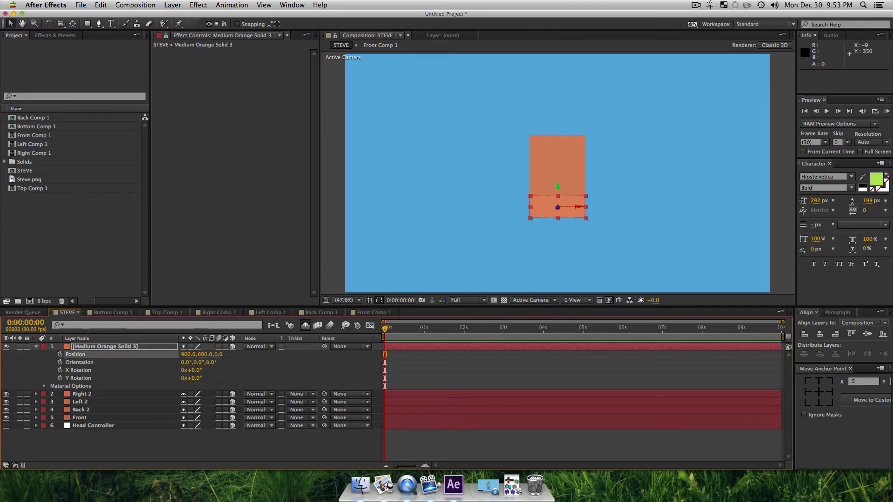
{"action": "key", "text": "super+z"}
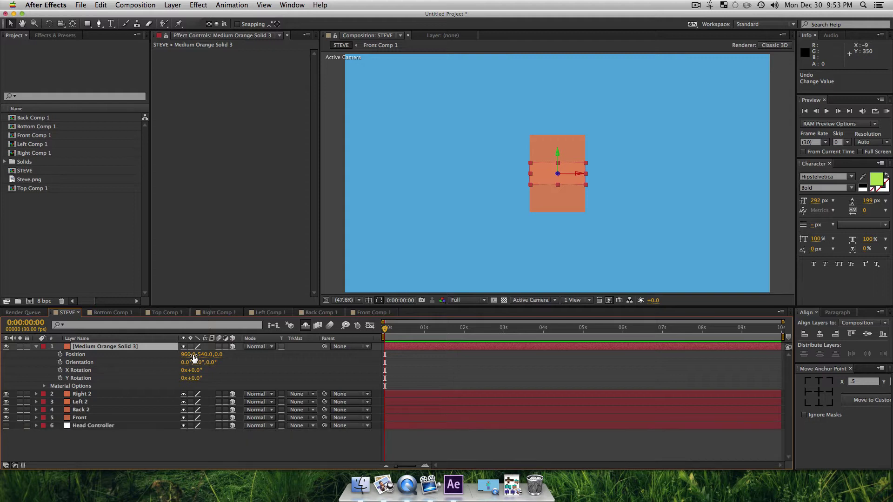
Try moving the solid's anchor point to its bottom centre and offsetting its Y position by +150 to 740.
{"action": "left_click", "coordinate": [820, 404]}
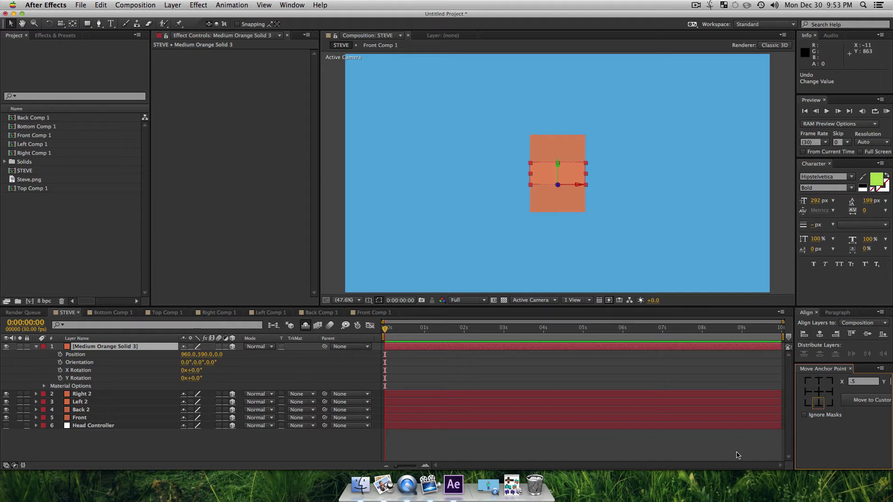
{"action": "left_click", "coordinate": [208, 355]}
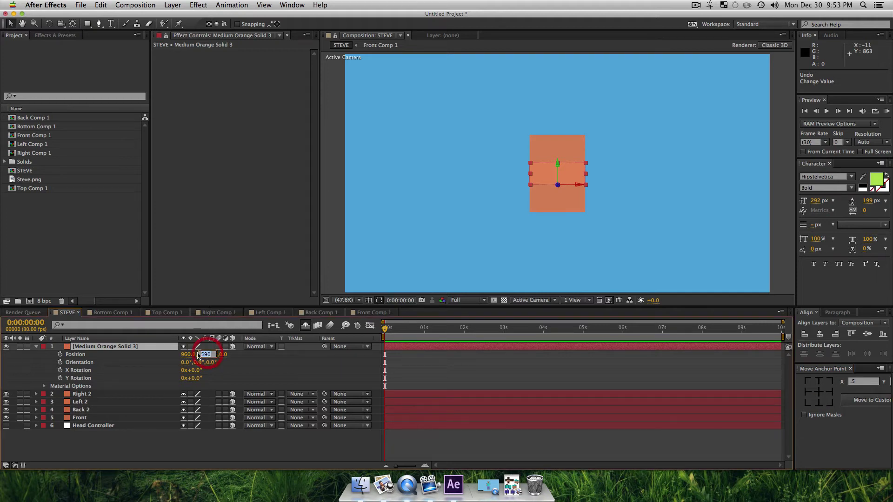
{"action": "key", "text": "Right"}
{"action": "type", "text": "+150"}
{"action": "key", "text": "Return"}
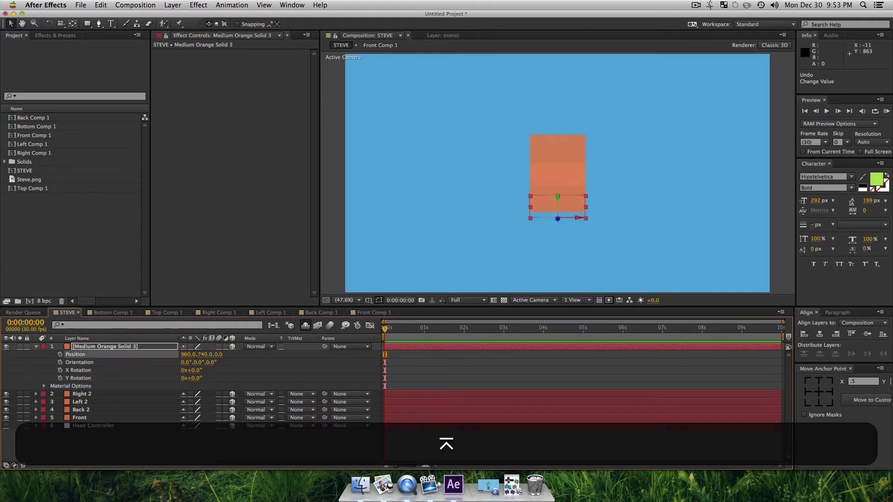
{"action": "left_click", "coordinate": [203, 355]}
{"action": "key", "text": "super+z"}
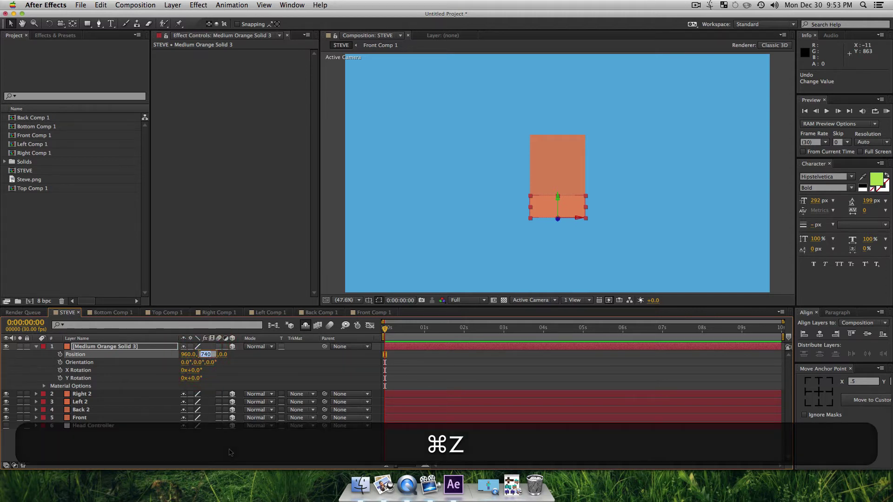
{"action": "key", "text": "super+z"}
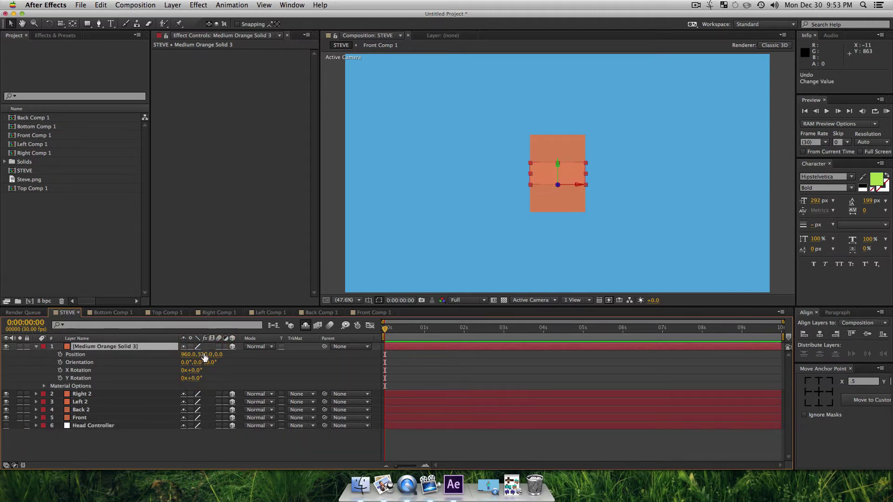
Undo the trial position change and return the solid's anchor point to its centre.
{"action": "mouse_move", "coordinate": [204, 354]}
{"action": "left_mouse_down"}
{"action": "mouse_move", "coordinate": [249, 364]}
{"action": "mouse_move", "coordinate": [201, 362]}
{"action": "left_mouse_up"}
{"action": "left_click", "coordinate": [248, 365]}
{"action": "key", "text": "super+z"}
{"action": "key", "text": "super+z"}
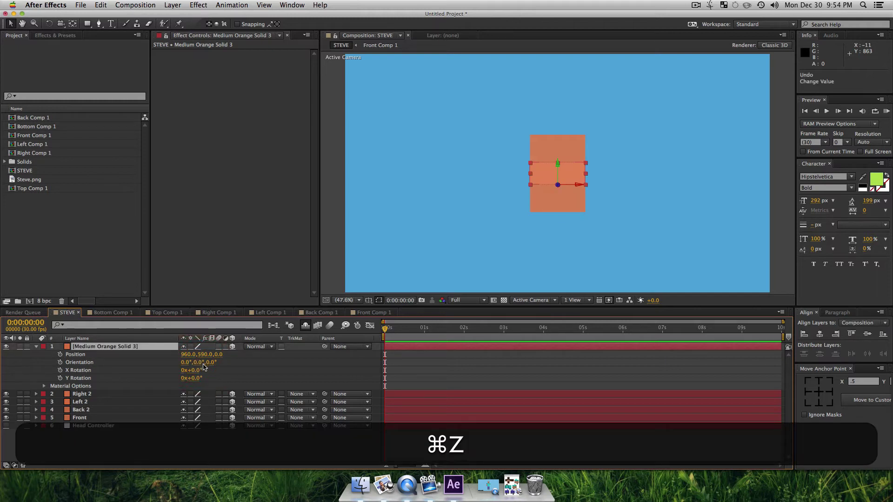
{"action": "left_click", "coordinate": [201, 355]}
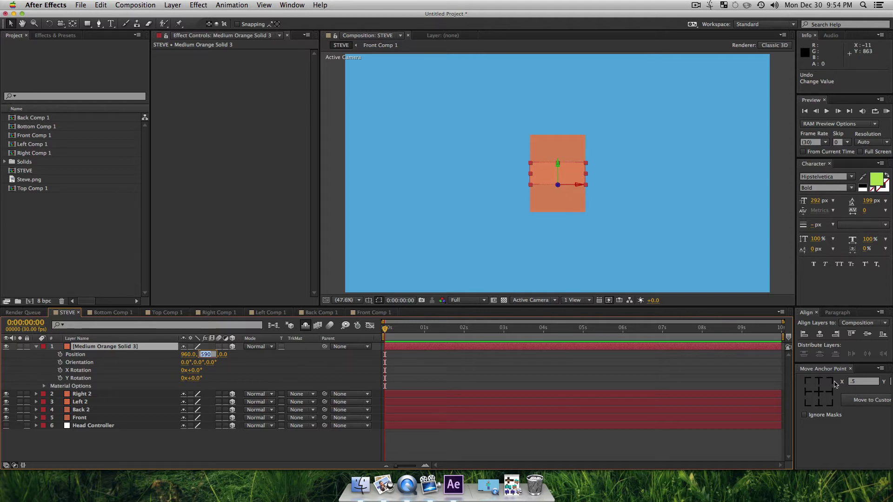
{"action": "left_click", "coordinate": [818, 391]}
Try offsetting the centred solid's Y position by +125 to 665.
{"action": "left_click", "coordinate": [204, 355]}
{"action": "type", "text": "+1"}
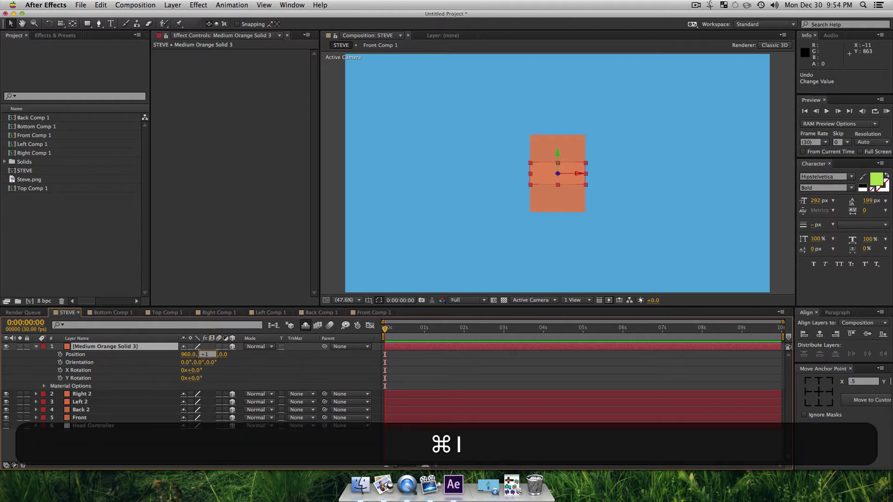
{"action": "key", "text": "super+z"}
{"action": "key", "text": "Right"}
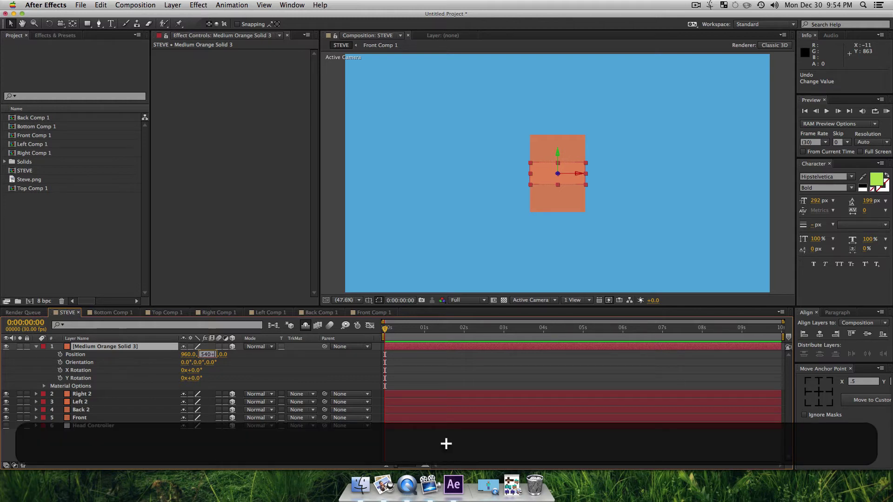
{"action": "type", "text": "+125"}
{"action": "key", "text": "Return"}
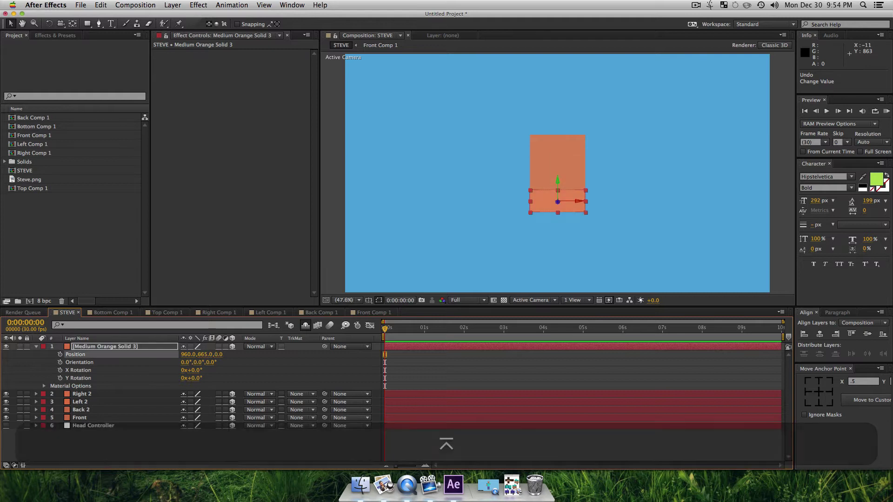
{"action": "key", "text": "super+z"}
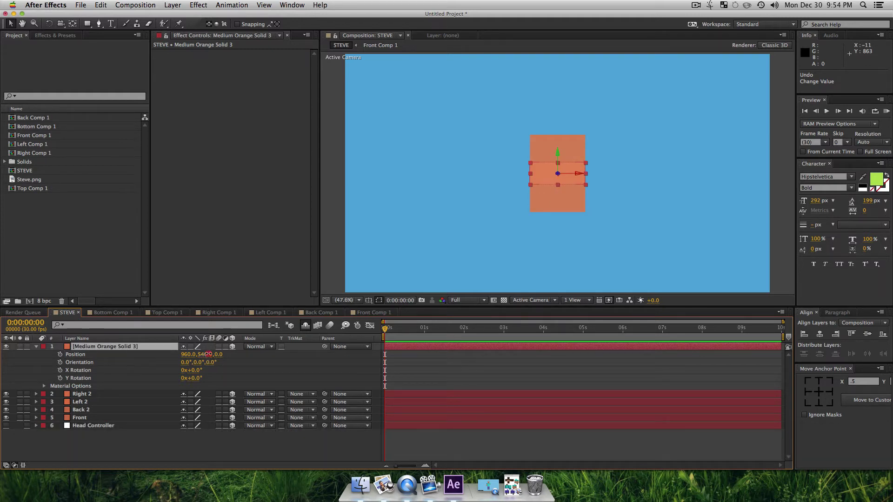
Offset the solid's Y position by +125 to 665 and move its anchor point to its bottom centre.
{"action": "left_click", "coordinate": [208, 354]}
{"action": "key", "text": "Right"}
{"action": "type", "text": "+"}
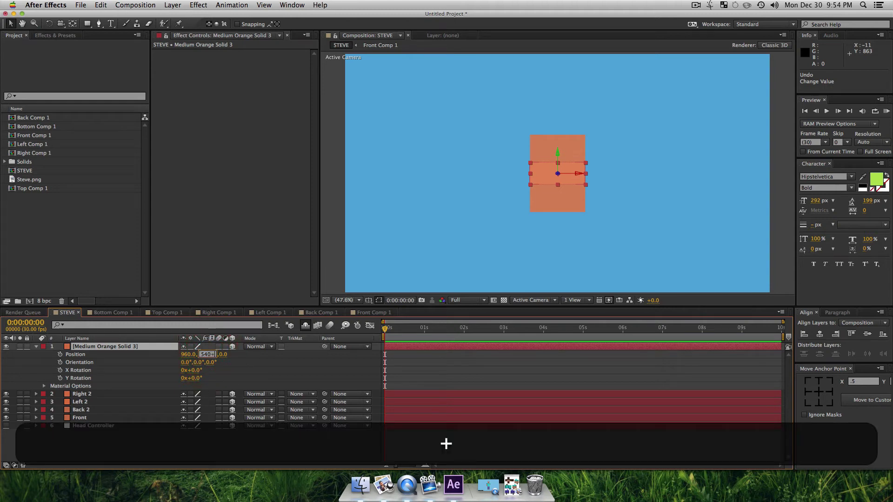
{"action": "key", "text": "Return"}
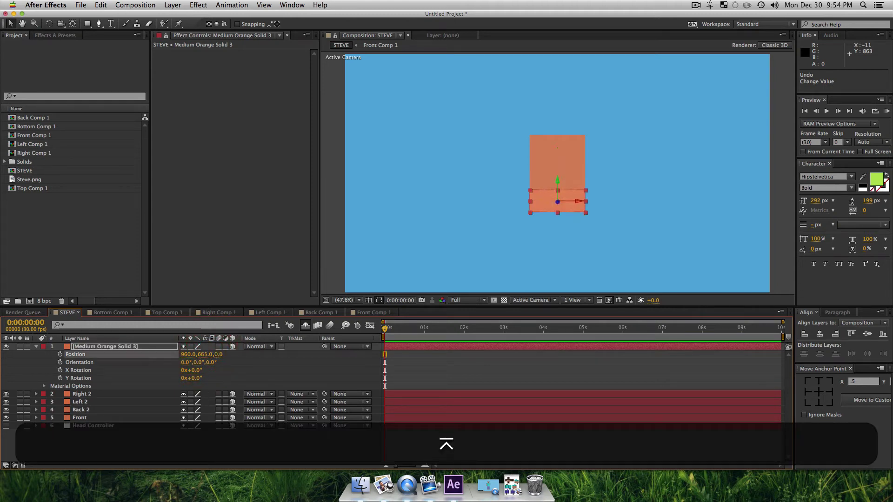
{"action": "left_click", "coordinate": [818, 403]}
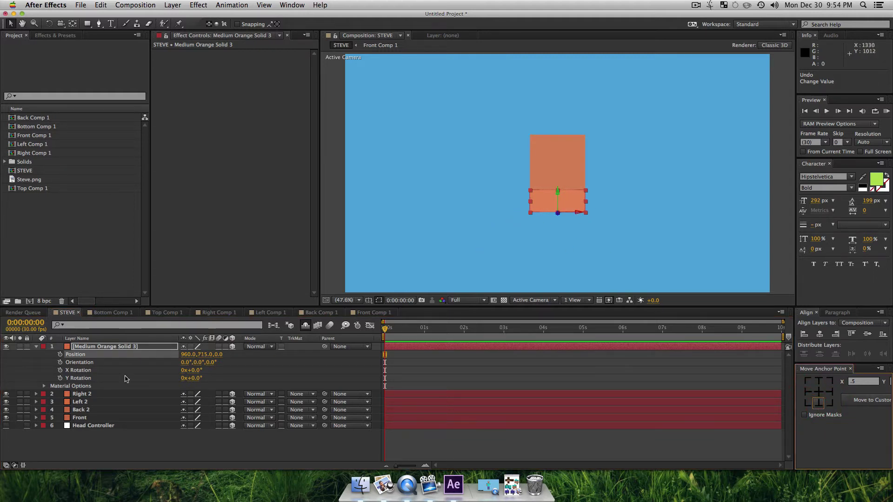
Set the solid's X Rotation to 270° so it lies flat along the body's underside.
{"action": "left_click", "coordinate": [91, 371]}
{"action": "left_click", "coordinate": [109, 347]}
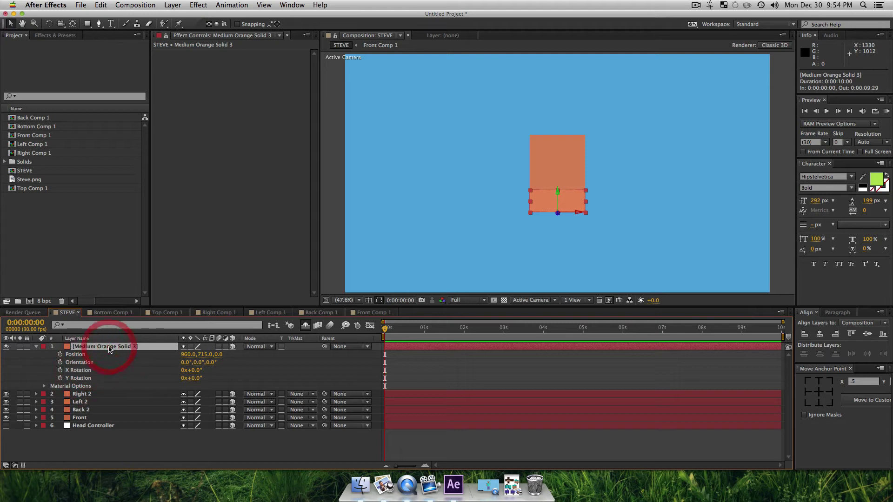
{"action": "key", "text": "r"}
{"action": "left_click_drag", "start_coordinate": [194, 373], "coordinate": [328, 372]}
{"action": "key", "text": "super+z"}
{"action": "key", "text": "super+z"}
{"action": "left_click", "coordinate": [200, 362]}
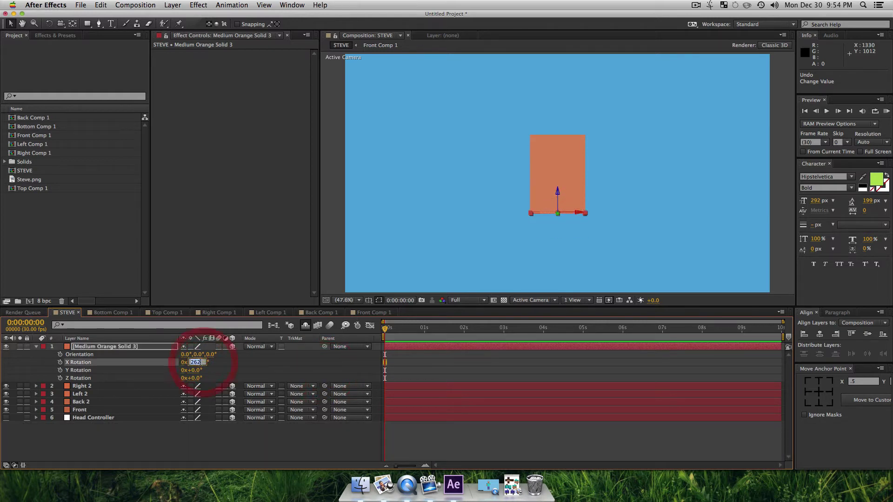
{"action": "type", "text": "270"}
{"action": "key", "text": "Return"}
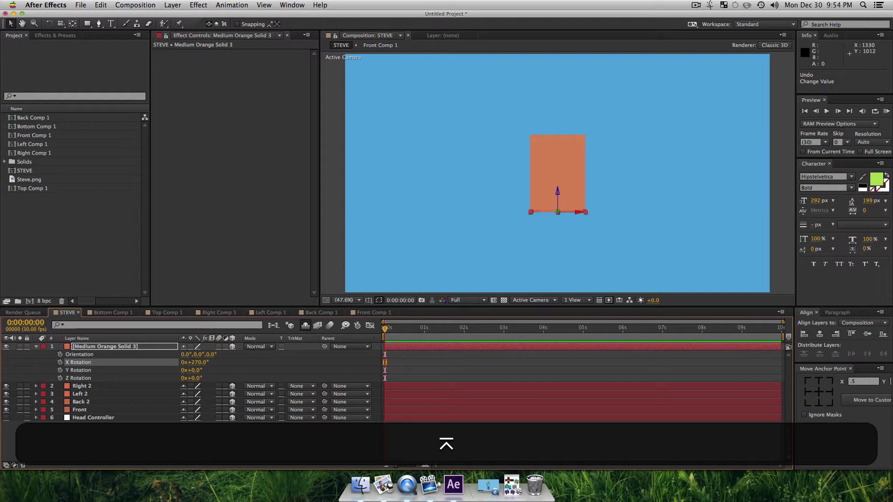
{"action": "left_click", "coordinate": [161, 447]}
{"action": "key", "text": "super+s"}
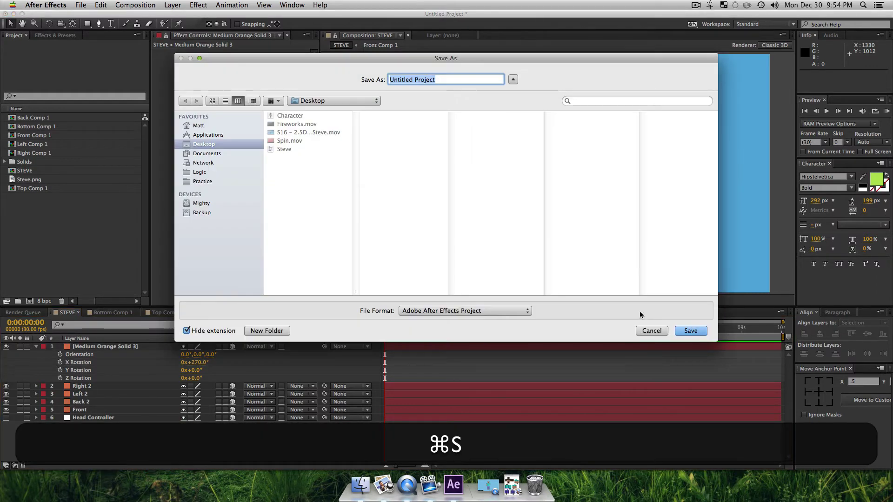
{"action": "left_click", "coordinate": [660, 329]}
Rename the rotated solid at the body's underside as Bottom 2.
{"action": "left_click", "coordinate": [88, 346]}
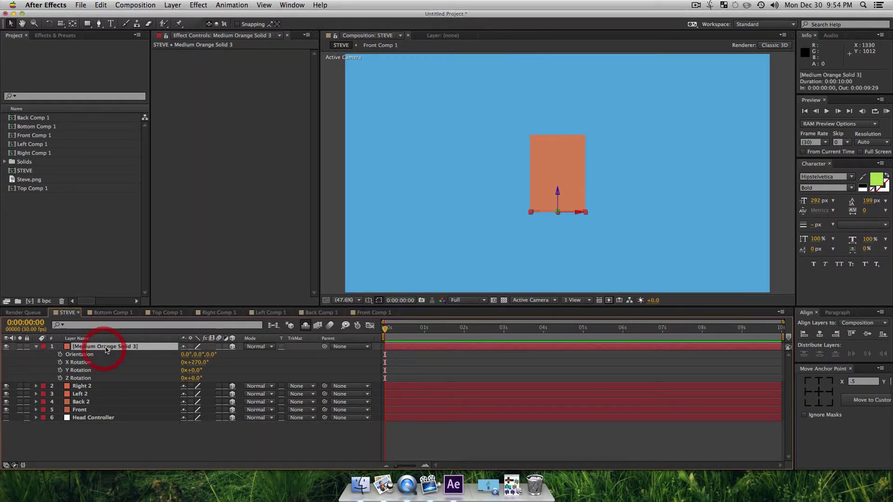
{"action": "key", "text": "Return"}
{"action": "type", "text": "Bottom 2"}
{"action": "key", "text": "Return"}
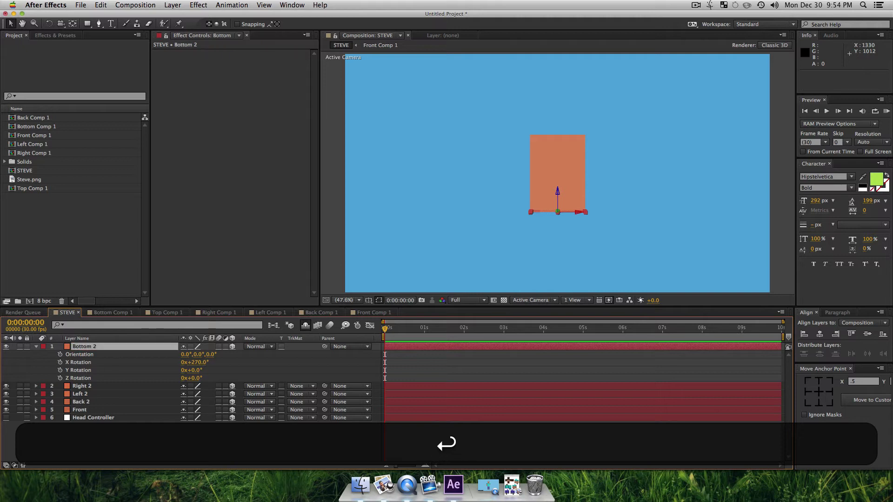
Duplicate the Bottom 2 layer and rename the copy as Top 2.
{"action": "key", "text": "super+d"}
{"action": "key", "text": "Return"}
{"action": "type", "text": "Top 2"}
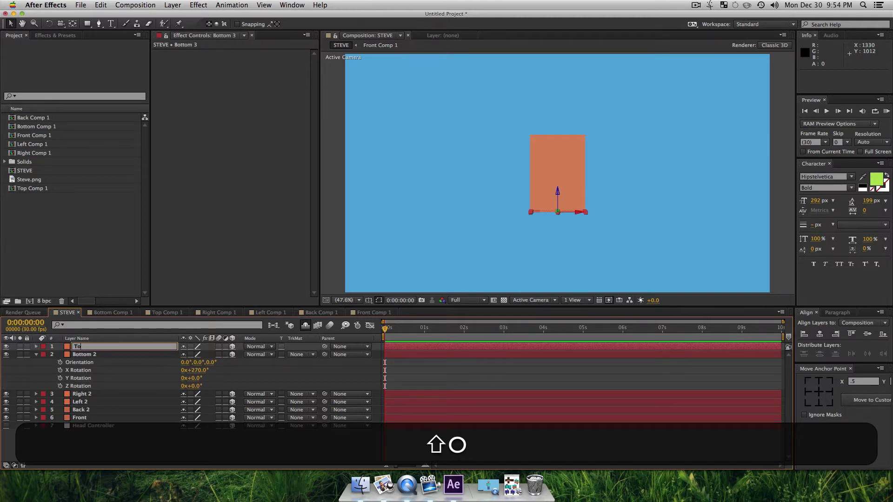
{"action": "key", "text": "Return"}
Offset the Y position of the Top 2 layer by -350 to 365 and collapse all layers' properties.
{"action": "key", "text": "p"}
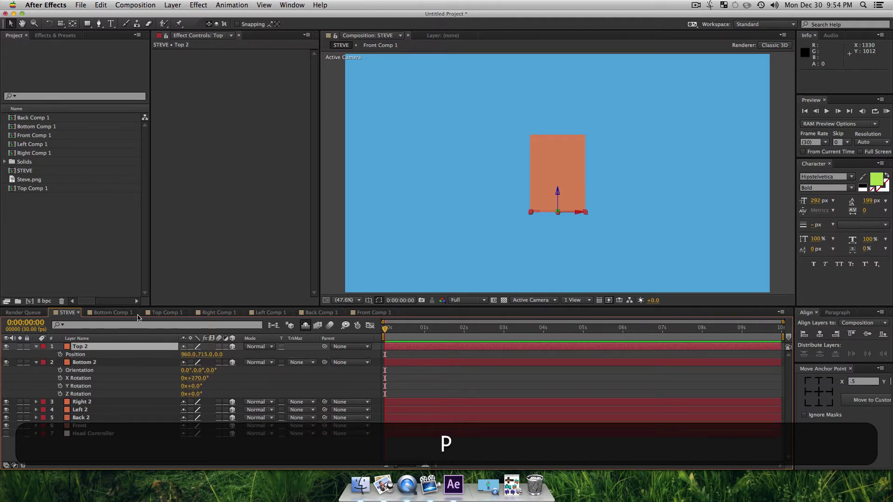
{"action": "left_click", "coordinate": [207, 354]}
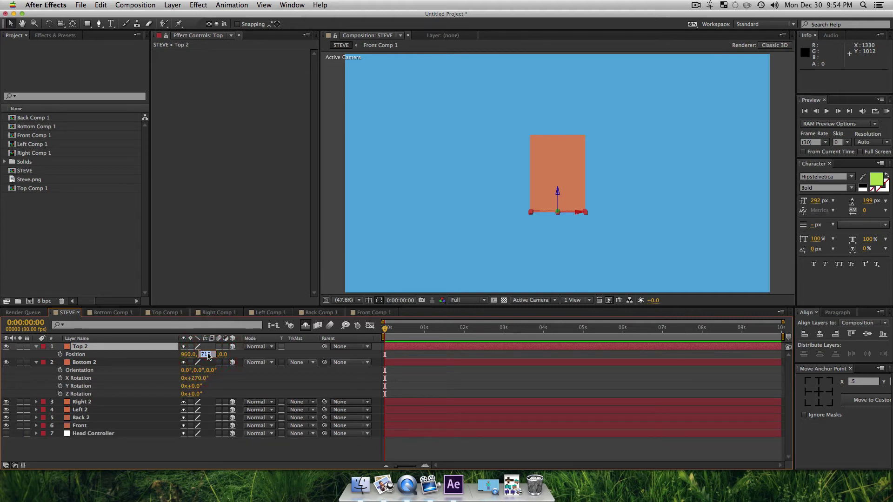
{"action": "key", "text": "Right"}
{"action": "type", "text": "-350"}
{"action": "key", "text": "Return"}
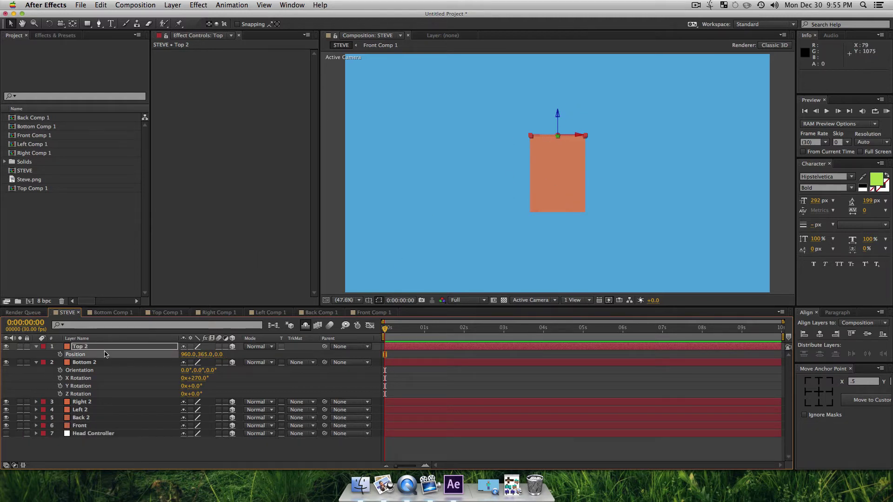
{"action": "key", "text": "super+a"}
{"action": "key", "text": "super+u"}
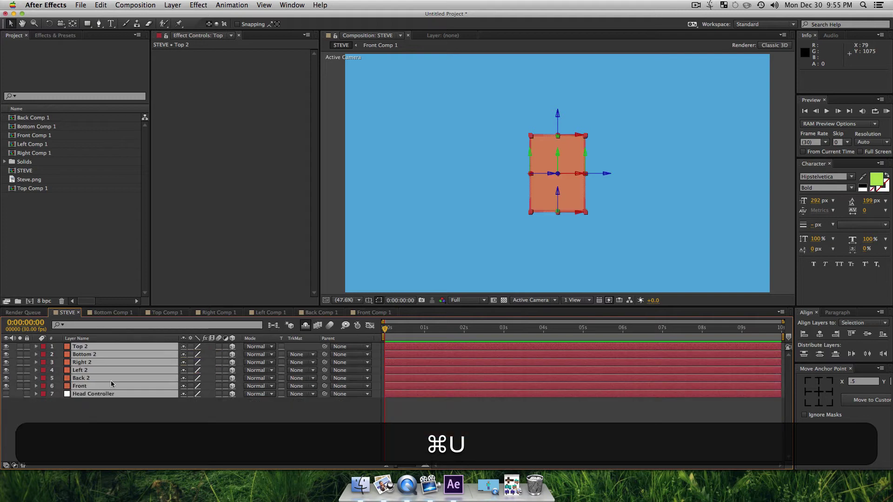
Deselect all layers and save the project to the Desktop as Untitled Project.
{"action": "key", "text": "u"}
{"action": "left_click", "coordinate": [123, 415]}
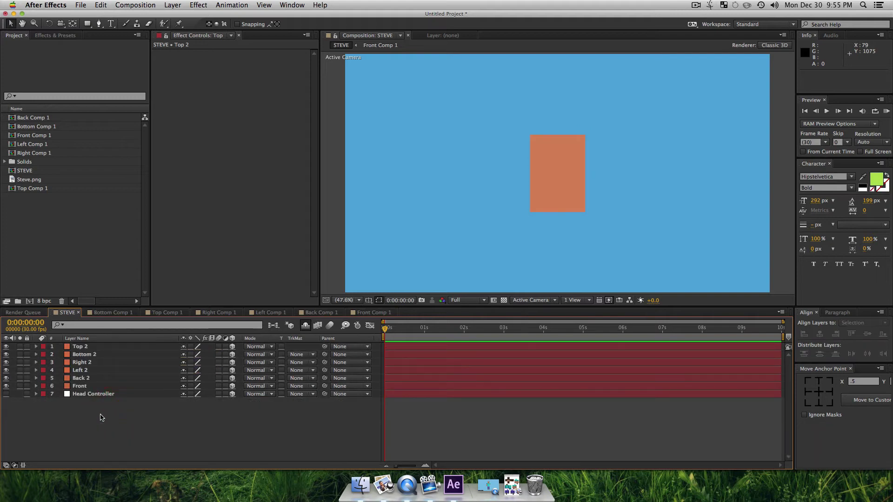
{"action": "key", "text": "super+s"}
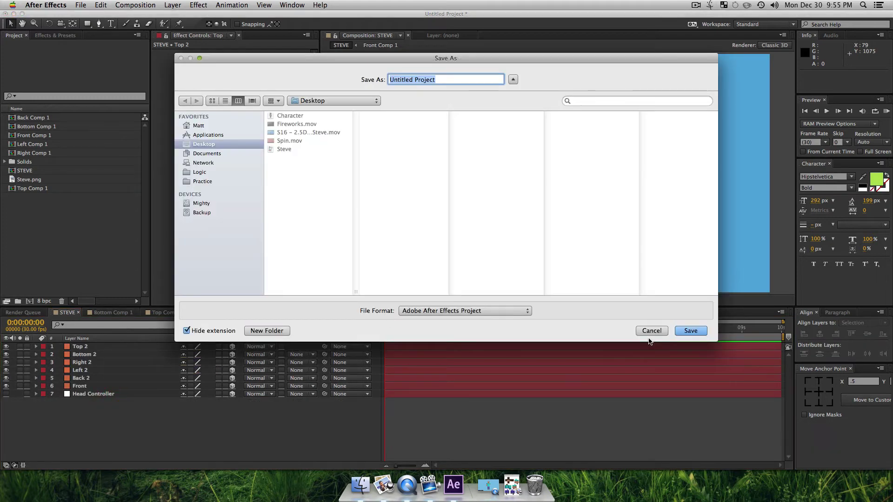
{"action": "key", "text": "Return"}
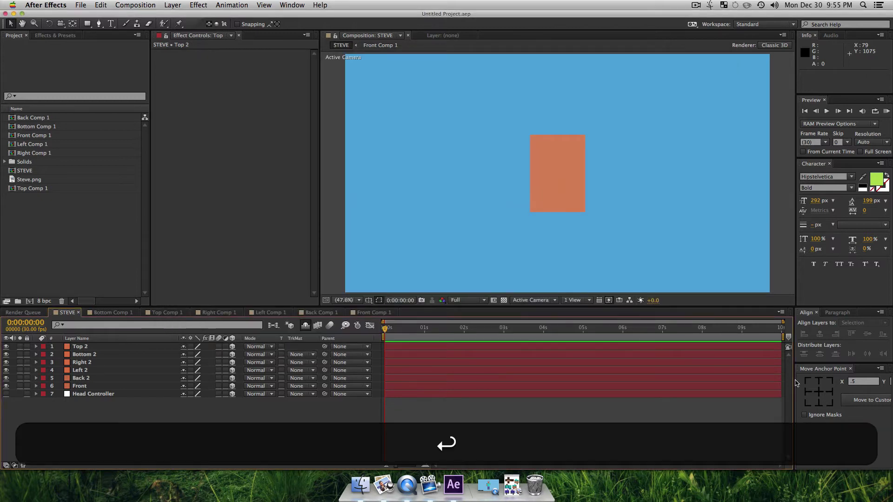
Close the open Bottom, Top, Right, Left, Back and Front head comps, leaving only the STEVE timeline open.
{"action": "left_click", "coordinate": [134, 314]}
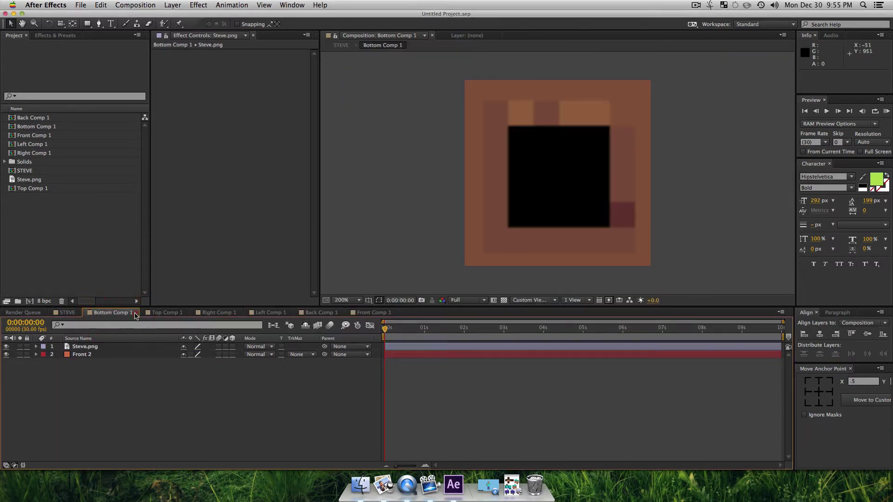
{"action": "left_click", "coordinate": [133, 313]}
{"action": "left_click", "coordinate": [129, 313]}
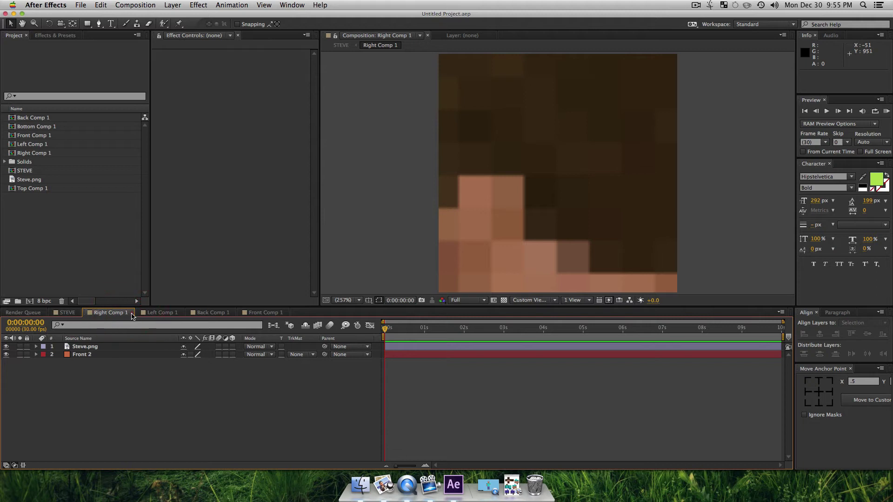
{"action": "left_click", "coordinate": [131, 313]}
{"action": "left_click", "coordinate": [126, 315]}
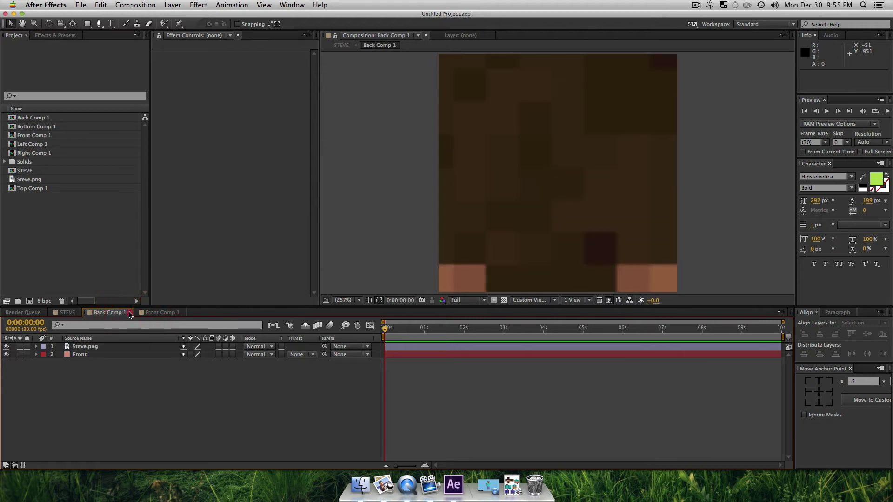
{"action": "left_click", "coordinate": [126, 315]}
{"action": "left_click", "coordinate": [130, 313]}
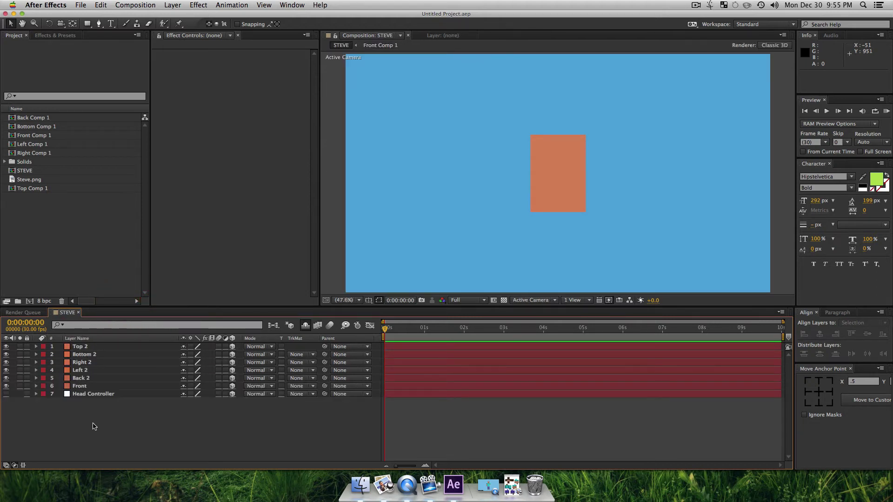
Pre-compose the Top 2 and Bottom 2 layers separately as Top 2 Comp 1 and Bottom 2 Comp 1, leaving all attributes in STEVE.
{"action": "left_click", "coordinate": [79, 346]}
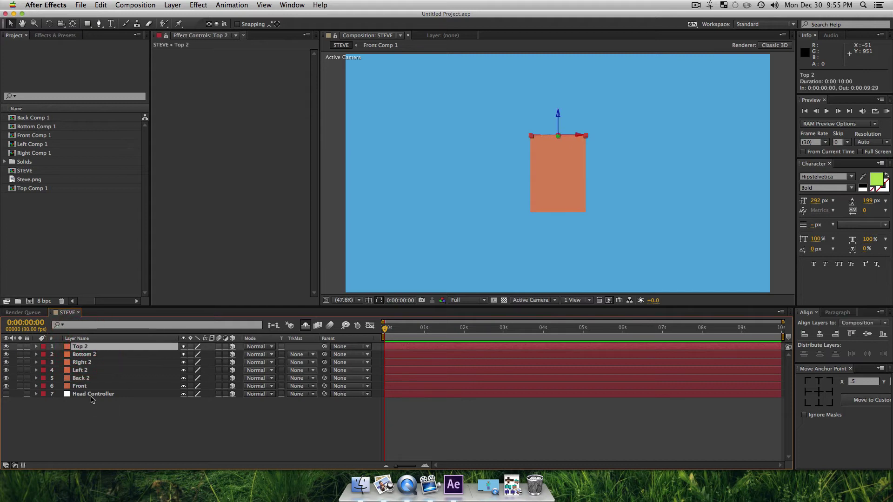
{"action": "key", "text": "shift+super+c"}
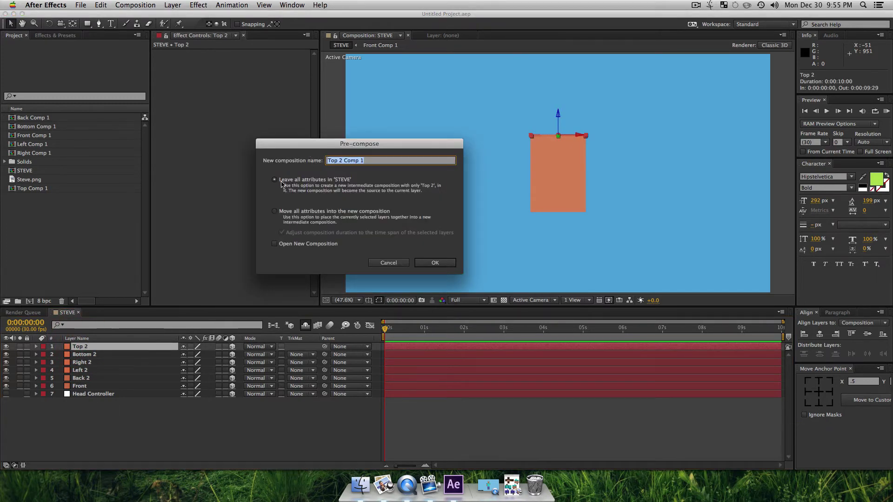
{"action": "key", "text": "Return"}
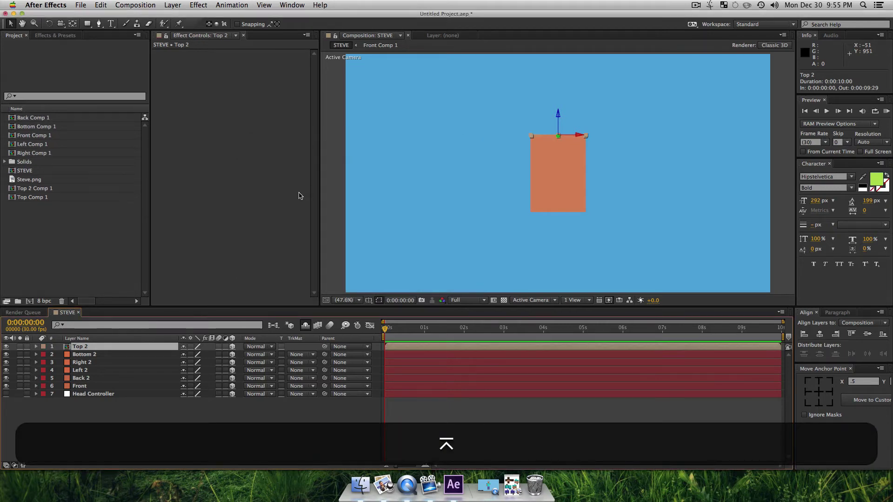
{"action": "key", "text": "2"}
{"action": "key", "text": "shift+super+c"}
{"action": "key", "text": "Return"}
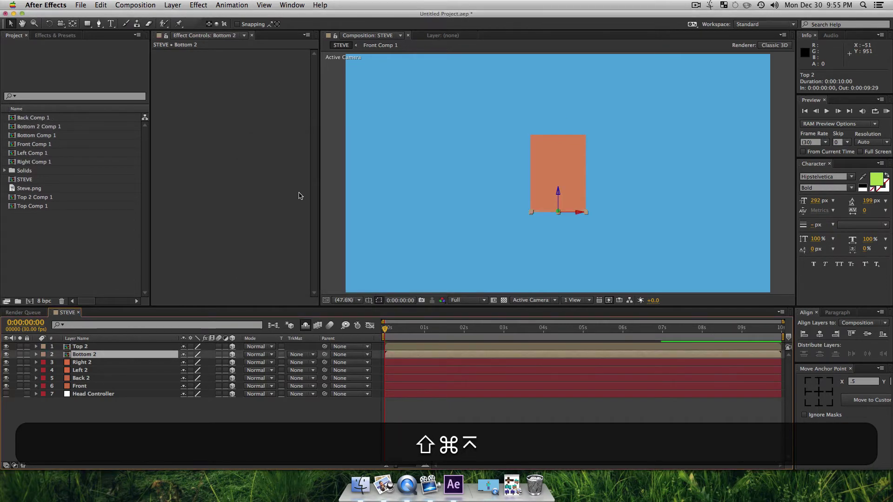
Pre-compose the Right 2 and Left 2 layers separately, leaving all attributes in STEVE.
{"action": "key", "text": "3"}
{"action": "key", "text": "shift+super+c"}
{"action": "key", "text": "Return"}
{"action": "key", "text": "4"}
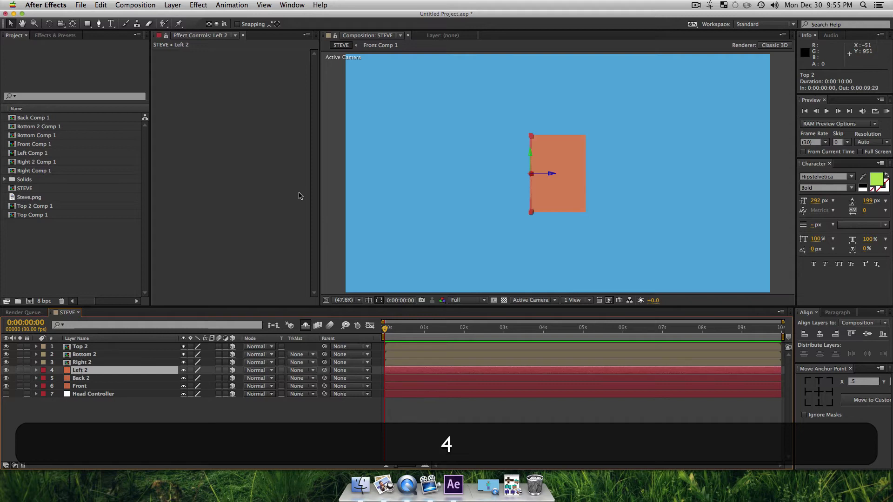
{"action": "key", "text": "shift+super+c"}
{"action": "key", "text": "Return"}
Pre-compose the Back 2 and Front layers separately with attributes left in STEVE, and clear the selection.
{"action": "key", "text": "5"}
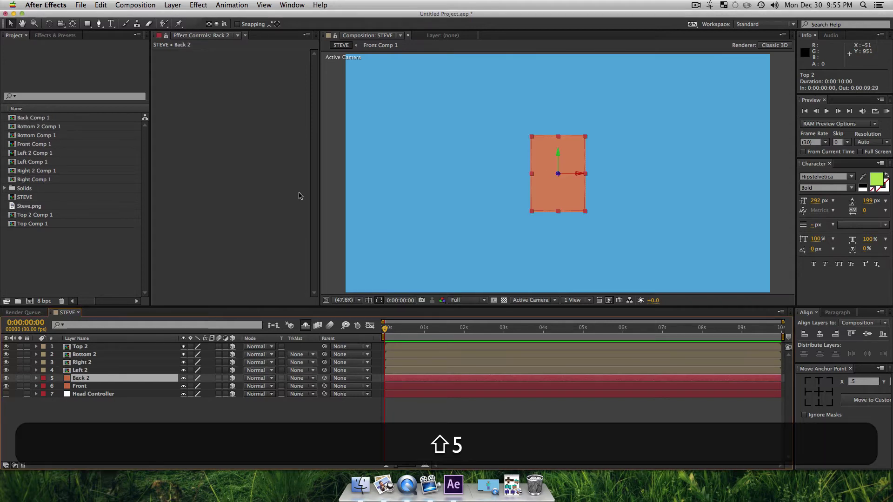
{"action": "key", "text": "shift+super+c"}
{"action": "key", "text": "Return"}
{"action": "key", "text": "6"}
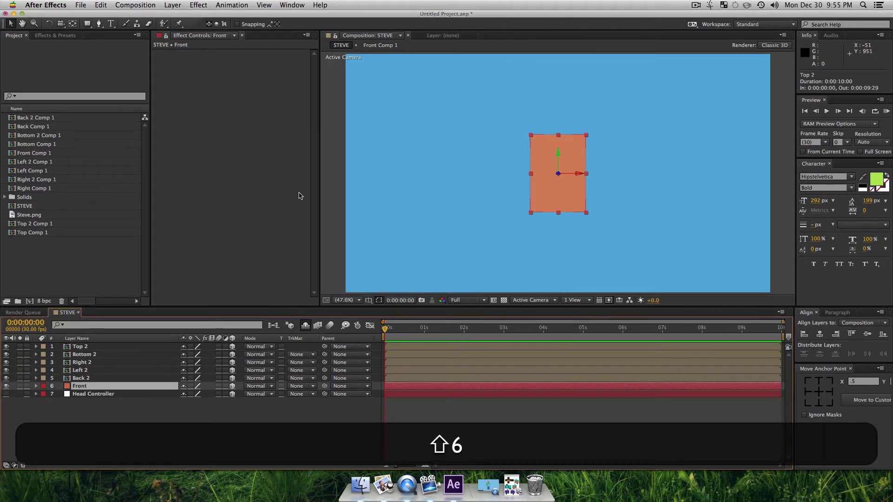
{"action": "key", "text": "shift+super+c"}
{"action": "key", "text": "Return"}
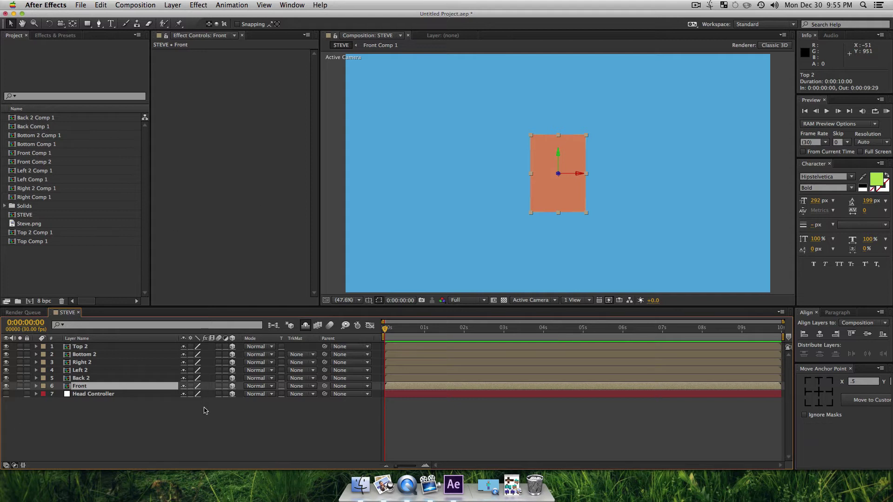
{"action": "left_click", "coordinate": [205, 409]}
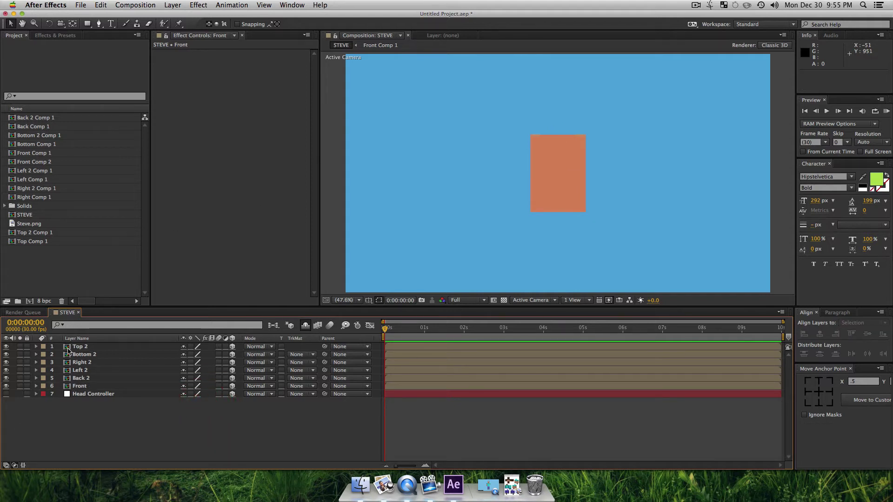
Paste the Steve.png texture into the Top 2 precomp and move its neck and shoulder area into the frame, consulting the Steve reference image.
{"action": "double_click", "coordinate": [68, 349]}
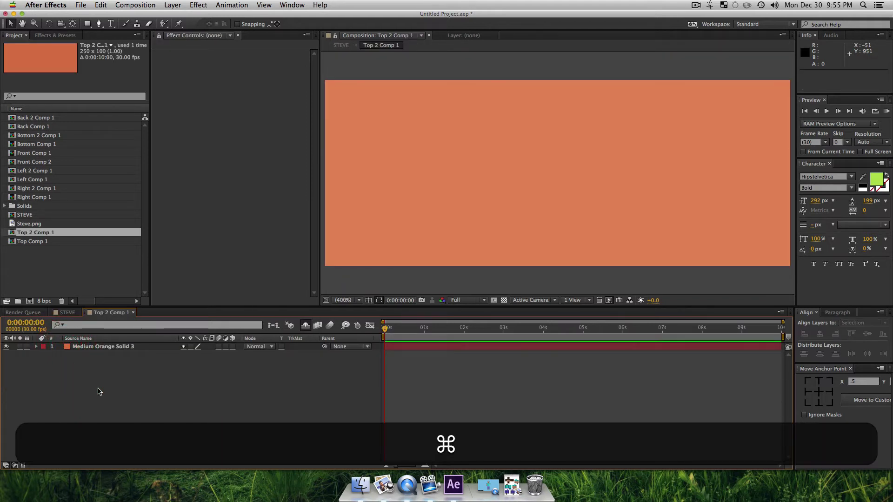
{"action": "key", "text": "super+v"}
{"action": "key", "text": "z"}
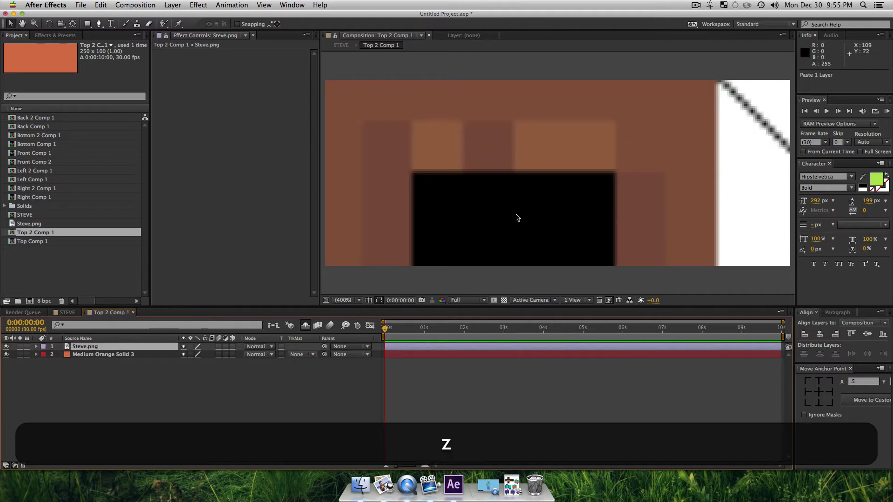
{"action": "left_click", "coordinate": [517, 217], "text": "alt"}
{"action": "key", "text": "v"}
{"action": "left_click_drag", "start_coordinate": [590, 160], "coordinate": [592, 115]}
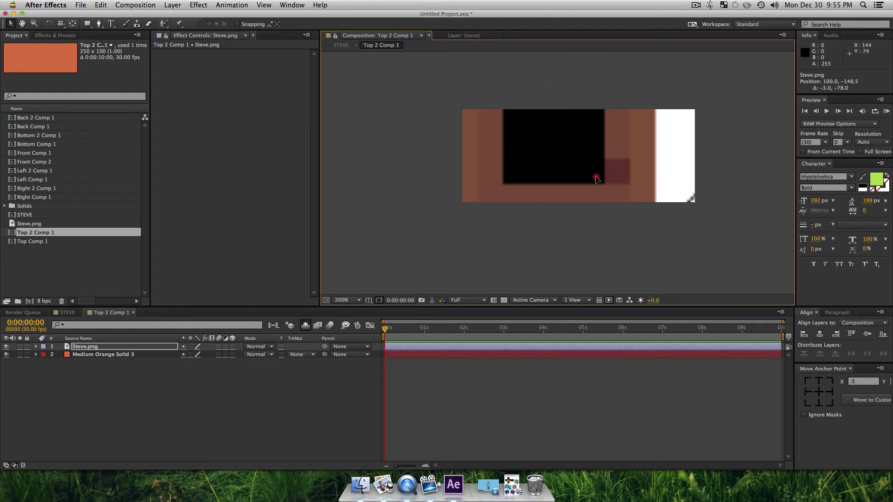
{"action": "left_click_drag", "start_coordinate": [596, 179], "coordinate": [620, 162]}
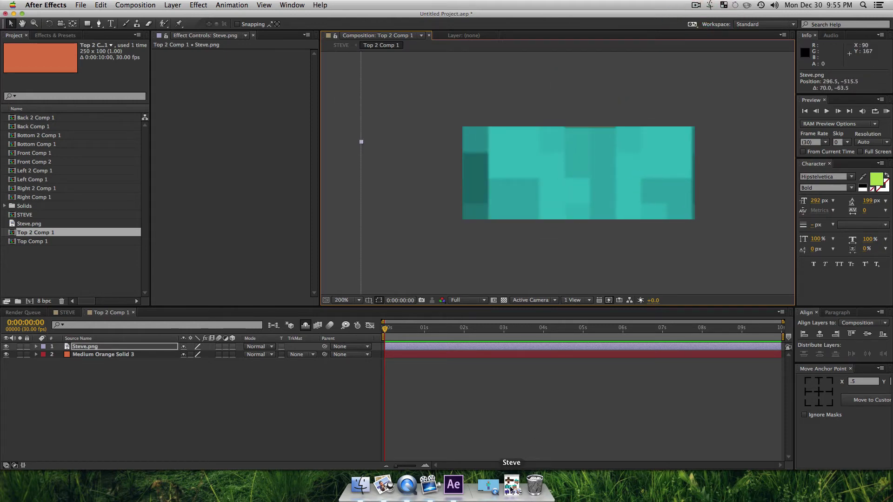
{"action": "left_click", "coordinate": [511, 488]}
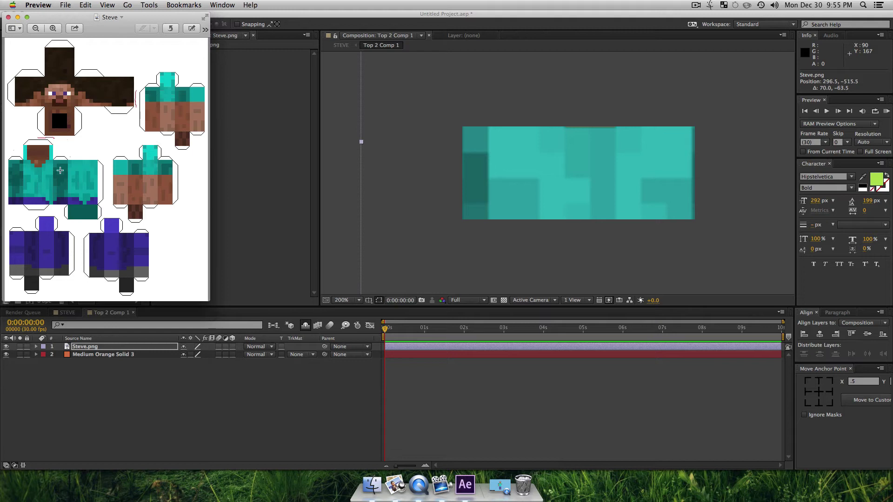
{"action": "left_click", "coordinate": [255, 424]}
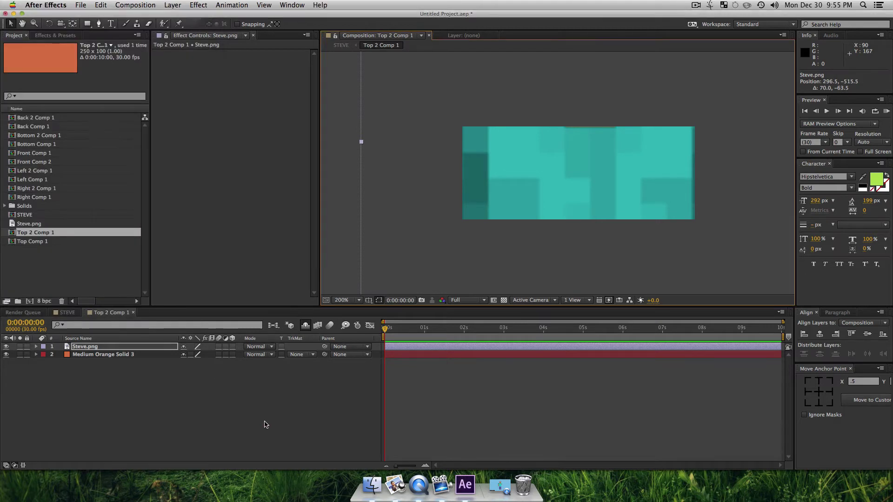
{"action": "left_click_drag", "start_coordinate": [555, 162], "coordinate": [539, 314]}
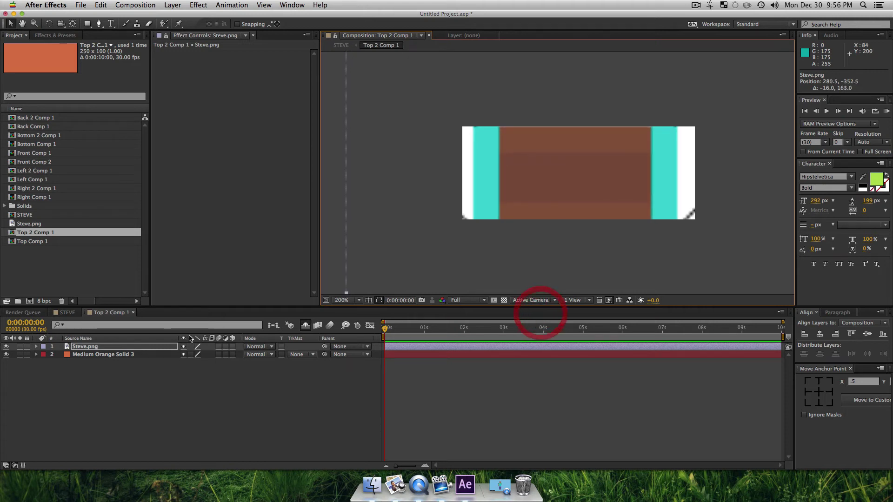
Scale the Steve.png texture to 409% and center the brown neck patch between the turquoise shoulders in the Top 2 precomp.
{"action": "key", "text": "s"}
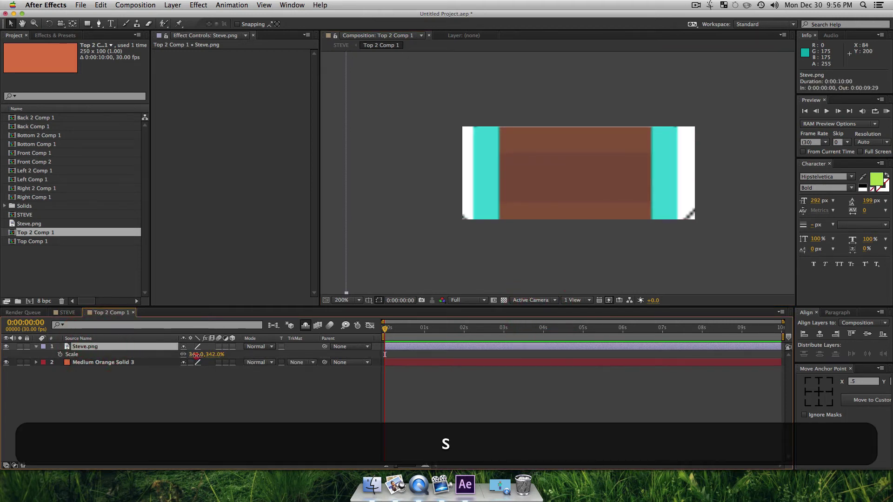
{"action": "left_click_drag", "start_coordinate": [195, 355], "coordinate": [200, 355]}
{"action": "left_click_drag", "start_coordinate": [529, 217], "coordinate": [541, 184]}
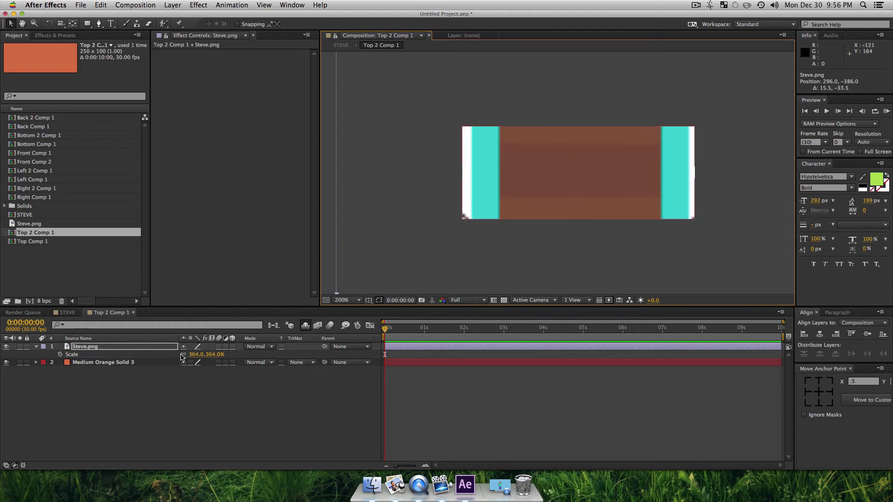
{"action": "left_click_drag", "start_coordinate": [197, 354], "coordinate": [219, 354]}
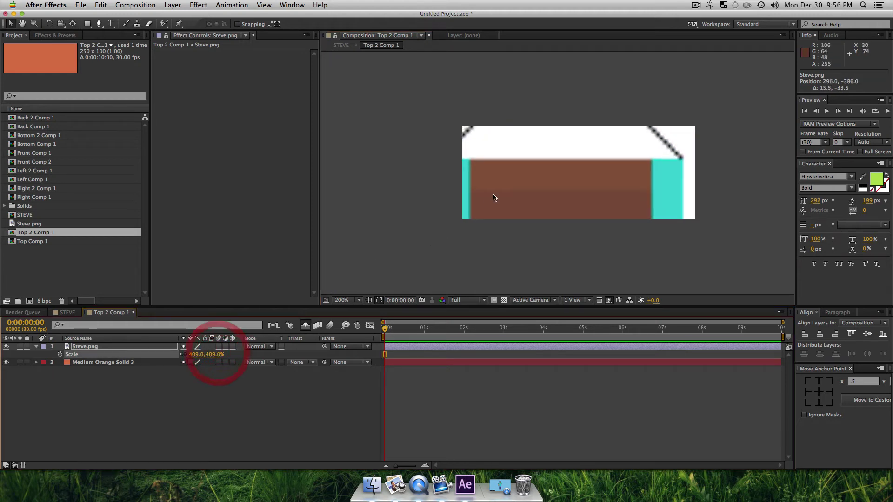
{"action": "left_click_drag", "start_coordinate": [494, 197], "coordinate": [569, 140]}
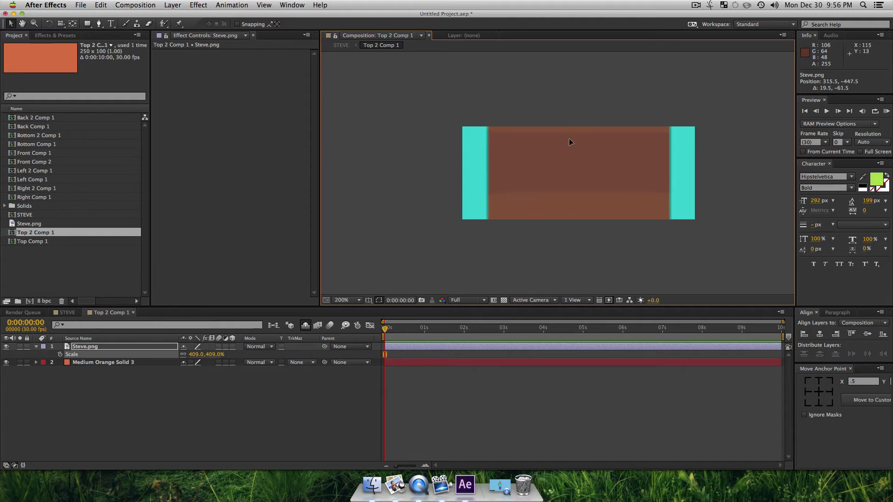
{"action": "left_click", "coordinate": [570, 139]}
{"action": "left_click", "coordinate": [195, 419]}
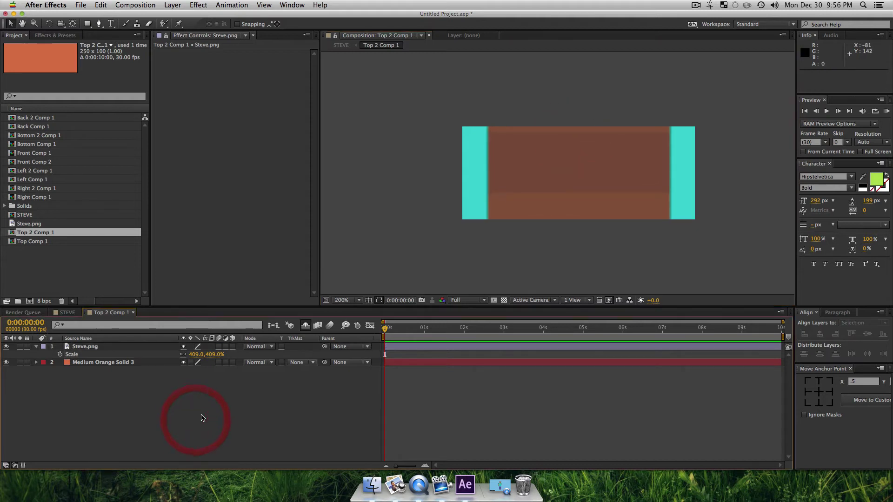
Copy the scaled Steve.png layer from the Top 2 precomp and paste it into the Bottom 2 precomp.
{"action": "left_click", "coordinate": [107, 348]}
{"action": "key", "text": "super+c"}
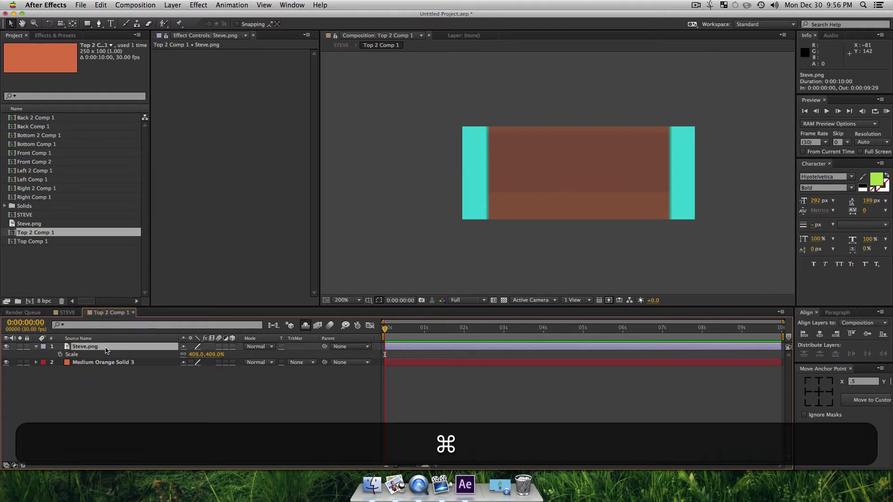
{"action": "left_click", "coordinate": [68, 312]}
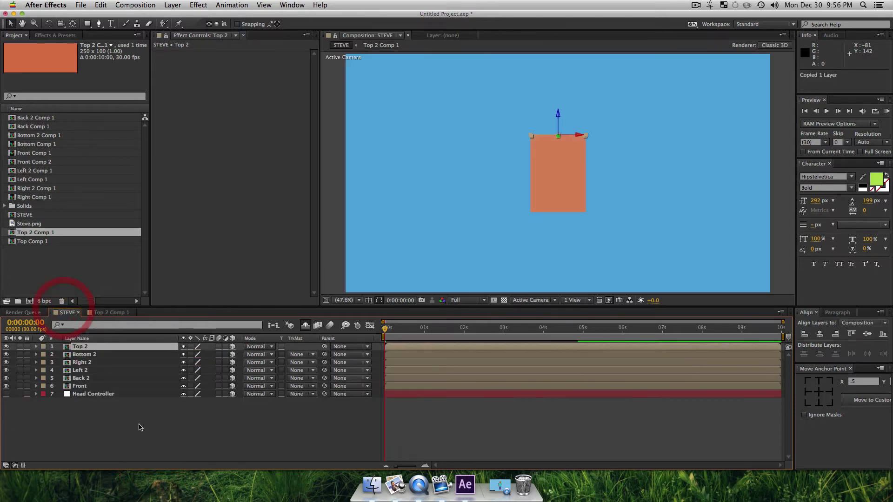
{"action": "left_click", "coordinate": [135, 422]}
{"action": "left_click", "coordinate": [91, 356]}
{"action": "double_click", "coordinate": [92, 355]}
{"action": "left_click", "coordinate": [141, 392]}
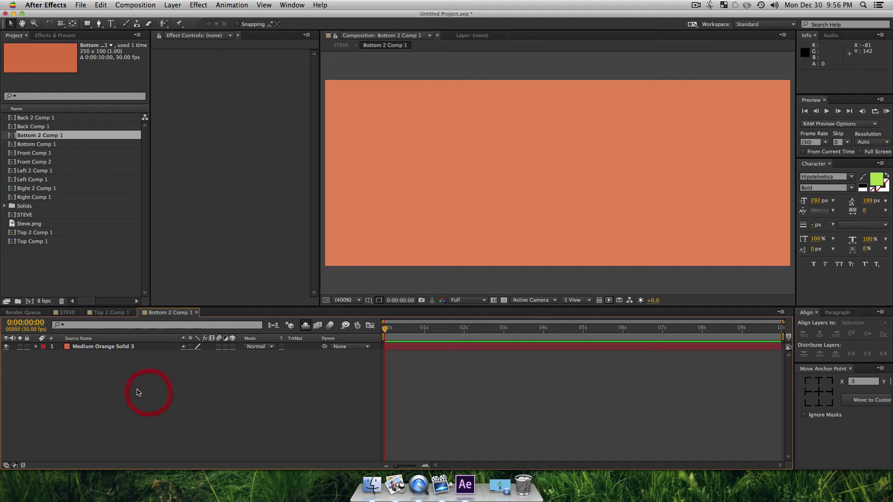
{"action": "key", "text": "super+v"}
Move the Steve.png texture in the Bottom 2 precomp so the purple waist edge beneath the shirt lies in the frame.
{"action": "left_click_drag", "start_coordinate": [550, 236], "coordinate": [535, 21]}
{"action": "key", "text": "shift+slash"}
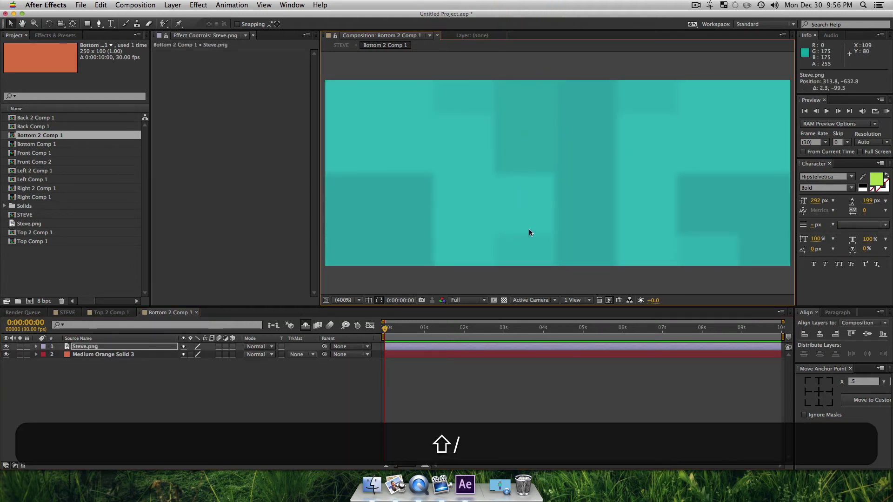
{"action": "left_click", "coordinate": [33, 23]}
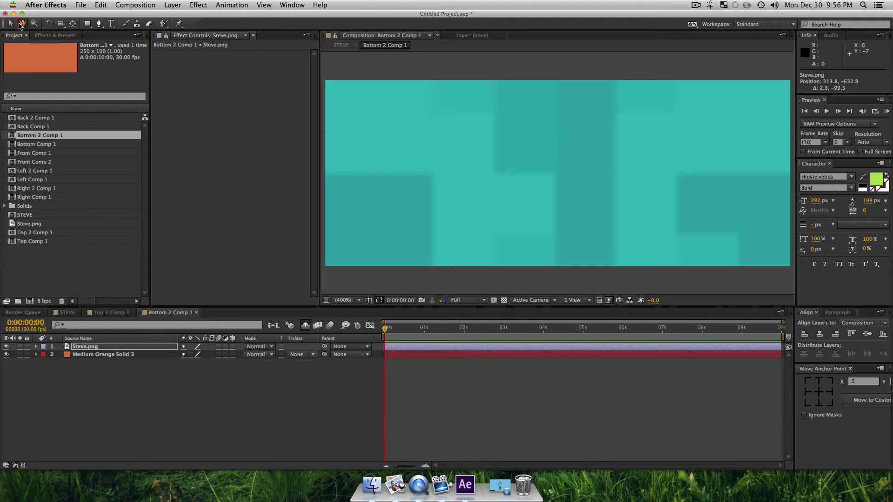
{"action": "left_click", "coordinate": [568, 213], "text": "alt"}
{"action": "key", "text": "v"}
{"action": "left_click", "coordinate": [124, 428]}
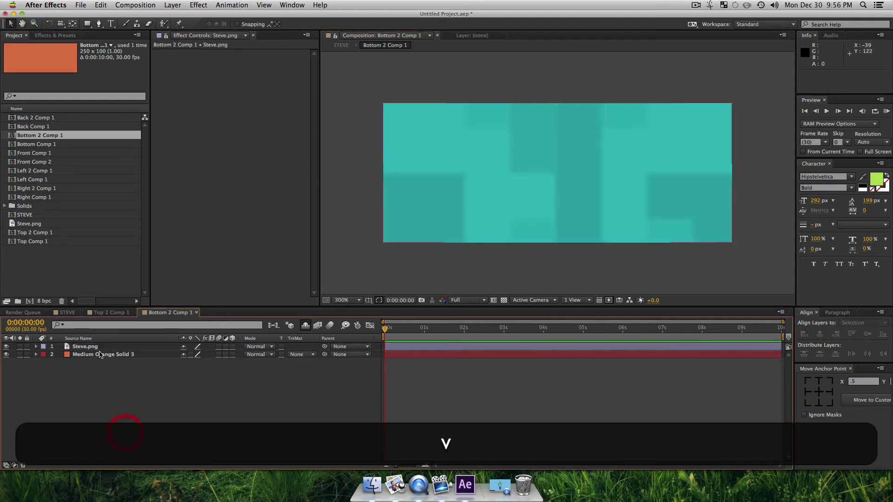
{"action": "left_click", "coordinate": [96, 346]}
{"action": "left_click_drag", "start_coordinate": [548, 197], "coordinate": [565, 37]}
{"action": "left_click_drag", "start_coordinate": [566, 92], "coordinate": [433, 184]}
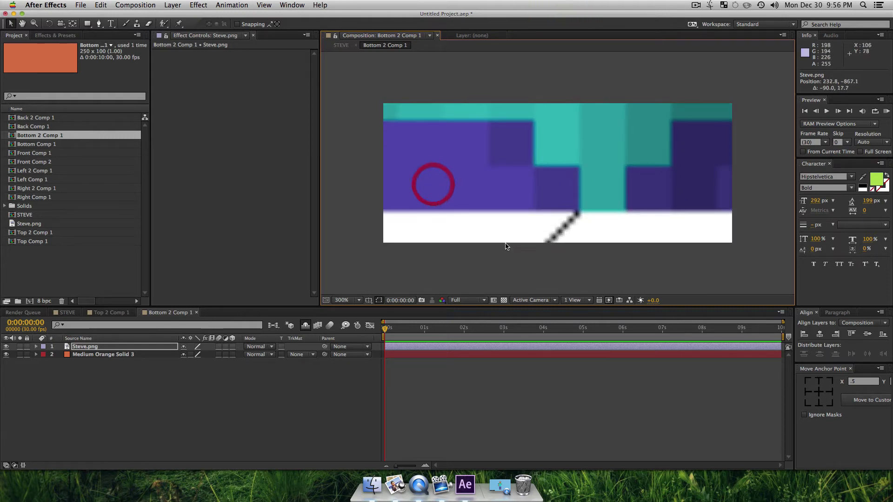
Fill the Bottom 2 precomp frame with the solid dark teal patch of the Steve.png texture, consulting the Steve reference image.
{"action": "right_click", "coordinate": [397, 486]}
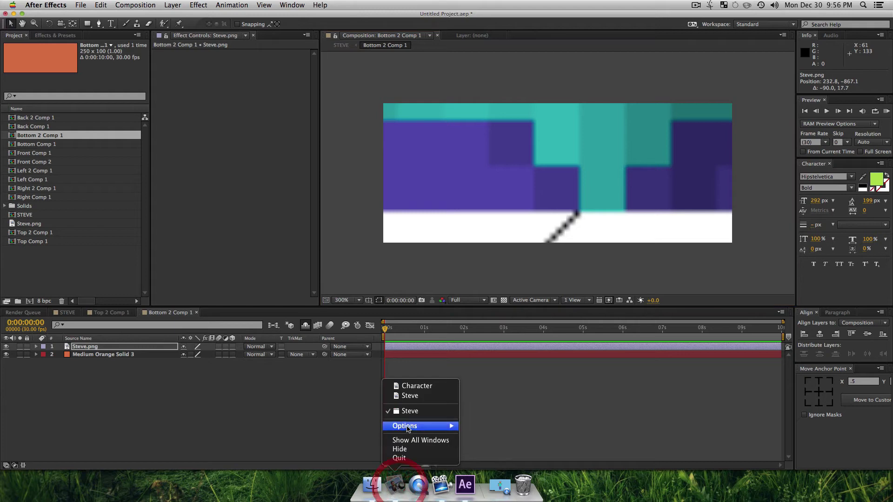
{"action": "left_click", "coordinate": [409, 411]}
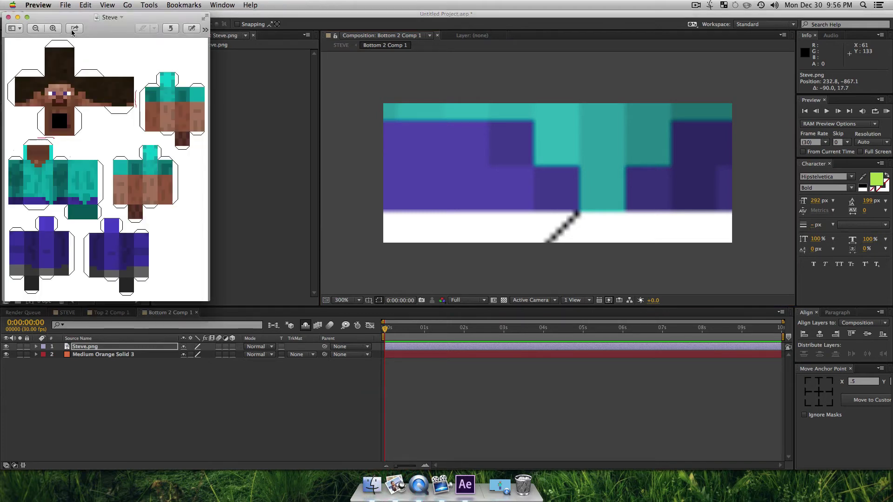
{"action": "key", "text": "super+q"}
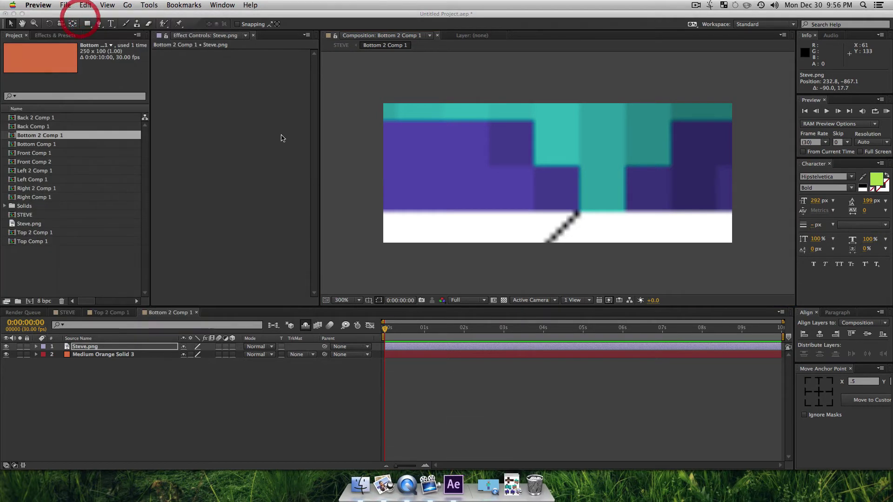
{"action": "left_click", "coordinate": [484, 194]}
{"action": "left_click_drag", "start_coordinate": [593, 170], "coordinate": [724, 109]}
{"action": "left_click_drag", "start_coordinate": [562, 171], "coordinate": [595, 152]}
{"action": "left_click", "coordinate": [238, 414]}
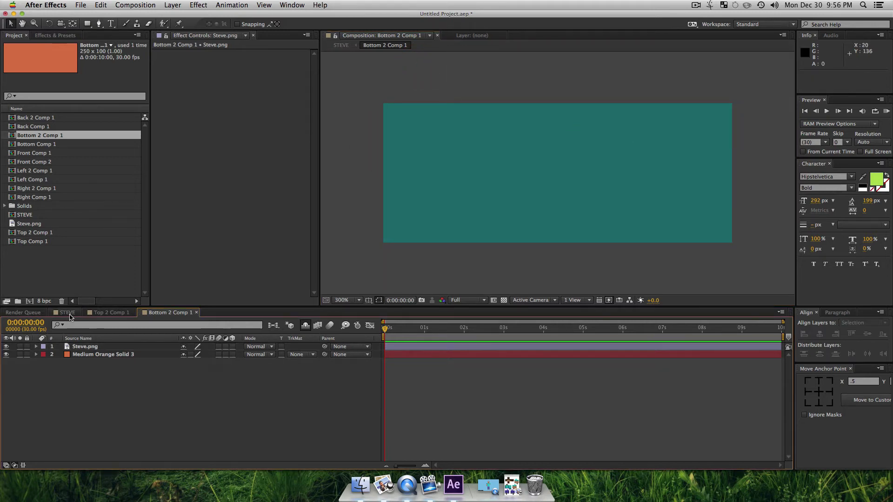
Paste the Steve.png texture into the Right 2 precomp and fit a dark turquoise side panel with its purple waist into the frame.
{"action": "left_click", "coordinate": [67, 312]}
{"action": "left_click", "coordinate": [112, 412]}
{"action": "double_click", "coordinate": [91, 365]}
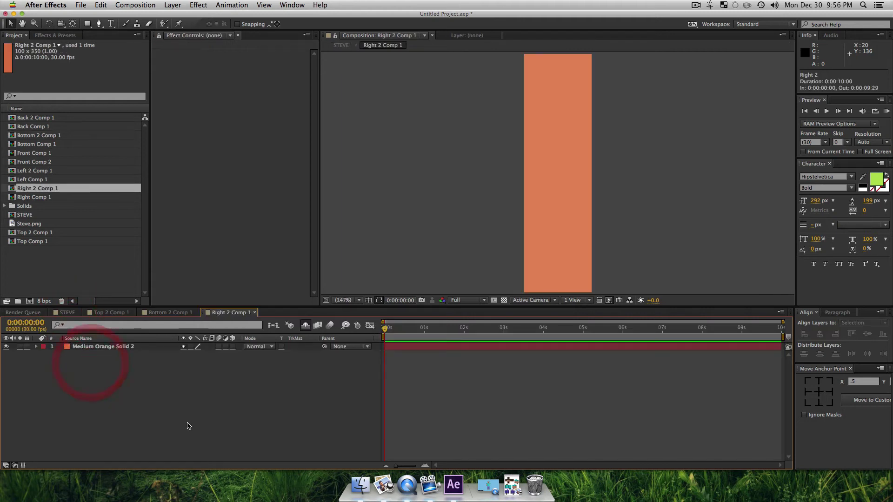
{"action": "left_click", "coordinate": [190, 421]}
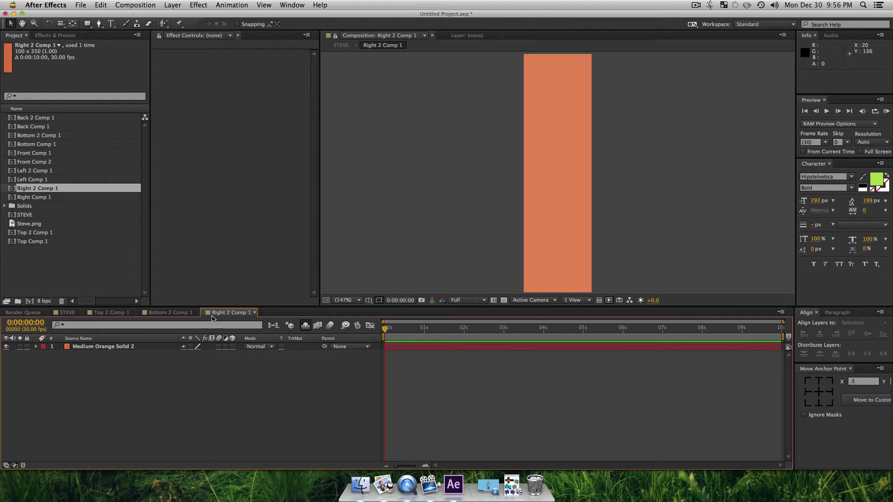
{"action": "left_click", "coordinate": [193, 379]}
{"action": "key", "text": "super+v"}
{"action": "left_click_drag", "start_coordinate": [555, 215], "coordinate": [641, 124]}
{"action": "left_click", "coordinate": [113, 421]}
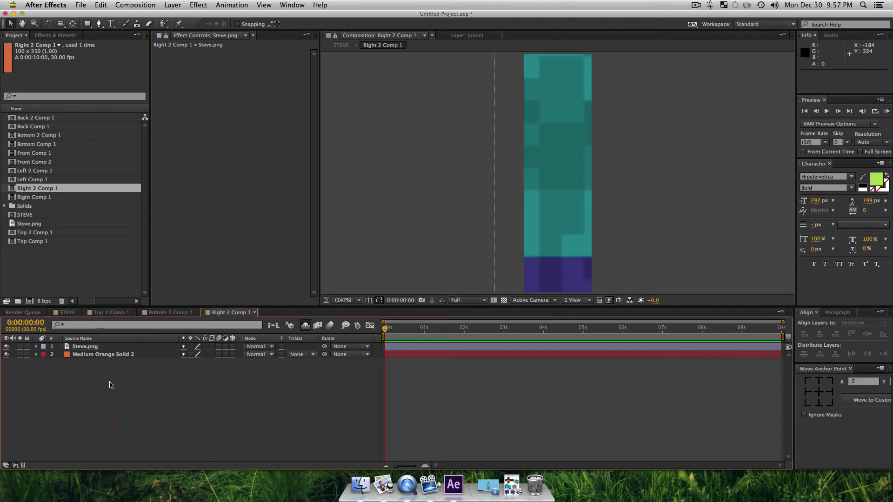
Paste the Steve.png texture into the Left 2 precomp and move the other dark turquoise side panel into the frame.
{"action": "left_click", "coordinate": [72, 313]}
{"action": "double_click", "coordinate": [90, 365]}
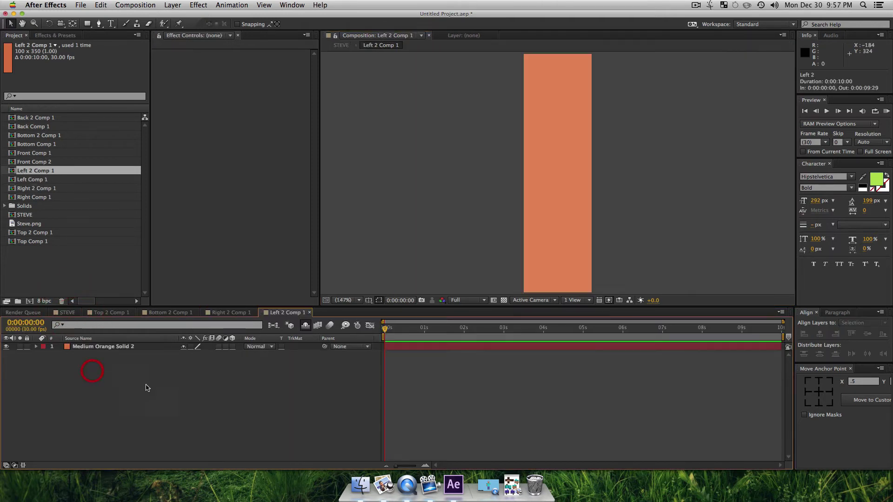
{"action": "key", "text": "super+v"}
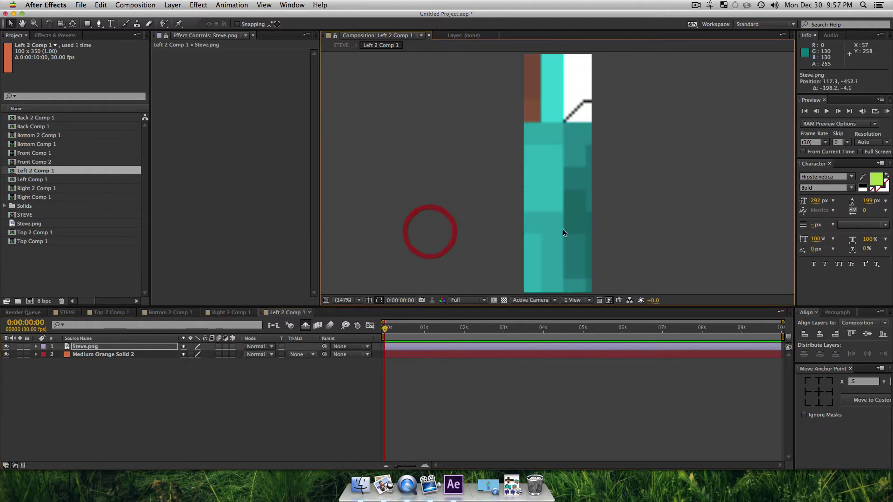
{"action": "left_click_drag", "start_coordinate": [430, 229], "coordinate": [516, 136]}
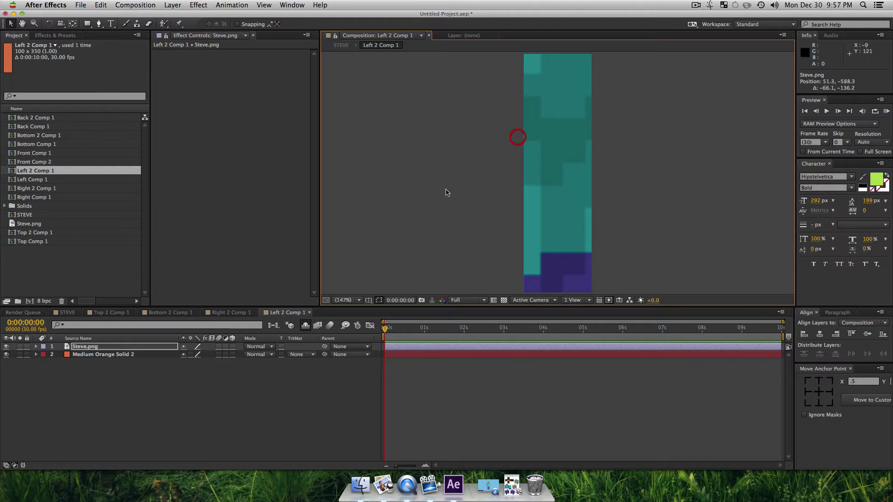
Paste the Steve.png texture into the Back 2 precomp and fit the back of the turquoise shirt and purple waist into the frame.
{"action": "left_click", "coordinate": [69, 312]}
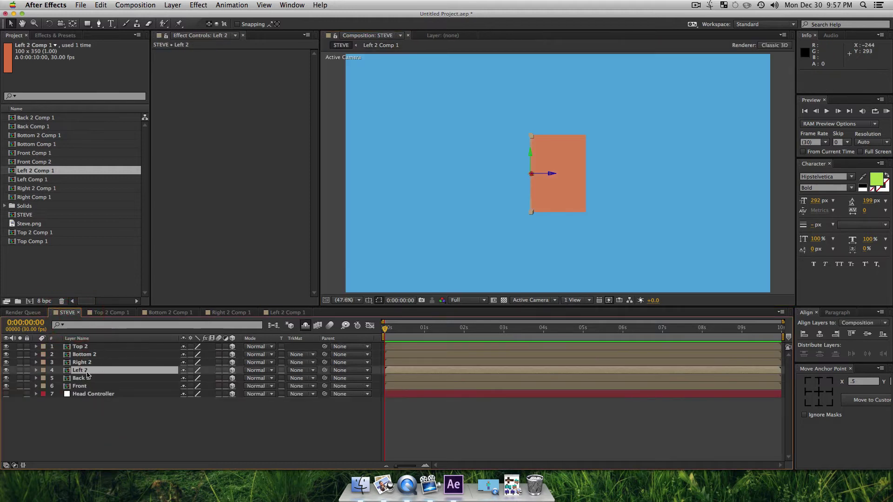
{"action": "double_click", "coordinate": [81, 378]}
{"action": "left_click", "coordinate": [180, 407]}
{"action": "key", "text": "super+v"}
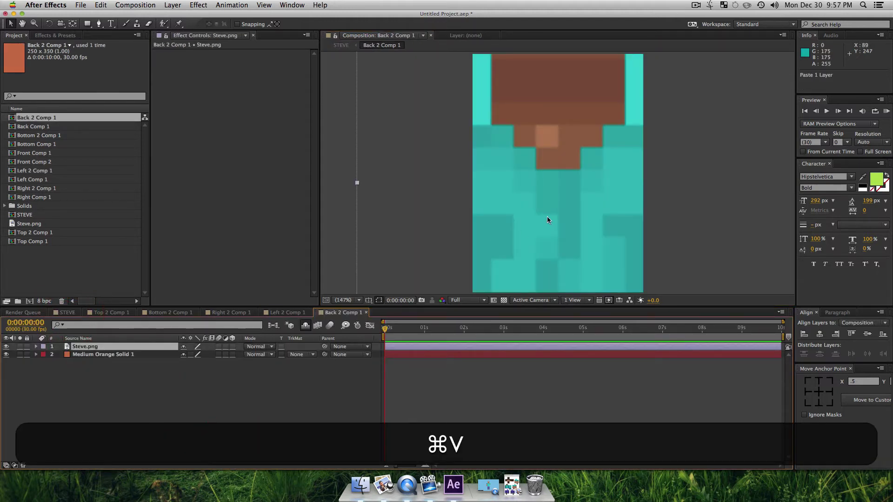
{"action": "left_click_drag", "start_coordinate": [547, 216], "coordinate": [508, 199]}
{"action": "left_click", "coordinate": [283, 445]}
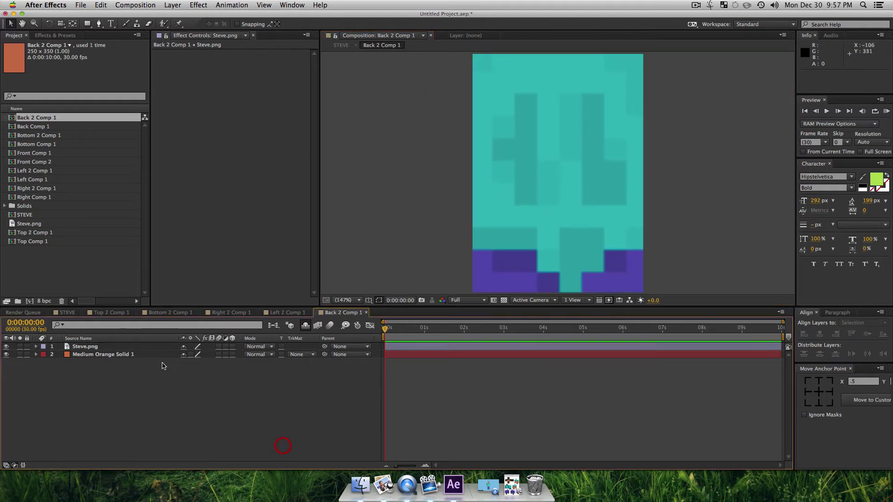
Paste the Steve.png texture into the body's Front precomp and fit the shirt front with its brown neckline into the frame.
{"action": "left_click", "coordinate": [74, 315]}
{"action": "double_click", "coordinate": [79, 385]}
{"action": "left_click", "coordinate": [134, 403]}
{"action": "key", "text": "super+v"}
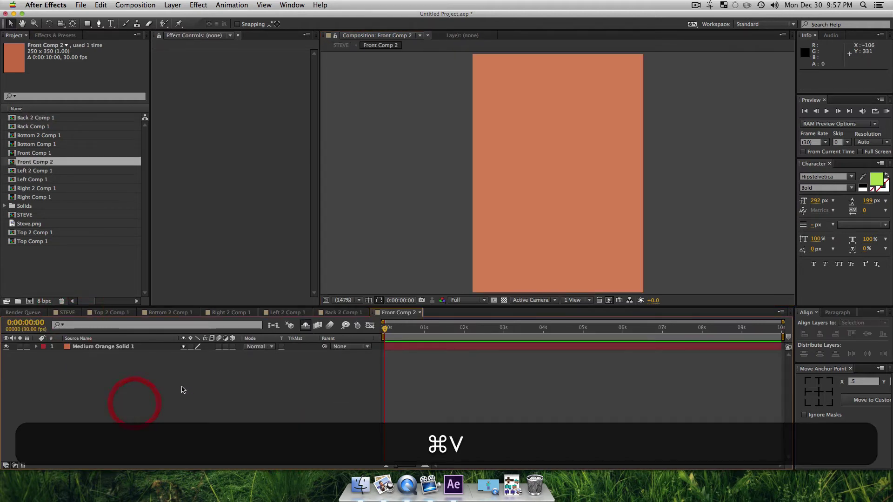
{"action": "left_click_drag", "start_coordinate": [589, 227], "coordinate": [581, 175]}
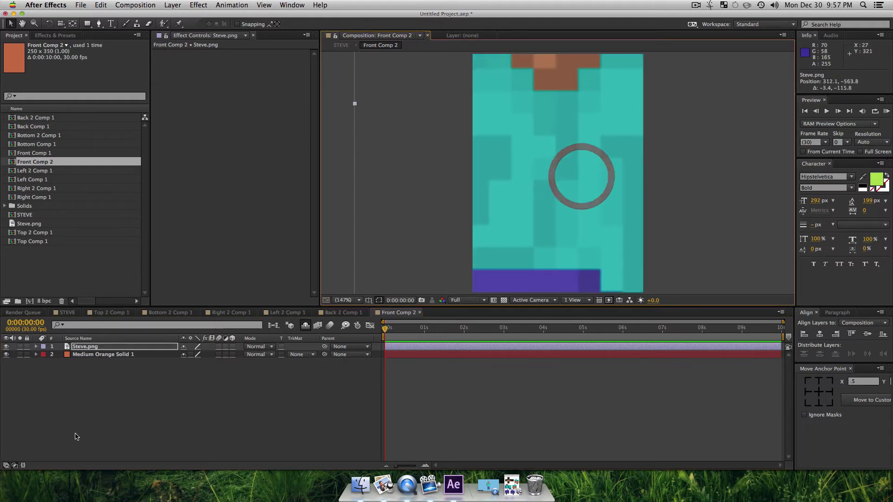
{"action": "left_click", "coordinate": [92, 412]}
Return to the STEVE composition and add a new null object above the body layers.
{"action": "left_click", "coordinate": [68, 312]}
{"action": "left_click", "coordinate": [227, 434]}
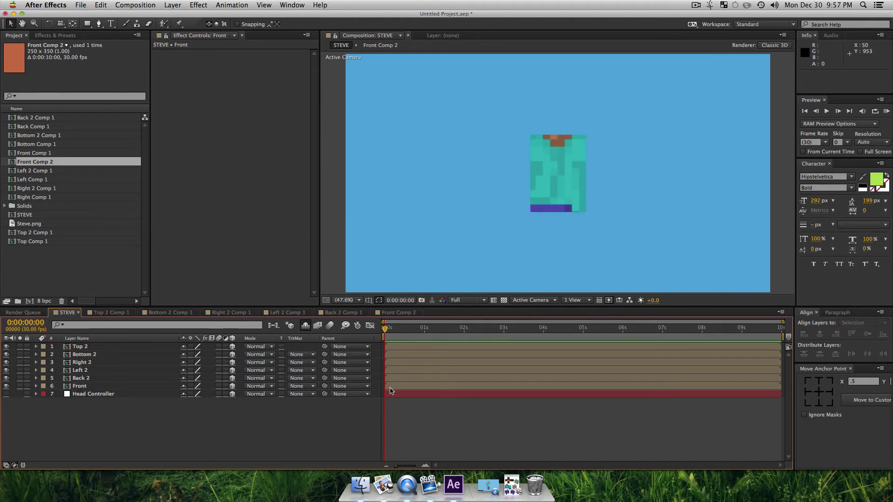
{"action": "left_click", "coordinate": [210, 450]}
{"action": "key", "text": "shift"}
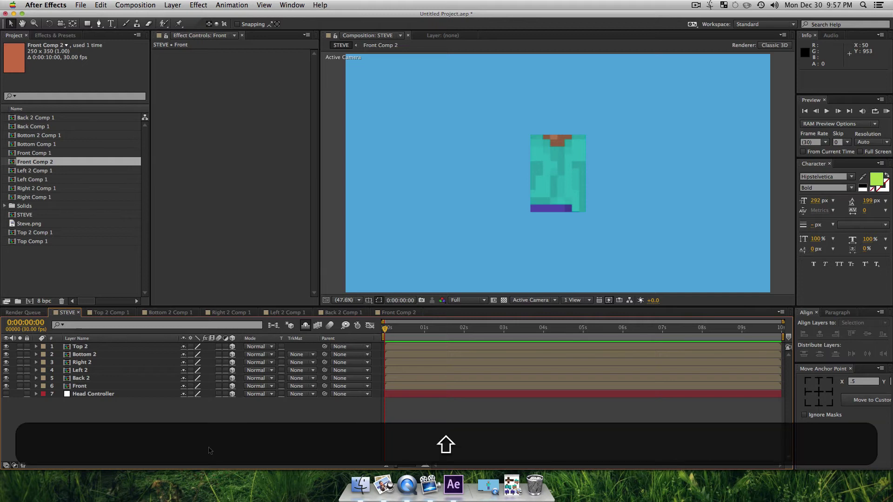
{"action": "key", "text": "ctrl+alt+shift+y"}
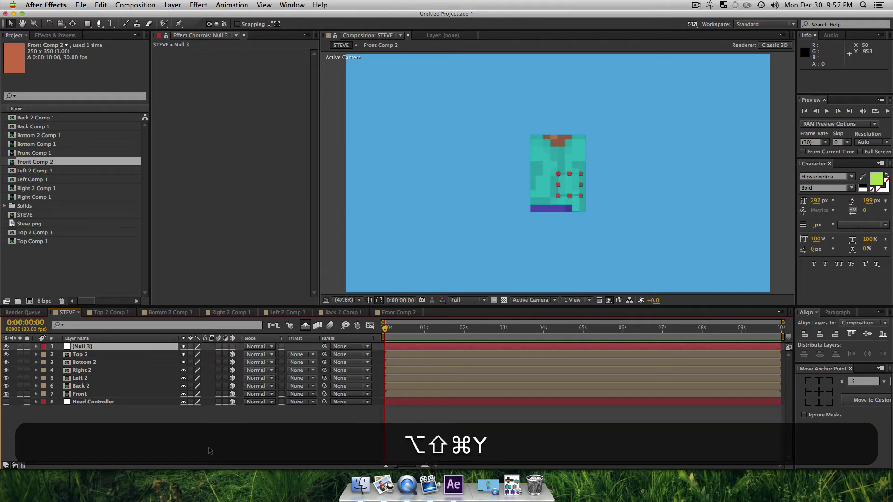
{"action": "right_click", "coordinate": [125, 441]}
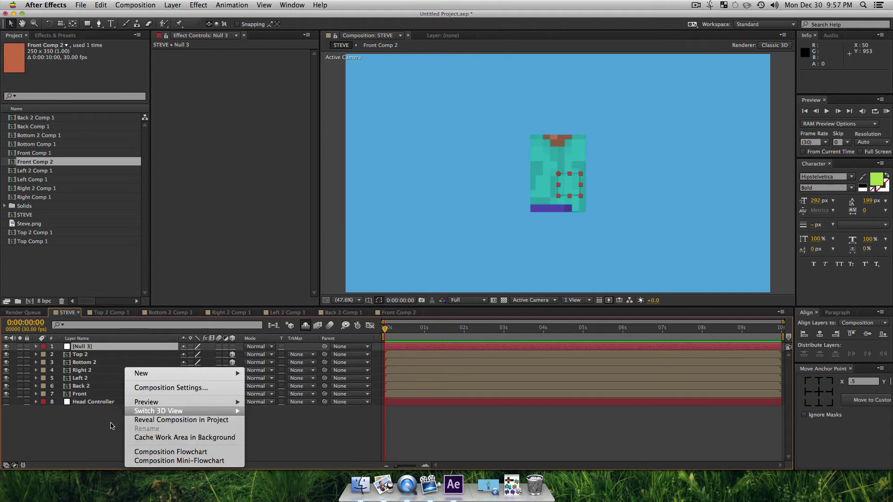
{"action": "left_click", "coordinate": [74, 438]}
Center the new null's anchor point and align the null horizontally and vertically to the center of the composition.
{"action": "left_click", "coordinate": [114, 349]}
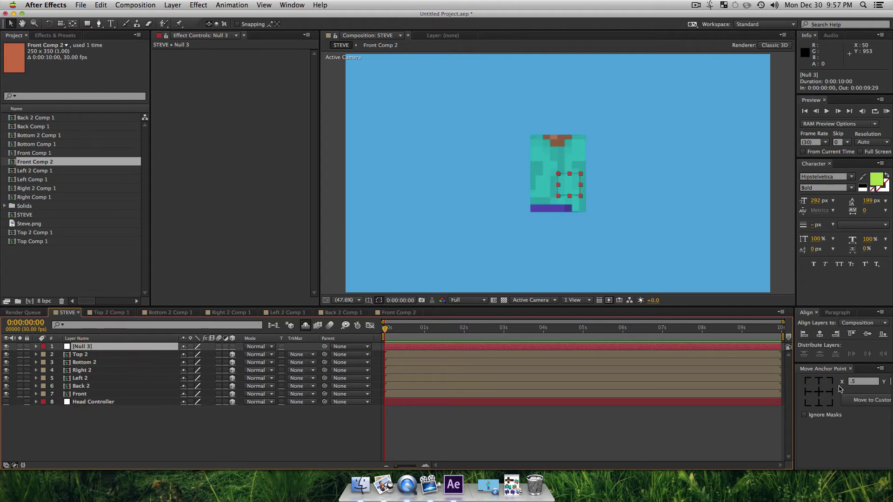
{"action": "left_click", "coordinate": [820, 391]}
{"action": "left_click", "coordinate": [820, 334]}
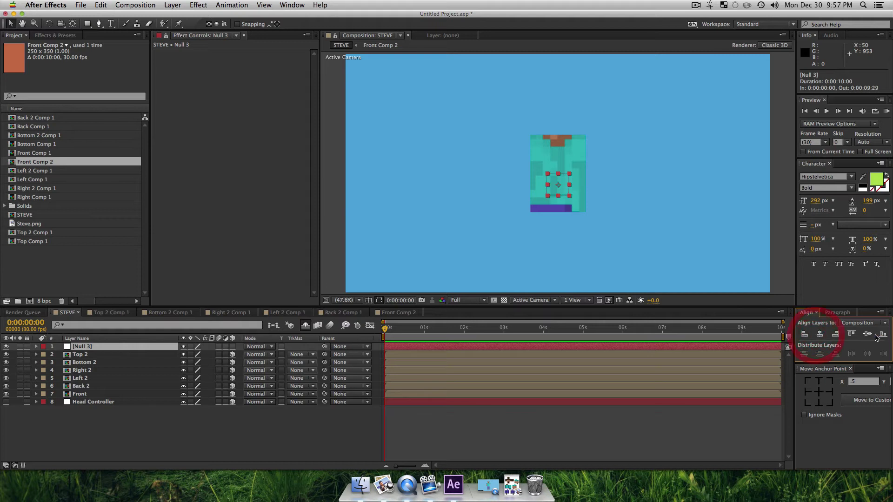
{"action": "left_click", "coordinate": [867, 333]}
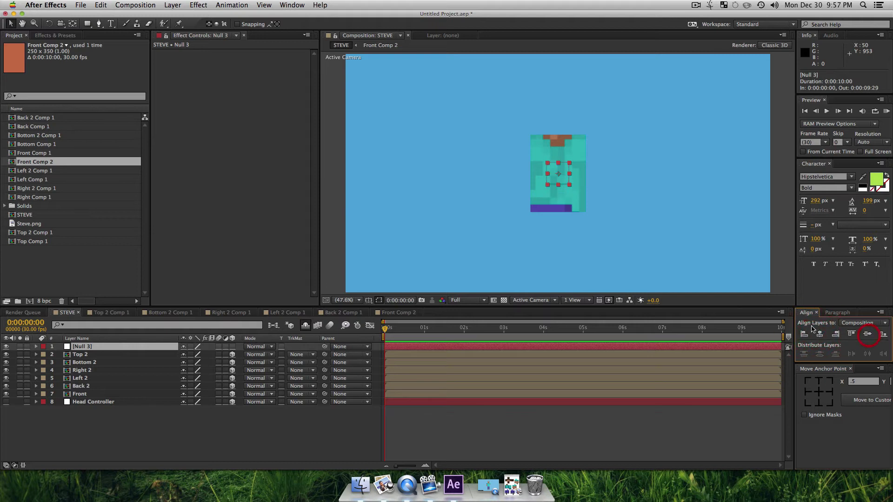
Rename the new null layer as Body Controller.
{"action": "left_click", "coordinate": [89, 348]}
{"action": "key", "text": "Return"}
{"action": "type", "text": "B"}
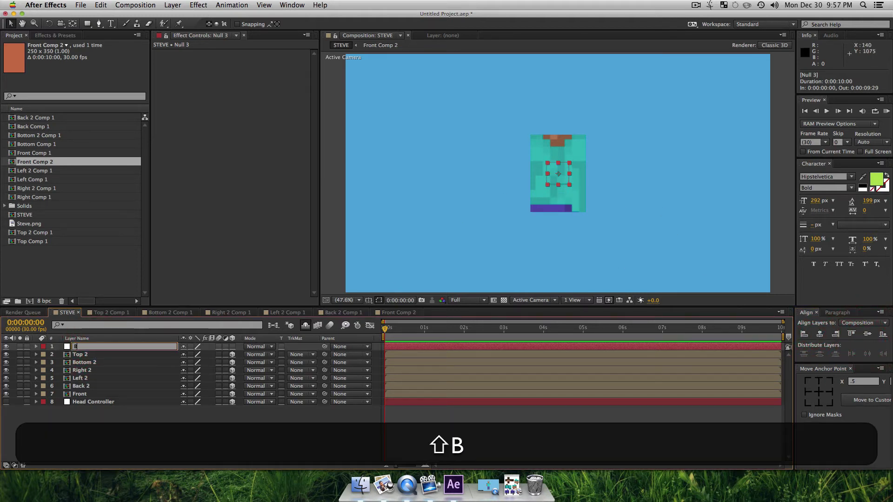
{"action": "type", "text": "ody Controller"}
{"action": "key", "text": "Return"}
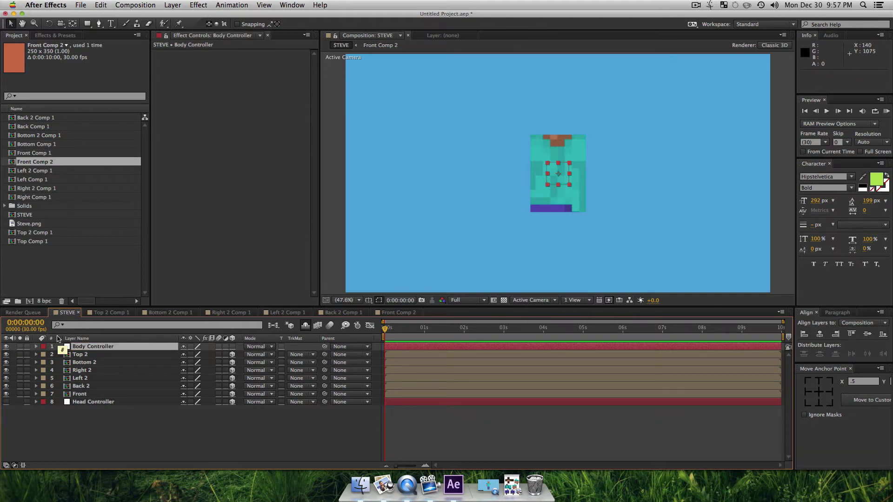
Make the Body Controller a 3D layer and set its Z position to 50.
{"action": "key", "text": "p"}
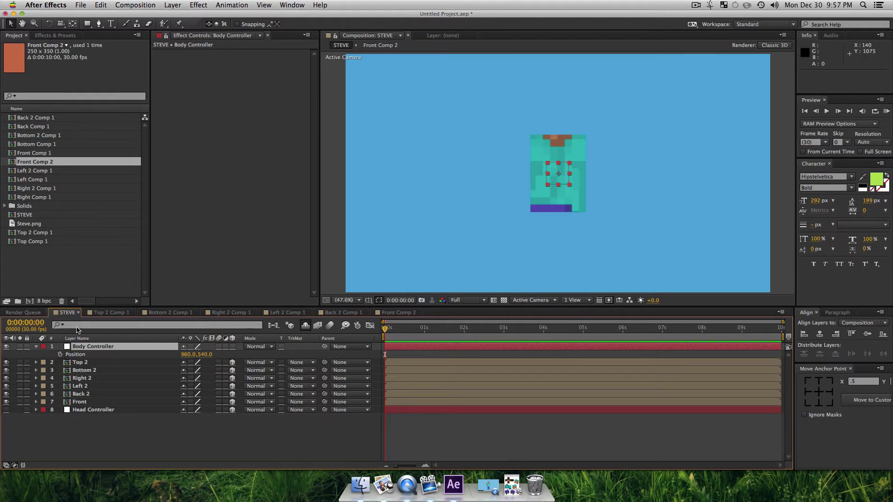
{"action": "left_click", "coordinate": [232, 346]}
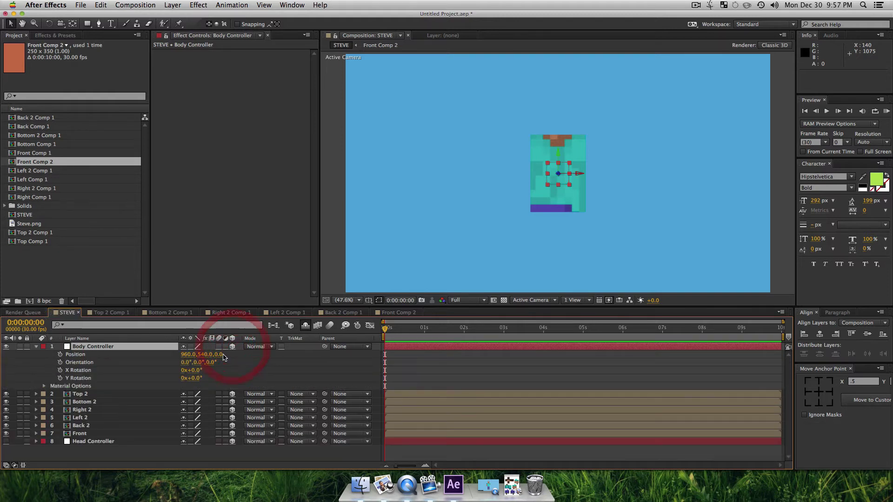
{"action": "left_click", "coordinate": [223, 354]}
{"action": "type", "text": "50"}
{"action": "key", "text": "Return"}
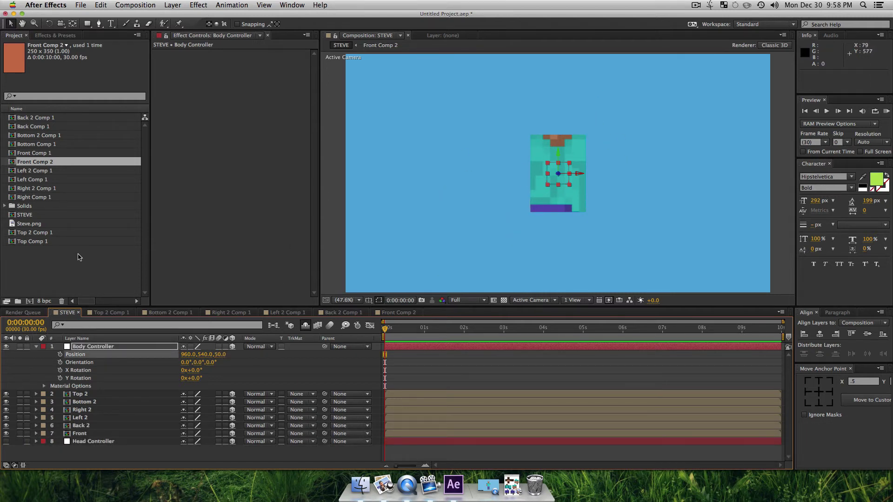
Parent the six body layers, Top 2 through Front, to the Body Controller.
{"action": "left_click", "coordinate": [83, 348]}
{"action": "left_click", "coordinate": [82, 394]}
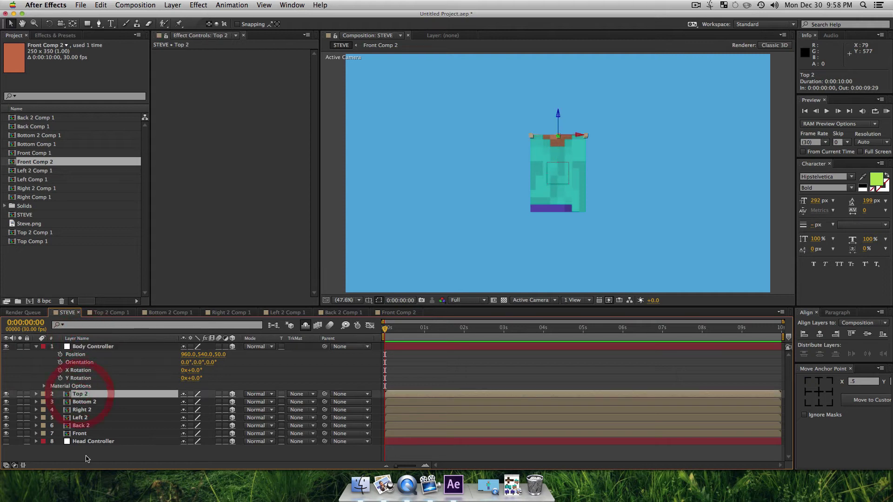
{"action": "left_click", "coordinate": [82, 434], "text": "shift"}
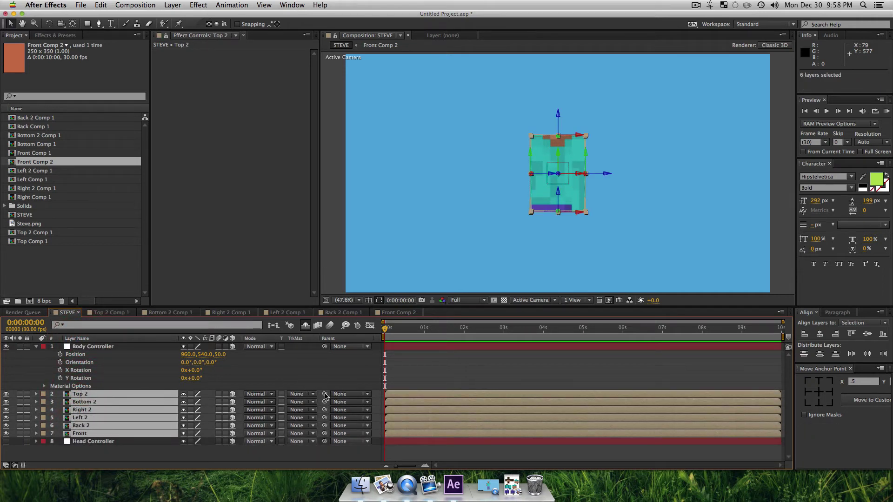
{"action": "left_click_drag", "start_coordinate": [324, 393], "coordinate": [84, 349]}
Try rotating the Body Controller around its Y axis to test the parented body, and undo the rotation.
{"action": "left_click", "coordinate": [84, 348]}
{"action": "key", "text": "r"}
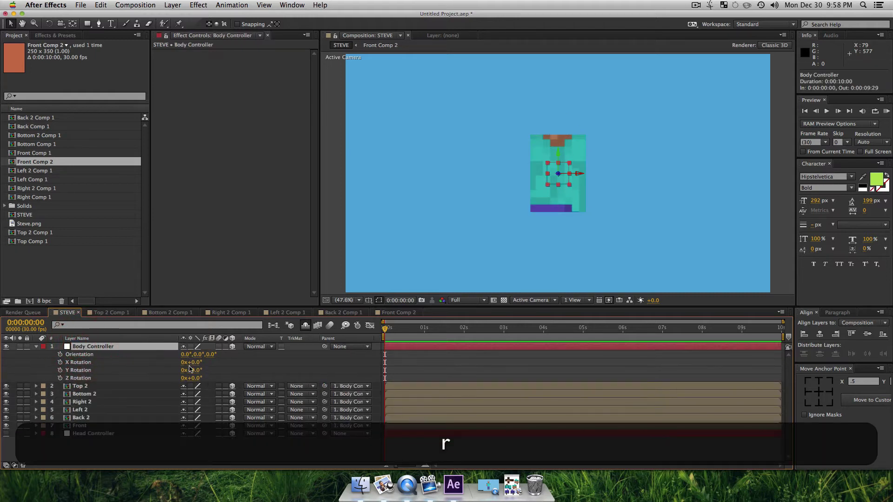
{"action": "left_click_drag", "start_coordinate": [193, 371], "coordinate": [386, 379]}
{"action": "key", "text": "super+z"}
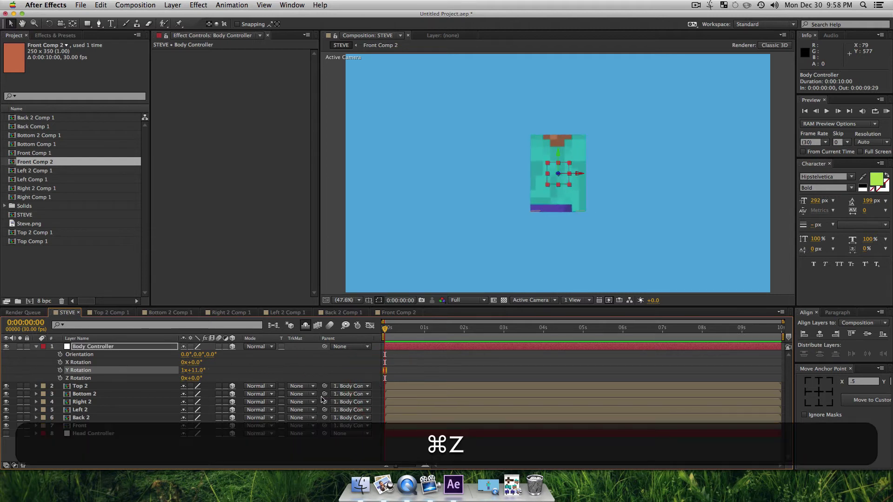
Collapse the expanded layer properties and mark the six body layers, Top 2 through Front, as shy so they leave the layer list.
{"action": "key", "text": "super+a"}
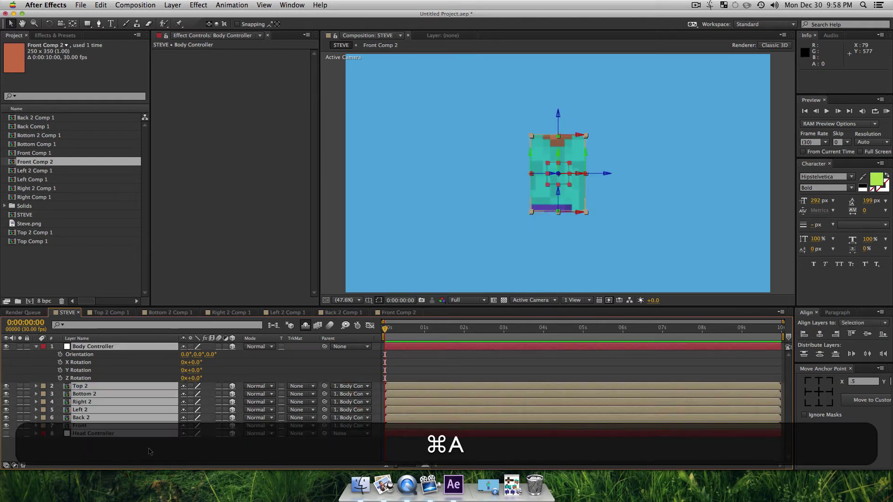
{"action": "key", "text": "u"}
{"action": "left_click", "coordinate": [91, 434]}
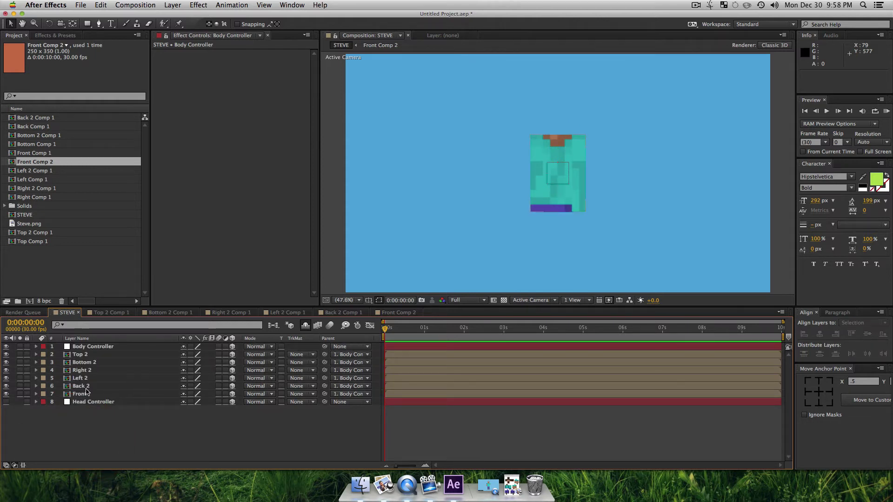
{"action": "left_click", "coordinate": [86, 395]}
{"action": "left_click", "coordinate": [81, 354], "text": "shift"}
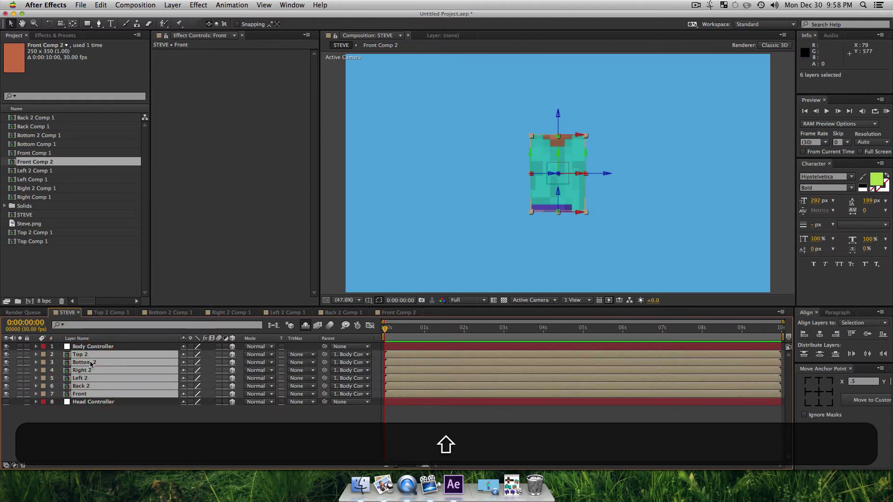
{"action": "left_click", "coordinate": [184, 354]}
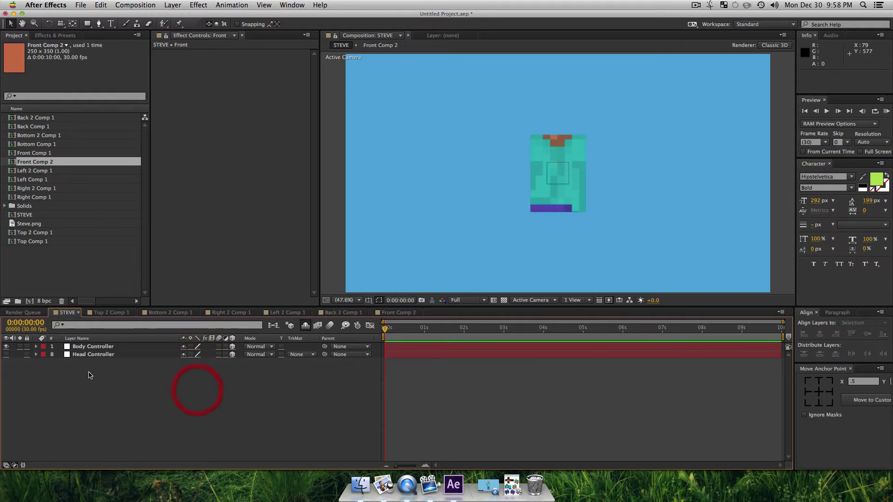
Turn off visibility for the Body Controller and the six shy body layers, keeping the shy layers hidden from the layer list.
{"action": "left_click", "coordinate": [91, 346]}
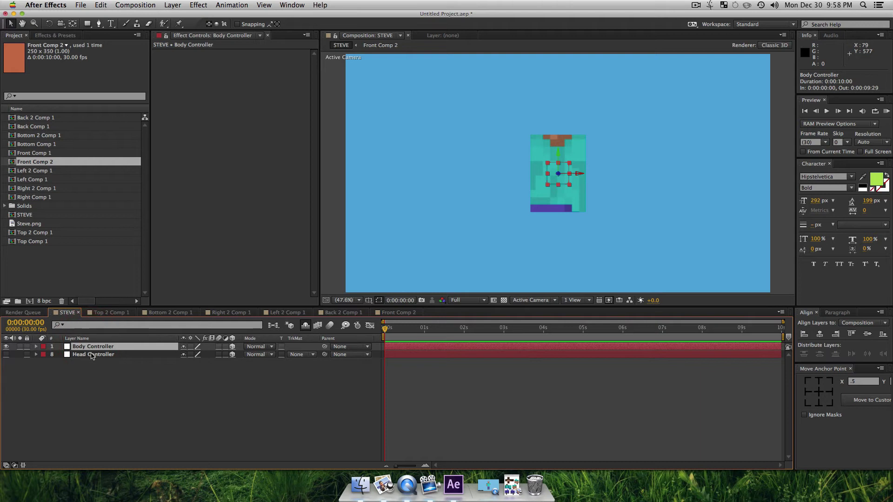
{"action": "left_click", "coordinate": [93, 354]}
{"action": "left_click", "coordinate": [120, 410]}
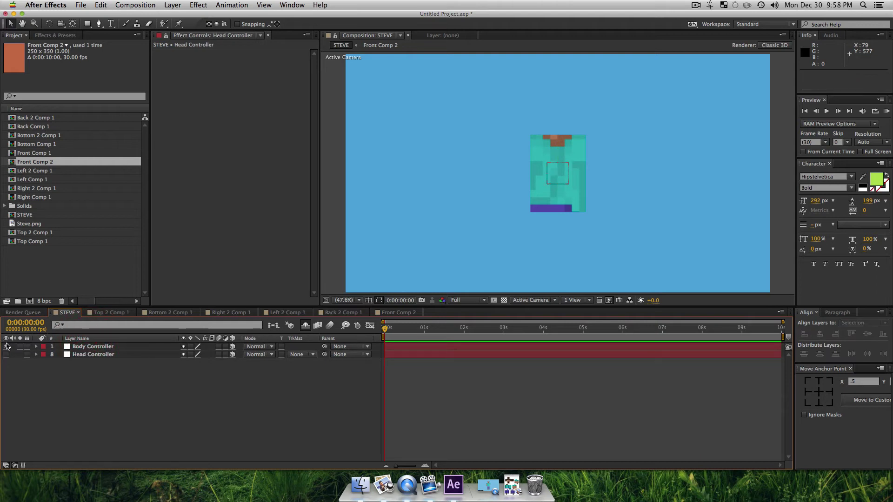
{"action": "left_click", "coordinate": [7, 346]}
{"action": "left_click", "coordinate": [142, 399]}
{"action": "left_click", "coordinate": [304, 327]}
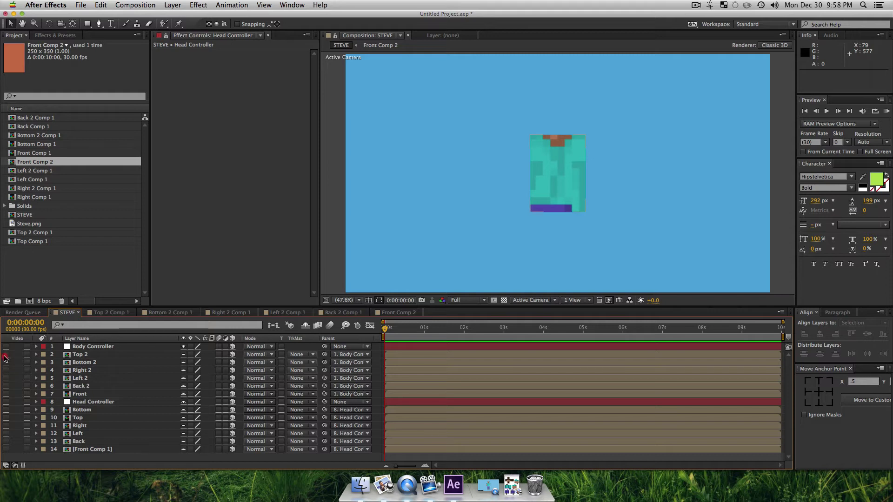
{"action": "left_click", "coordinate": [6, 355]}
{"action": "left_click", "coordinate": [305, 325]}
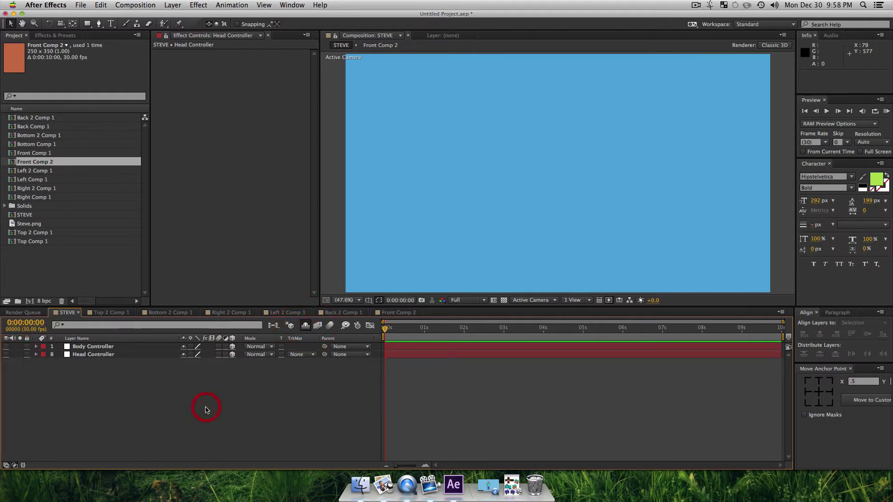
Save the project and create a new orange solid 100 px wide and 300 px high in the STEVE composition.
{"action": "key", "text": "super+s"}
{"action": "key", "text": "super+y"}
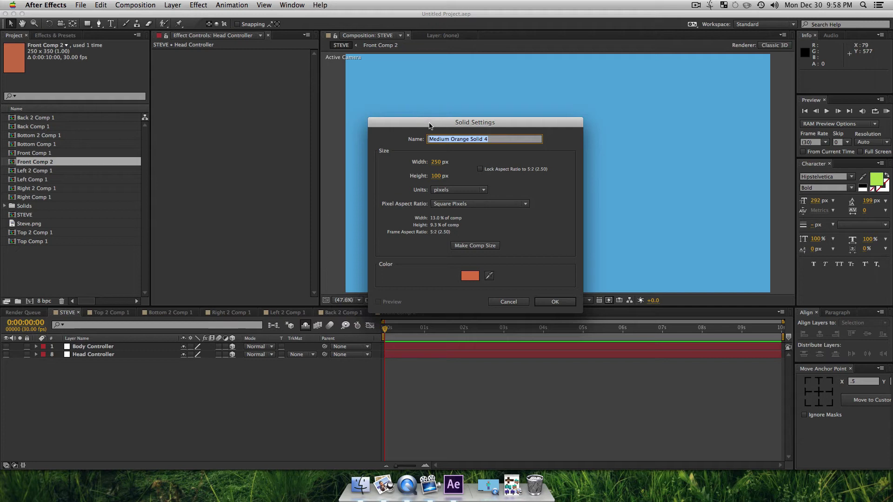
{"action": "left_click_drag", "start_coordinate": [429, 126], "coordinate": [425, 112]}
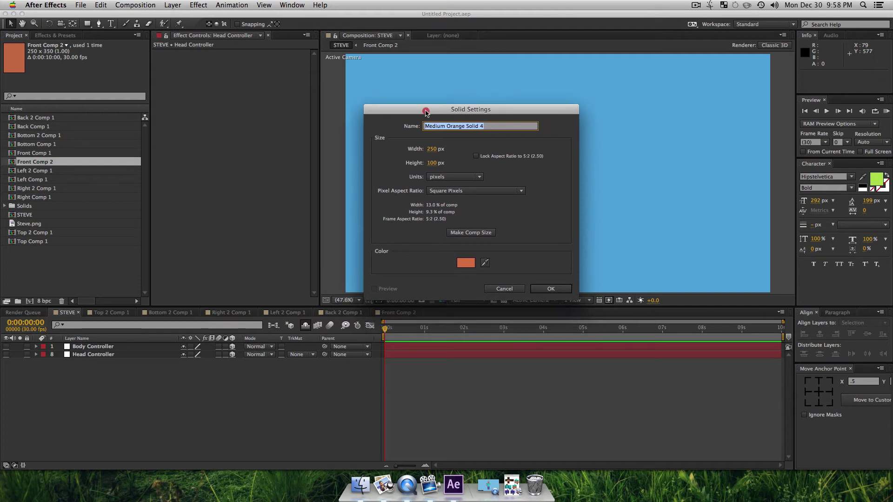
{"action": "left_click", "coordinate": [435, 149]}
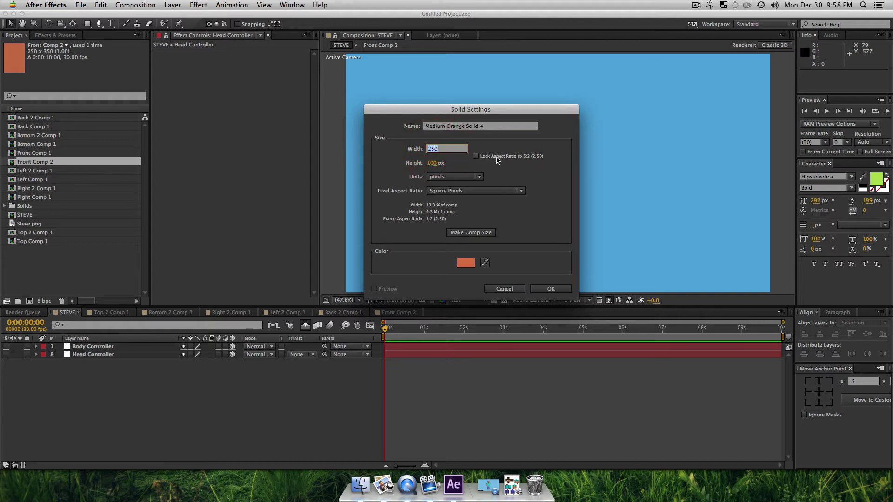
{"action": "type", "text": "100"}
{"action": "key", "text": "Tab"}
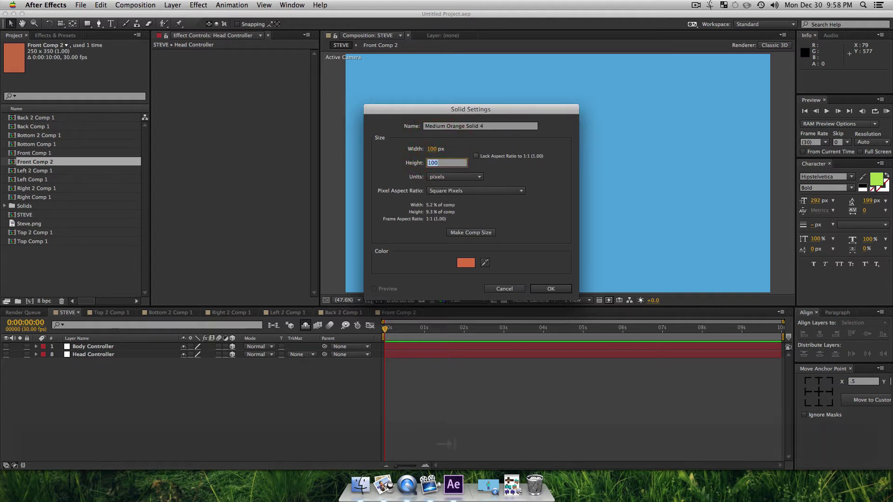
{"action": "type", "text": "300"}
{"action": "key", "text": "Return"}
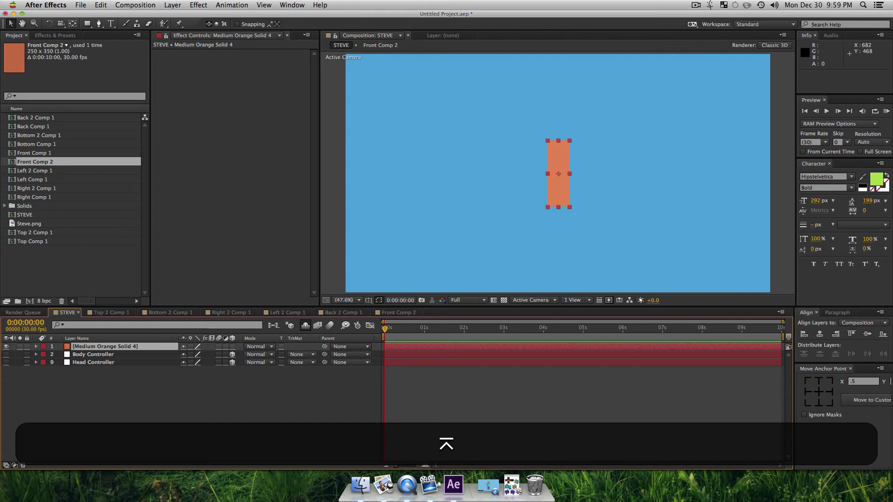
Rename the new orange solid layer to Front 2 and make it a 3D layer.
{"action": "left_click", "coordinate": [91, 347]}
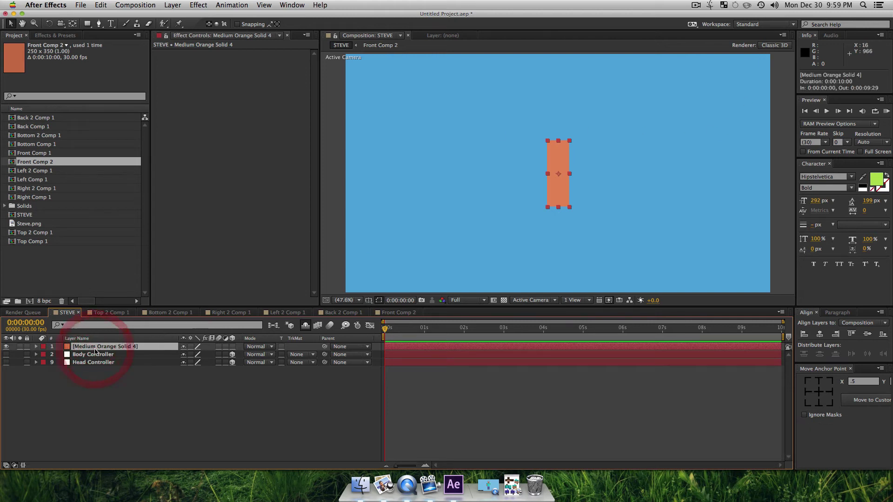
{"action": "key", "text": "Return"}
{"action": "type", "text": "Front 2"}
{"action": "key", "text": "Return"}
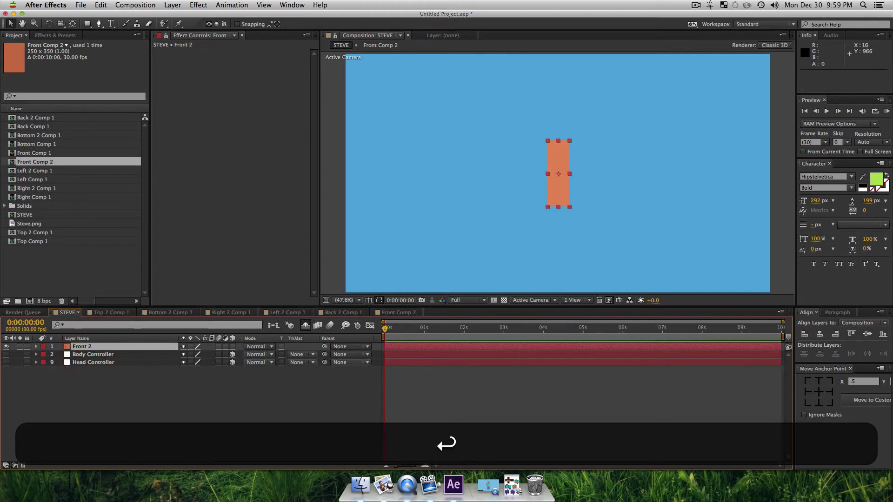
{"action": "left_click", "coordinate": [232, 346]}
{"action": "left_click", "coordinate": [201, 407]}
Duplicate the Front 2 layer and name the copy Back 3.
{"action": "left_click", "coordinate": [82, 346]}
{"action": "key", "text": "super+d"}
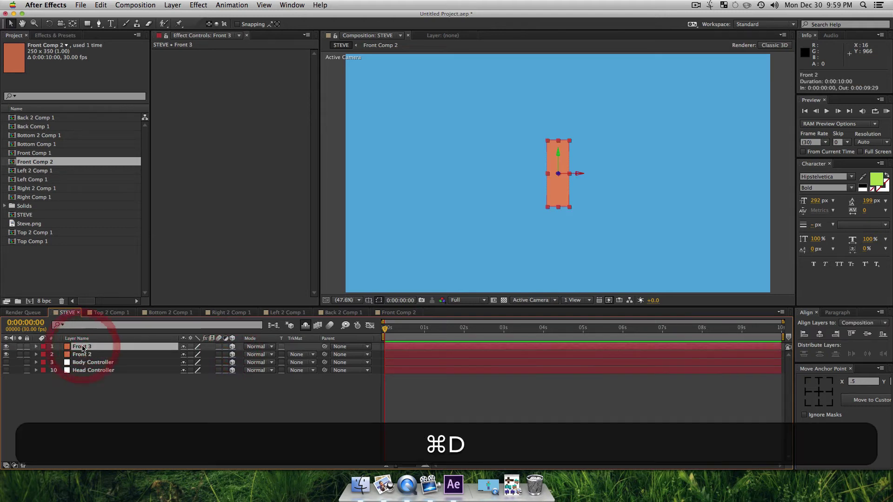
{"action": "key", "text": "Return"}
{"action": "type", "text": "Back"}
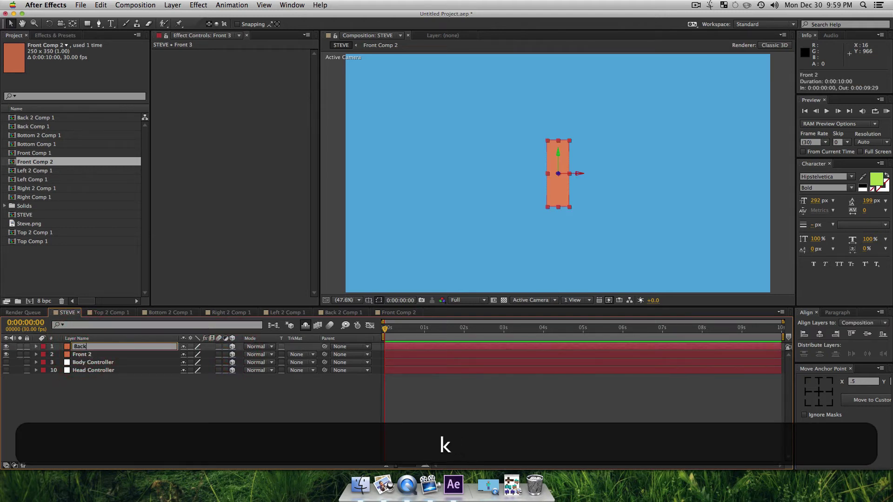
{"action": "type", "text": " 3"}
{"action": "key", "text": "Return"}
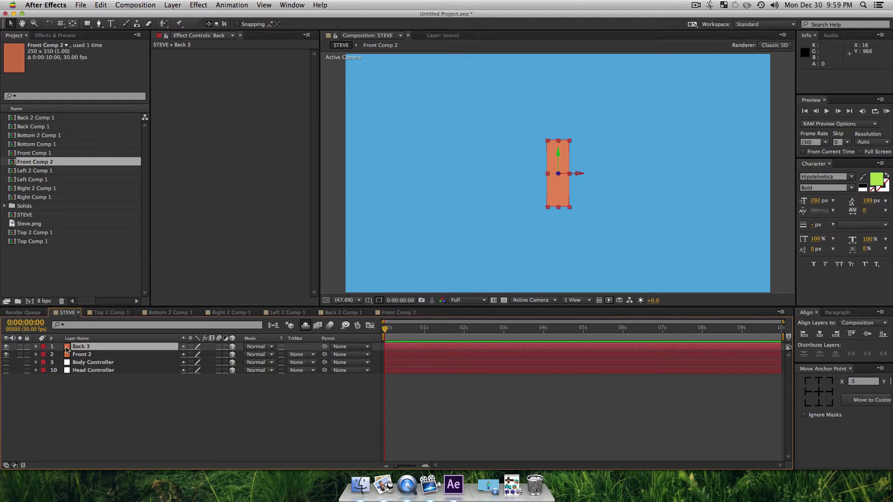
Set the Z position of the Back 3 layer to 100.
{"action": "key", "text": "p"}
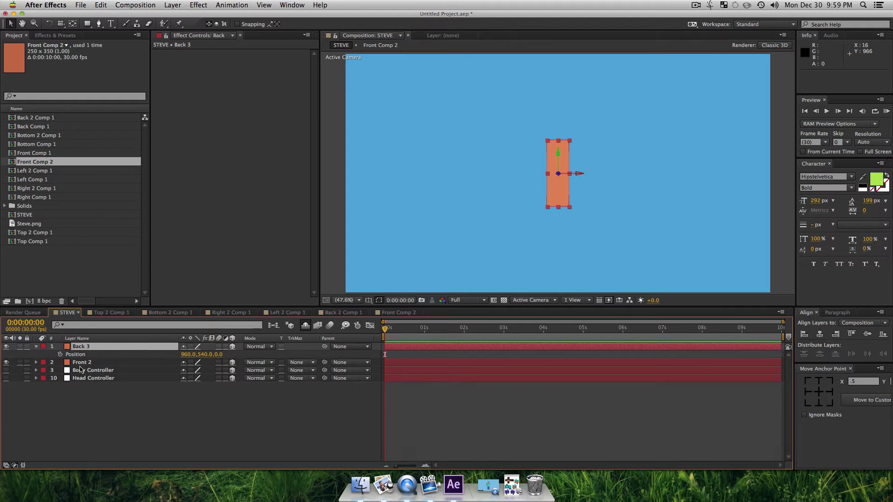
{"action": "left_click", "coordinate": [219, 354]}
{"action": "type", "text": "100"}
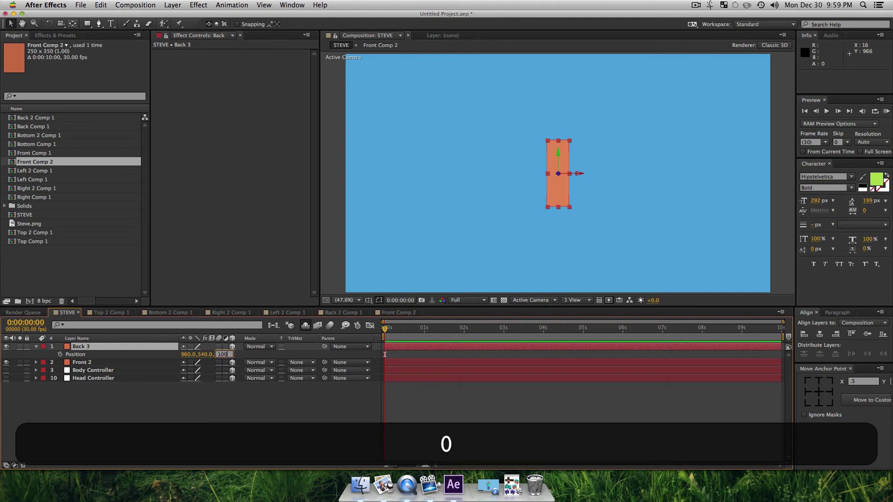
{"action": "key", "text": "Return"}
{"action": "left_click", "coordinate": [199, 433]}
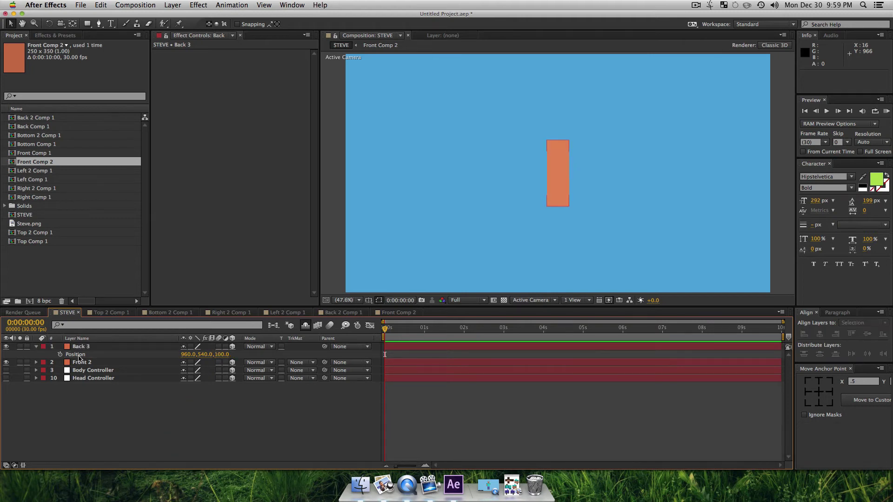
Duplicate the Back 3 layer and name the copy Left 3.
{"action": "left_click", "coordinate": [79, 346]}
{"action": "key", "text": "super+d"}
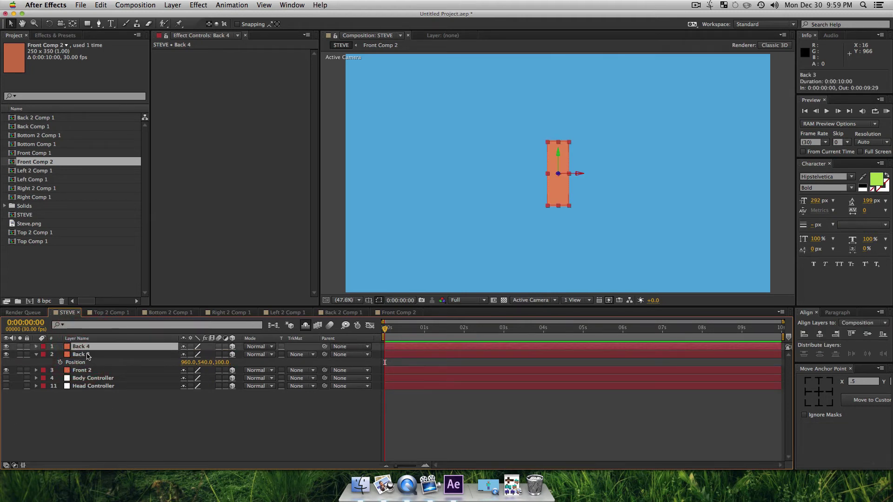
{"action": "key", "text": "Return"}
{"action": "type", "text": "Left 3"}
{"action": "key", "text": "Return"}
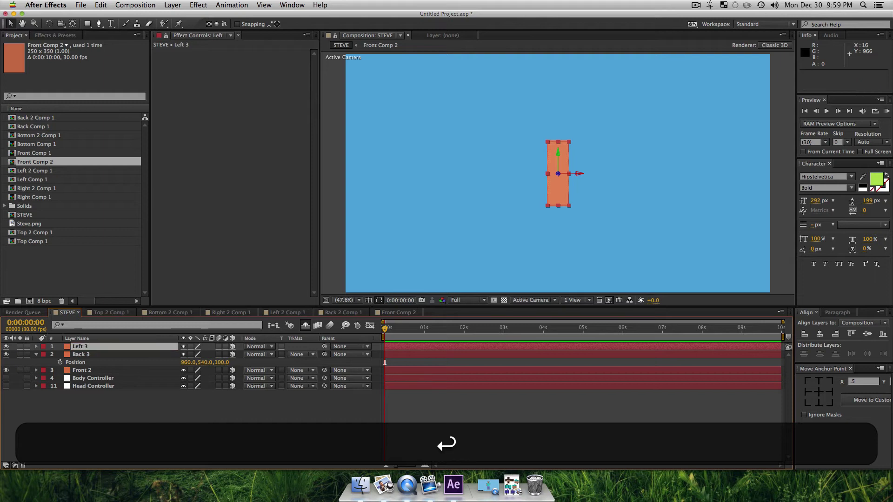
Move the Left 3 layer's anchor point to the middle of its left edge and set its Y Rotation to -270°.
{"action": "key", "text": "r"}
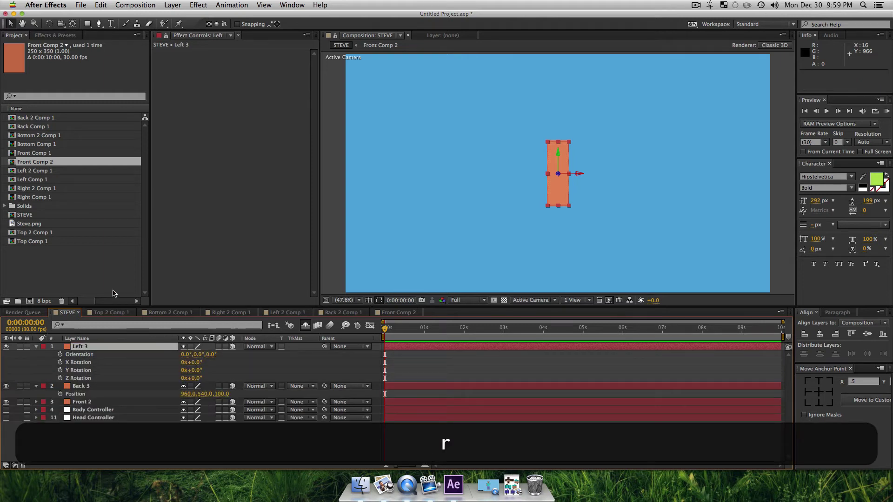
{"action": "left_click", "coordinate": [808, 393]}
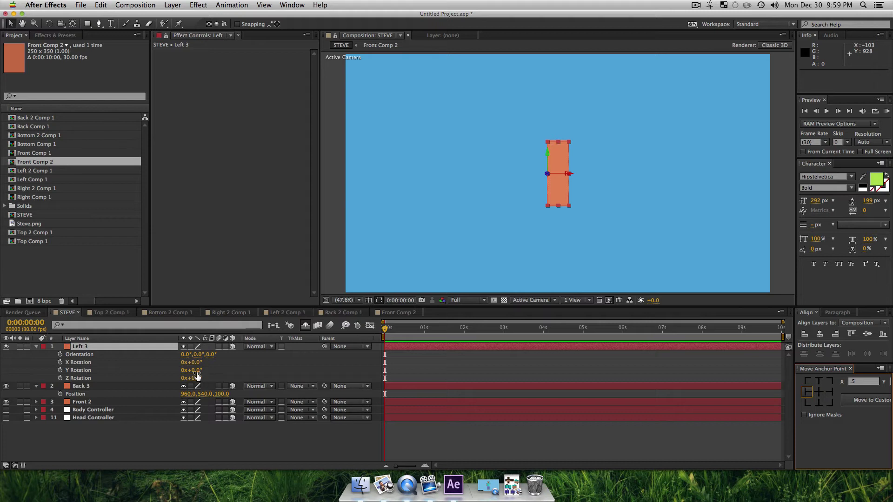
{"action": "left_click_drag", "start_coordinate": [197, 374], "coordinate": [111, 415]}
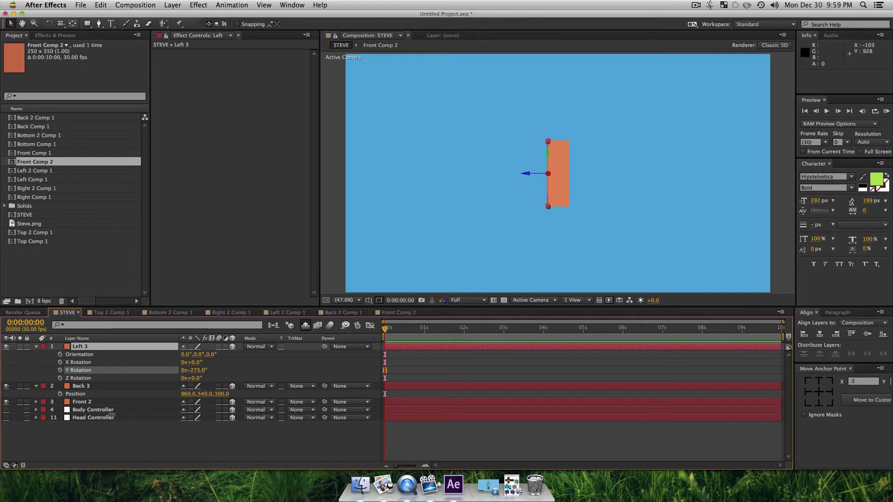
{"action": "left_click", "coordinate": [196, 370]}
{"action": "type", "text": "-20"}
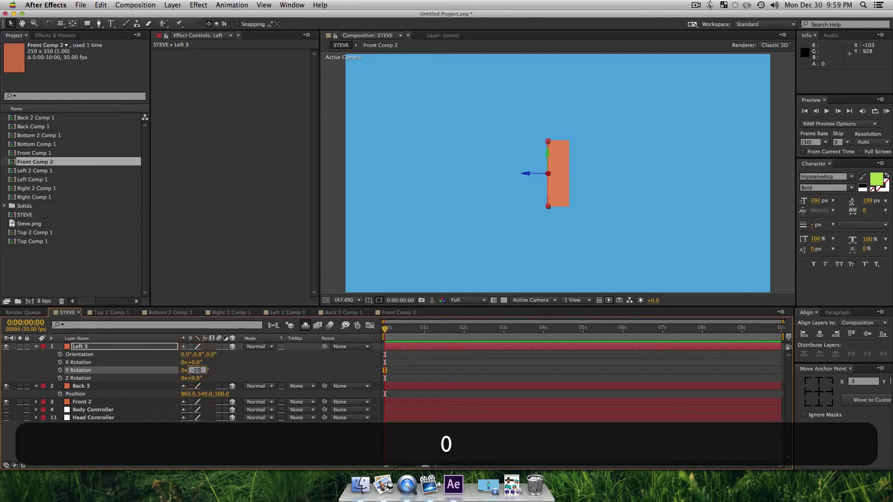
{"action": "key", "text": "Return"}
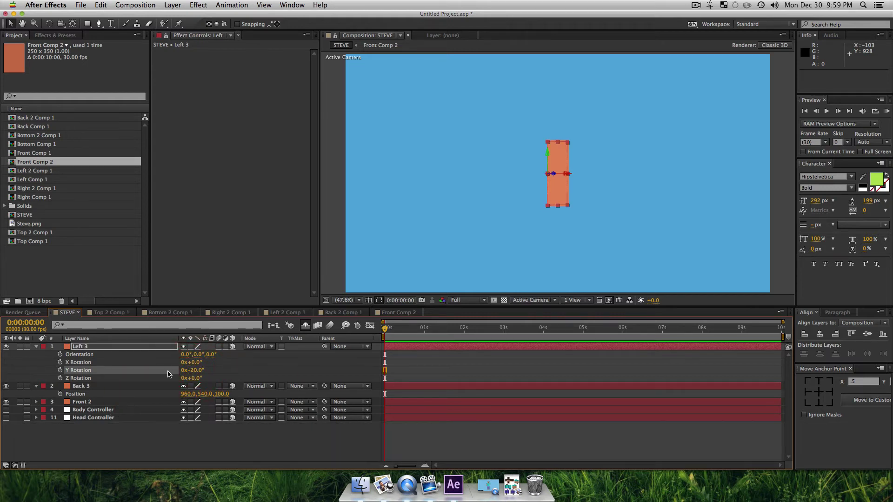
{"action": "left_click", "coordinate": [196, 370]}
{"action": "type", "text": "-270"}
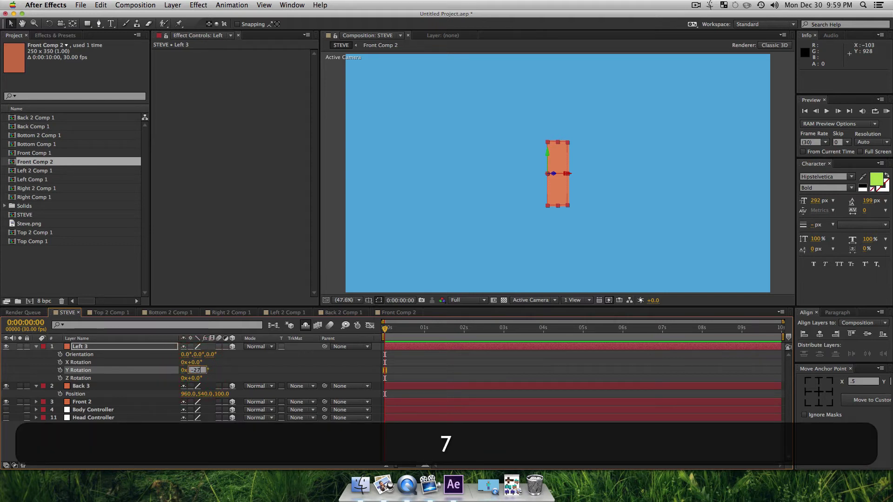
{"action": "key", "text": "Return"}
{"action": "left_click", "coordinate": [161, 430]}
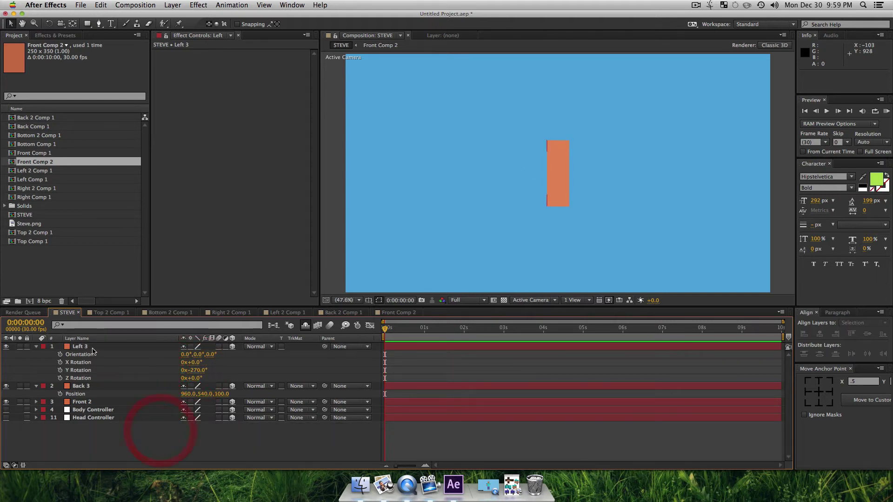
Duplicate the Left 3 layer and name the copy Right 3.
{"action": "left_click", "coordinate": [93, 347]}
{"action": "key", "text": "super+d"}
{"action": "key", "text": "Return"}
{"action": "type", "text": "Right 3"}
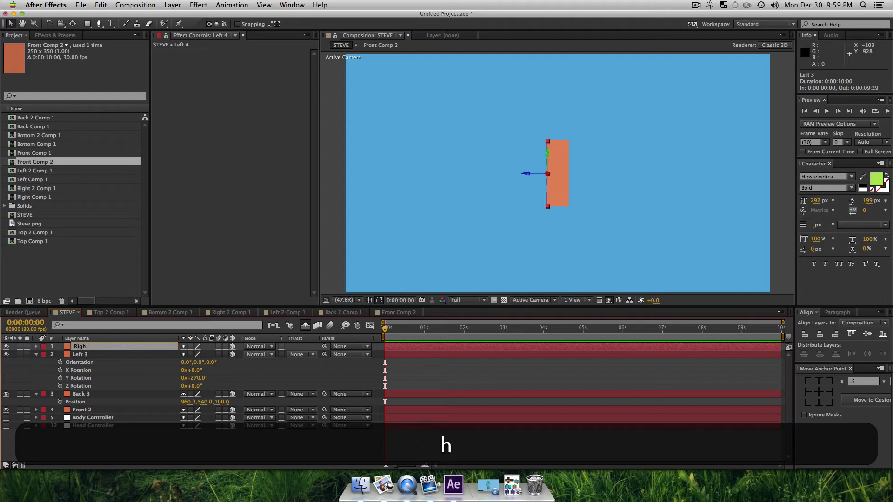
{"action": "key", "text": "Return"}
Shift the Right 3 layer 100 px along X by setting its X position to 910+100.
{"action": "key", "text": "p"}
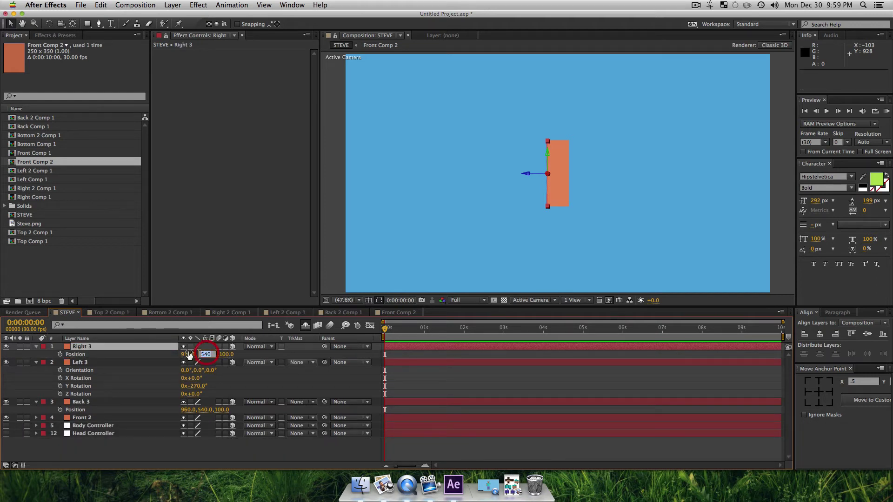
{"action": "left_click", "coordinate": [189, 354]}
{"action": "key", "text": "Right"}
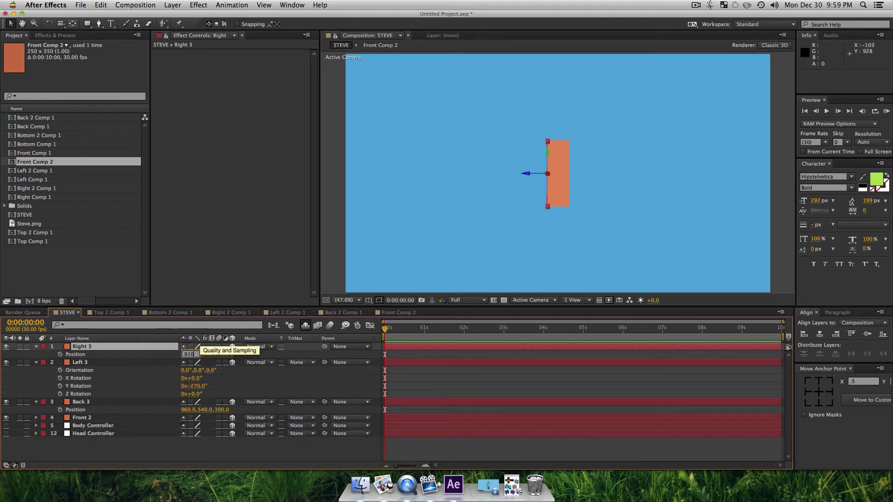
{"action": "type", "text": "+100"}
{"action": "key", "text": "Return"}
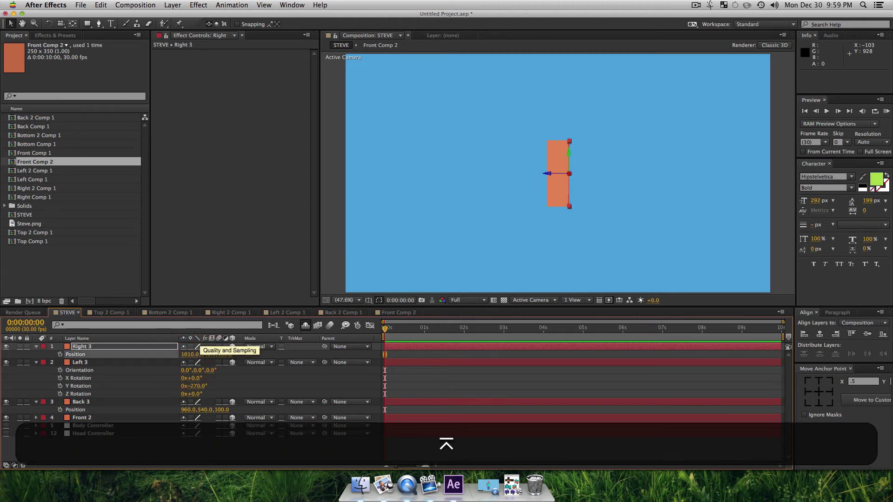
{"action": "left_click", "coordinate": [174, 450]}
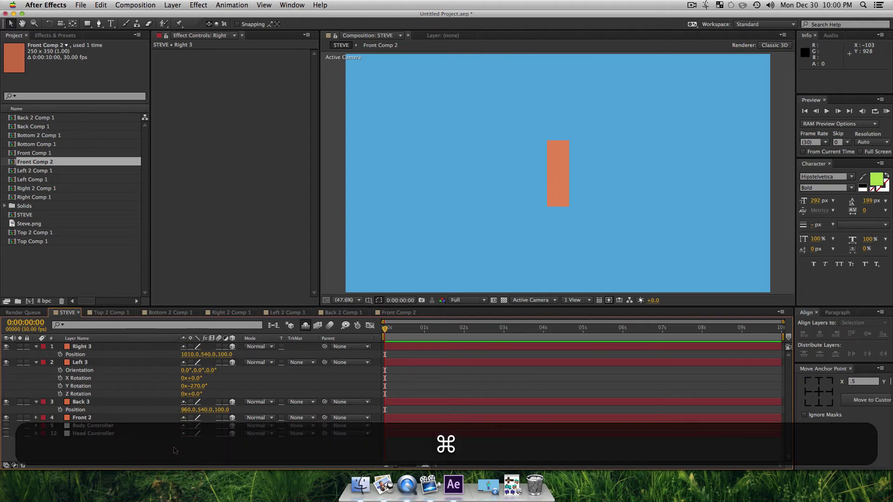
Collapse the expanded properties of all layers in the STEVE timeline and clear the selection.
{"action": "key", "text": "super+a"}
{"action": "key", "text": "super+u"}
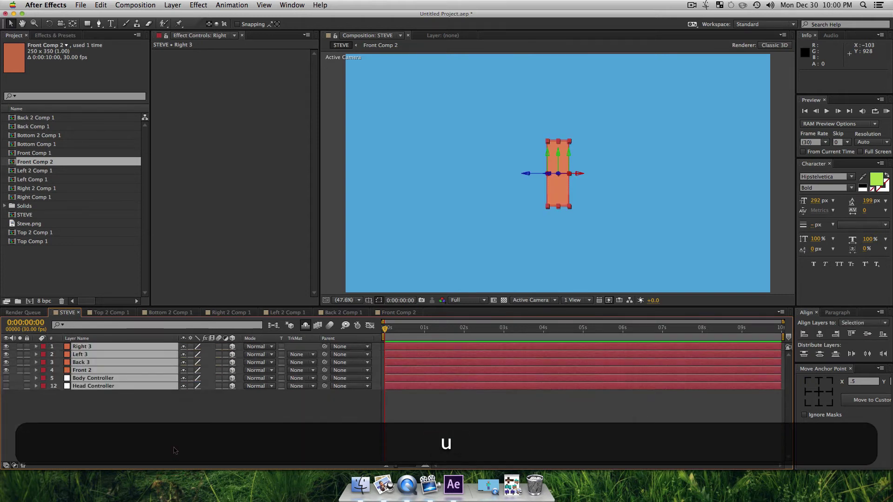
{"action": "left_click", "coordinate": [166, 450]}
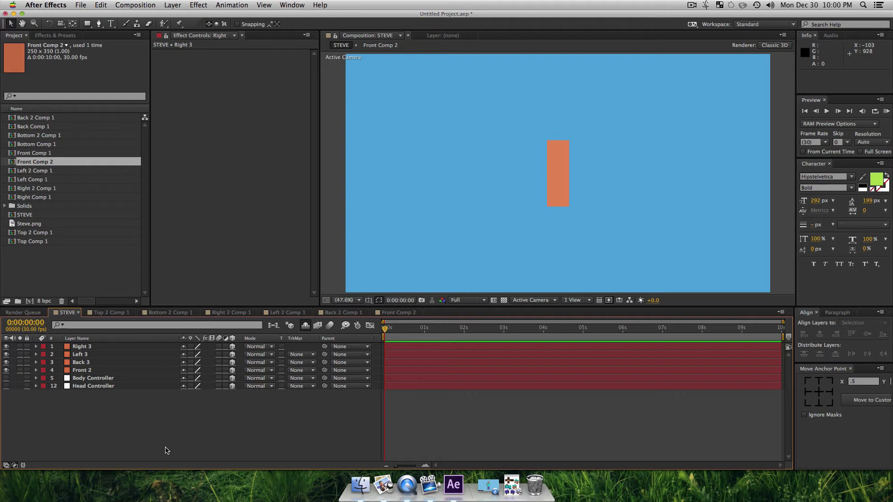
Create another orange solid 100 px wide and 100 px high.
{"action": "key", "text": "super+y"}
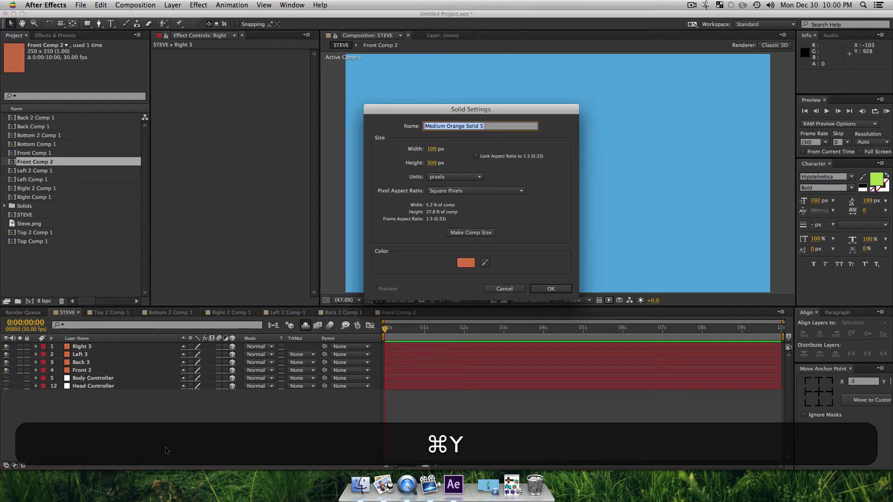
{"action": "left_click", "coordinate": [432, 163]}
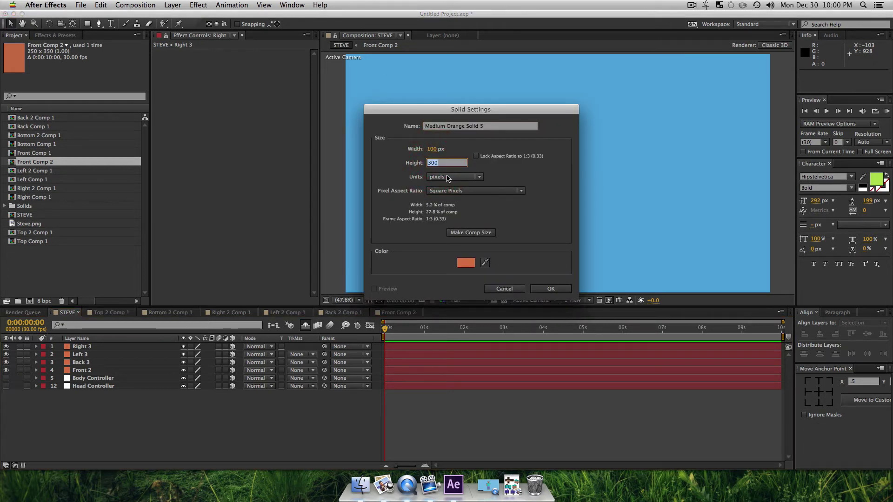
{"action": "type", "text": "100"}
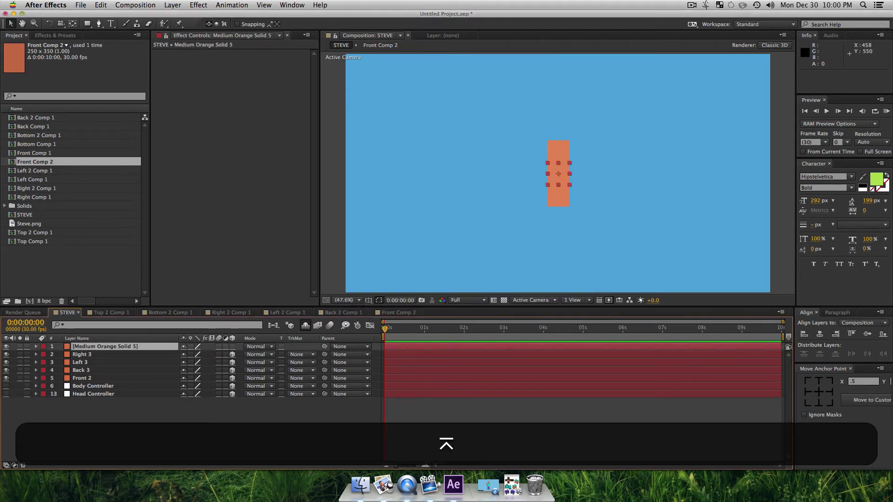
Rename the new square solid layer to Top 3 and show its Position property.
{"action": "left_click", "coordinate": [108, 348]}
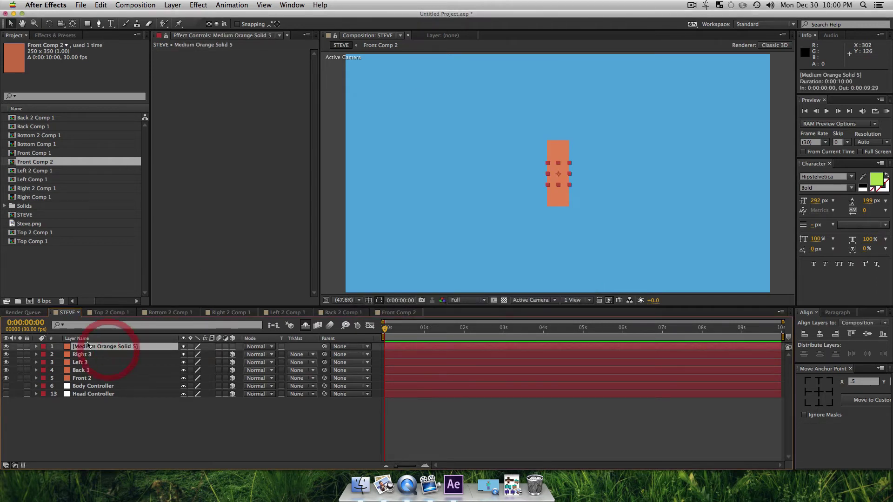
{"action": "key", "text": "Return"}
{"action": "type", "text": "Top 3"}
{"action": "key", "text": "Return"}
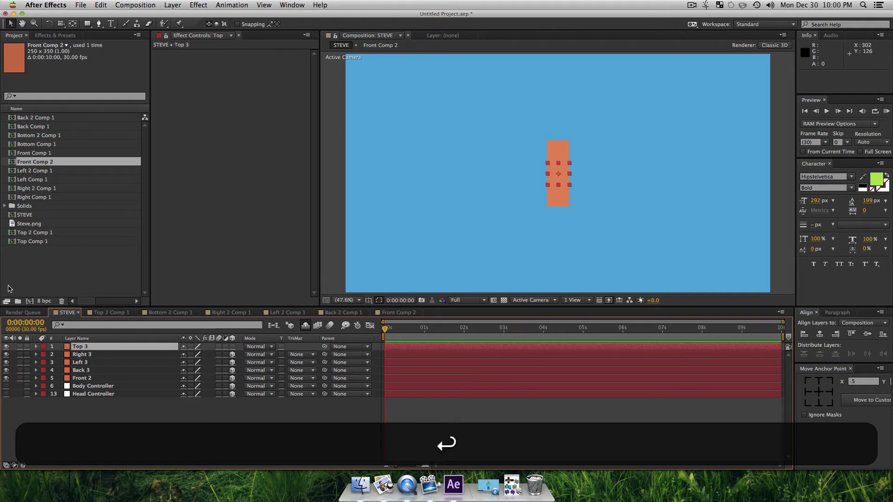
{"action": "key", "text": "p"}
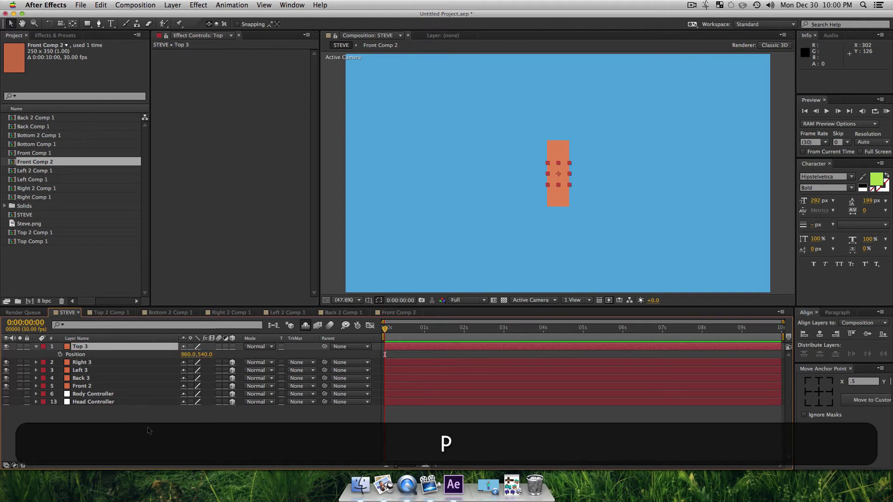
Make the Top 3 layer 3D and set its Y position to 380.
{"action": "left_click", "coordinate": [232, 347]}
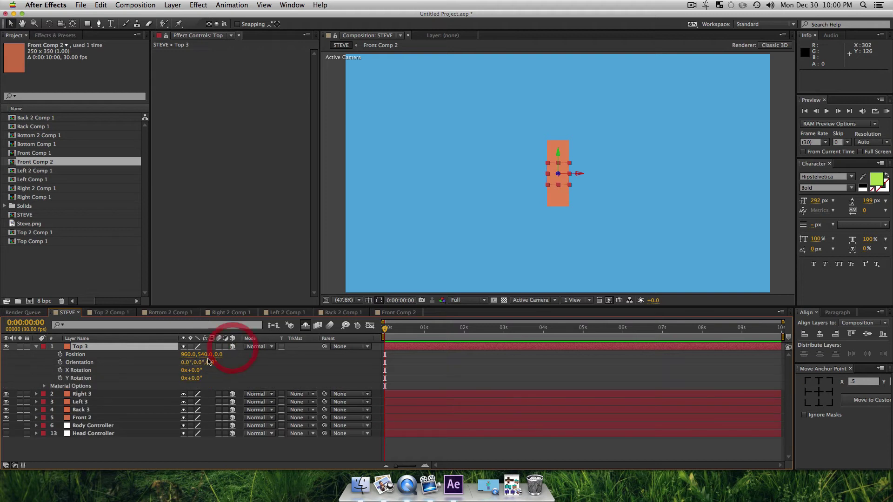
{"action": "left_click_drag", "start_coordinate": [206, 358], "coordinate": [130, 365]}
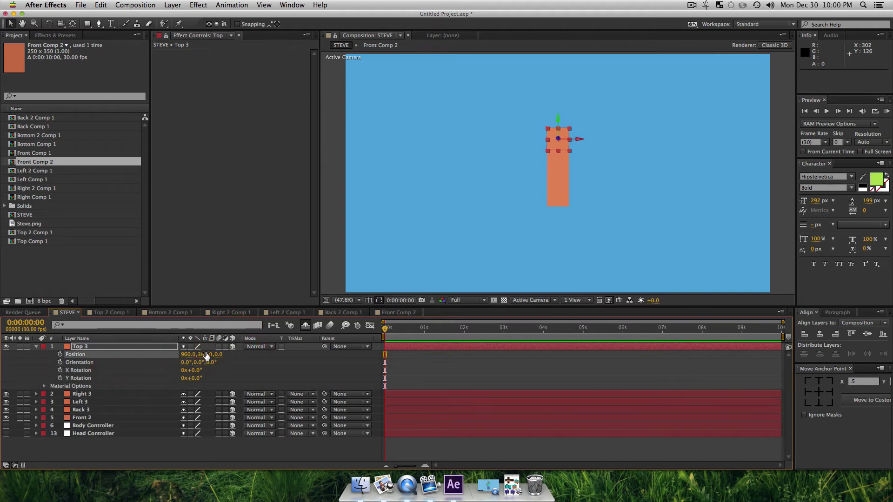
{"action": "left_click", "coordinate": [203, 354]}
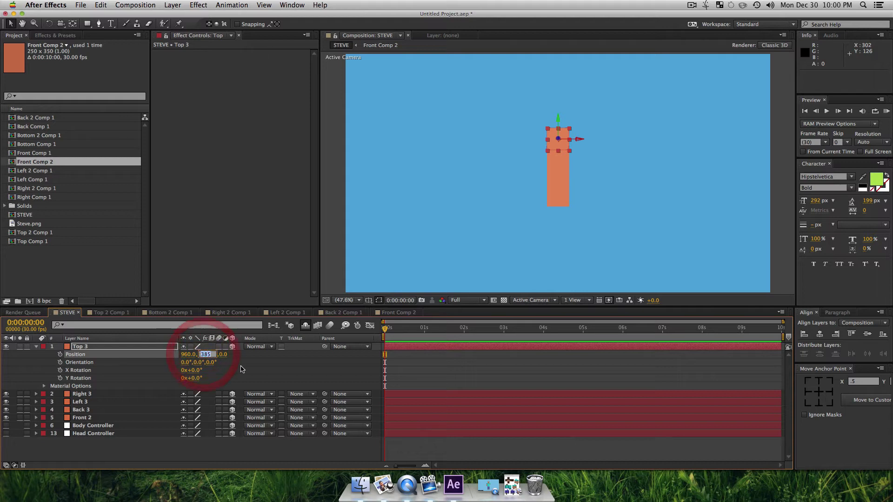
{"action": "type", "text": "380"}
{"action": "key", "text": "Return"}
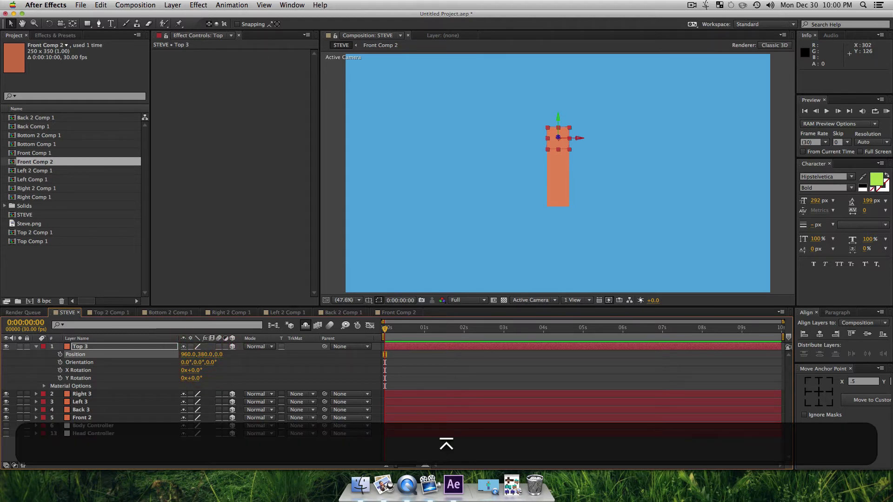
Try lowering the Top 3 layer's opacity to 1%, and undo both that and its last position change.
{"action": "left_click", "coordinate": [104, 348]}
{"action": "key", "text": "t"}
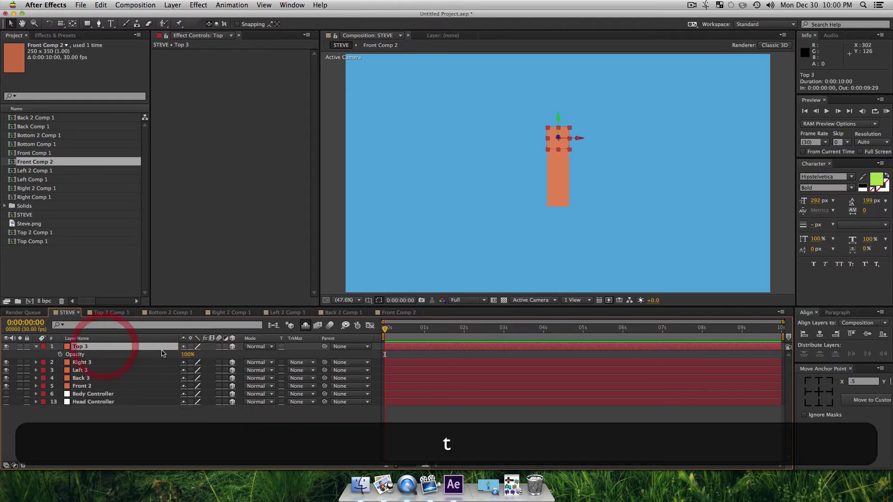
{"action": "left_click_drag", "start_coordinate": [186, 355], "coordinate": [163, 356]}
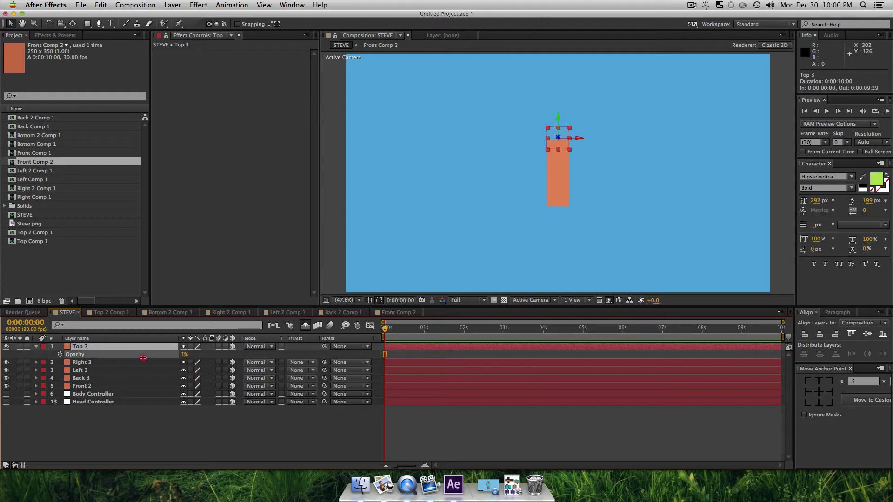
{"action": "left_click", "coordinate": [143, 358]}
{"action": "key", "text": "super+z"}
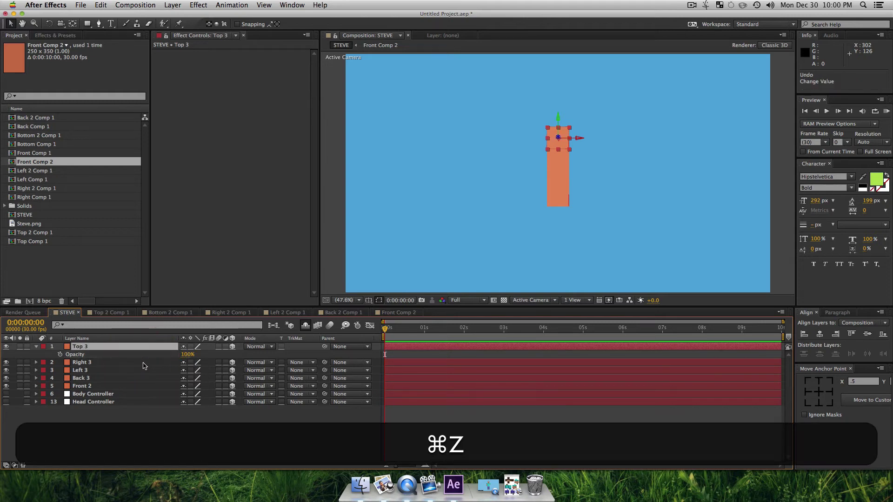
{"action": "key", "text": "super+z"}
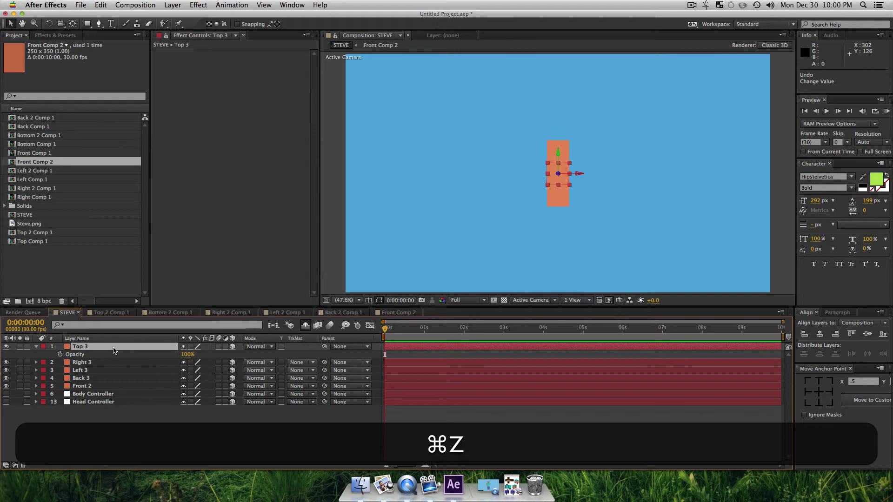
Show the Top 3 layer's position and recolor its solid to dark brown 5F2F18.
{"action": "left_click", "coordinate": [113, 350]}
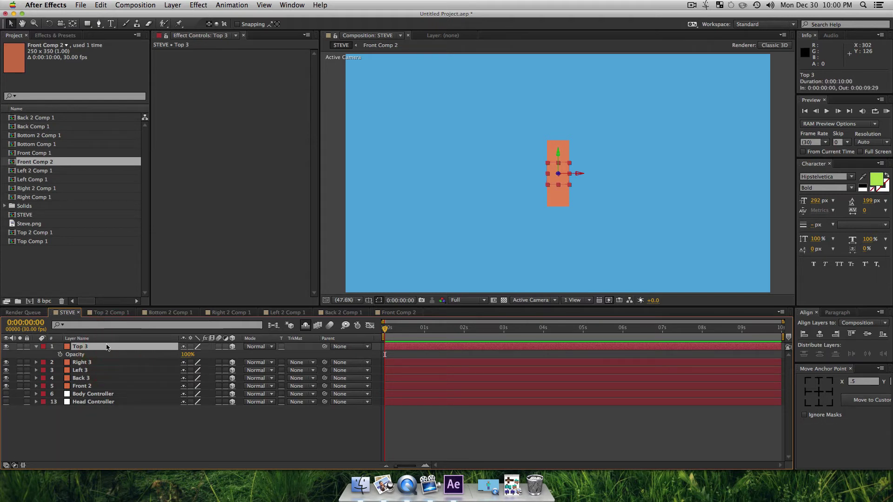
{"action": "key", "text": "p"}
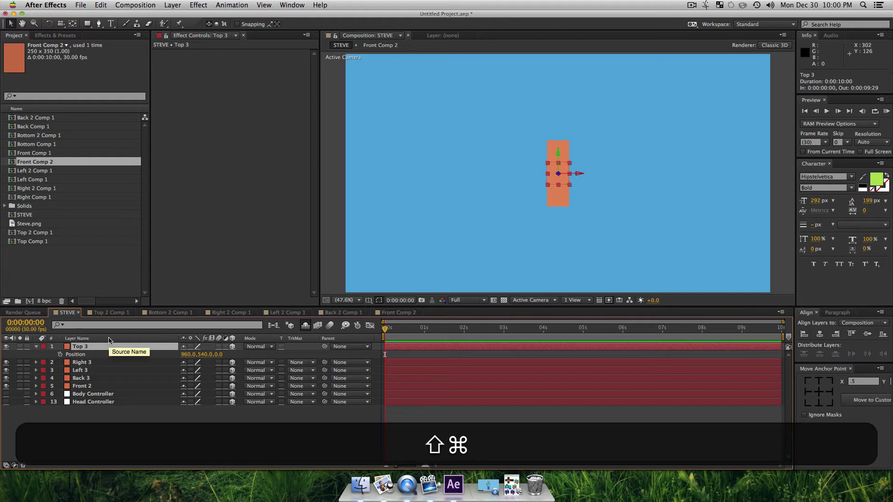
{"action": "key", "text": "super+shift+y"}
{"action": "left_click", "coordinate": [681, 268]}
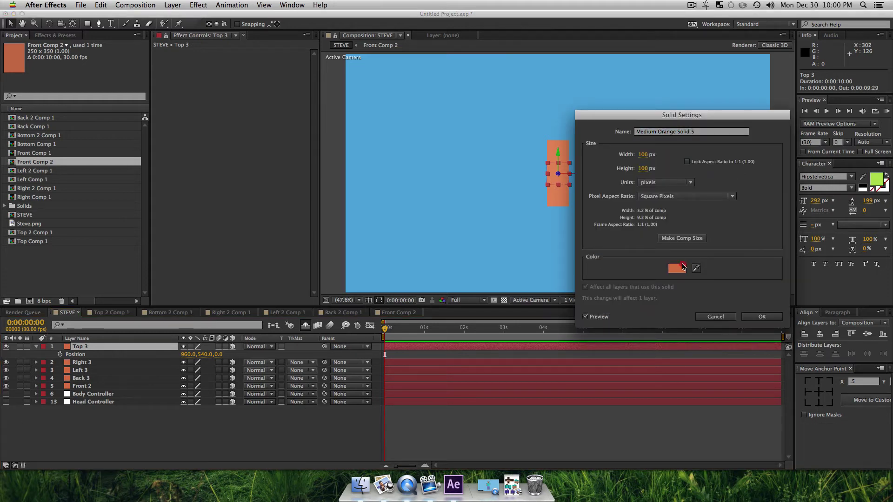
{"action": "left_click_drag", "start_coordinate": [60, 114], "coordinate": [96, 145]}
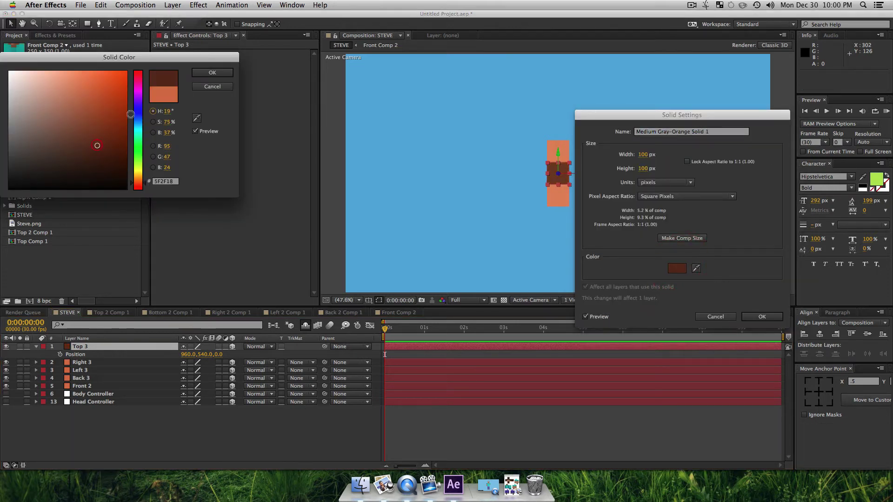
{"action": "left_click", "coordinate": [209, 73]}
{"action": "left_click", "coordinate": [761, 317]}
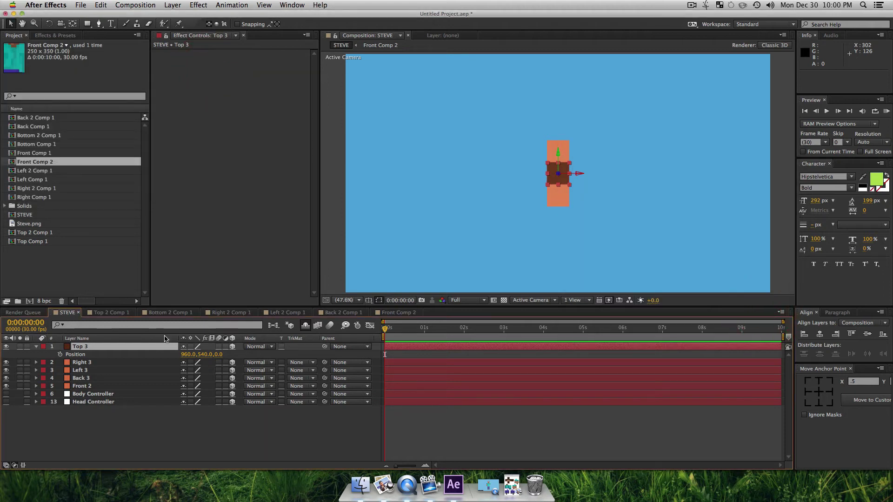
Set the Top 3 layer's Y position to 440 and move its anchor point to the center of its top edge.
{"action": "left_click_drag", "start_coordinate": [204, 356], "coordinate": [155, 360]}
{"action": "left_click", "coordinate": [204, 356]}
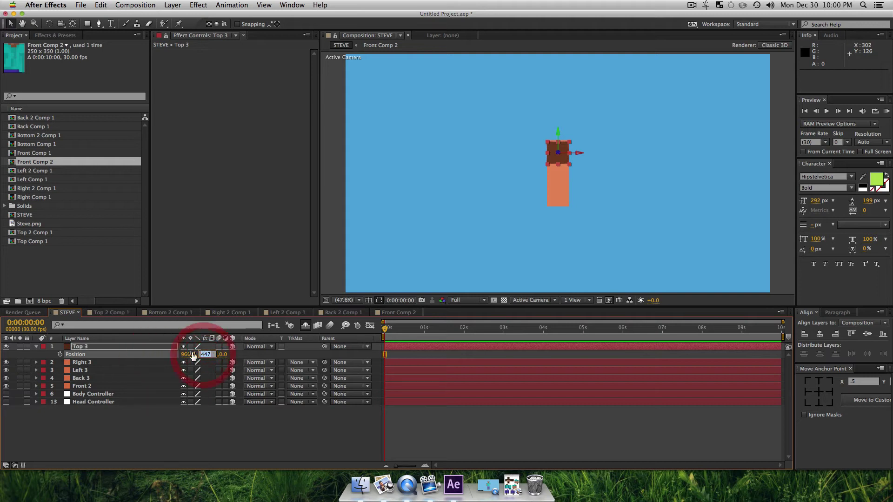
{"action": "type", "text": "440"}
{"action": "key", "text": "Return"}
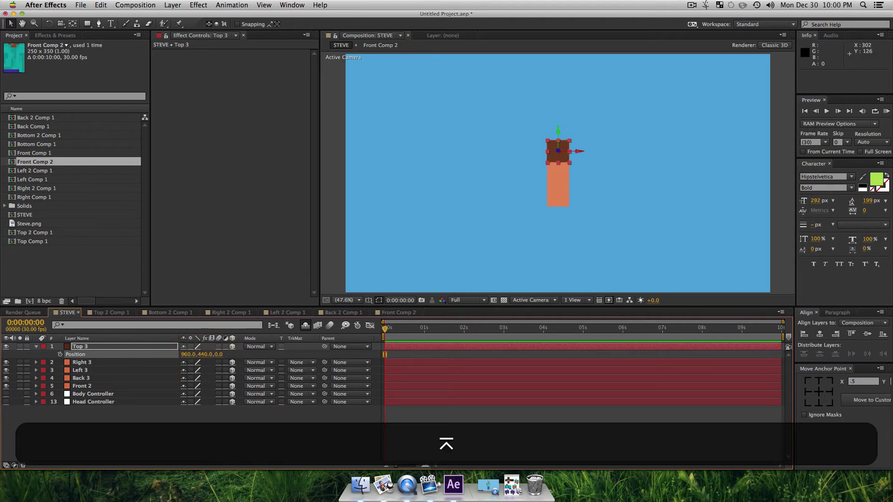
{"action": "left_click", "coordinate": [817, 382]}
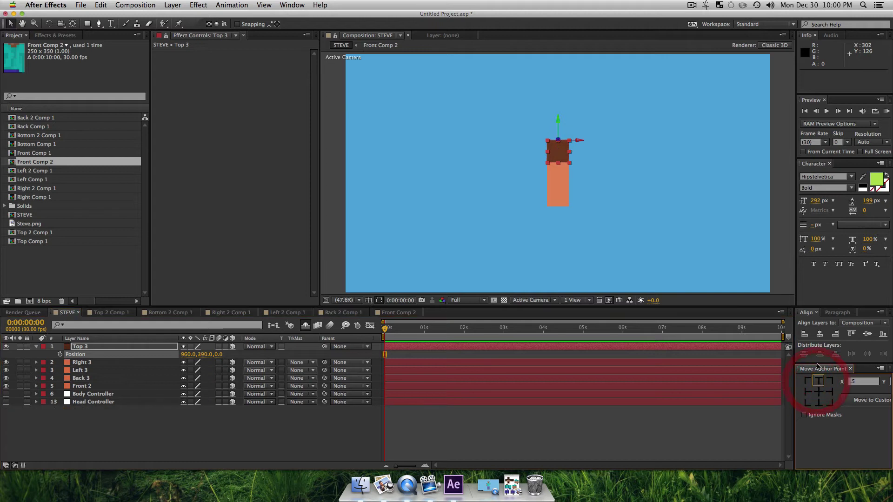
Rotate the Top 3 layer 90° around its X axis and clear the selection.
{"action": "left_click", "coordinate": [108, 350]}
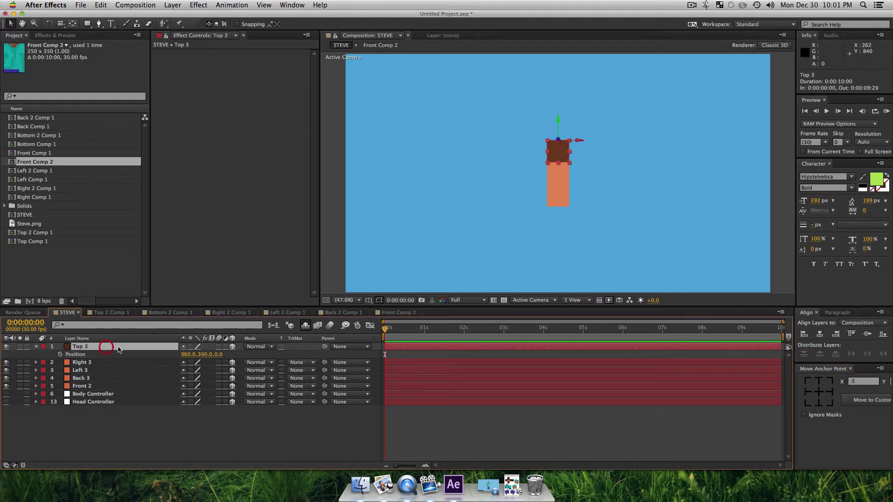
{"action": "key", "text": "r"}
{"action": "left_click_drag", "start_coordinate": [194, 371], "coordinate": [205, 372]}
{"action": "key", "text": "super+z"}
{"action": "key", "text": "super+z"}
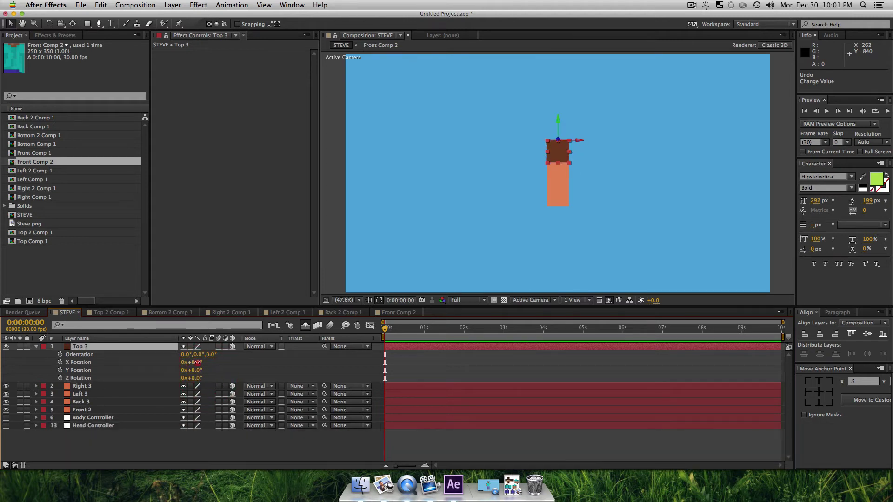
{"action": "left_click_drag", "start_coordinate": [196, 362], "coordinate": [233, 364]}
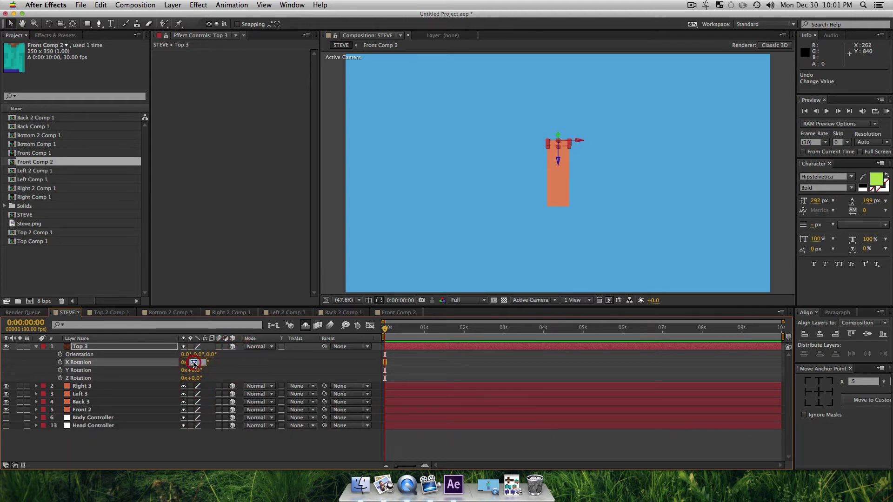
{"action": "type", "text": "90"}
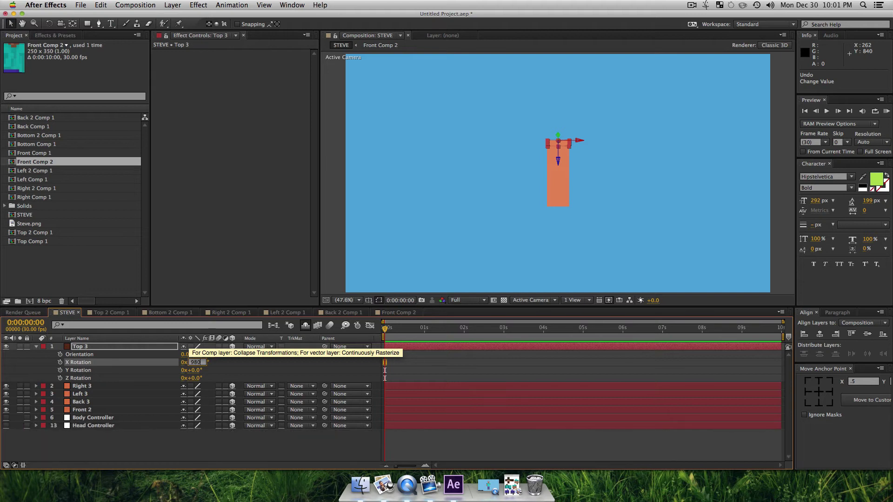
{"action": "key", "text": "BackSpace"}
{"action": "type", "text": "0"}
{"action": "key", "text": "Return"}
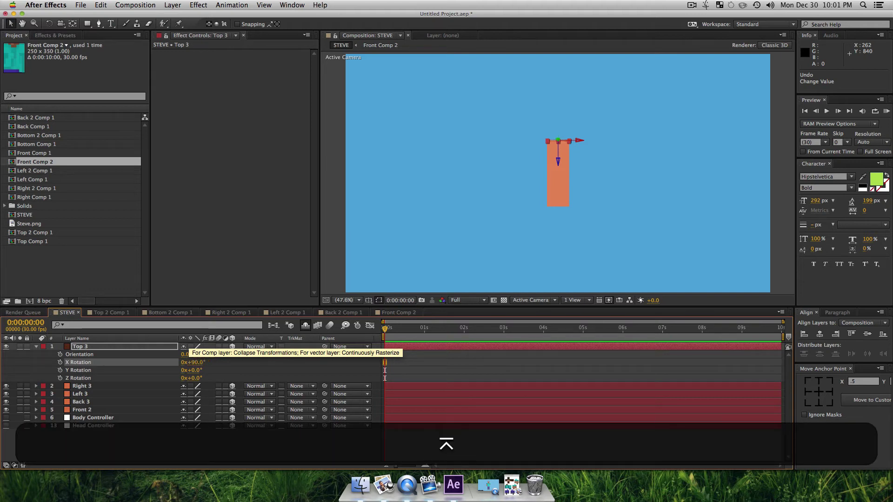
{"action": "left_click", "coordinate": [114, 437]}
Duplicate the Top 3 layer and rename the copy Bottom 3.
{"action": "left_click", "coordinate": [85, 347]}
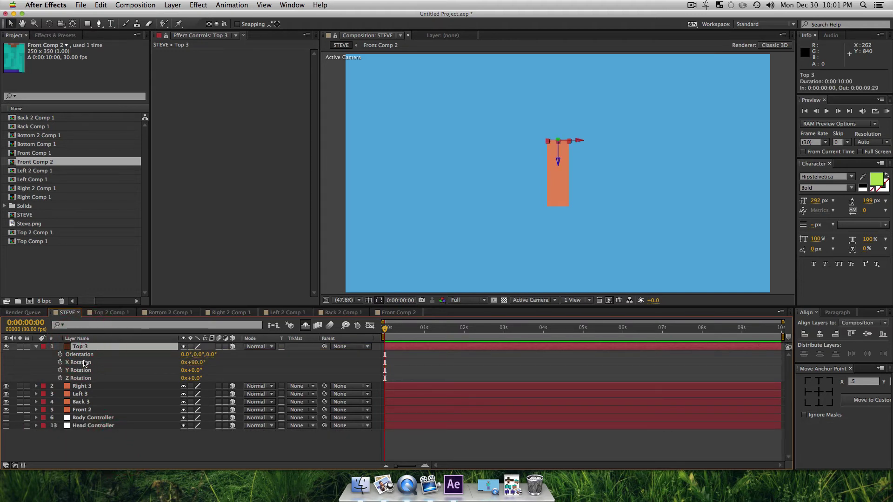
{"action": "key", "text": "super+d"}
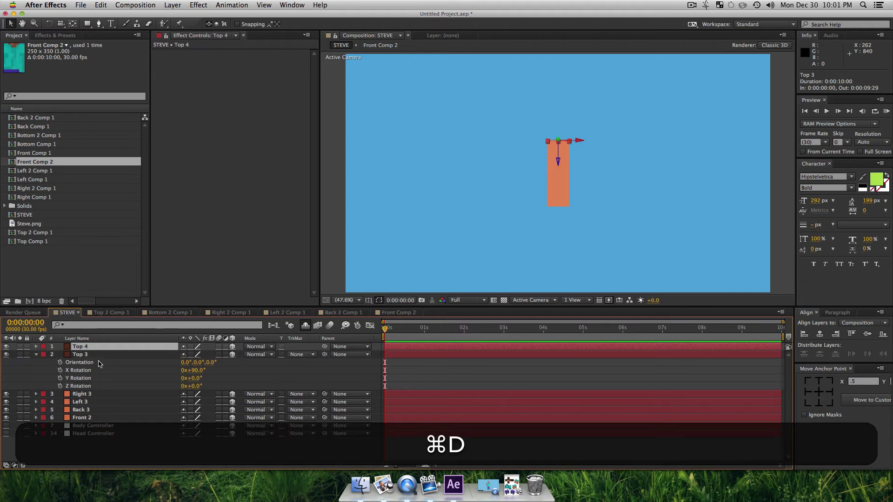
{"action": "key", "text": "Return"}
{"action": "type", "text": "Bottom 3"}
{"action": "key", "text": "Return"}
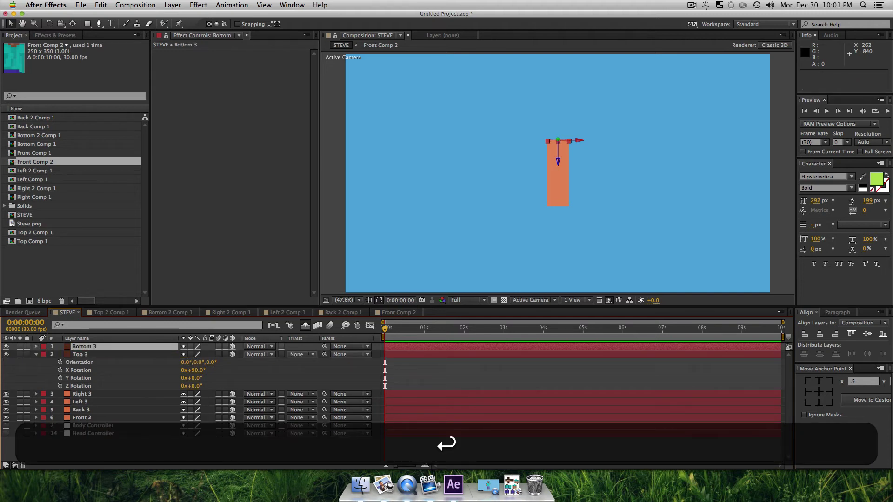
Shift the Bottom 3 layer down by setting its Y position to 390+300.
{"action": "key", "text": "p"}
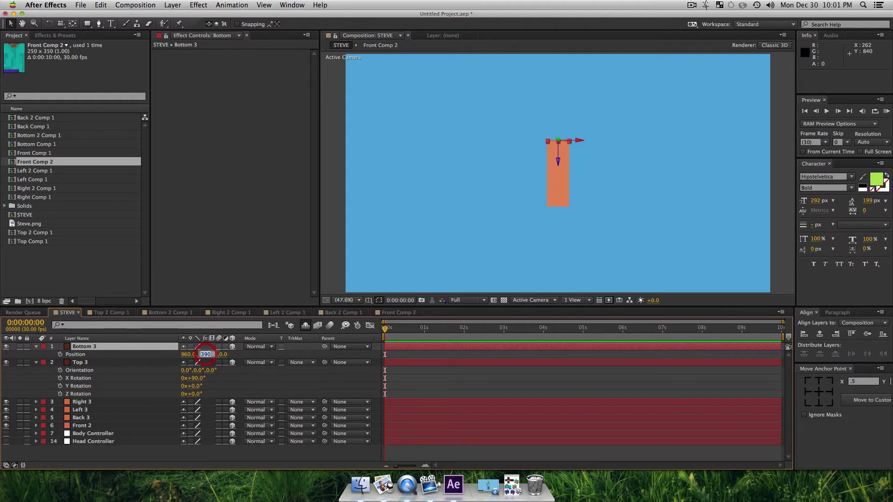
{"action": "key", "text": "Right"}
{"action": "type", "text": "+3"}
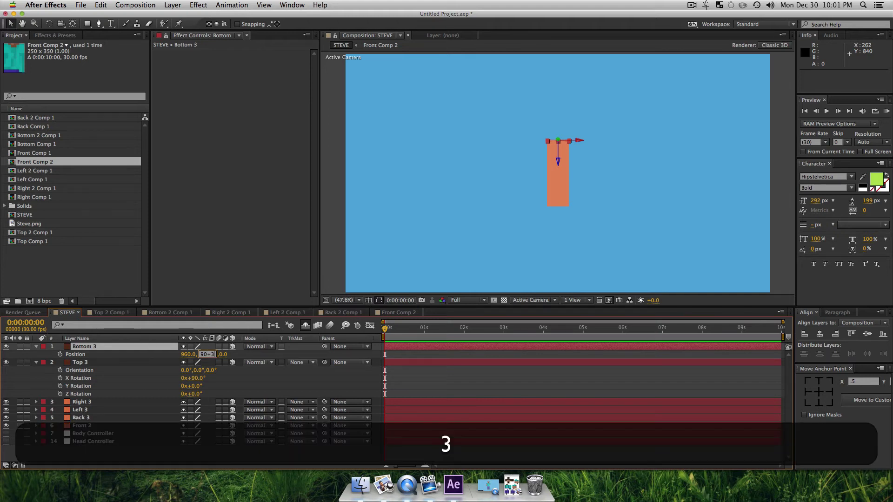
{"action": "type", "text": "00"}
{"action": "key", "text": "Return"}
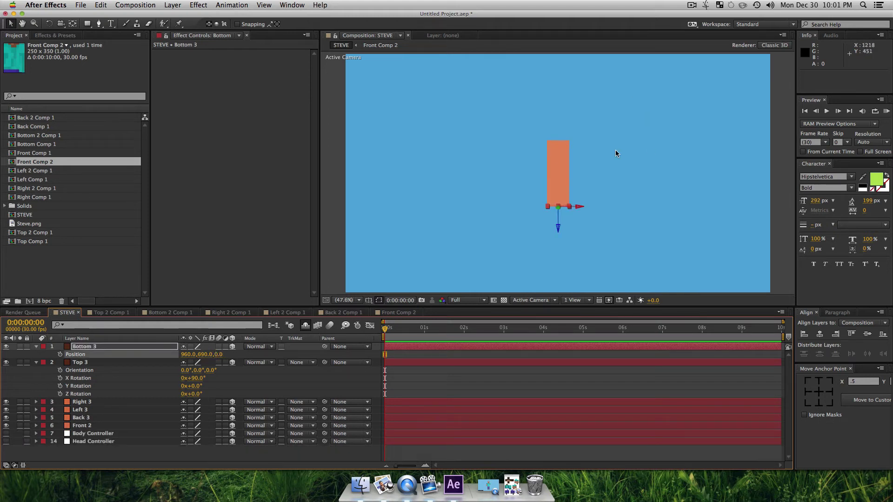
Collapse the expanded properties of the six limb face layers, Bottom 3 through Front 2, and clear the selection.
{"action": "left_click", "coordinate": [93, 458]}
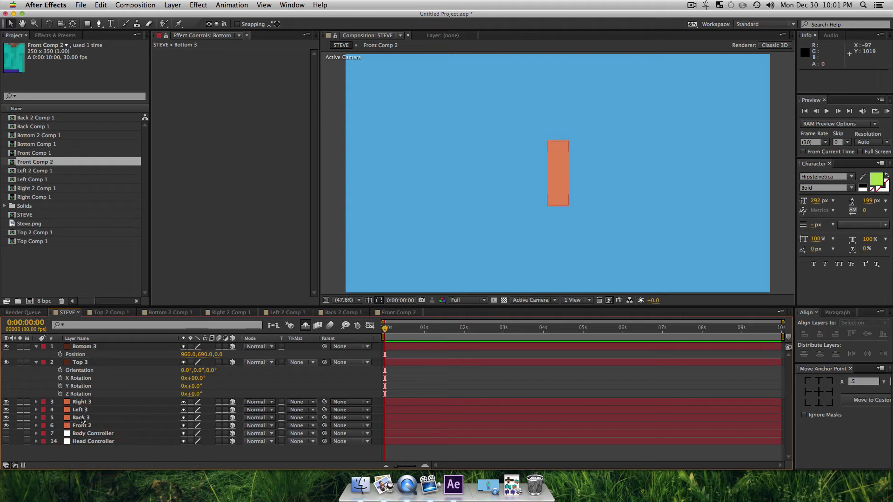
{"action": "left_click", "coordinate": [84, 426]}
{"action": "left_click", "coordinate": [78, 349], "text": "shift"}
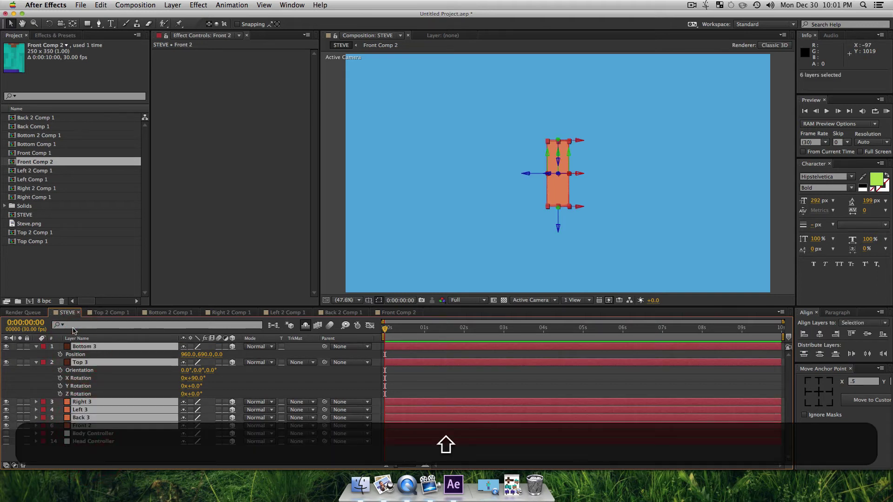
{"action": "key", "text": "u"}
{"action": "left_click", "coordinate": [91, 453]}
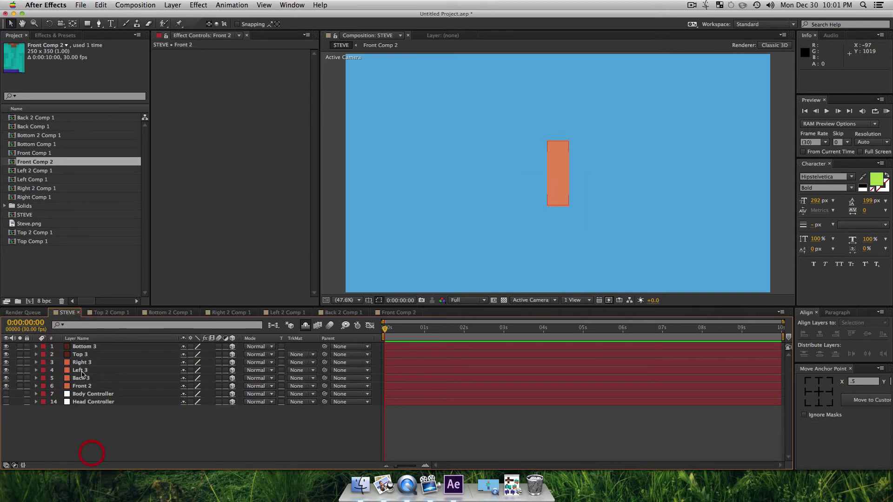
Pre-compose the Bottom 3 layer with all attributes left in STEVE.
{"action": "left_click", "coordinate": [92, 347]}
{"action": "key", "text": "shift"}
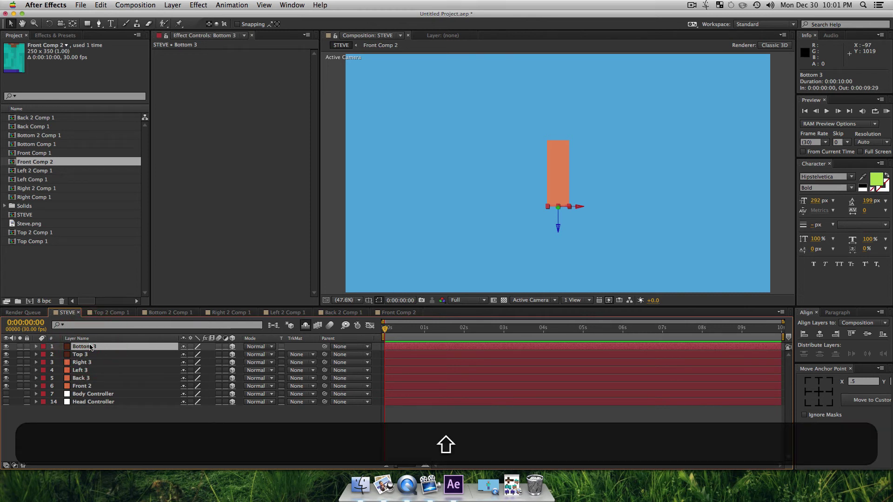
{"action": "key", "text": "shift+super+c"}
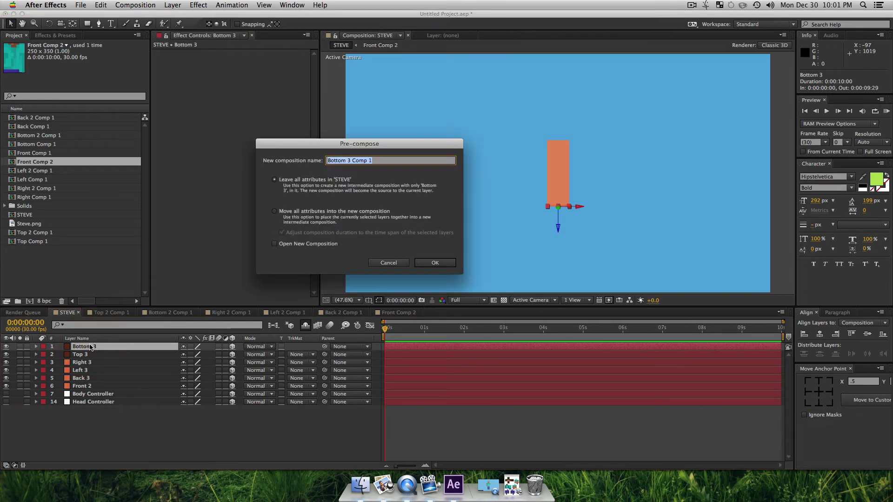
{"action": "key", "text": "Return"}
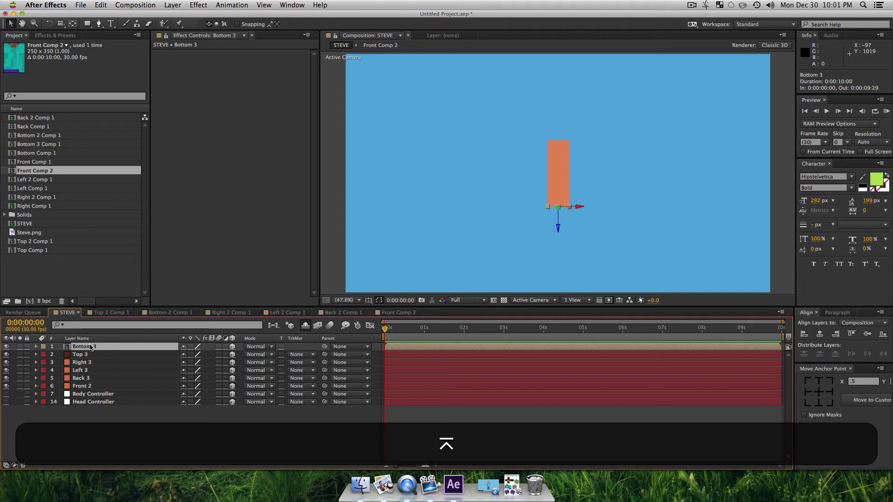
Pre-compose the Top 3 and Right 3 layers separately, each with the default name and attributes left in STEVE.
{"action": "key", "text": "2"}
{"action": "key", "text": "shift+super+c"}
{"action": "key", "text": "shift+super+Return"}
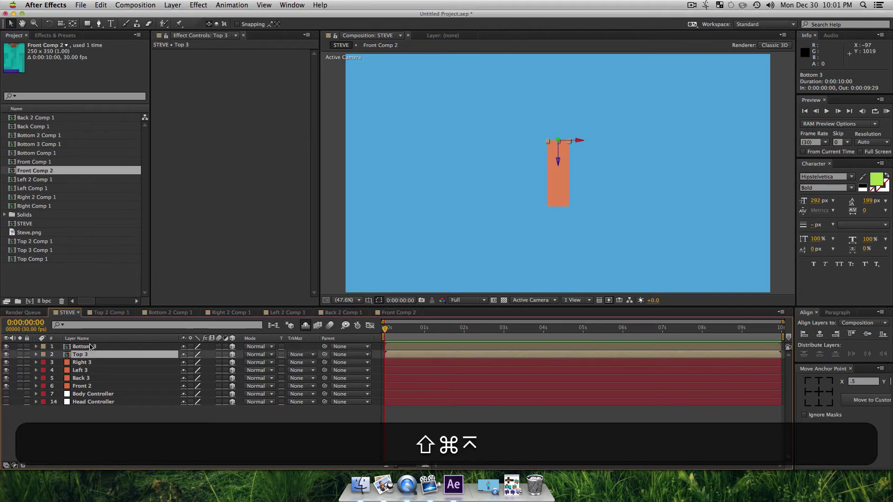
{"action": "key", "text": "3"}
{"action": "key", "text": "shift+super+c"}
{"action": "key", "text": "shift+super+Return"}
Pre-compose the Left 3, Back 3 and Front 2 layers separately, each with the default name and attributes left in STEVE.
{"action": "key", "text": "4"}
{"action": "key", "text": "shift+super+c"}
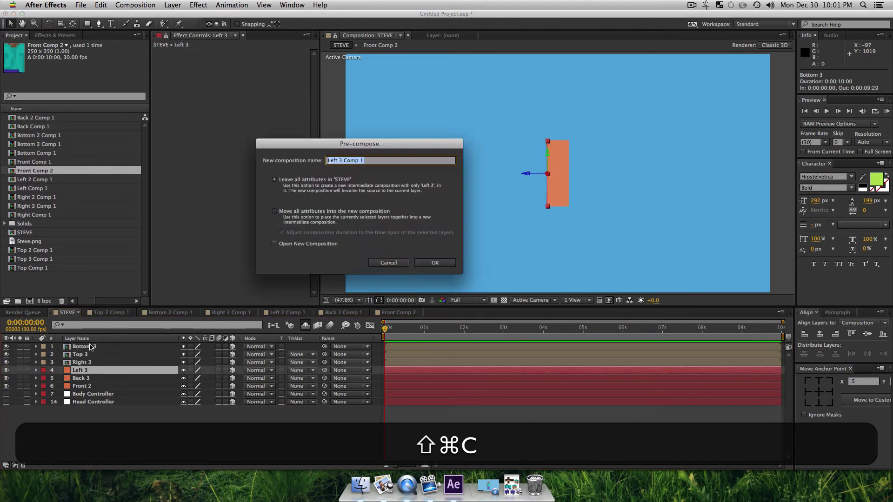
{"action": "key", "text": "shift+super+Return"}
{"action": "key", "text": "5"}
{"action": "key", "text": "shift+super+c"}
{"action": "key", "text": "shift+super+Return"}
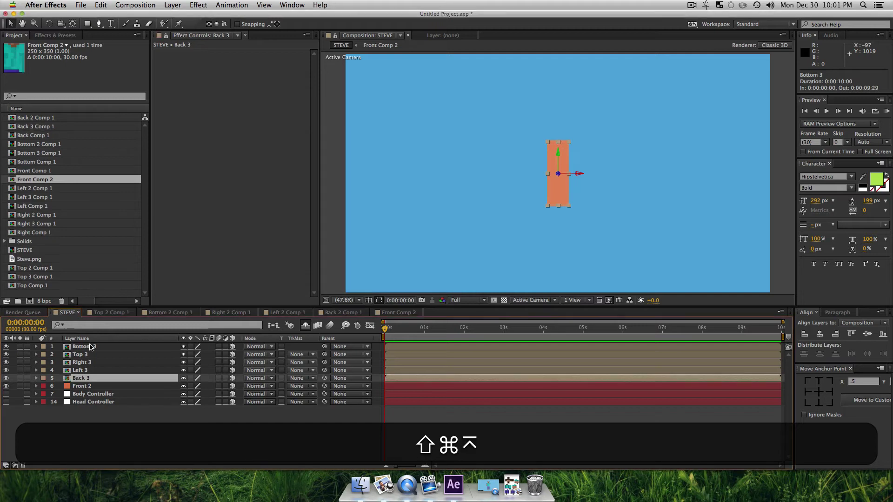
{"action": "key", "text": "6"}
{"action": "key", "text": "shift+super+c"}
{"action": "key", "text": "shift+super+Return"}
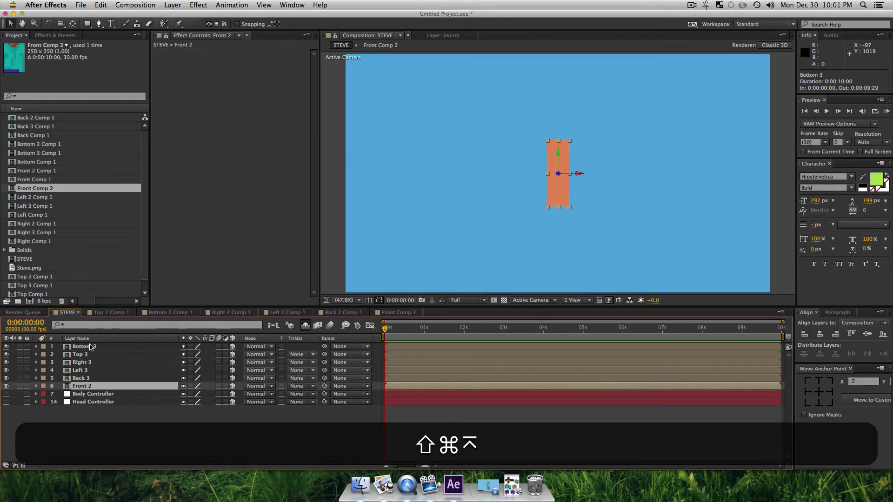
{"action": "left_click", "coordinate": [118, 429]}
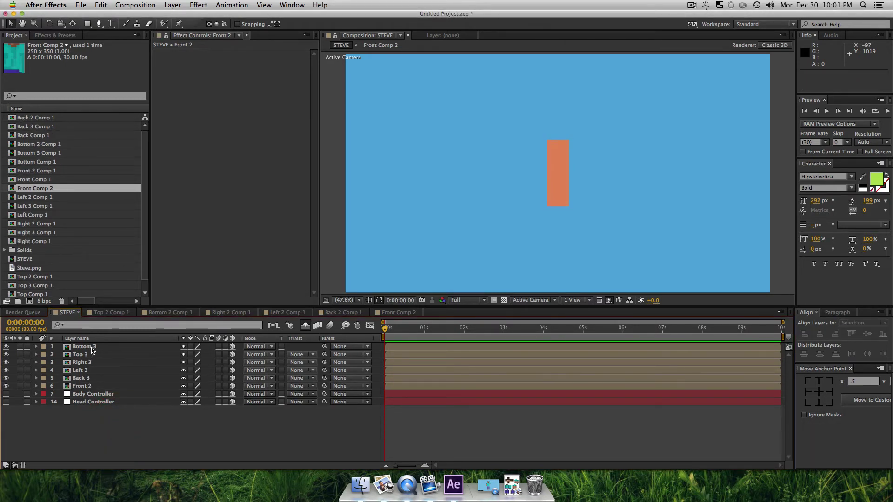
Close the leftover body face compositions, Top 2 Comp 1 through Front Comp 2, and save the project.
{"action": "left_click", "coordinate": [107, 312]}
{"action": "left_click", "coordinate": [133, 313]}
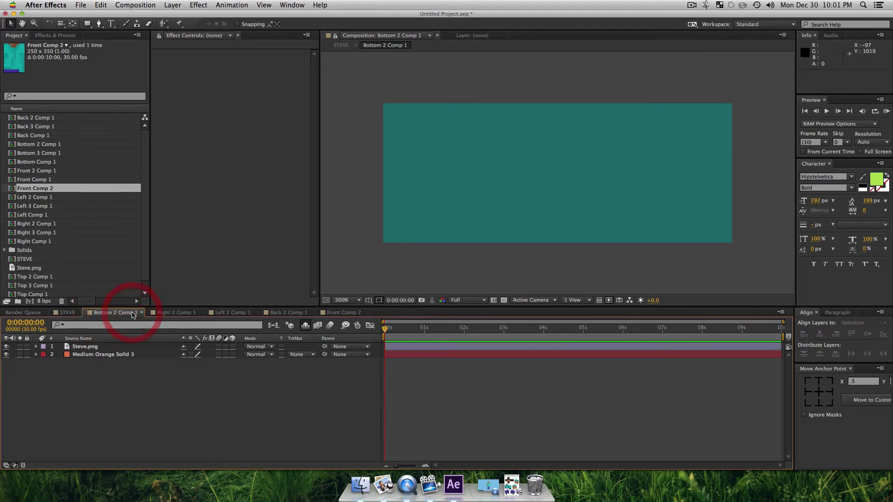
{"action": "left_click", "coordinate": [141, 313]}
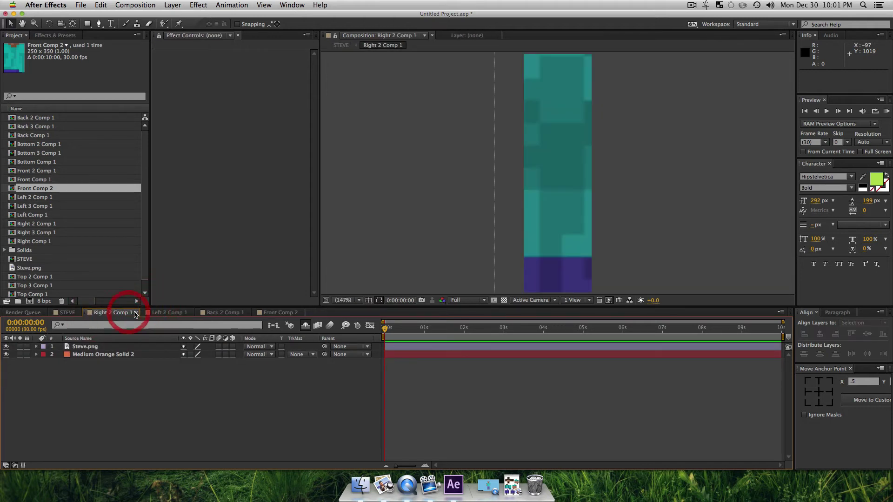
{"action": "left_click", "coordinate": [135, 313]}
{"action": "left_click", "coordinate": [133, 312]}
{"action": "left_click", "coordinate": [135, 313]}
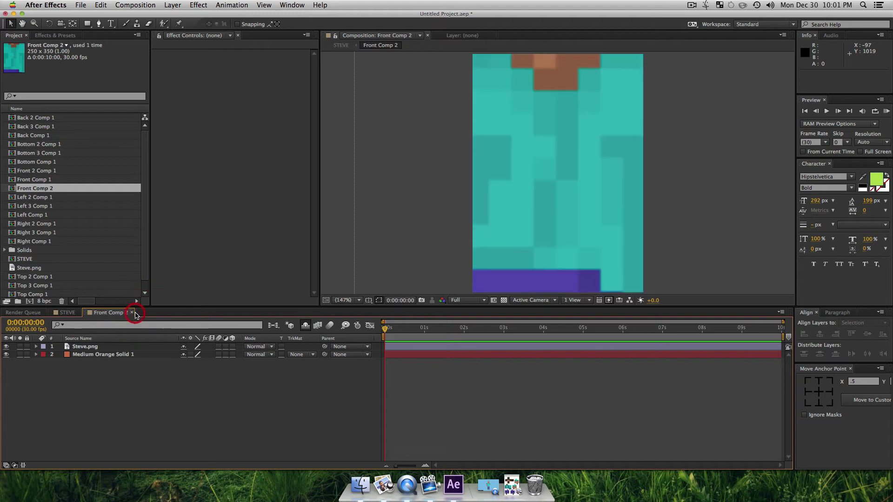
{"action": "left_click", "coordinate": [132, 314]}
{"action": "key", "text": "super+s"}
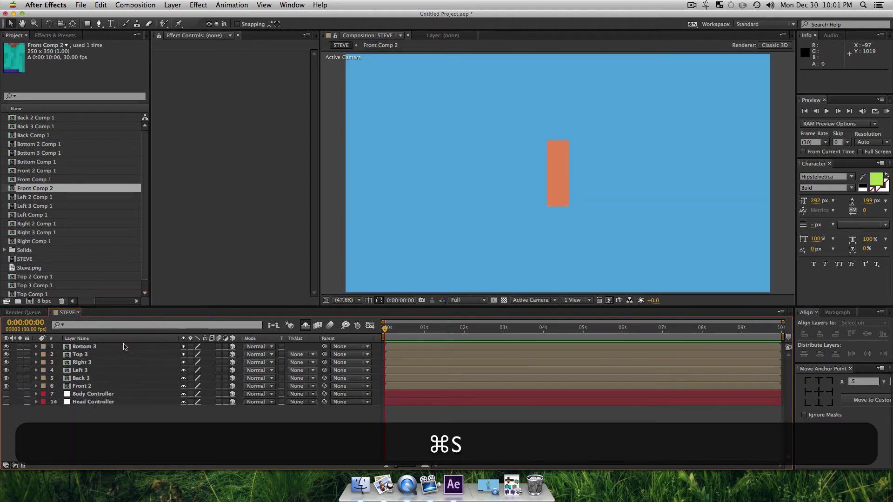
Paste the Steve.png layer into Bottom 3 Comp 1 and scale it to 346%.
{"action": "double_click", "coordinate": [91, 346]}
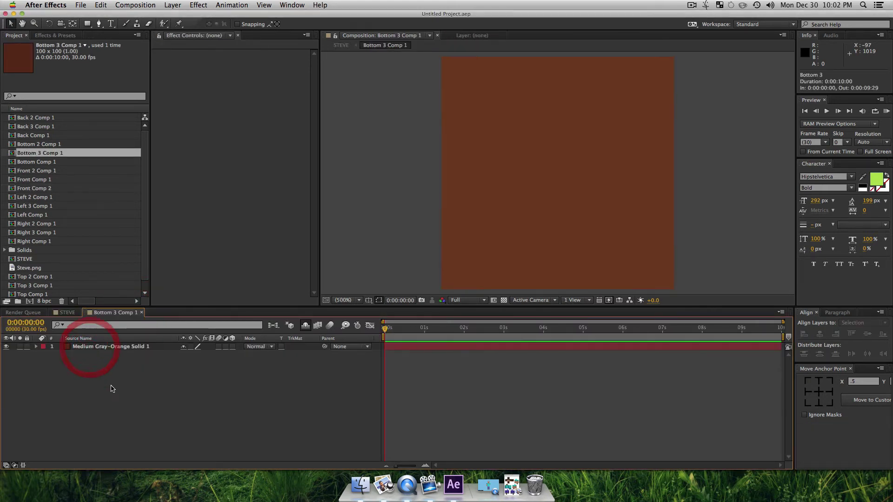
{"action": "left_click", "coordinate": [120, 395]}
{"action": "key", "text": "super+v"}
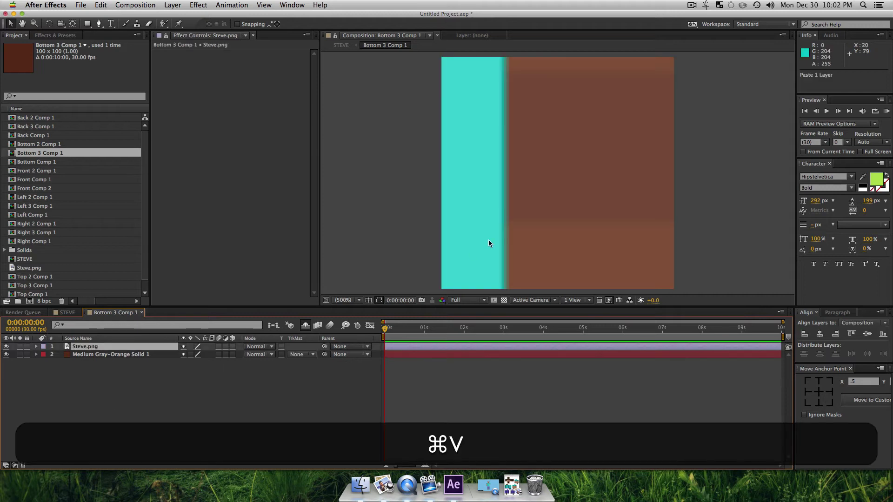
{"action": "left_click", "coordinate": [609, 219]}
{"action": "key", "text": "s"}
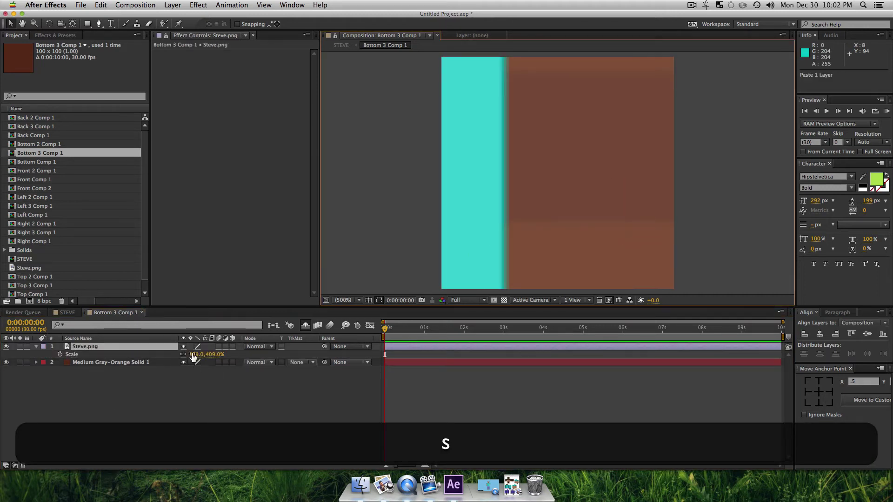
{"action": "left_click_drag", "start_coordinate": [193, 356], "coordinate": [158, 355]}
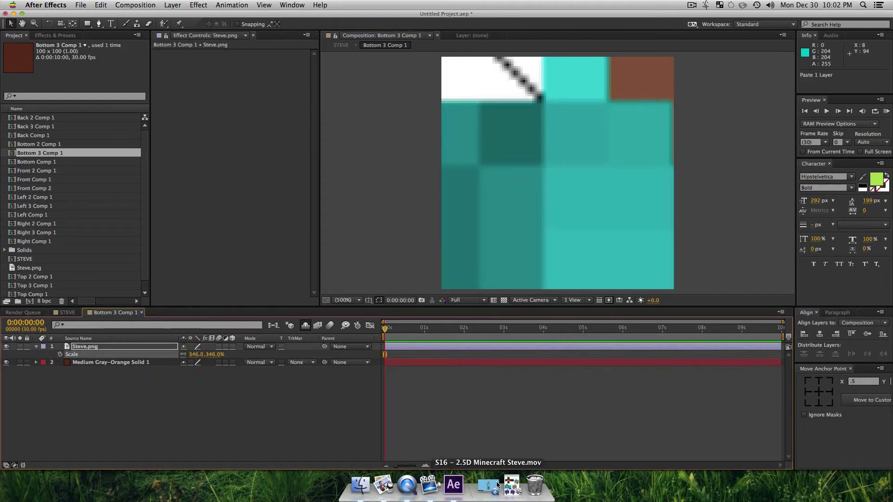
Examine the arm faces on the Steve texture sheet in Preview, then put its window away.
{"action": "left_click", "coordinate": [511, 485]}
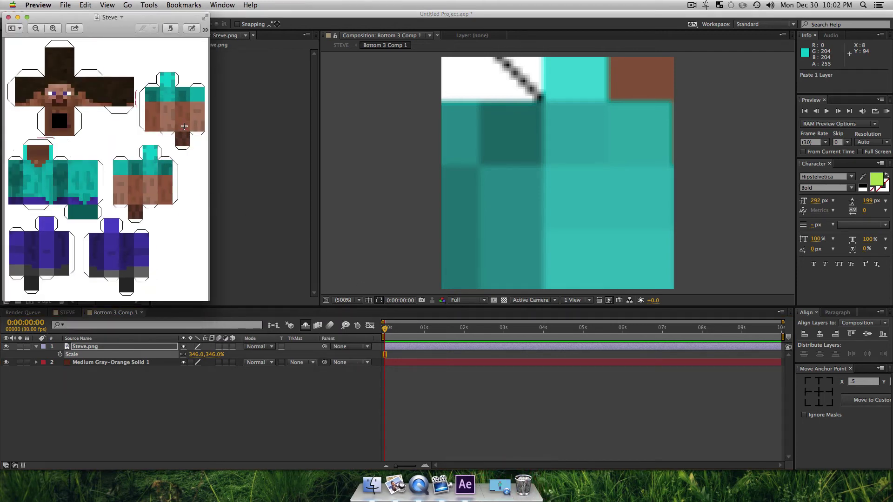
{"action": "left_click_drag", "start_coordinate": [192, 149], "coordinate": [194, 152]}
{"action": "left_click", "coordinate": [18, 17]}
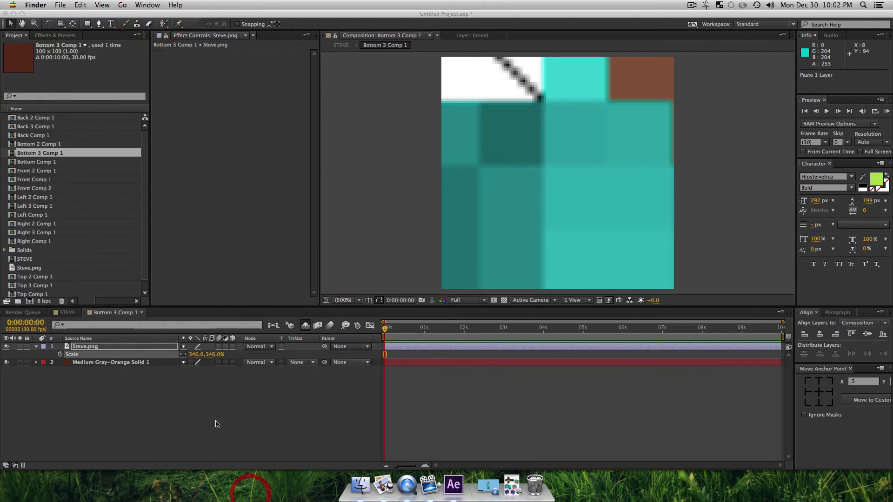
Position Steve.png in Bottom 3 Comp 1 so the dark brown checkered hand face fills the frame, and copy the layer.
{"action": "left_click", "coordinate": [206, 411]}
{"action": "left_click_drag", "start_coordinate": [624, 219], "coordinate": [587, 23]}
{"action": "left_click_drag", "start_coordinate": [606, 57], "coordinate": [578, 138]}
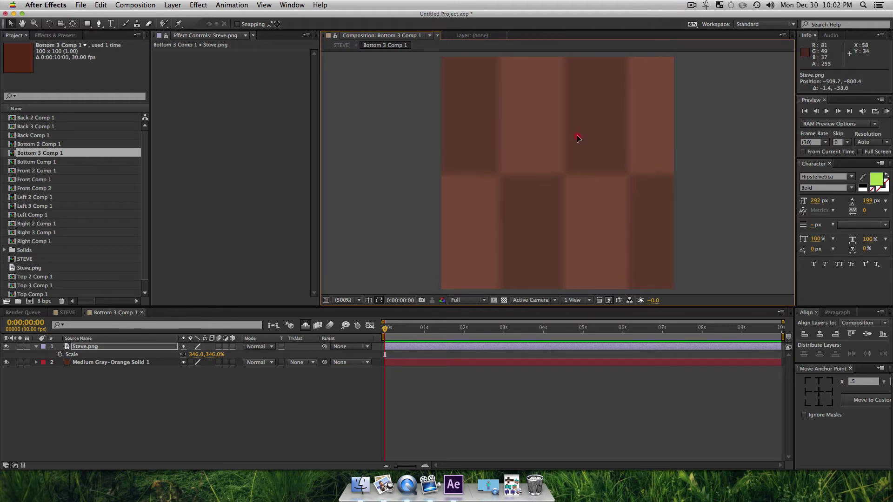
{"action": "left_click", "coordinate": [120, 347]}
{"action": "key", "text": "cmd+c"}
{"action": "left_click", "coordinate": [129, 414]}
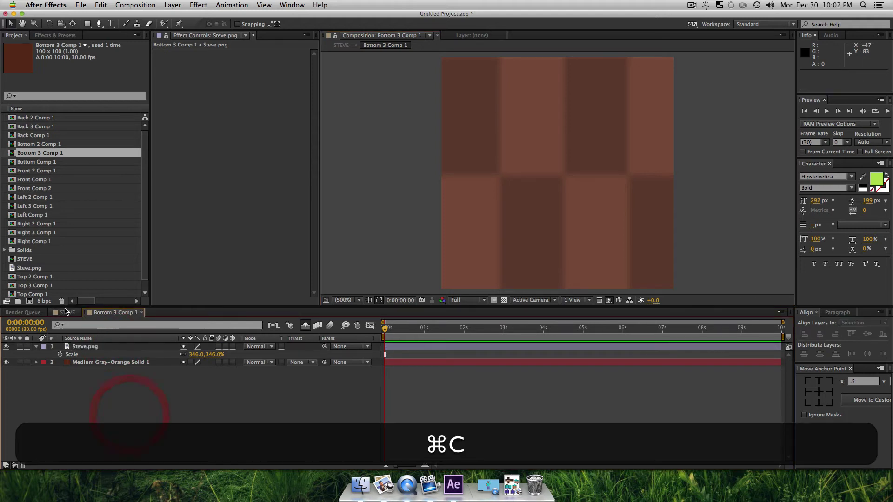
Paste the scaled Steve.png into Top 3 Comp 1 and move it so the arm's teal top face fills the frame.
{"action": "left_click", "coordinate": [66, 312]}
{"action": "double_click", "coordinate": [81, 357]}
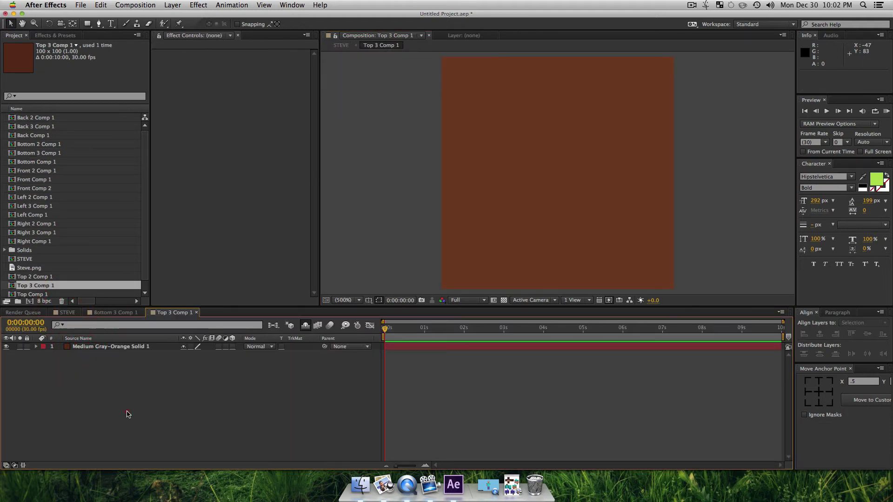
{"action": "key", "text": "cmd+v"}
{"action": "left_click_drag", "start_coordinate": [498, 279], "coordinate": [482, 303]}
{"action": "left_click", "coordinate": [253, 422]}
Paste the scaled Steve.png into Right 3 Comp 1 and position it so a light-skinned, teal-sleeved arm face fills the frame.
{"action": "left_click", "coordinate": [67, 312]}
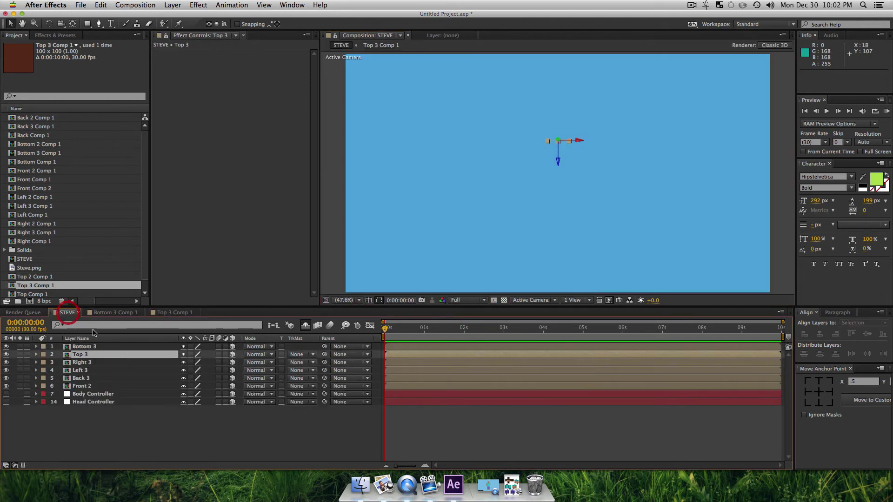
{"action": "double_click", "coordinate": [93, 361]}
{"action": "key", "text": "super+v"}
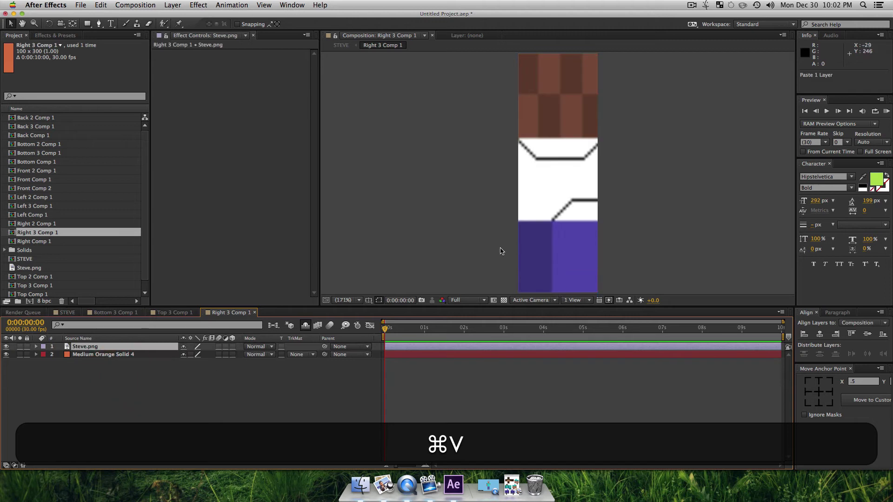
{"action": "left_click_drag", "start_coordinate": [550, 186], "coordinate": [598, 285]}
{"action": "left_click", "coordinate": [113, 454]}
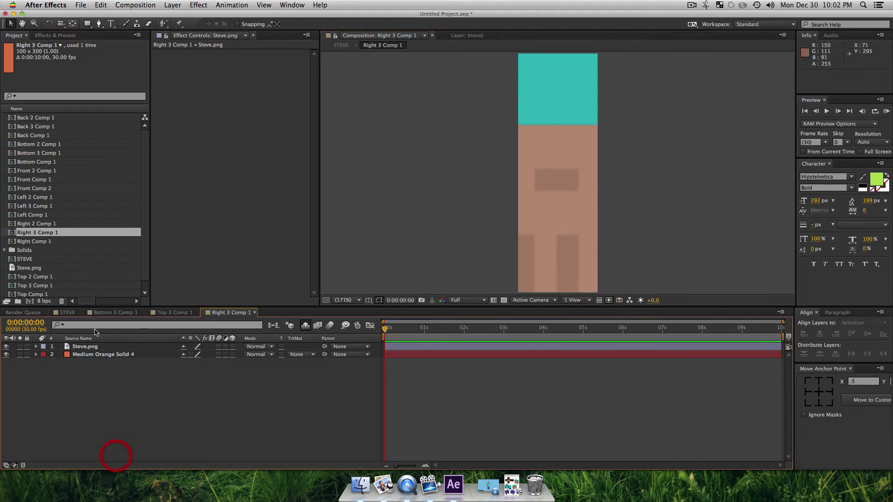
Paste the scaled Steve.png into Left 3 Comp 1 and align another light-skinned arm side with the frame.
{"action": "left_click", "coordinate": [69, 312]}
{"action": "double_click", "coordinate": [80, 370]}
{"action": "key", "text": "cmd+v"}
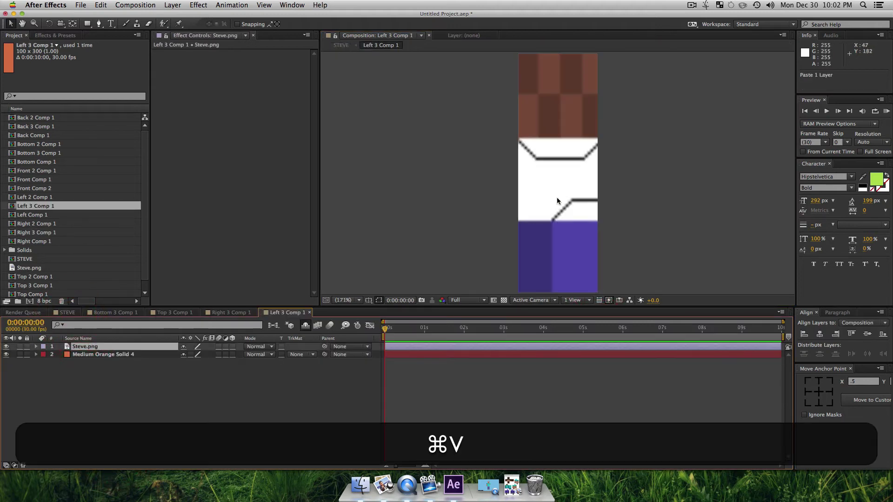
{"action": "left_click_drag", "start_coordinate": [540, 195], "coordinate": [576, 315]}
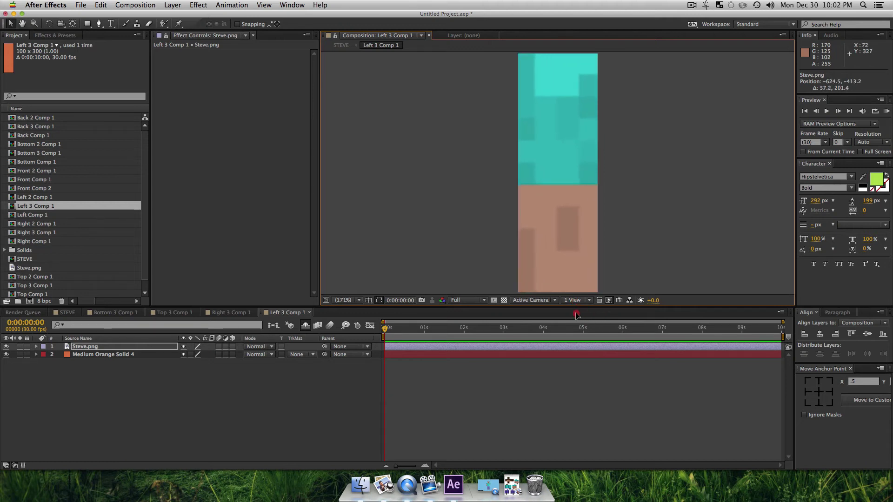
{"action": "left_click", "coordinate": [187, 421]}
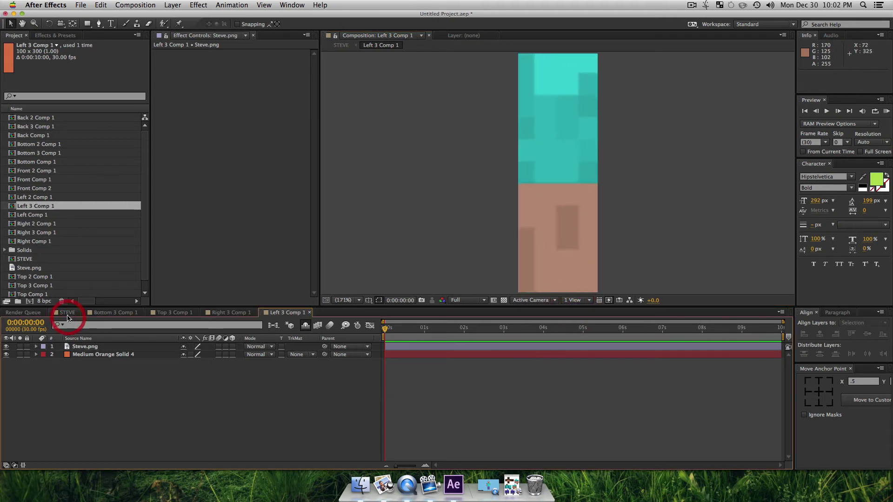
Paste the scaled Steve.png into Back 3 Comp 1 and position it so a darker arm face with a teal sleeve fills the frame.
{"action": "left_click", "coordinate": [67, 312]}
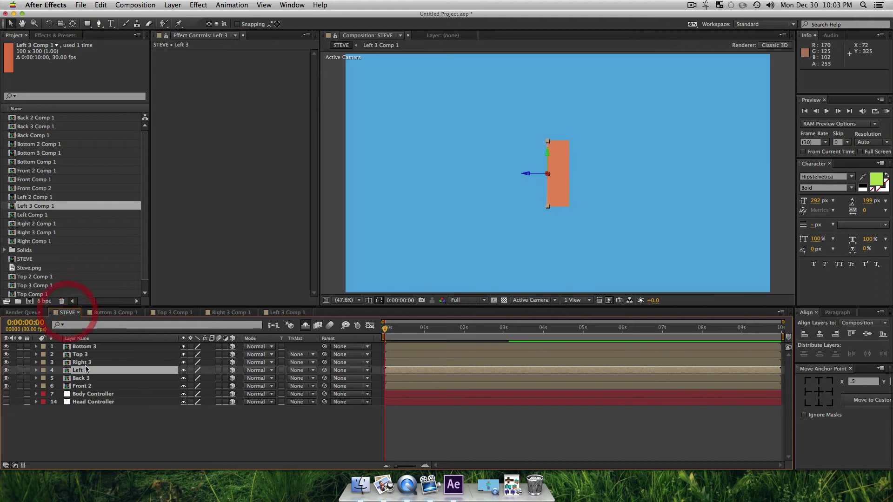
{"action": "double_click", "coordinate": [85, 377]}
{"action": "key", "text": "super+v"}
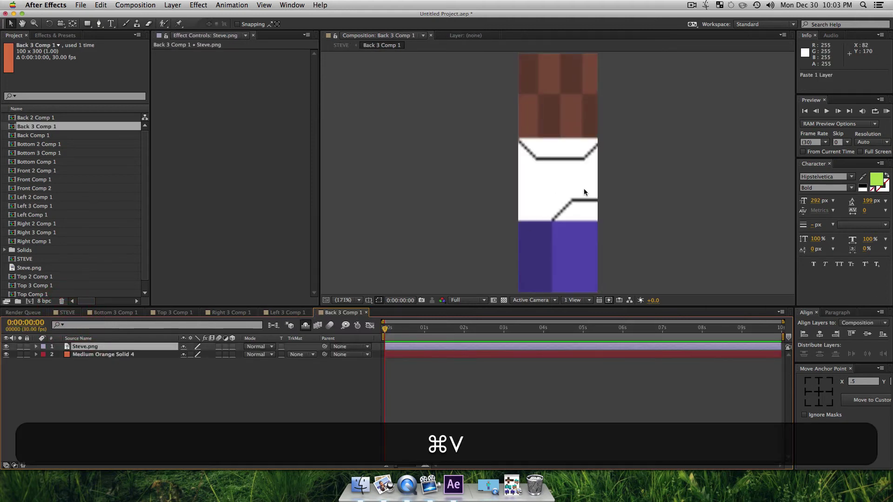
{"action": "left_click_drag", "start_coordinate": [584, 188], "coordinate": [591, 330]}
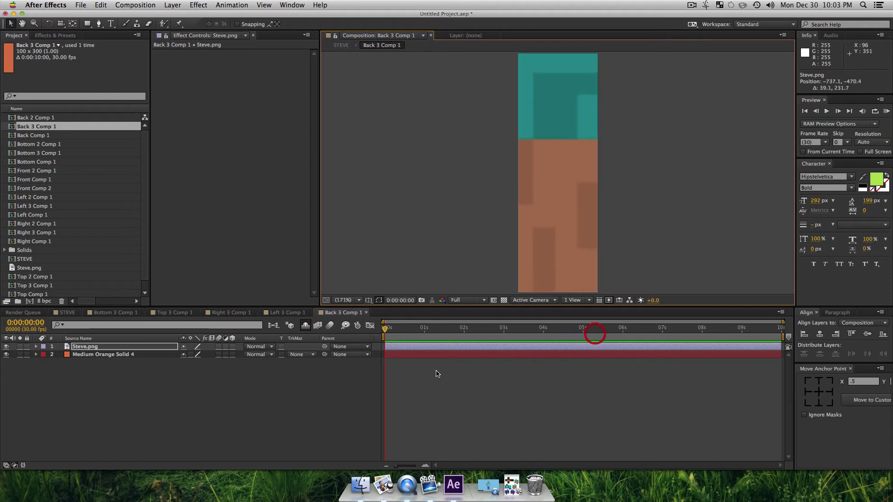
{"action": "left_click", "coordinate": [193, 412]}
Paste the scaled Steve.png into Front 2 Comp 1 and align the remaining darker arm face with the frame.
{"action": "left_click", "coordinate": [67, 312]}
{"action": "double_click", "coordinate": [92, 386]}
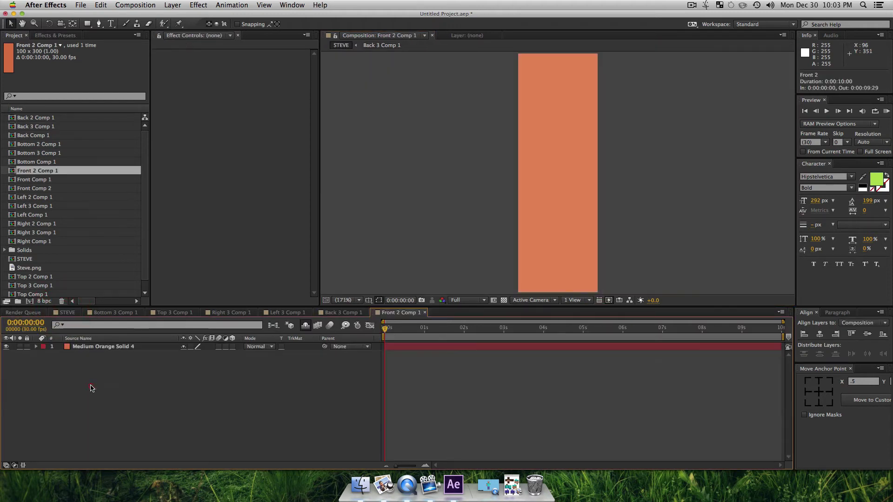
{"action": "key", "text": "super+v"}
{"action": "left_click_drag", "start_coordinate": [554, 208], "coordinate": [568, 250]}
{"action": "left_click", "coordinate": [108, 403]}
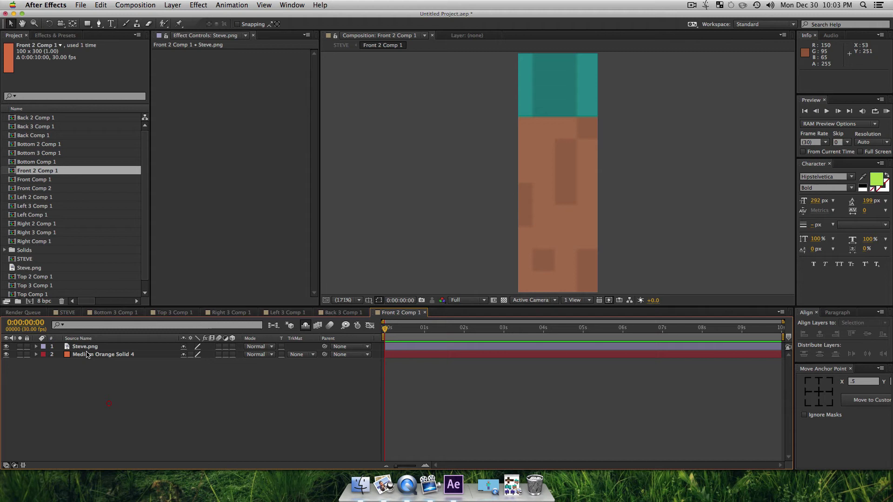
Add a null object to STEVE, centre its anchor point, and align it to the composition's horizontal and vertical centre.
{"action": "left_click", "coordinate": [67, 312]}
{"action": "left_click", "coordinate": [157, 435]}
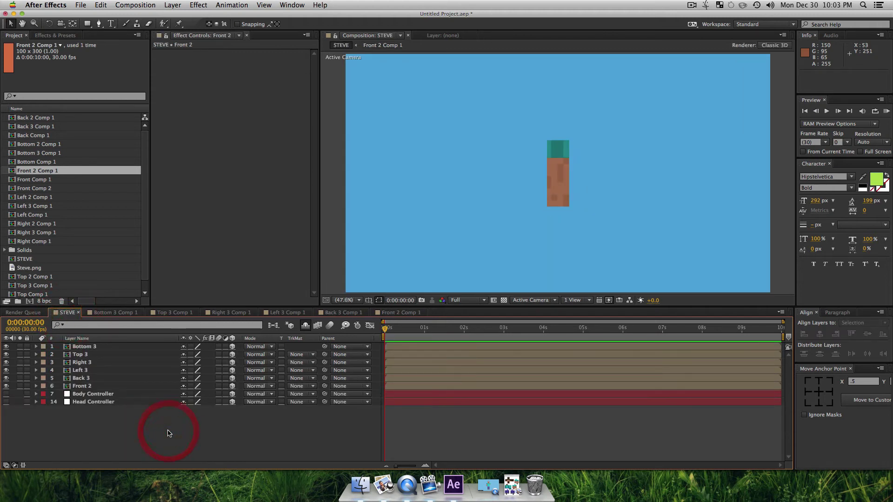
{"action": "key", "text": "shift"}
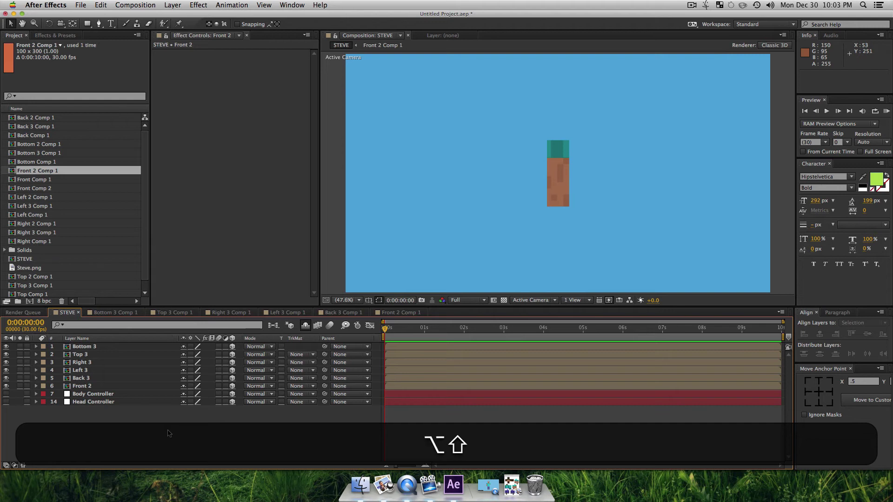
{"action": "key", "text": "super+alt+shift+y"}
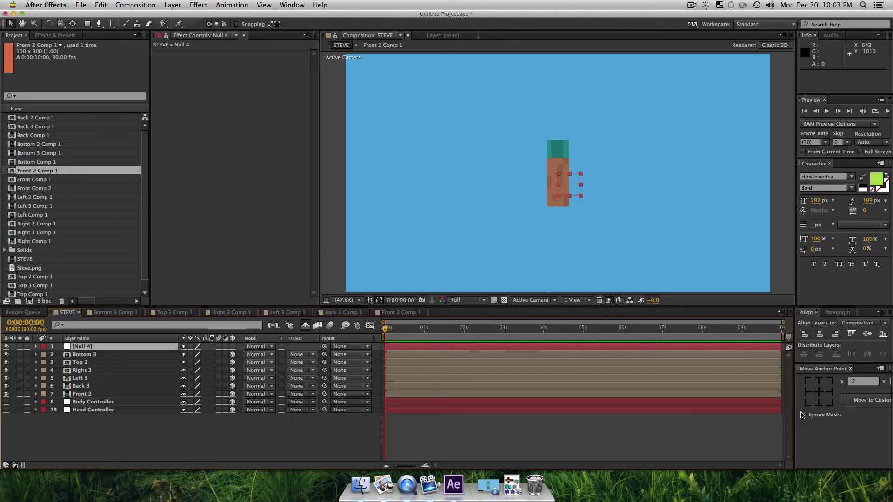
{"action": "left_click", "coordinate": [817, 392]}
{"action": "left_click", "coordinate": [819, 335]}
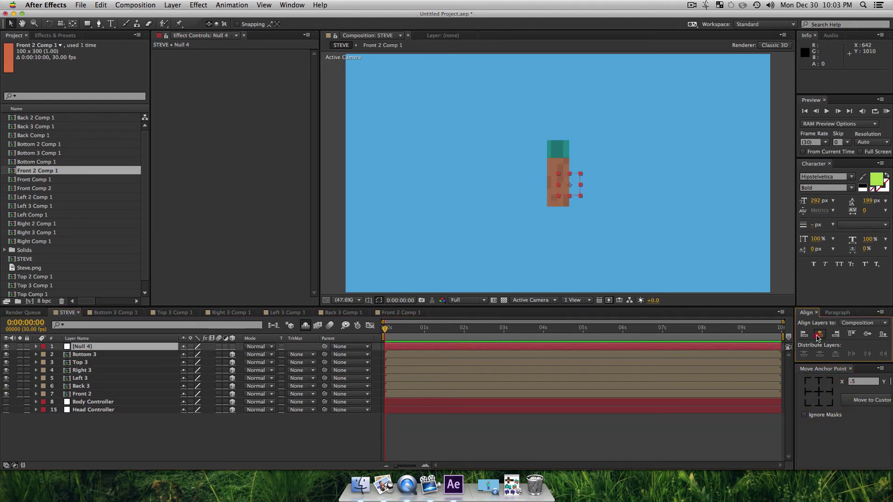
{"action": "left_click", "coordinate": [867, 334]}
Reveal the position of Null 4 and make it a 3D layer.
{"action": "left_click", "coordinate": [108, 346]}
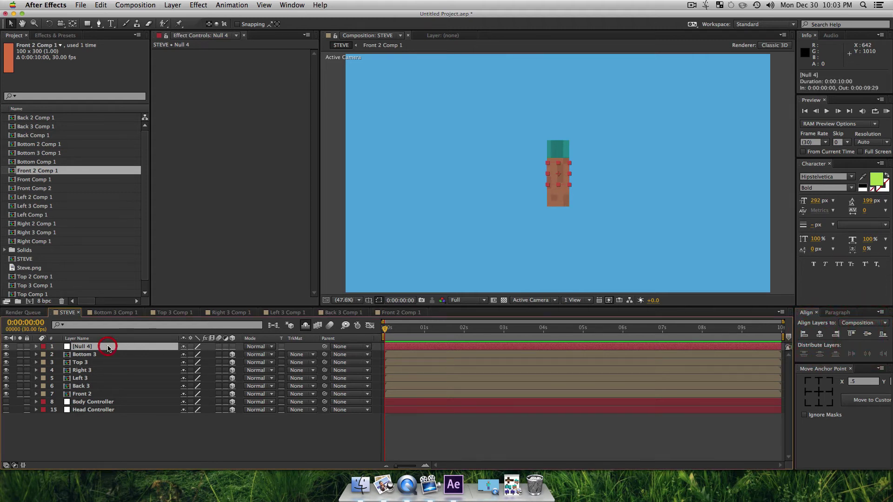
{"action": "key", "text": "p"}
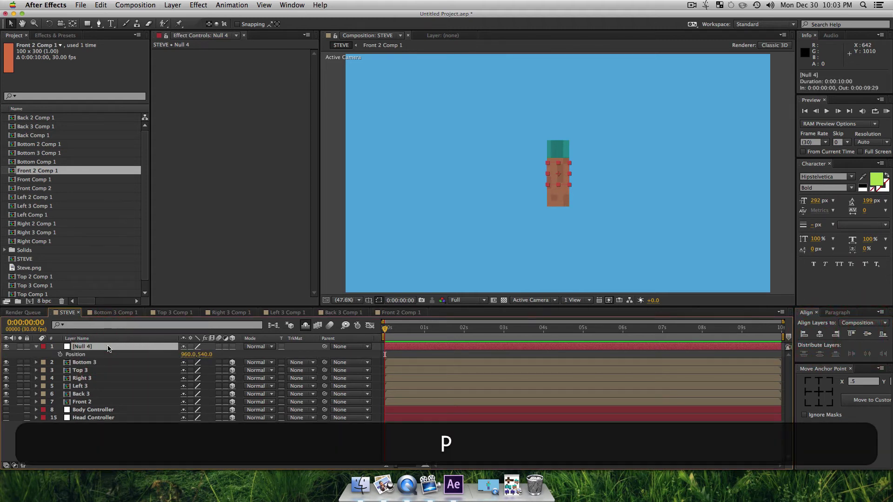
{"action": "left_click", "coordinate": [233, 347]}
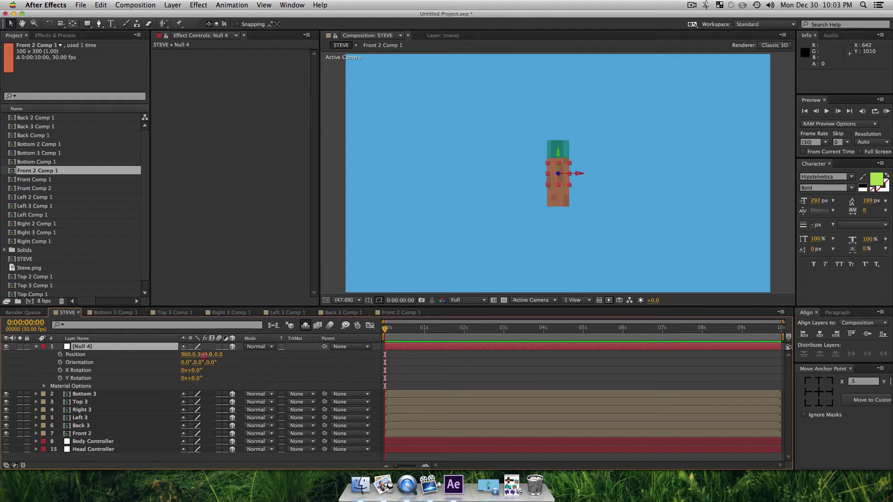
{"action": "left_click_drag", "start_coordinate": [203, 355], "coordinate": [121, 372]}
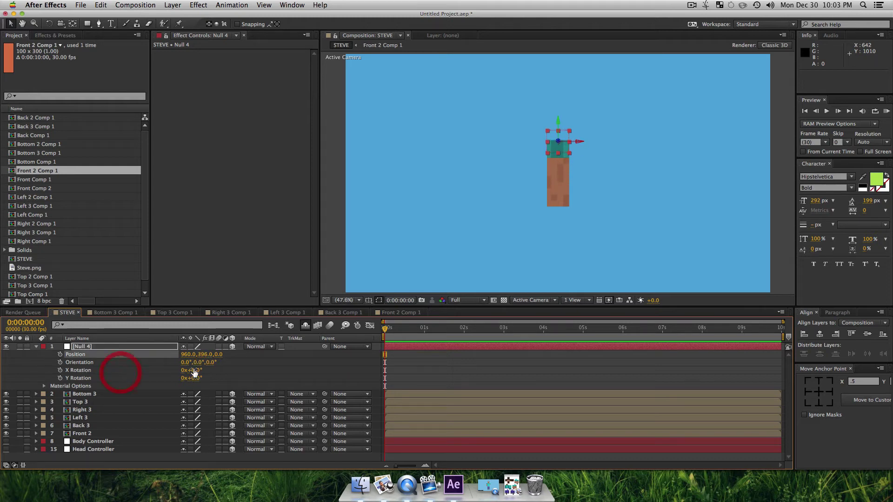
{"action": "key", "text": "cmd+z"}
{"action": "left_click", "coordinate": [206, 354]}
{"action": "type", "text": "415"}
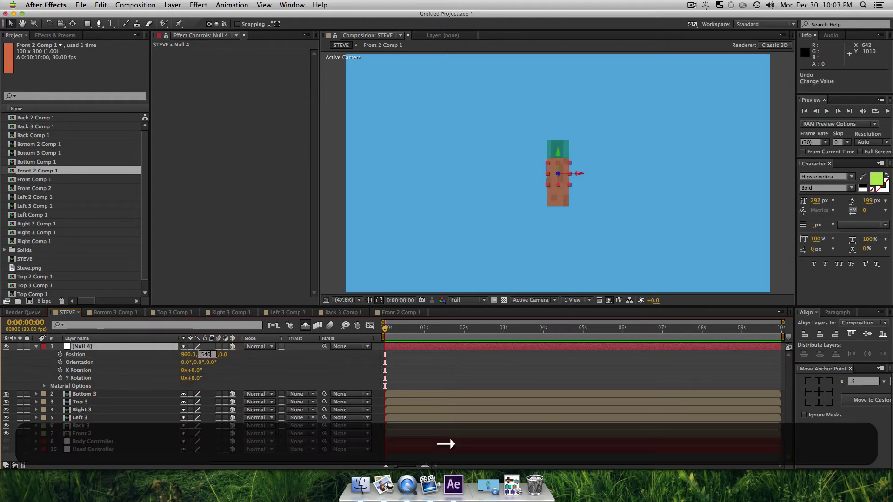
{"action": "key", "text": "Return"}
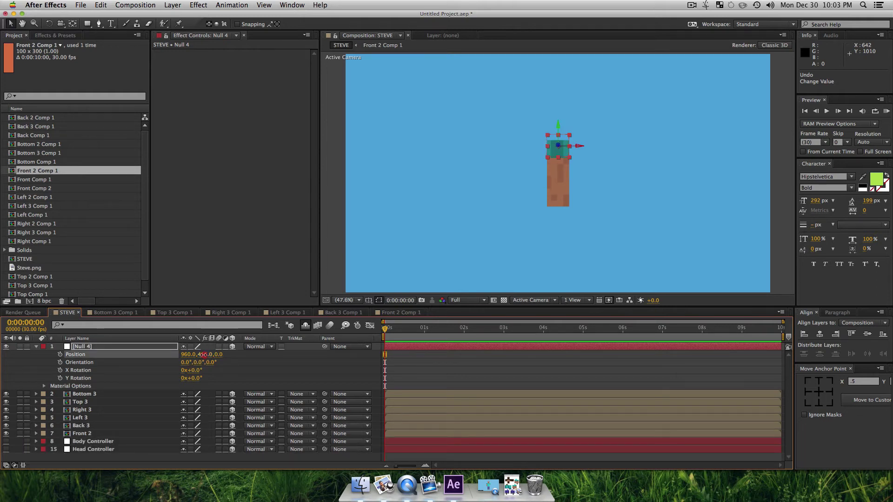
{"action": "left_click_drag", "start_coordinate": [203, 354], "coordinate": [196, 354]}
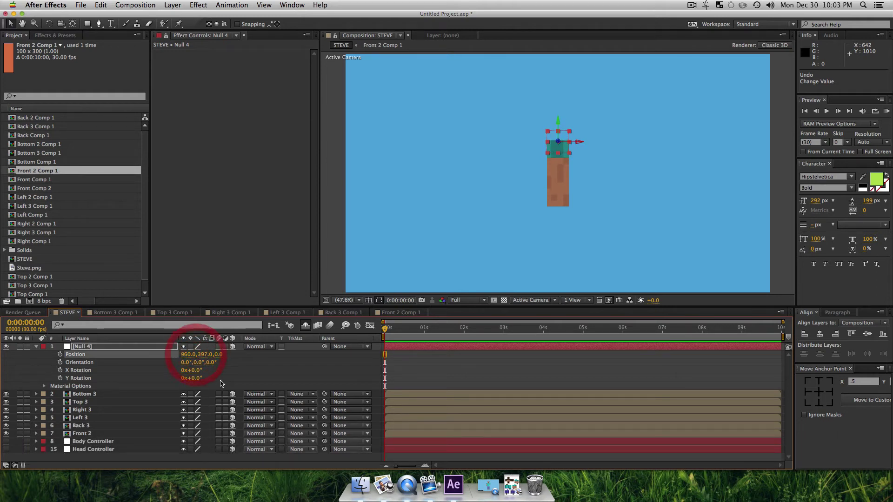
{"action": "left_click", "coordinate": [205, 354]}
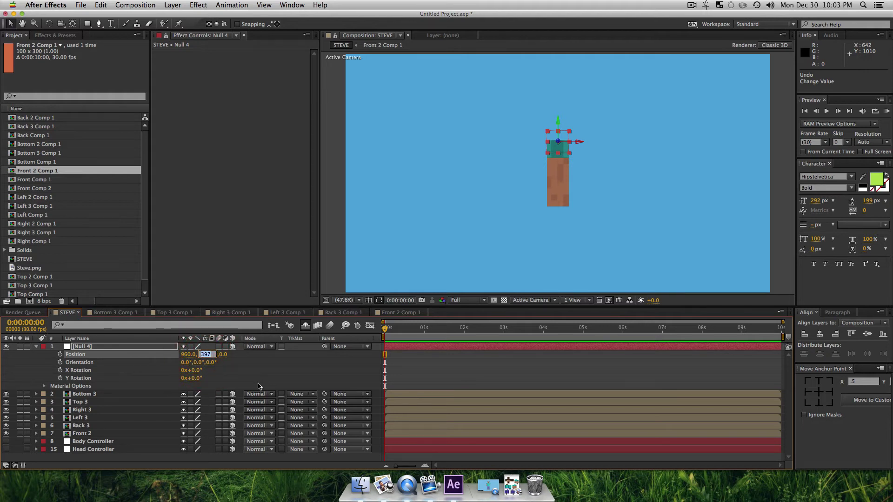
{"action": "type", "text": "390"}
{"action": "key", "text": "Return"}
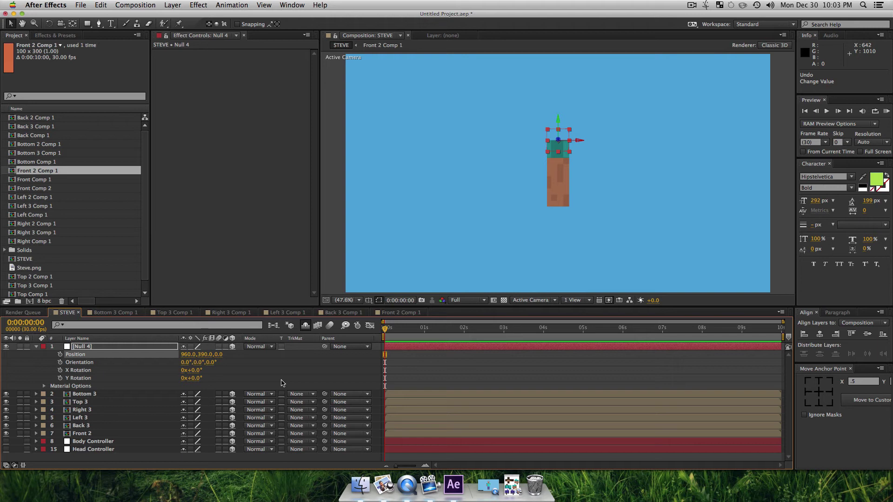
{"action": "key", "text": "super+z"}
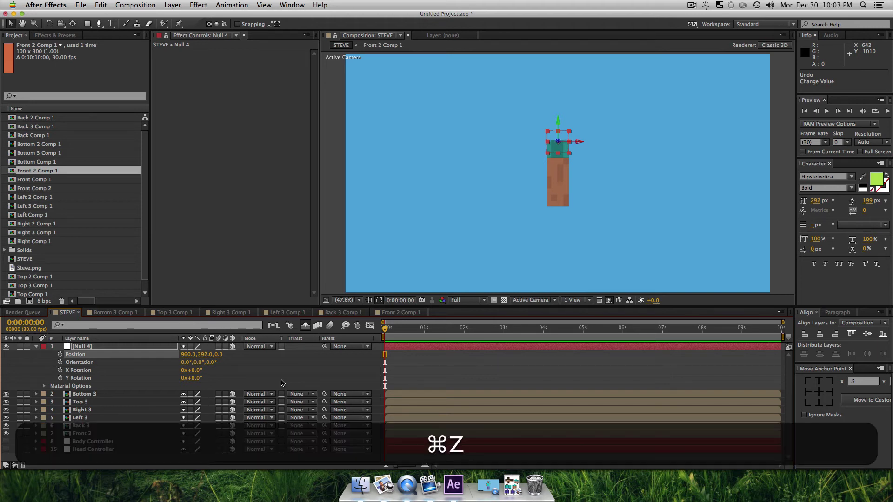
{"action": "key", "text": "super+z"}
{"action": "key", "text": "super+z"}
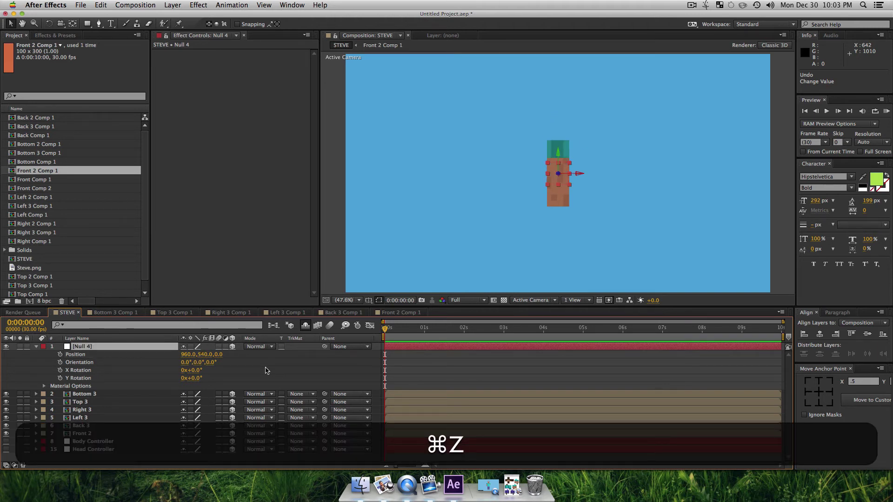
Move the null's anchor point to its bottom centre and set its Y position to 390.
{"action": "left_click", "coordinate": [819, 405]}
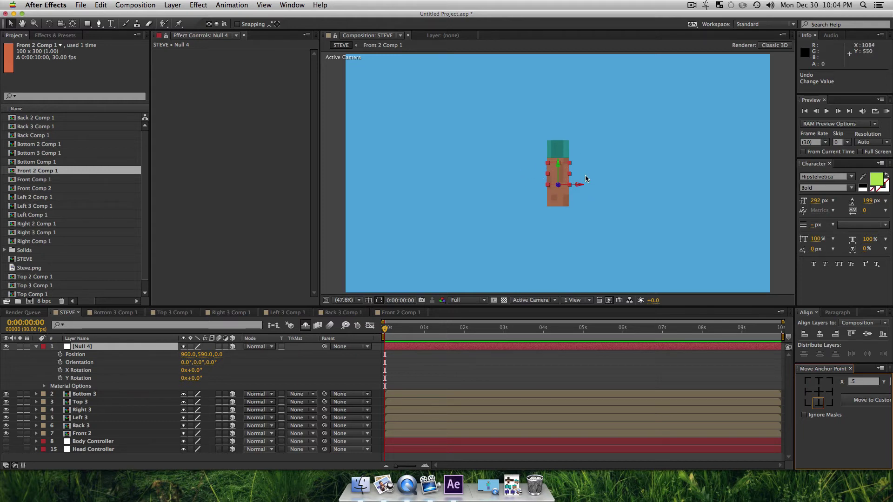
{"action": "left_click_drag", "start_coordinate": [205, 357], "coordinate": [96, 368]}
{"action": "key", "text": "Return"}
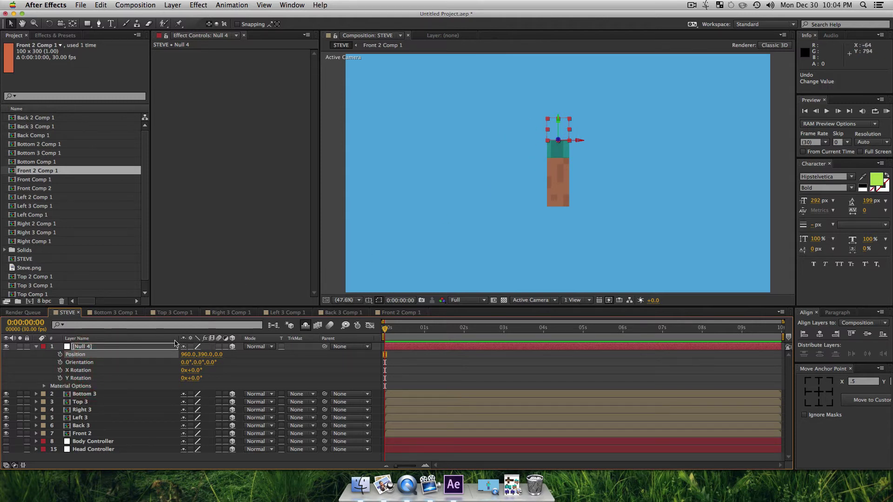
Set the null's X rotation to -90° and move its anchor point to the middle of its left edge.
{"action": "left_click", "coordinate": [96, 350]}
{"action": "key", "text": "r"}
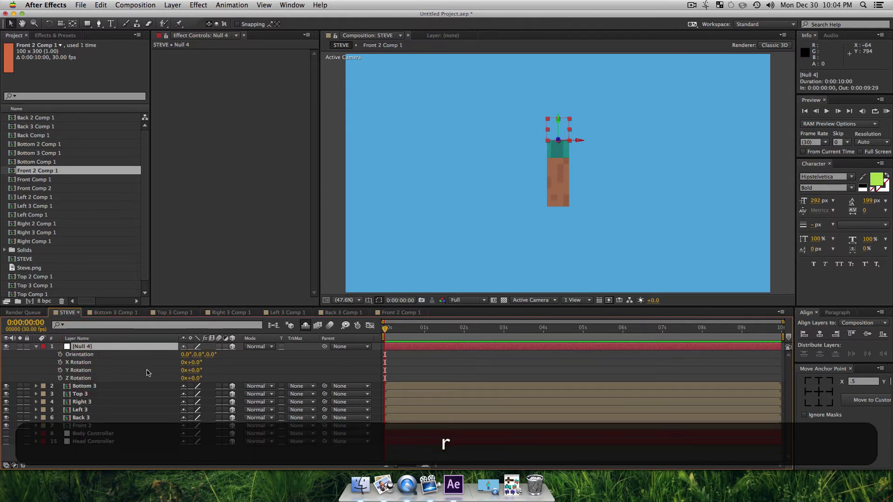
{"action": "left_click_drag", "start_coordinate": [195, 363], "coordinate": [166, 377]}
{"action": "left_click", "coordinate": [194, 362]}
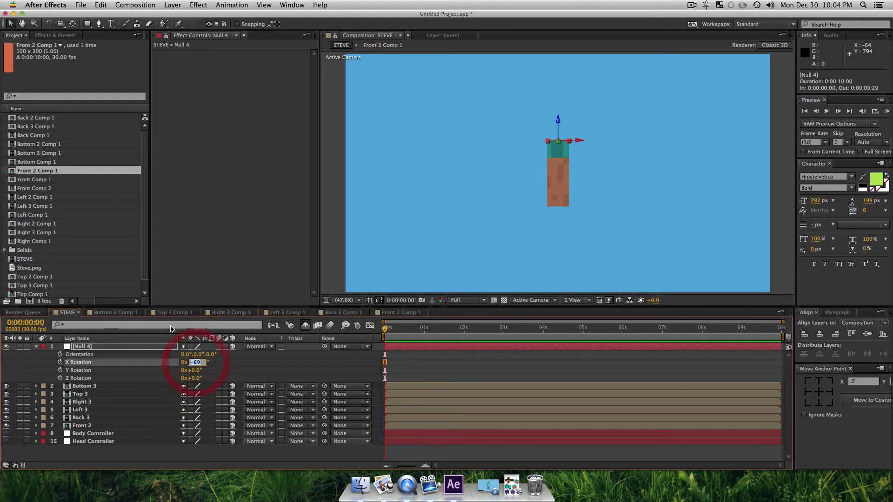
{"action": "type", "text": "-90"}
{"action": "key", "text": "Return"}
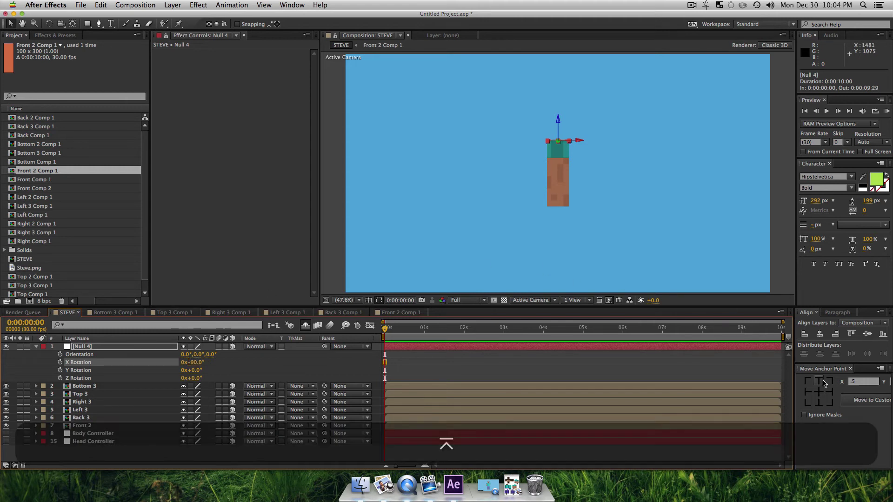
{"action": "left_click", "coordinate": [808, 395]}
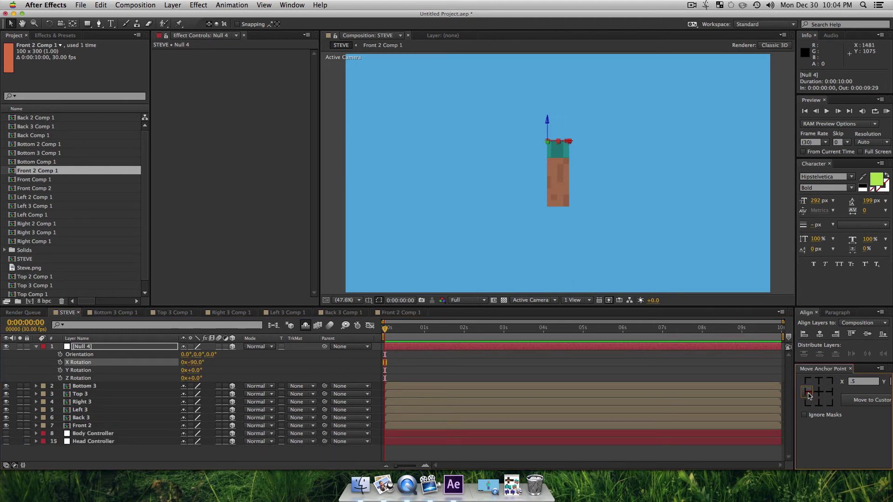
Rename the null layer as Right Arm Controller.
{"action": "left_click", "coordinate": [103, 351]}
{"action": "type", "text": "AR"}
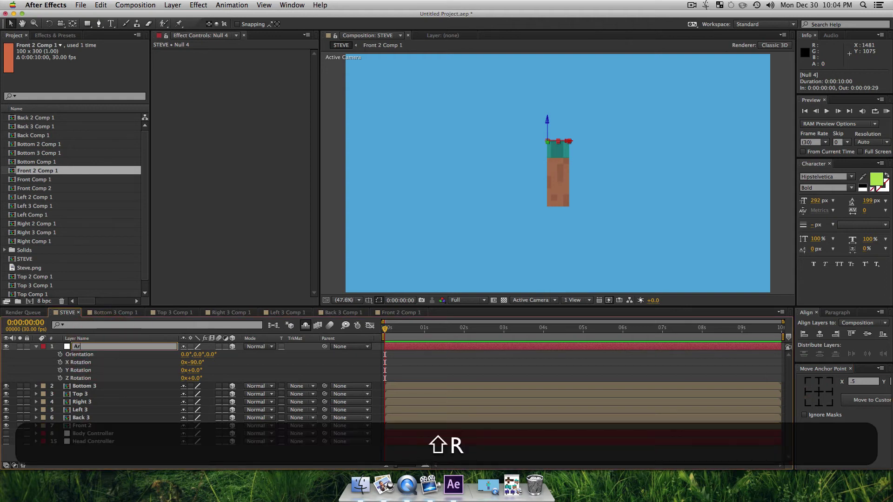
{"action": "key", "text": "BackSpace"}
{"action": "key", "text": "BackSpace"}
{"action": "type", "text": "Left Ar"}
{"action": "type", "text": "m"}
{"action": "key", "text": "BackSpace"}
{"action": "key", "text": "BackSpace"}
{"action": "key", "text": "BackSpace"}
{"action": "key", "text": "BackSpace"}
{"action": "key", "text": "BackSpace"}
{"action": "key", "text": "BackSpace"}
{"action": "type", "text": "Right Arm Controller"}
{"action": "key", "text": "Return"}
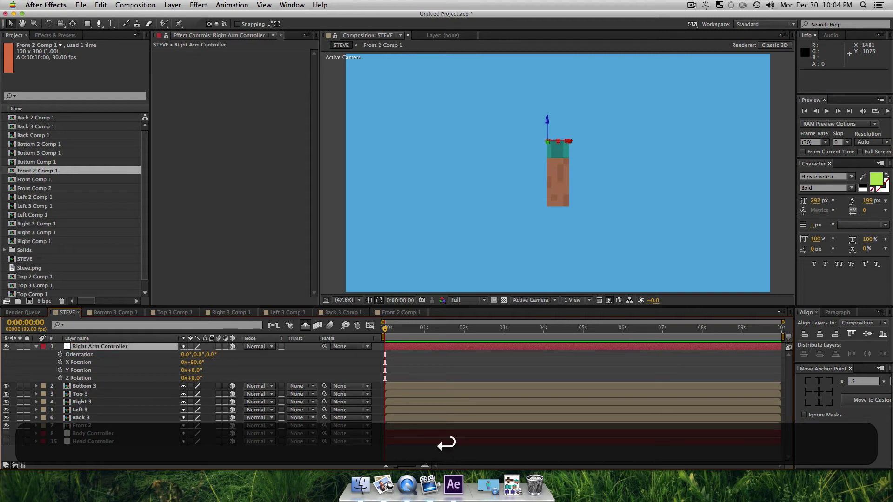
Parent the six arm face layers, Bottom 3 through Front 2, to Right Arm Controller.
{"action": "left_click", "coordinate": [91, 426]}
{"action": "left_click", "coordinate": [88, 386], "text": "shift"}
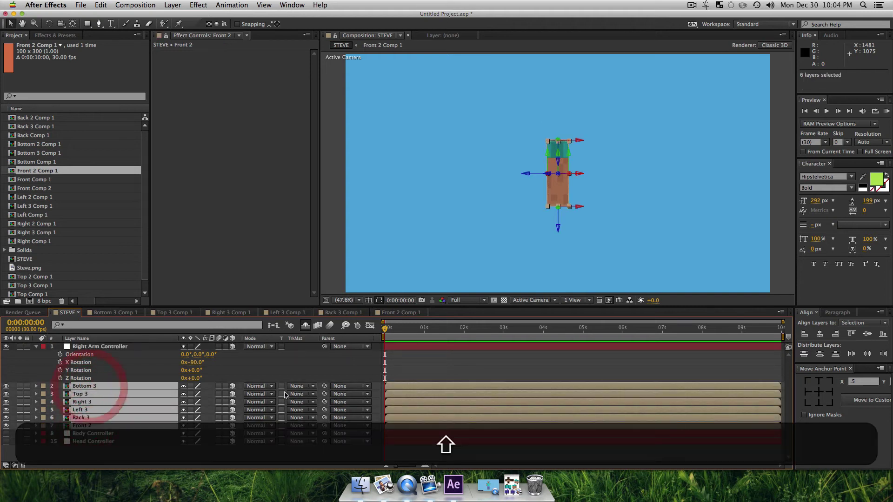
{"action": "left_click_drag", "start_coordinate": [324, 386], "coordinate": [116, 353]}
Test the arm rig by rotating Right Arm Controller around its Y and Z axes, and undo both rotations.
{"action": "left_click", "coordinate": [88, 346]}
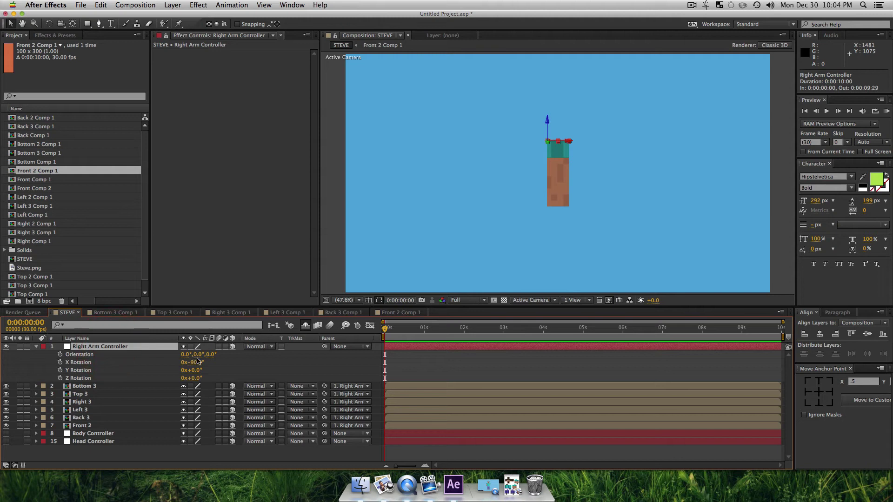
{"action": "left_click_drag", "start_coordinate": [196, 372], "coordinate": [155, 402]}
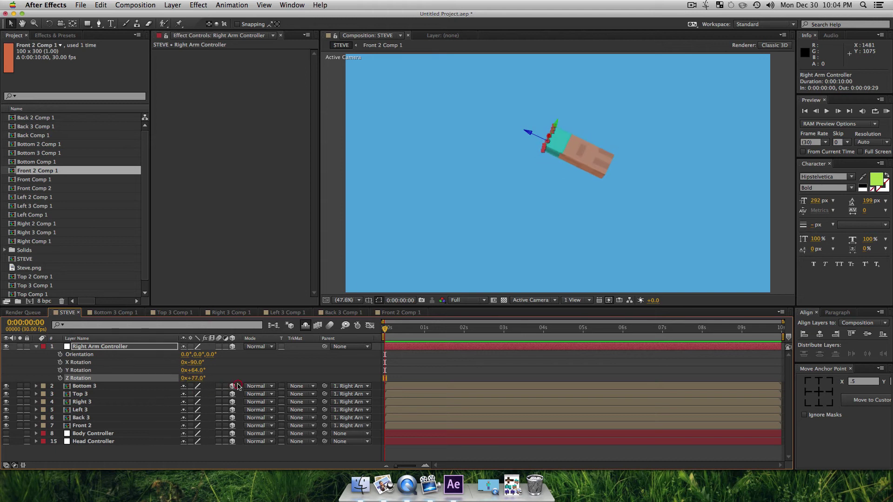
{"action": "key", "text": "super+z"}
{"action": "key", "text": "super+z"}
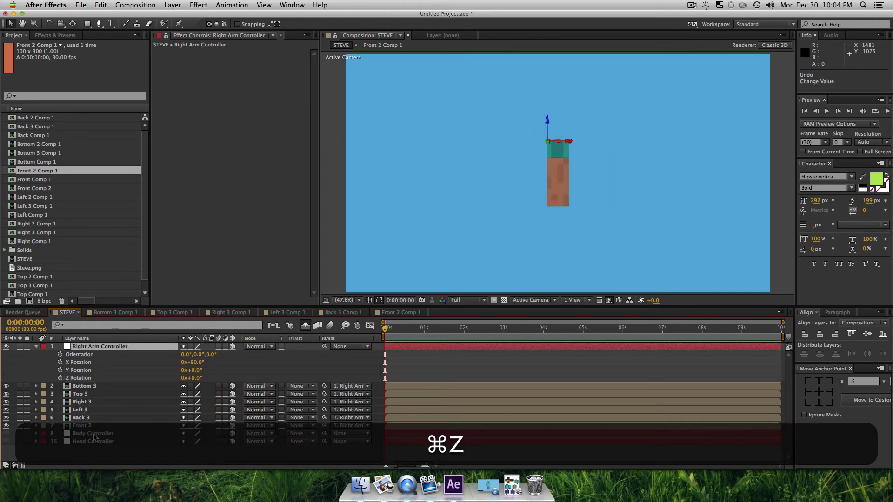
Collapse the open properties of Right Arm Controller and the arm face layers, and save the project.
{"action": "left_click", "coordinate": [83, 426]}
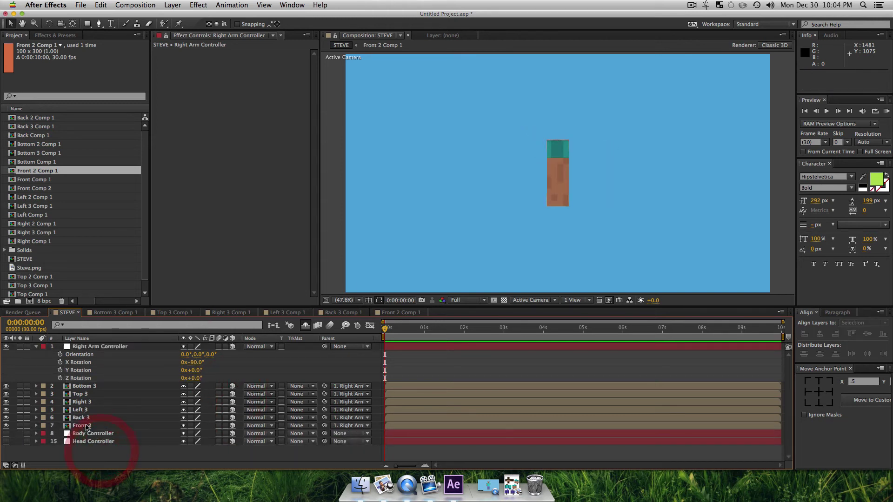
{"action": "left_click", "coordinate": [103, 356], "text": "shift"}
{"action": "left_click", "coordinate": [93, 347], "text": "shift"}
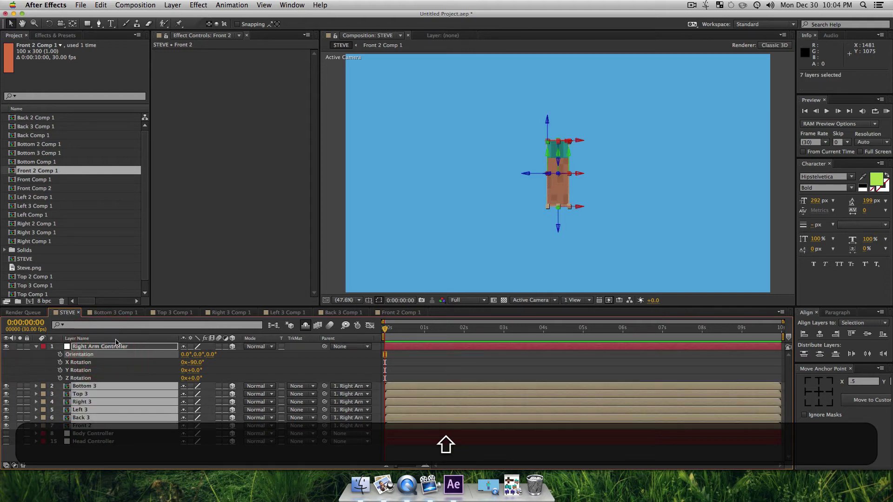
{"action": "key", "text": "u"}
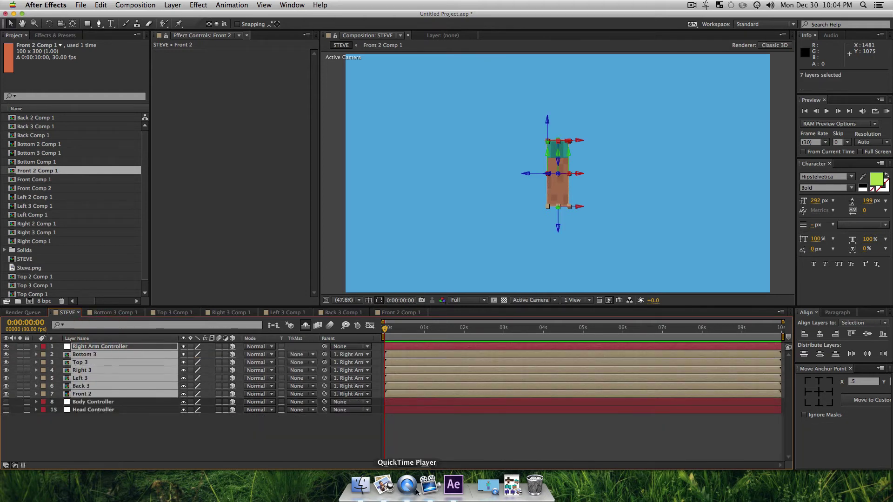
{"action": "left_click", "coordinate": [250, 426]}
{"action": "key", "text": "cmd+s"}
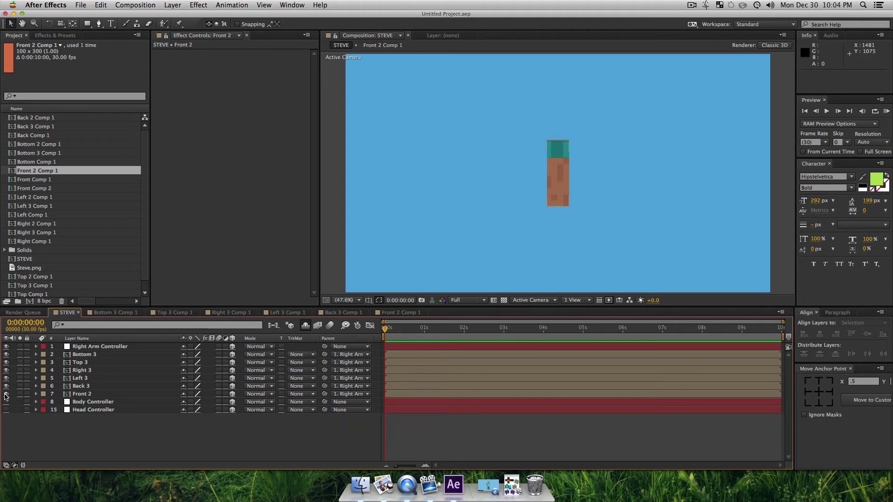
Switch off the visibility of Right Arm Controller and all six arm face layers, and clear the layer selection.
{"action": "left_click_drag", "start_coordinate": [6, 395], "coordinate": [6, 347]}
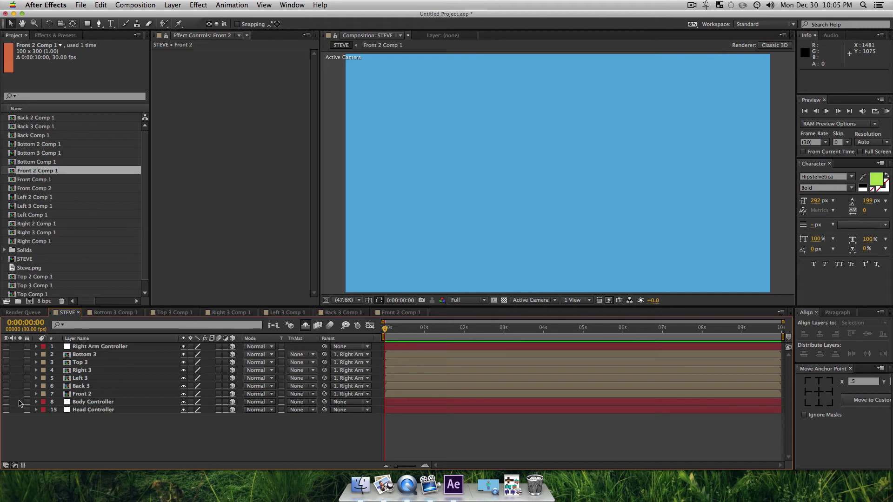
{"action": "left_click_drag", "start_coordinate": [6, 395], "coordinate": [6, 346]}
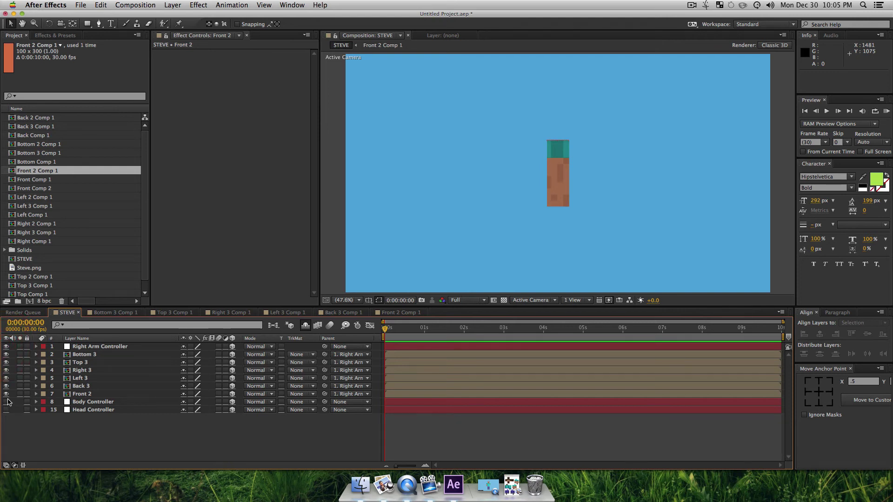
{"action": "key", "text": "super+a"}
{"action": "left_click_drag", "start_coordinate": [6, 347], "coordinate": [5, 394]}
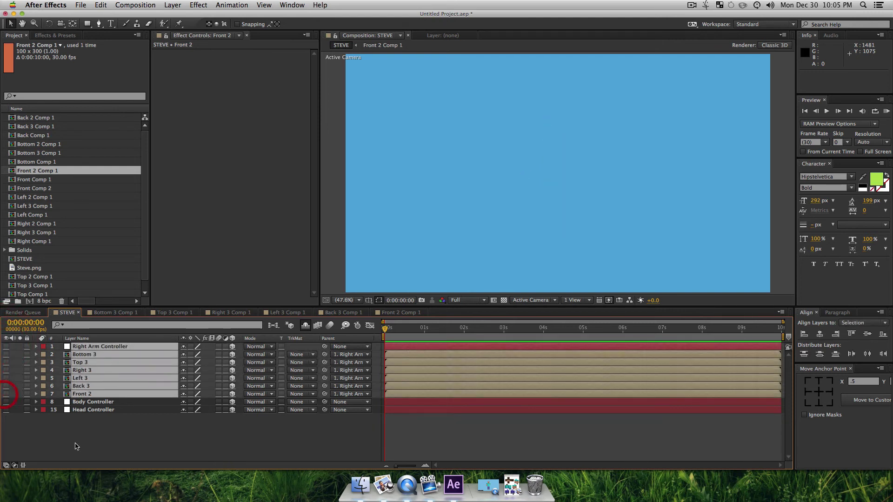
{"action": "left_click", "coordinate": [93, 449]}
Mark the six arm face layers as shy so they leave the layer list, and save the project.
{"action": "left_click", "coordinate": [86, 395]}
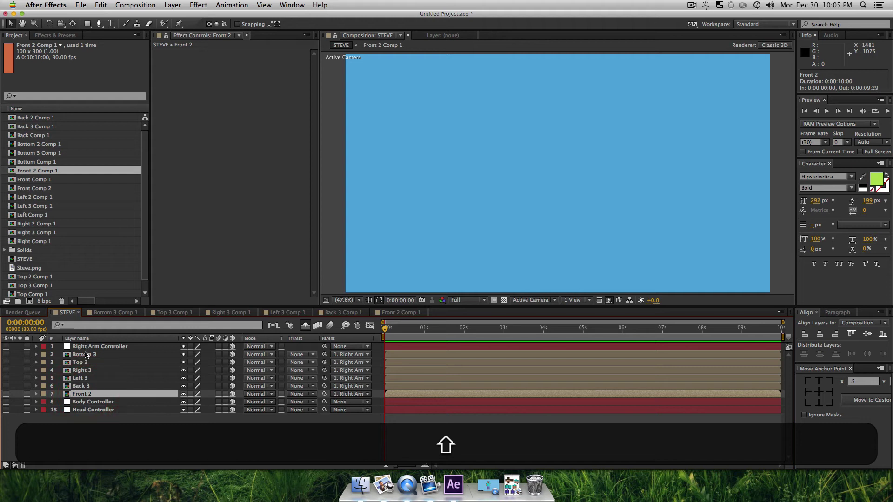
{"action": "left_click", "coordinate": [86, 354], "text": "shift"}
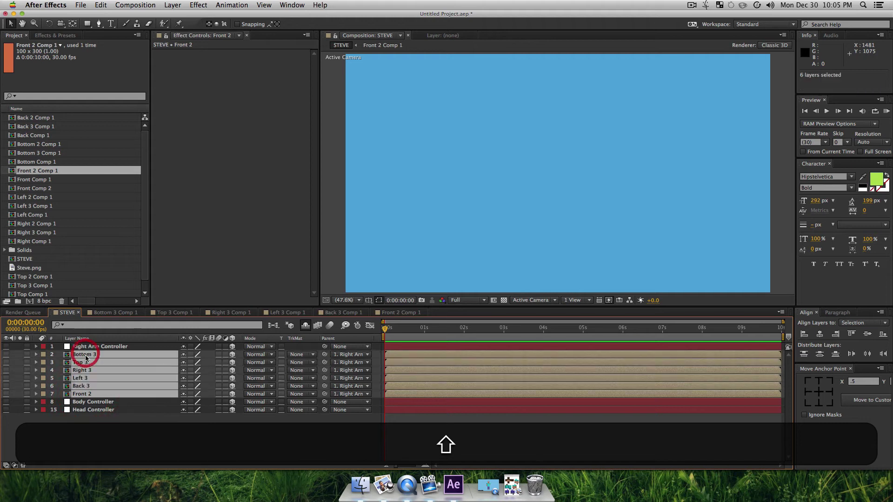
{"action": "left_click", "coordinate": [183, 362]}
{"action": "left_click", "coordinate": [156, 387]}
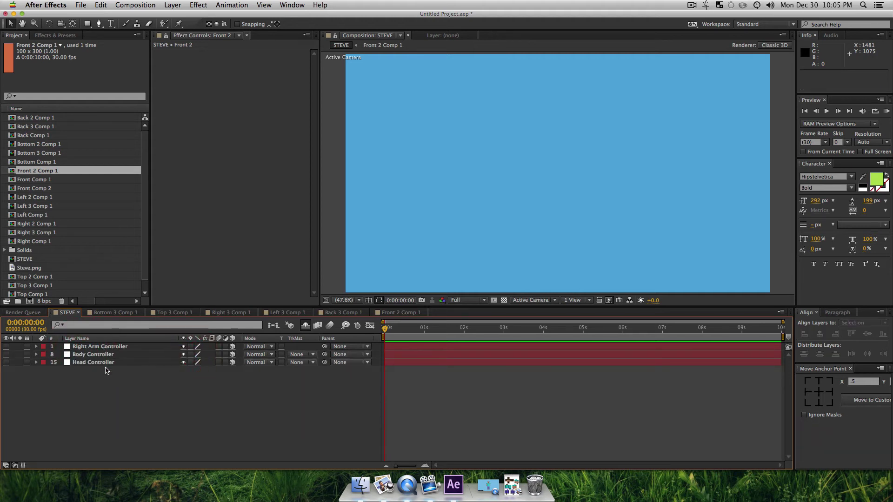
{"action": "left_click", "coordinate": [122, 449]}
{"action": "key", "text": "super+s"}
{"action": "left_click", "coordinate": [703, 5]}
{"action": "left_click", "coordinate": [703, 5]}
{"action": "left_click", "coordinate": [691, 4]}
{"action": "left_click", "coordinate": [691, 5]}
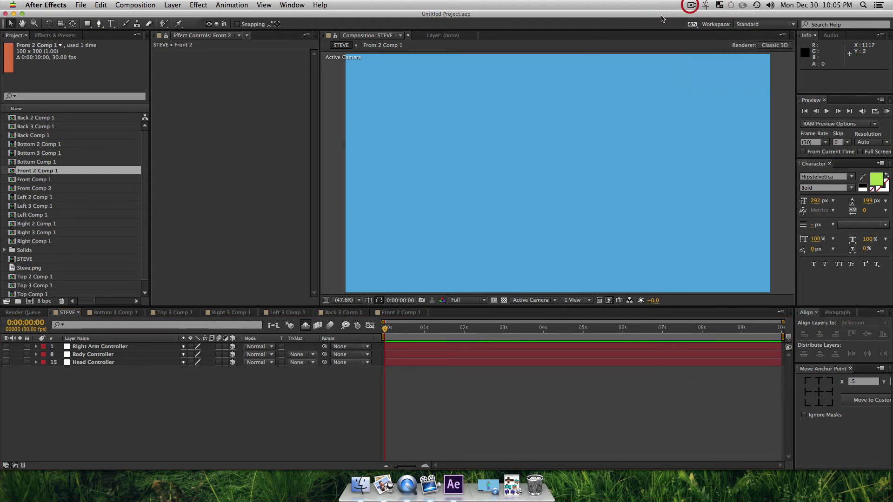
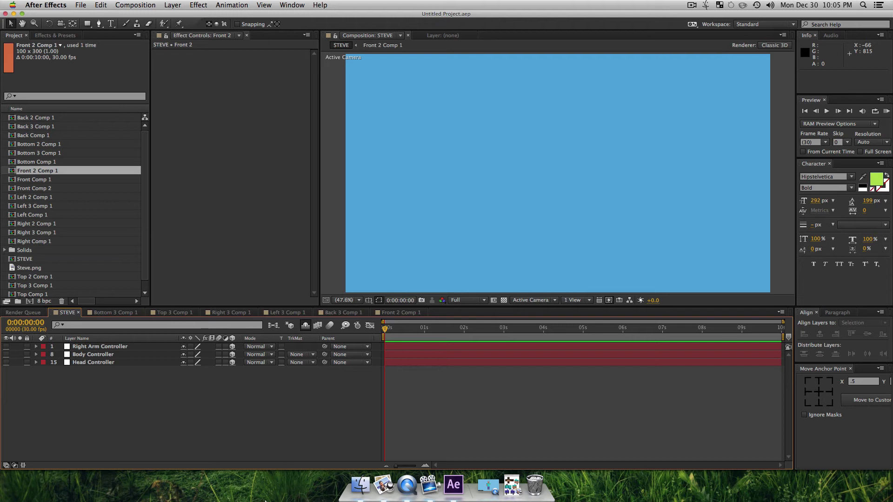
Create a dark brown solid 100 px wide and 300 px high in STEVE.
{"action": "key", "text": "super+y"}
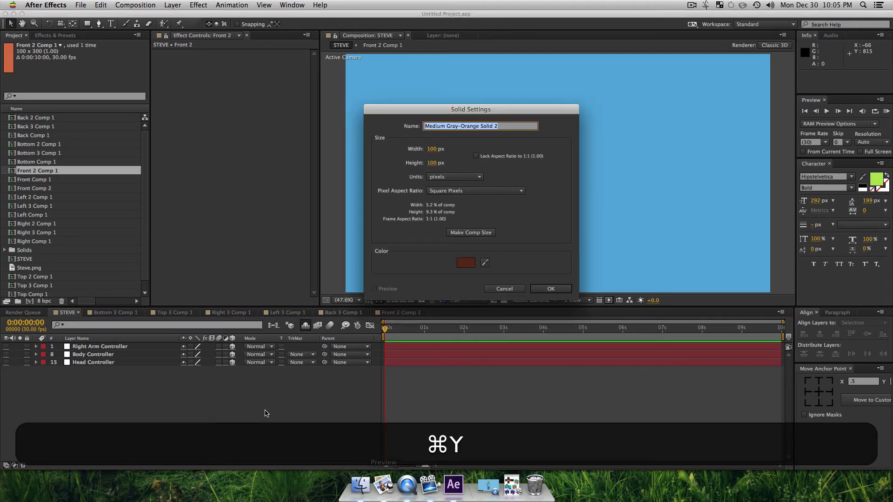
{"action": "left_click", "coordinate": [432, 163]}
{"action": "type", "text": "300"}
{"action": "key", "text": "Return"}
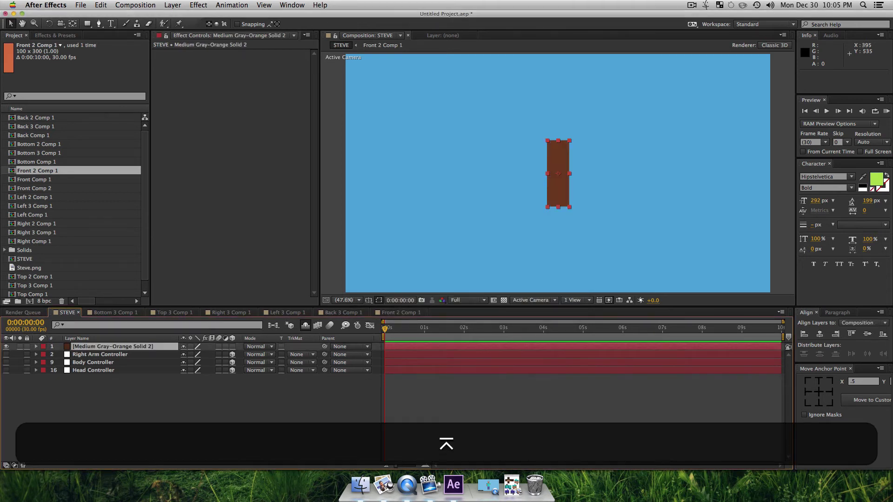
{"action": "left_click", "coordinate": [98, 420]}
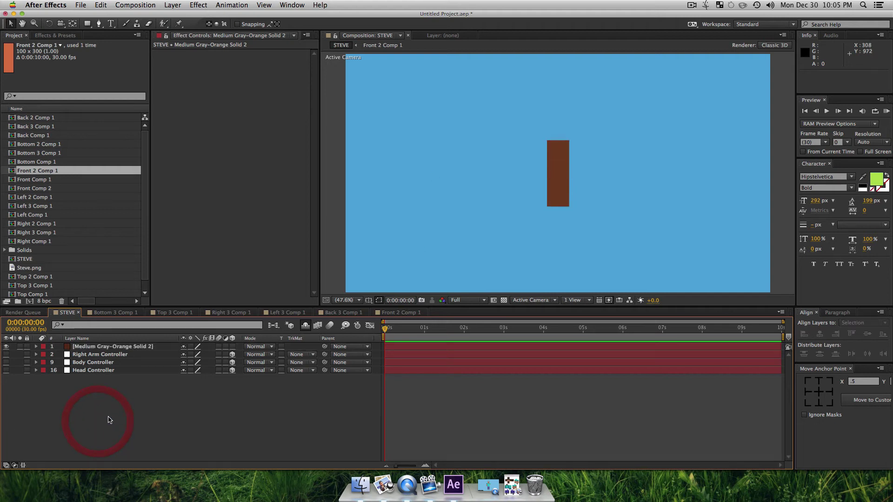
Turn the new brown solid into a 3D layer and rename it Front 3.
{"action": "left_click", "coordinate": [119, 347]}
{"action": "left_click", "coordinate": [232, 346]}
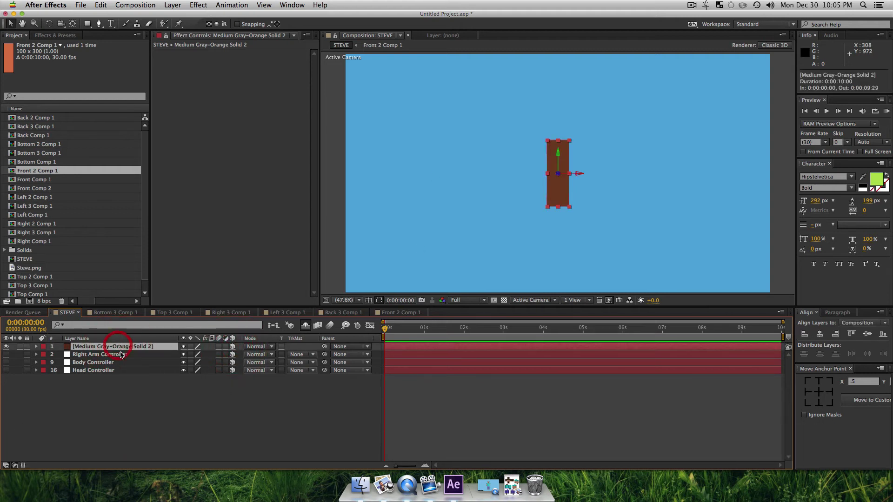
{"action": "key", "text": "Return"}
{"action": "type", "text": "Frobt"}
{"action": "key", "text": "BackSpace"}
{"action": "key", "text": "BackSpace"}
{"action": "type", "text": "nt 3"}
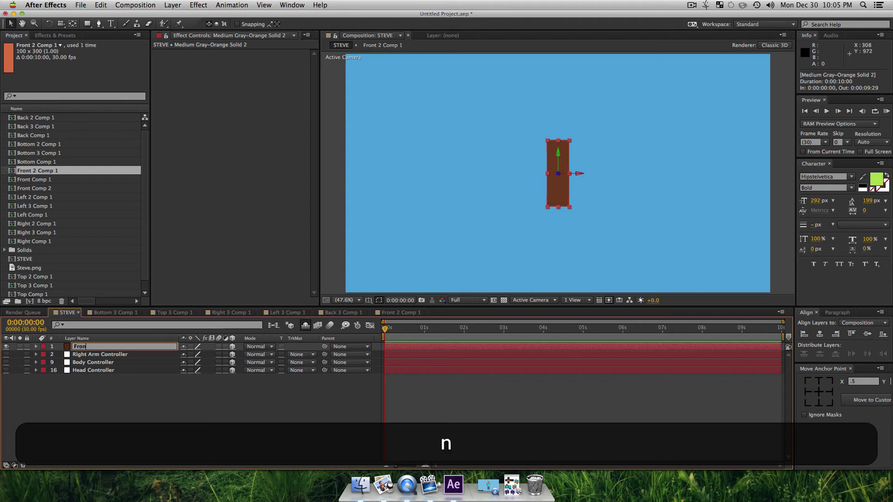
{"action": "key", "text": "Return"}
Duplicate Front 3, rename the copy Back 4, and set its Z position to 100.
{"action": "key", "text": "super+d"}
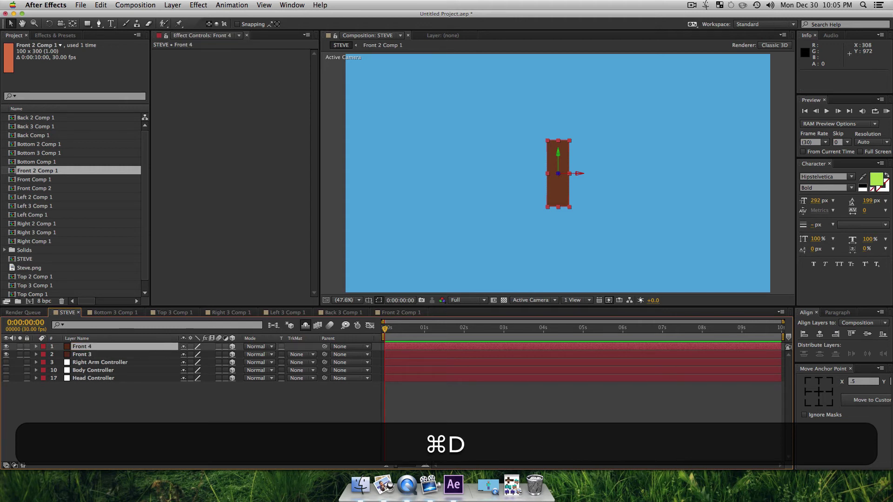
{"action": "key", "text": "Return"}
{"action": "type", "text": "Back 4"}
{"action": "key", "text": "Return"}
{"action": "key", "text": "p"}
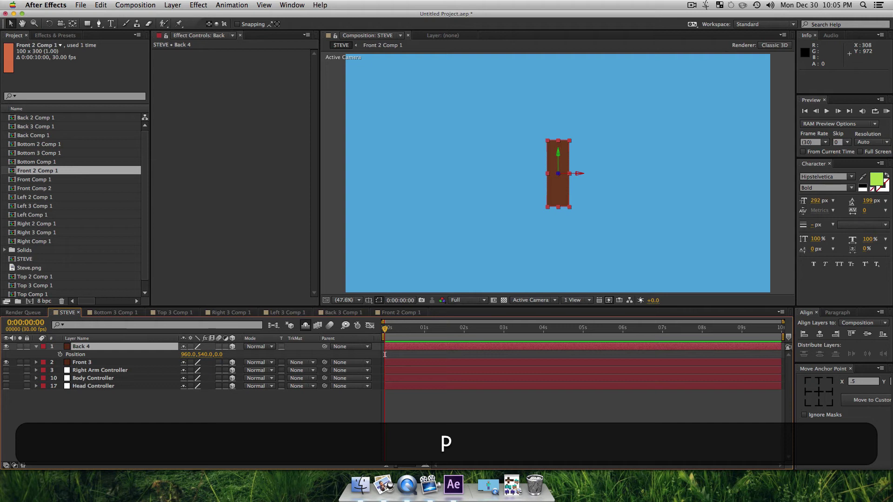
{"action": "left_click", "coordinate": [219, 354]}
{"action": "type", "text": "100"}
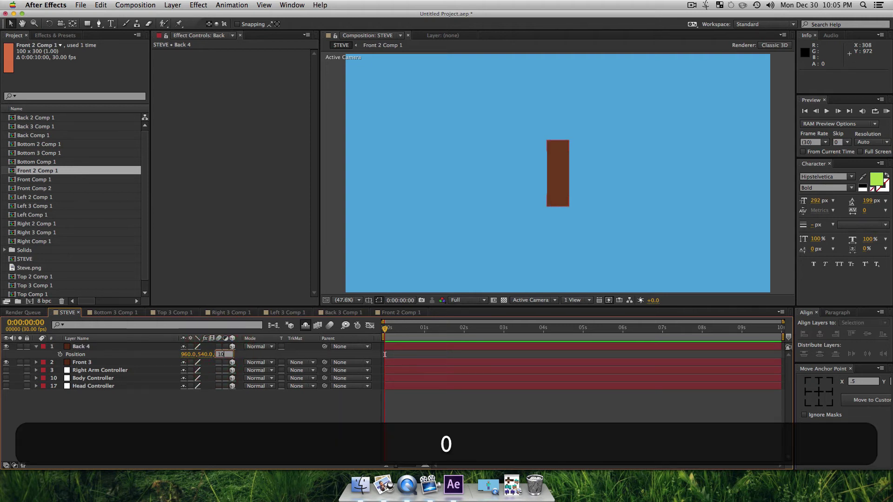
{"action": "key", "text": "Return"}
{"action": "left_click", "coordinate": [155, 464]}
Duplicate Back 4 and rename the copy Left 4.
{"action": "left_click", "coordinate": [81, 346]}
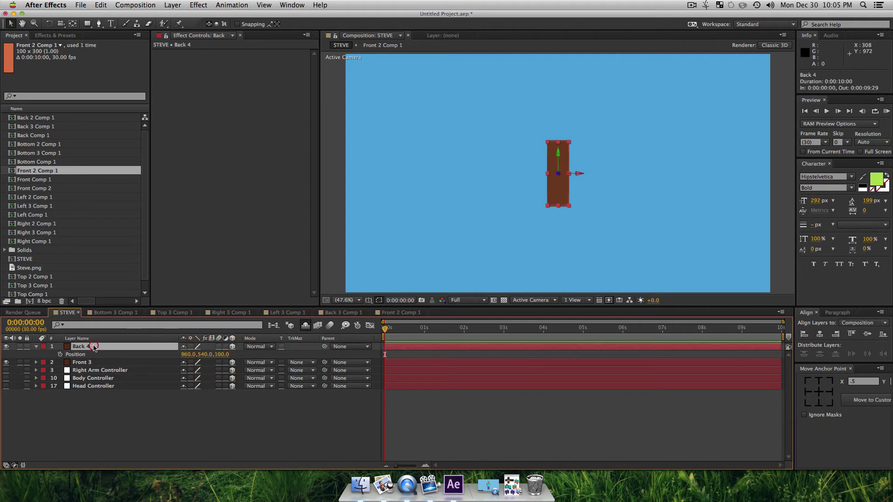
{"action": "key", "text": "super+d"}
{"action": "key", "text": "shift+Return"}
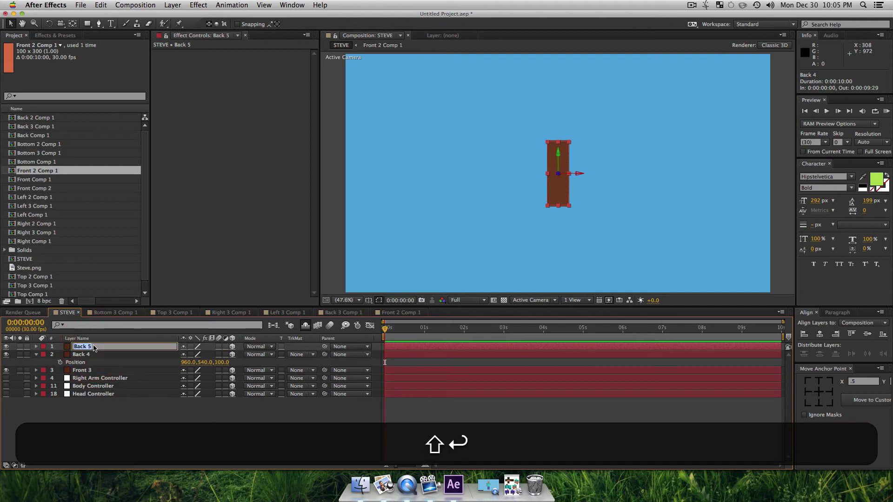
{"action": "key", "text": "shift"}
{"action": "type", "text": "Left 4"}
{"action": "key", "text": "Return"}
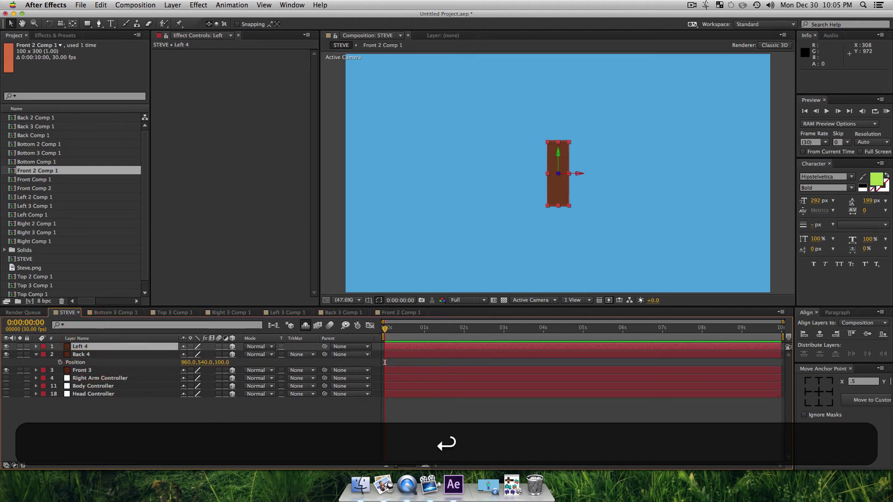
Move Left 4's anchor point to the middle of its left edge and set its Y Rotation to -270°.
{"action": "key", "text": "r"}
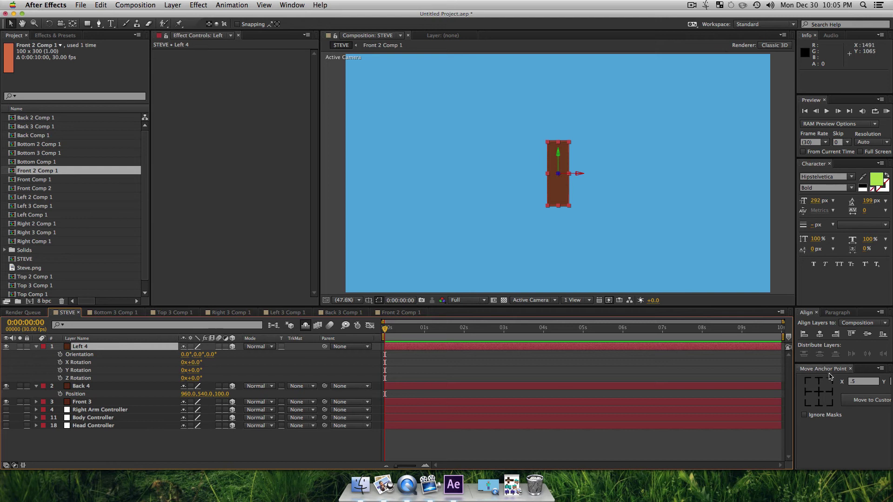
{"action": "left_click", "coordinate": [807, 393]}
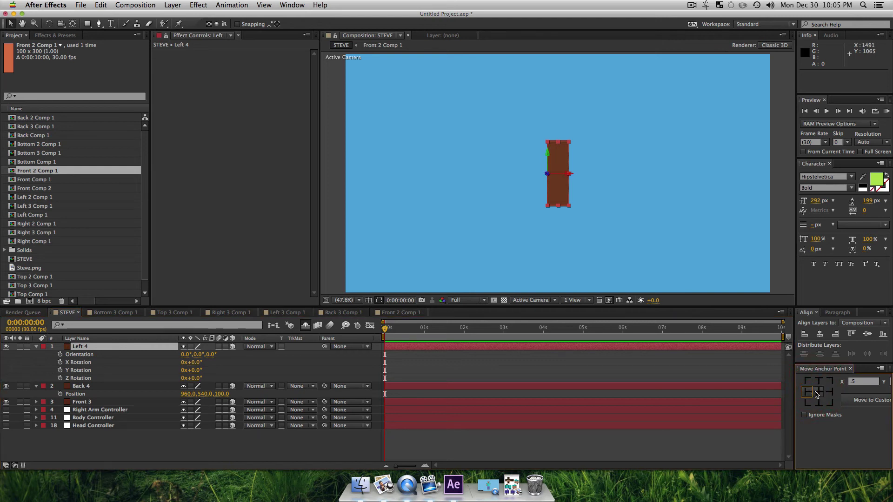
{"action": "left_click_drag", "start_coordinate": [193, 368], "coordinate": [111, 410]}
{"action": "key", "text": "super+z"}
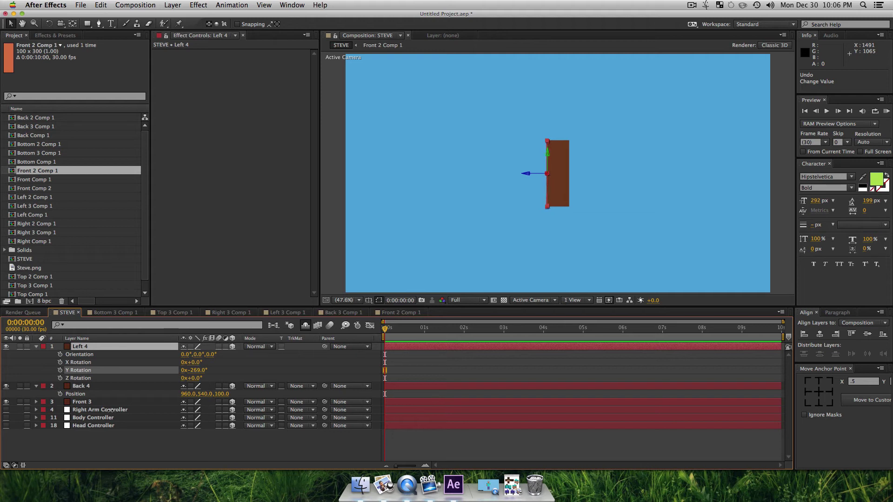
{"action": "left_click", "coordinate": [204, 448]}
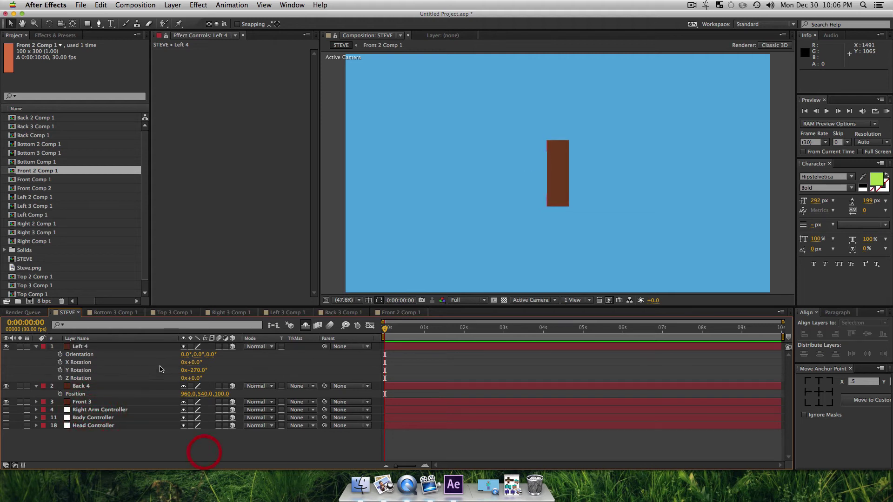
Duplicate Left 4 and rename the copy Right 4.
{"action": "left_click", "coordinate": [122, 346]}
{"action": "key", "text": "super+d"}
{"action": "key", "text": "Return"}
{"action": "type", "text": "R"}
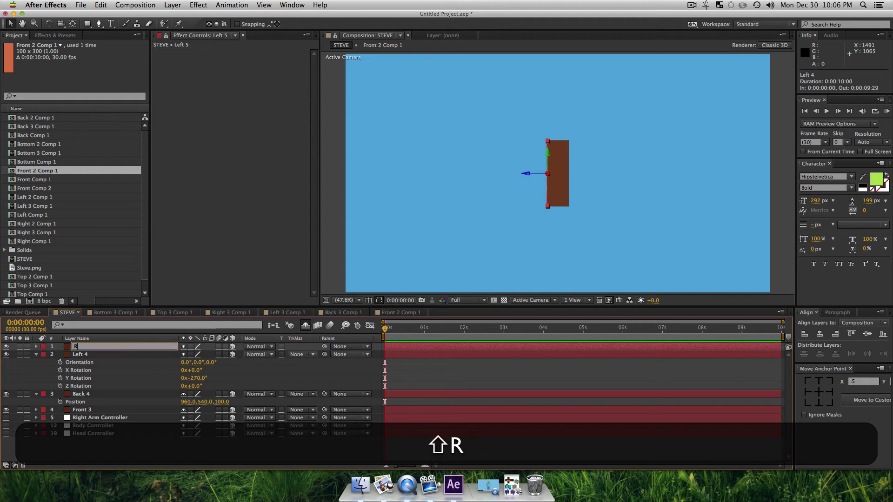
{"action": "type", "text": "ight'"}
{"action": "key", "text": "BackSpace"}
{"action": "key", "text": "Return"}
Shift Right 4 by +100 along X to an X position of 1010.
{"action": "key", "text": "p"}
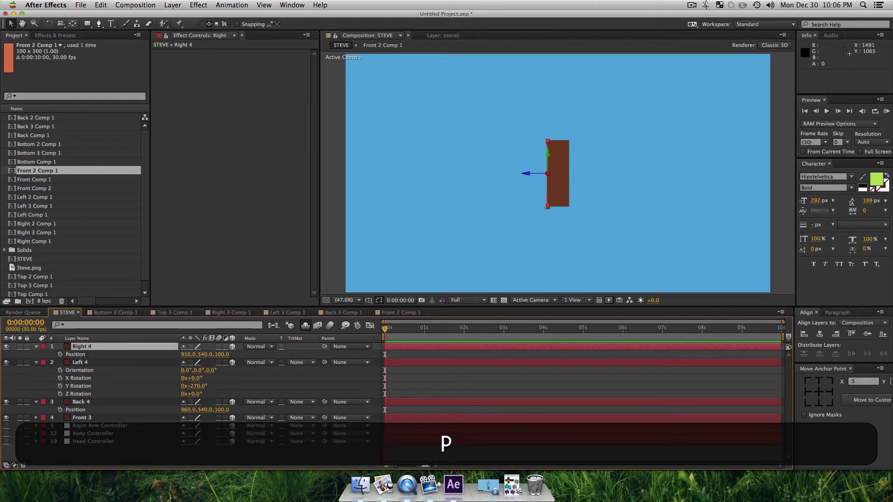
{"action": "left_click", "coordinate": [190, 354]}
{"action": "key", "text": "Right"}
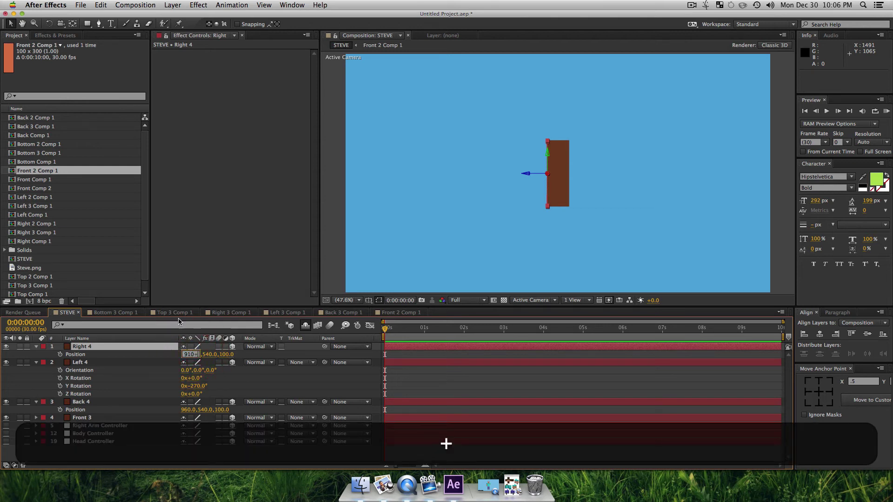
{"action": "type", "text": "+100"}
{"action": "key", "text": "Return"}
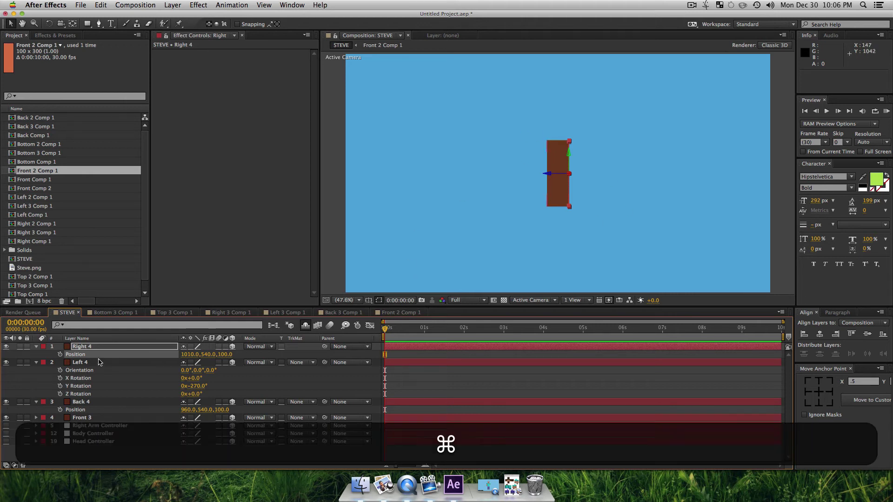
Collapse the open properties of all layers and clear the layer selection.
{"action": "key", "text": "super+a"}
{"action": "key", "text": "super+u"}
{"action": "left_click", "coordinate": [145, 409]}
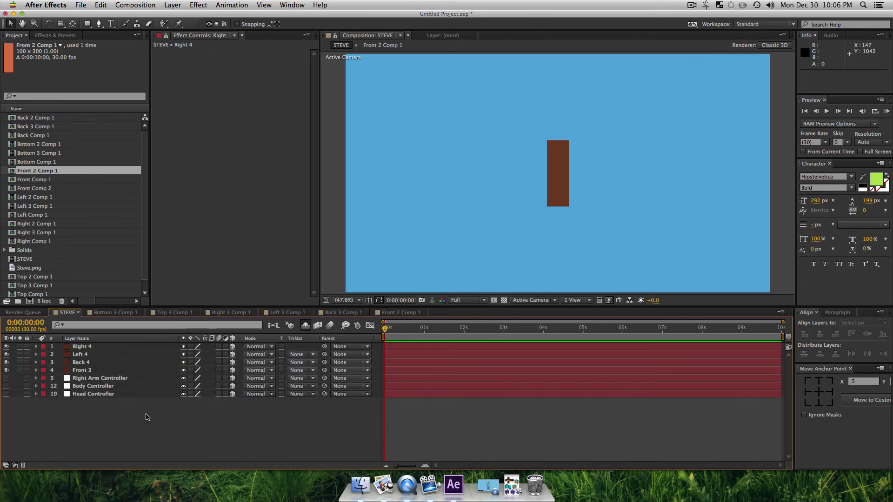
Create a dark brown solid of 100 by 100 px and rename it Top 4.
{"action": "key", "text": "shift+super+y"}
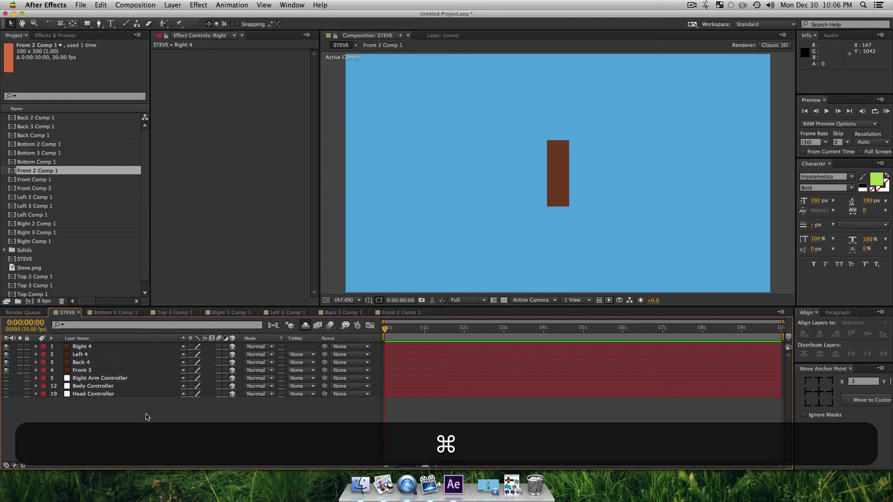
{"action": "key", "text": "super+y"}
{"action": "left_click", "coordinate": [432, 163]}
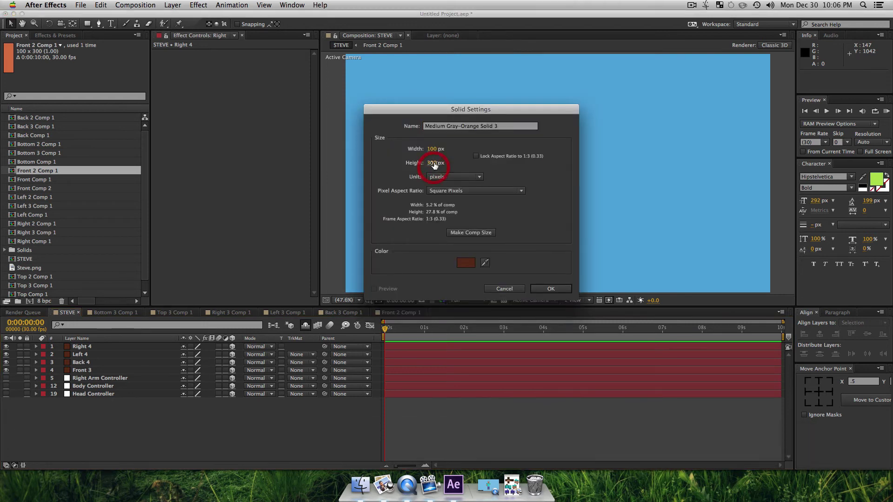
{"action": "type", "text": "100"}
{"action": "key", "text": "Return"}
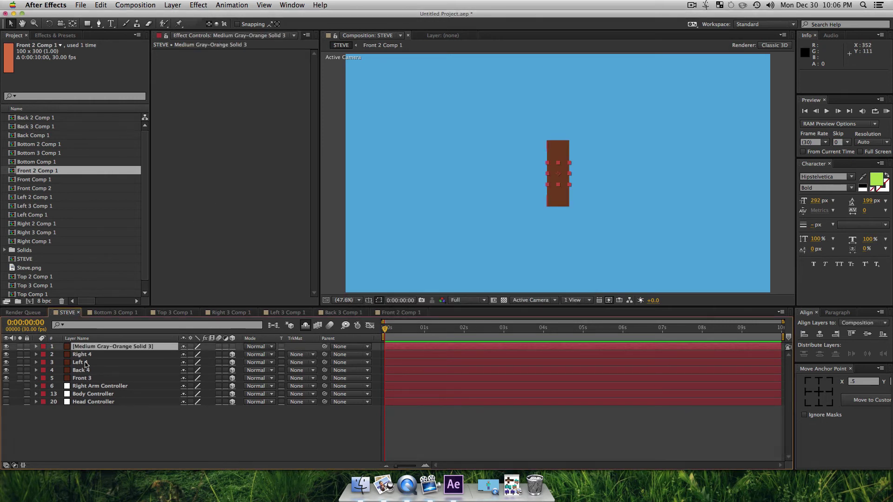
{"action": "key", "text": "Return"}
{"action": "type", "text": "Top 4"}
{"action": "key", "text": "Return"}
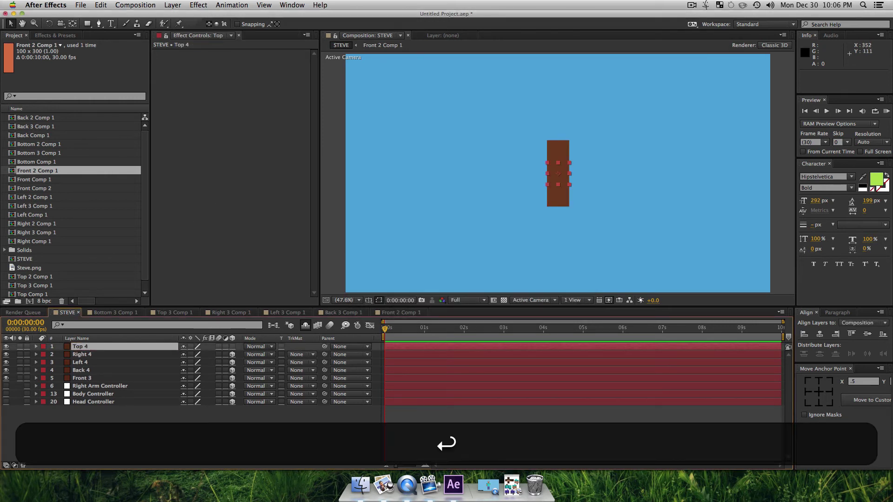
Make Top 4 a 3D layer and move its anchor point to the middle of its bottom edge.
{"action": "key", "text": "p"}
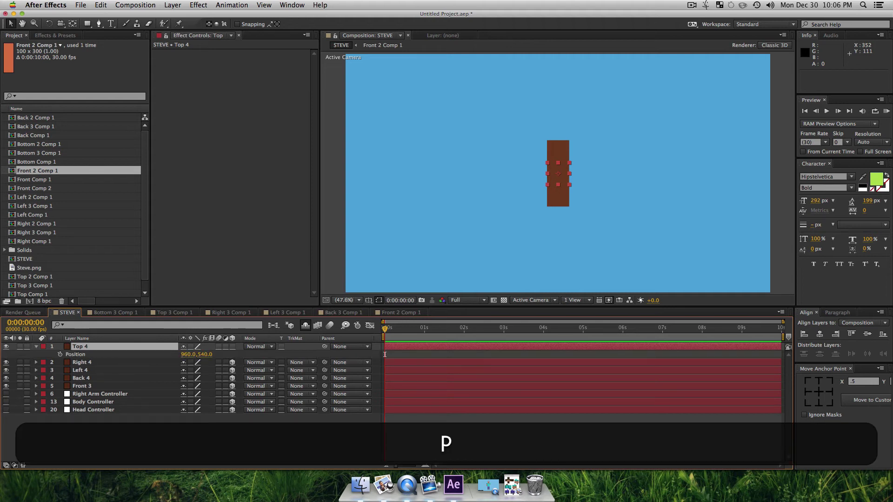
{"action": "left_click", "coordinate": [233, 347]}
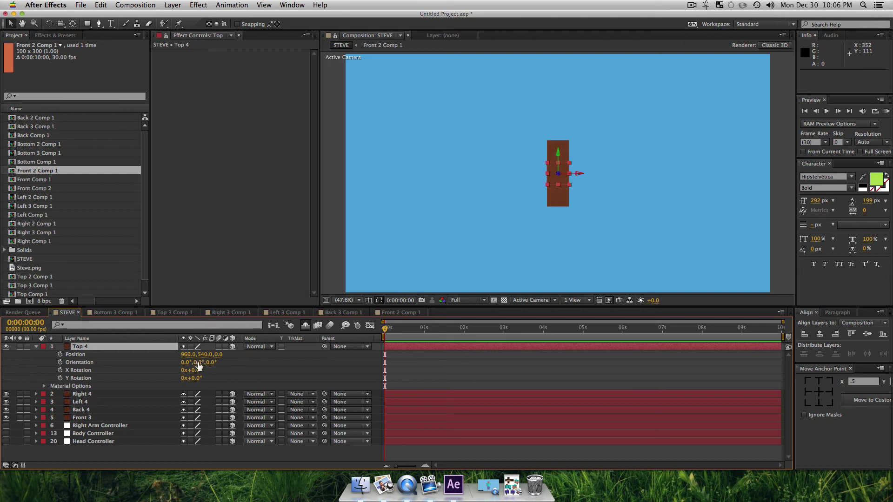
{"action": "left_click_drag", "start_coordinate": [202, 354], "coordinate": [112, 370]}
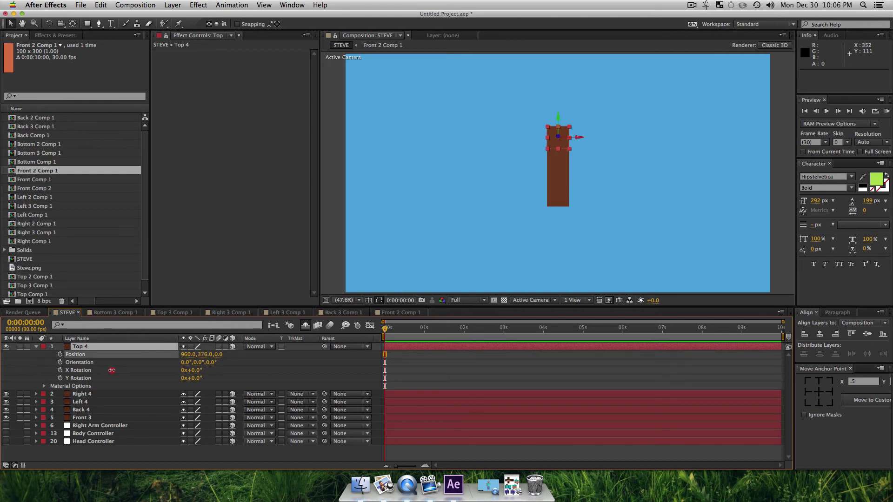
{"action": "key", "text": "super+z"}
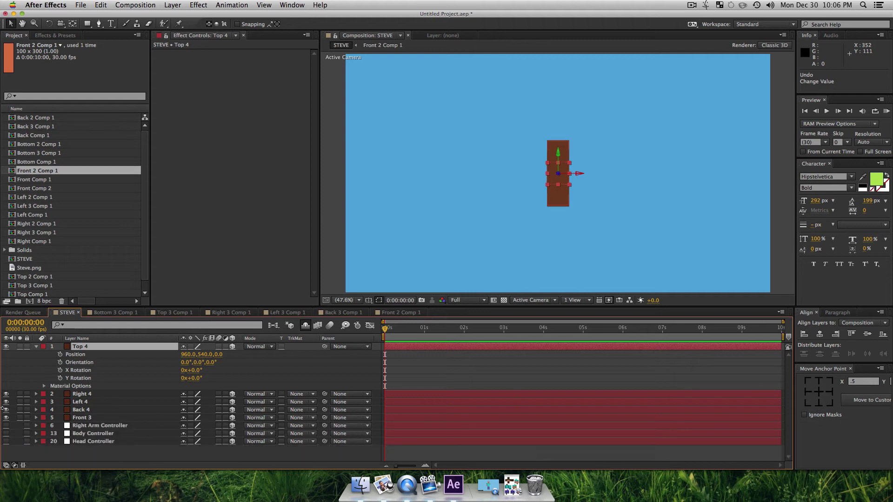
{"action": "left_click", "coordinate": [818, 405]}
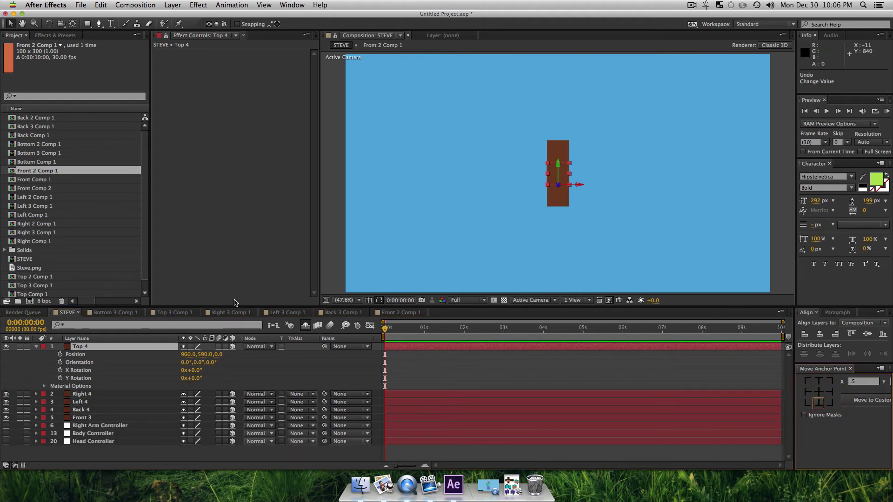
Set Top 4's Y position to 390 so its lower edge meets the upper edge of the front face.
{"action": "left_click", "coordinate": [207, 354]}
{"action": "type", "text": "340"}
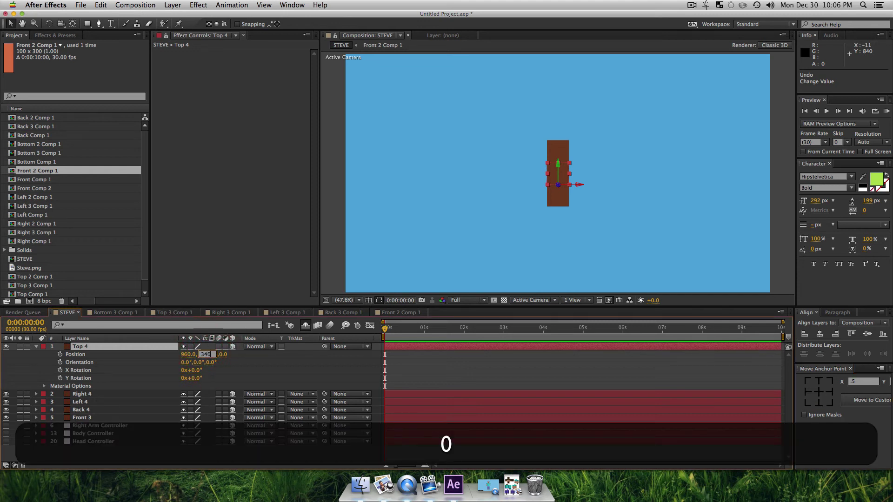
{"action": "key", "text": "Return"}
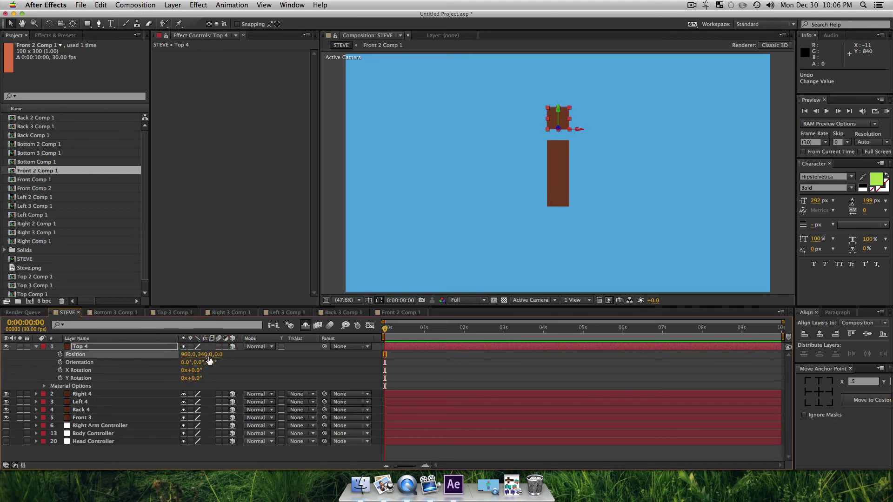
{"action": "left_click_drag", "start_coordinate": [206, 354], "coordinate": [224, 360]}
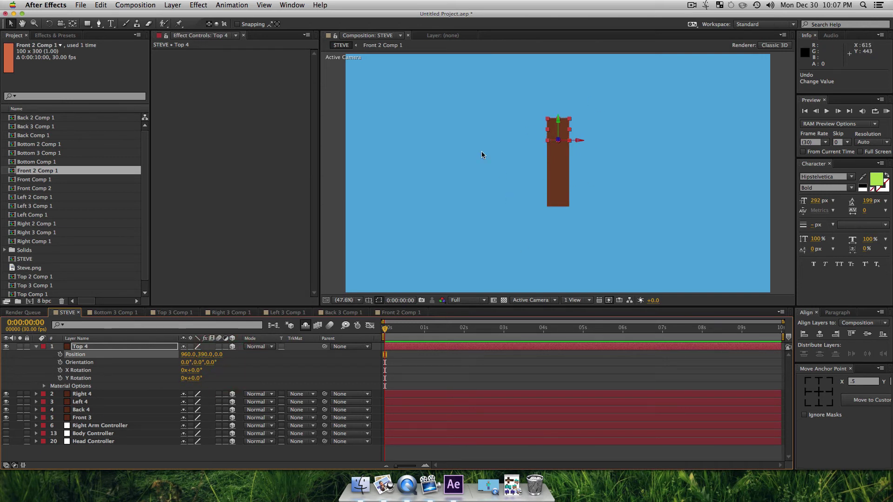
Set Top 4's X rotation to -90° so it lies flat across the upper end of the limb.
{"action": "left_click", "coordinate": [86, 348]}
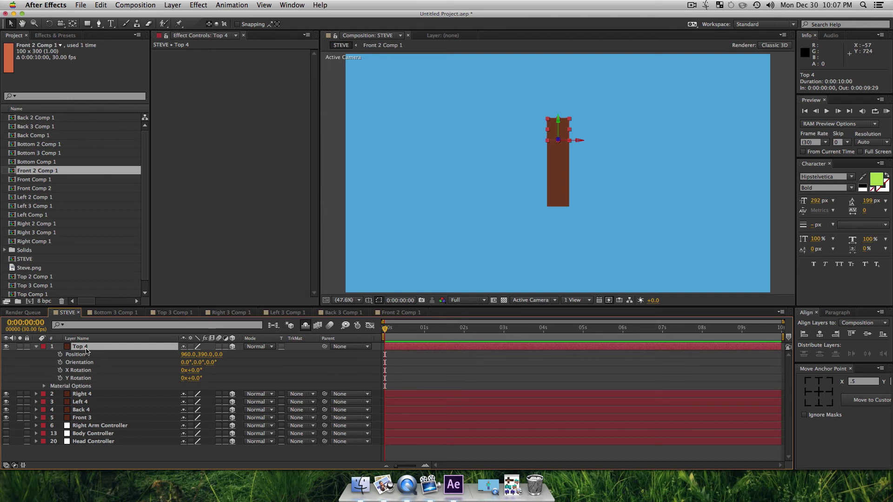
{"action": "key", "text": "r"}
{"action": "left_click_drag", "start_coordinate": [197, 374], "coordinate": [162, 370]}
{"action": "key", "text": "super+z"}
{"action": "left_click", "coordinate": [195, 362]}
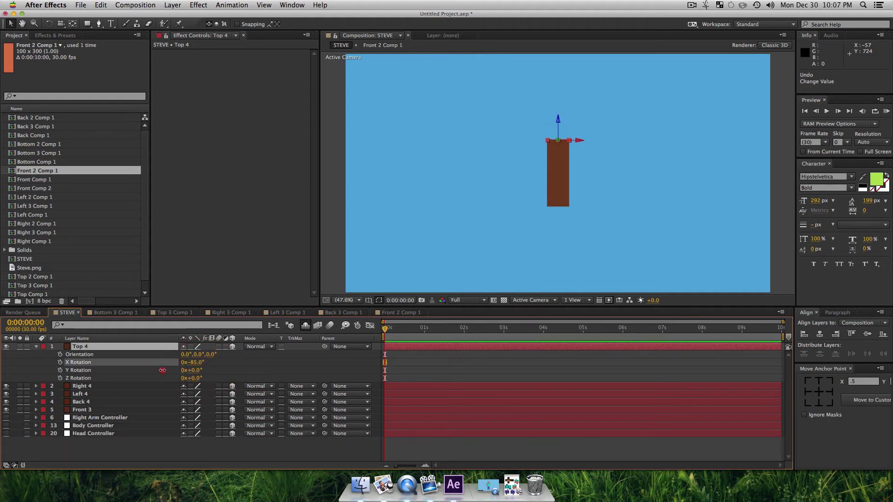
{"action": "left_click", "coordinate": [161, 363]}
{"action": "left_click", "coordinate": [195, 362]}
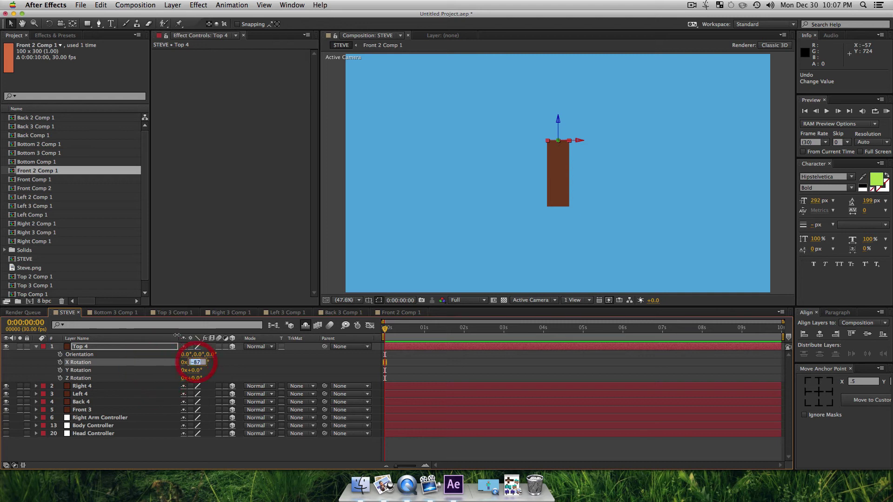
{"action": "type", "text": "-90"}
{"action": "key", "text": "Return"}
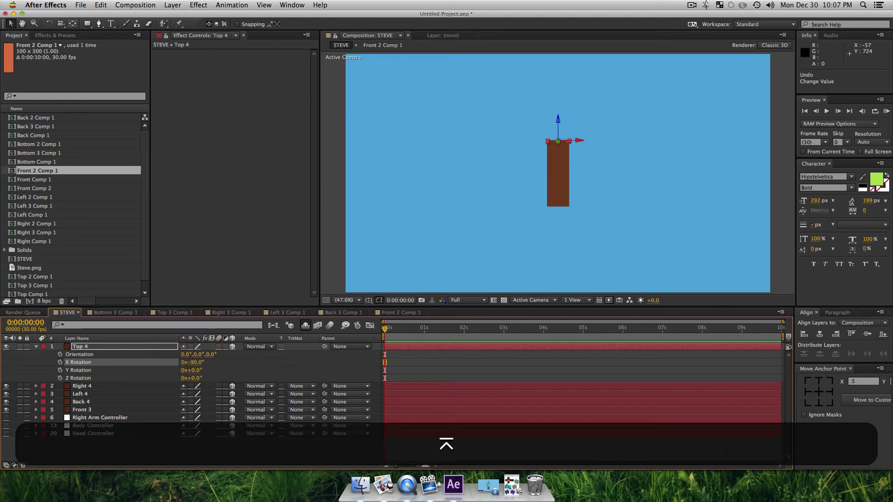
Duplicate Top 4, rename the copy Bottom 4 and show its position property.
{"action": "left_click", "coordinate": [145, 346]}
{"action": "key", "text": "super+d"}
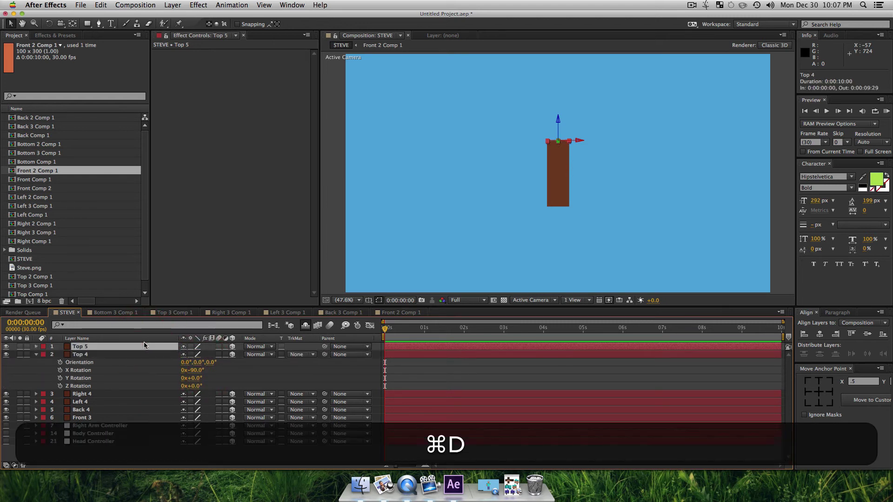
{"action": "key", "text": "super+Return"}
{"action": "type", "text": "Bottom 4"}
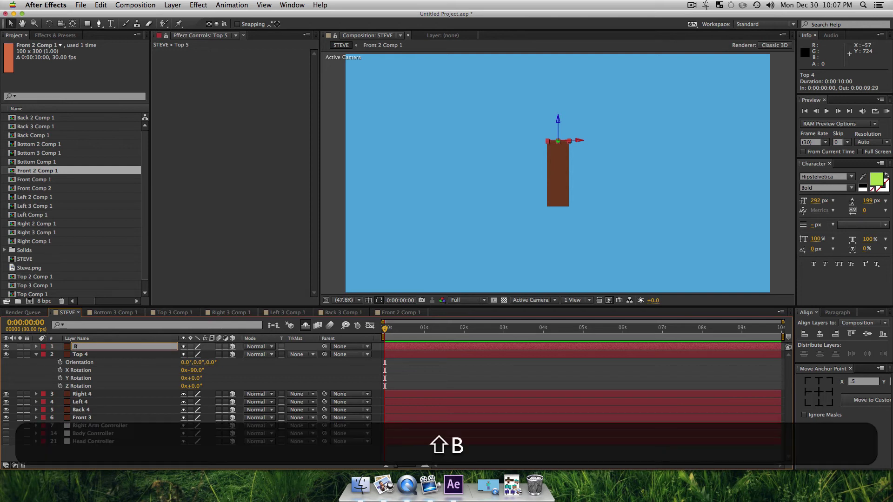
{"action": "key", "text": "Return"}
{"action": "key", "text": "p"}
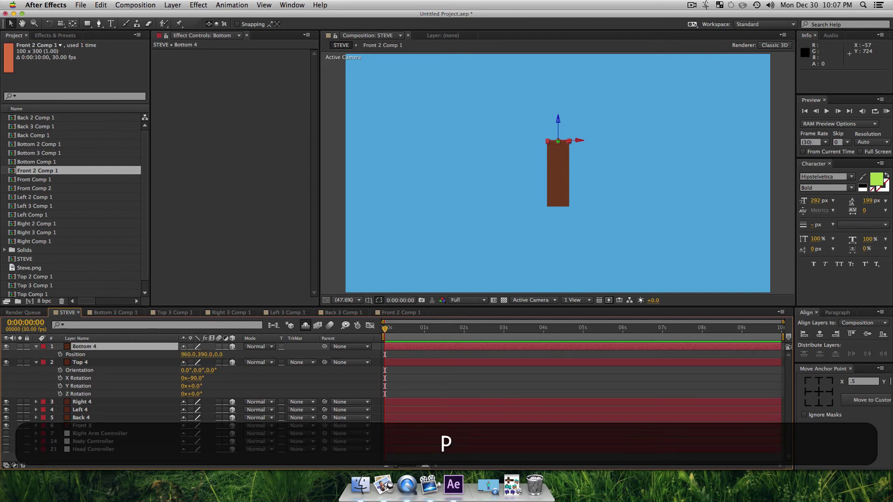
Try subtracting 300 from Bottom 4's Y position, and undo the change.
{"action": "left_click", "coordinate": [205, 355]}
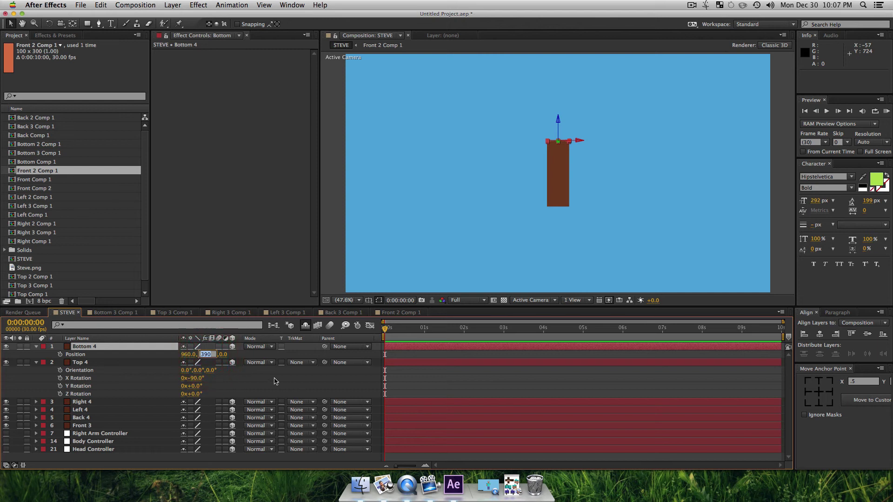
{"action": "key", "text": "Right"}
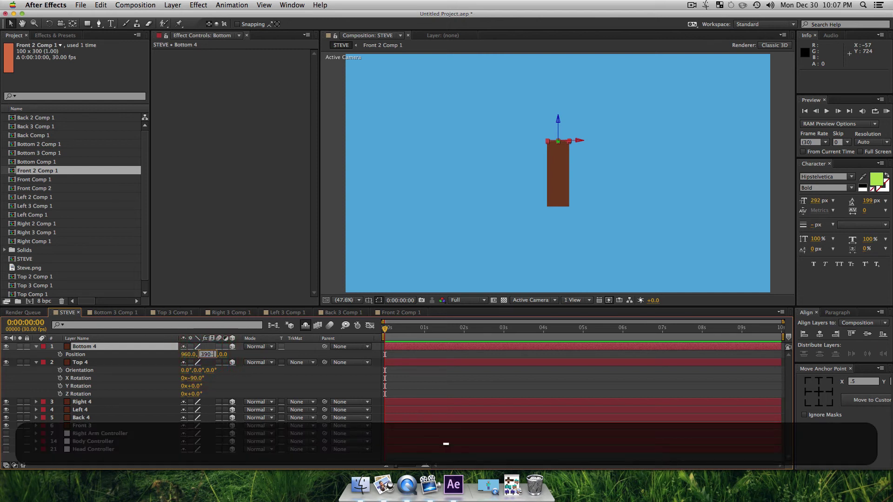
{"action": "type", "text": "-300"}
{"action": "key", "text": "Return"}
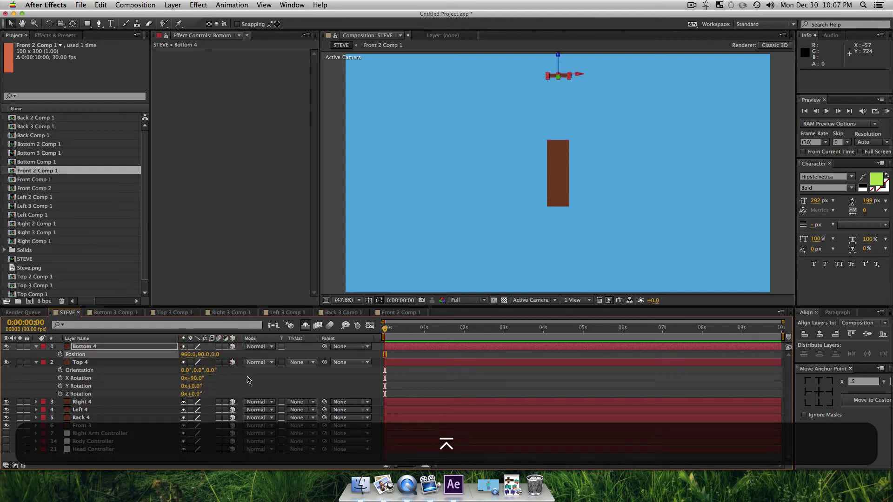
{"action": "key", "text": "super+z"}
Add 300 to Bottom 4's Y position, giving 690, to place it at the limb's lower end.
{"action": "left_click", "coordinate": [205, 355]}
{"action": "key", "text": "Right"}
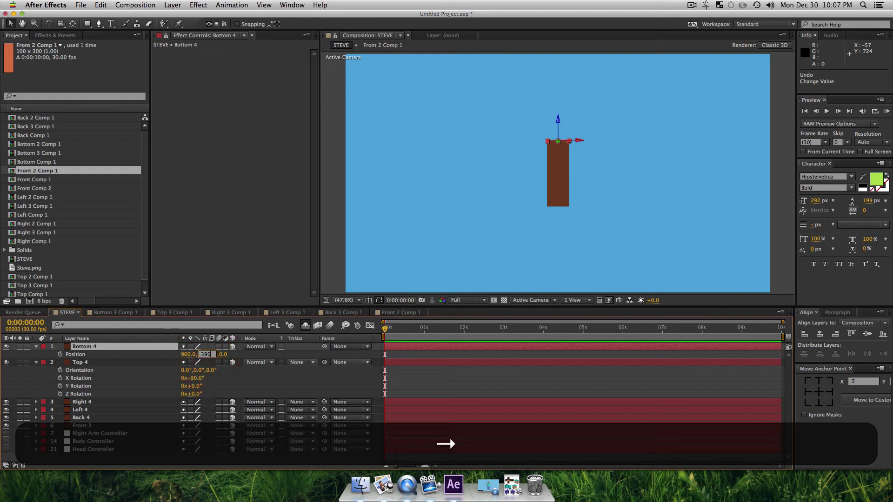
{"action": "type", "text": "+300"}
{"action": "key", "text": "Return"}
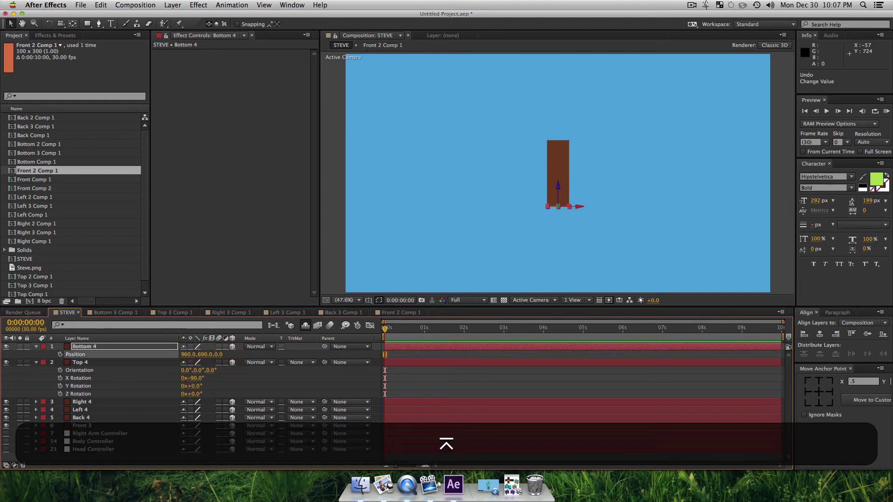
Collapse the open properties of all layers and clear the layer selection.
{"action": "key", "text": "super+a"}
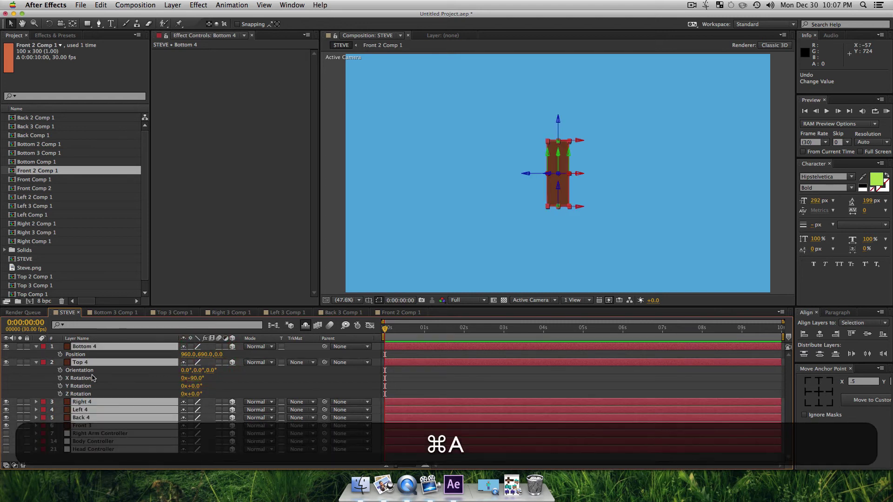
{"action": "key", "text": "super+u"}
{"action": "key", "text": "u"}
{"action": "left_click", "coordinate": [130, 435]}
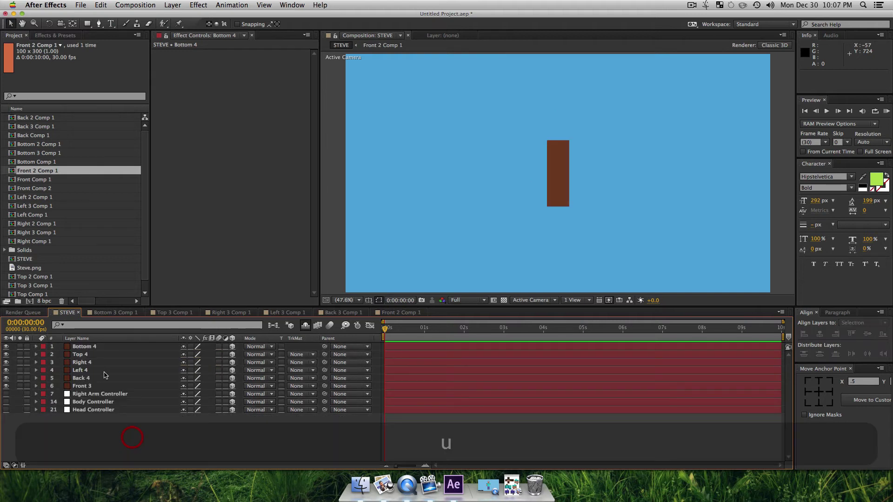
Pre-compose Bottom 4 and Top 4 separately, leaving all attributes in STEVE and keeping the suggested names.
{"action": "left_click", "coordinate": [93, 349]}
{"action": "key", "text": "shift"}
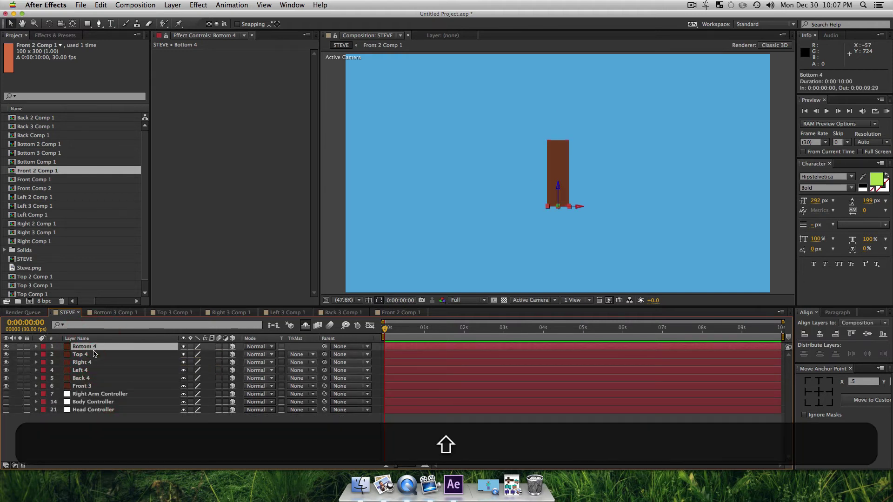
{"action": "key", "text": "shift+super+c"}
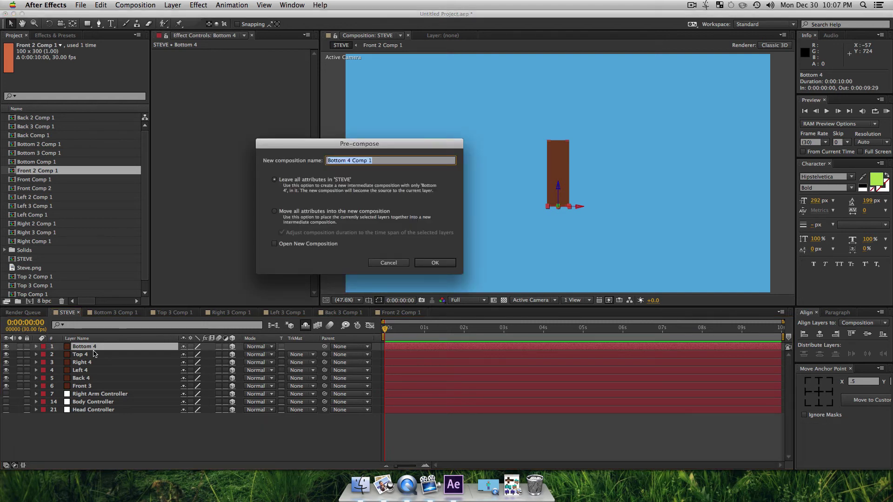
{"action": "key", "text": "Return"}
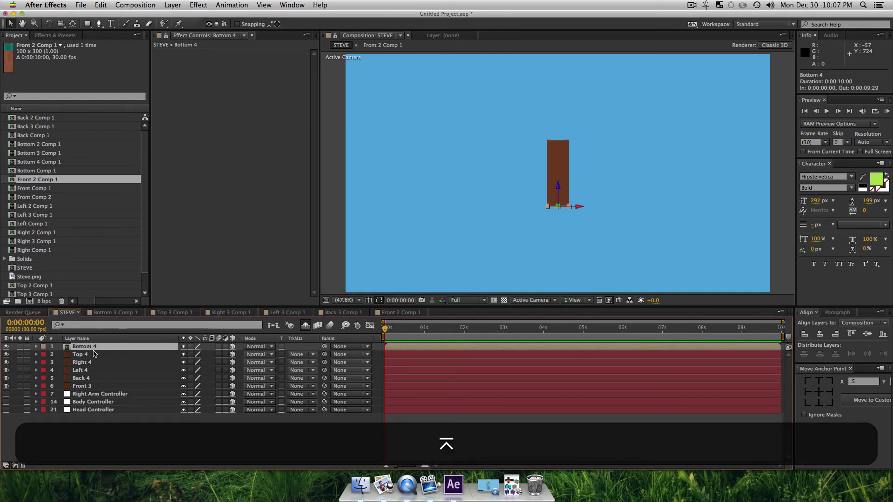
{"action": "key", "text": "2"}
{"action": "key", "text": "shift+super+c"}
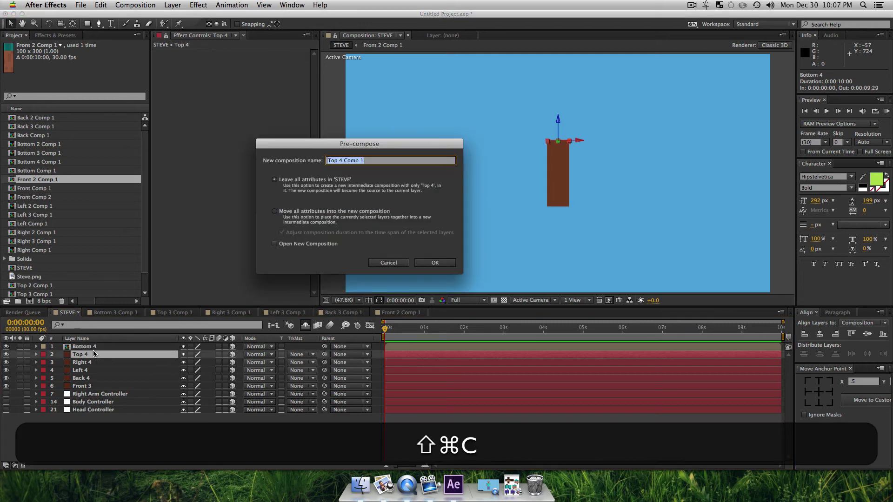
{"action": "key", "text": "Return"}
Pre-compose Right 4 and Left 4 separately, leaving all attributes in STEVE.
{"action": "key", "text": "3"}
{"action": "key", "text": "shift+super+c"}
{"action": "key", "text": "Return"}
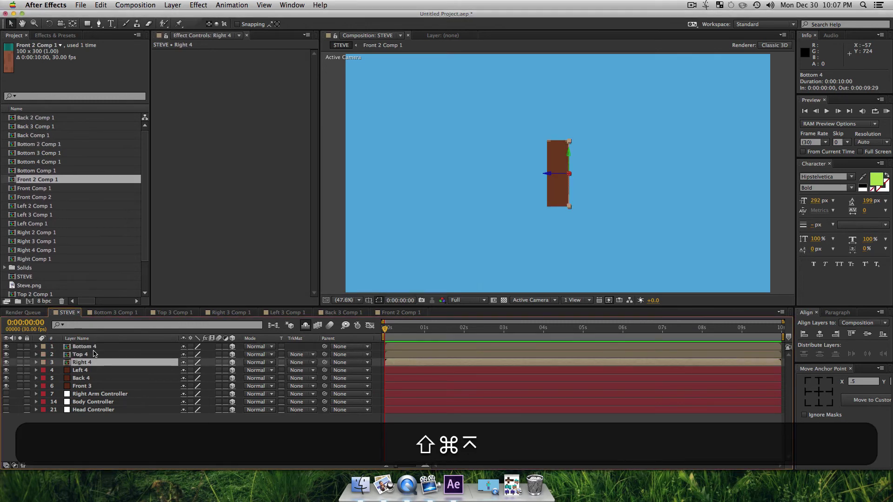
{"action": "key", "text": "4"}
{"action": "key", "text": "shift+super+c"}
{"action": "key", "text": "Return"}
Pre-compose Back 4 and Front 3 separately with all attributes left in STEVE, and clear the selection.
{"action": "key", "text": "5"}
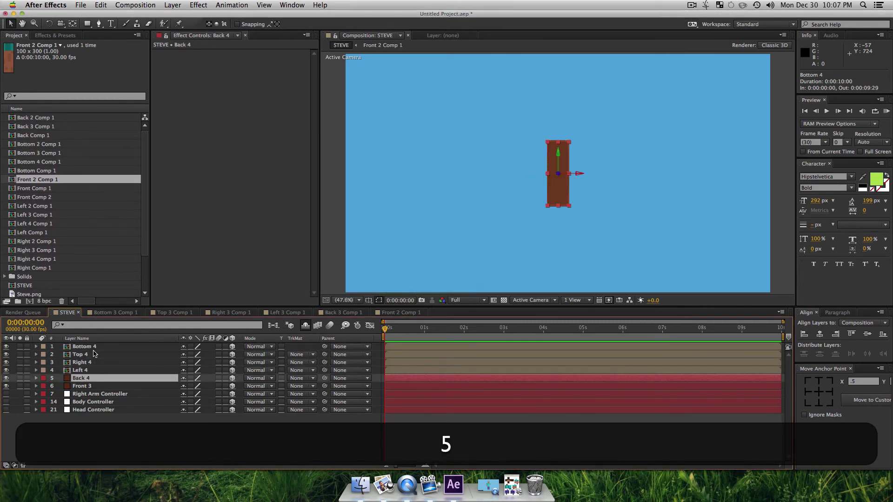
{"action": "key", "text": "shift+super+c"}
{"action": "key", "text": "Return"}
{"action": "key", "text": "6"}
{"action": "key", "text": "shift+super+c"}
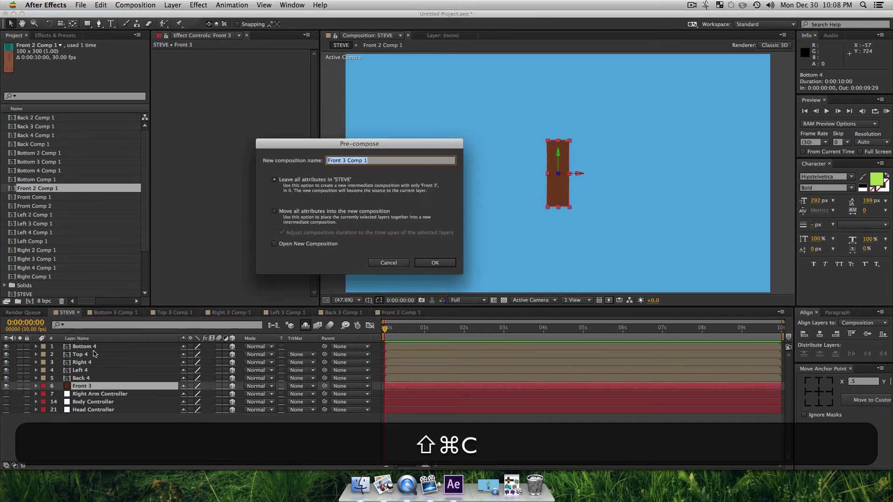
{"action": "key", "text": "Return"}
{"action": "left_click", "coordinate": [164, 436]}
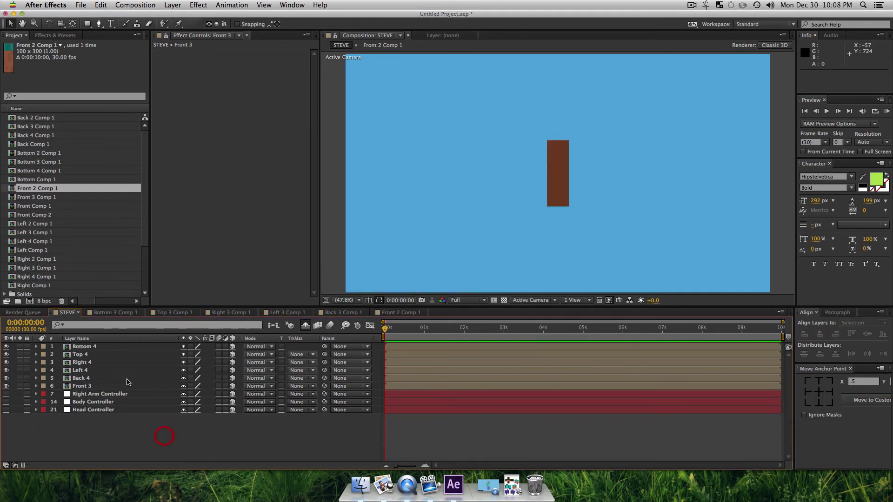
Open Bottom 4 Comp 1 and paste the copied Steve.png texture layer above the brown solid.
{"action": "double_click", "coordinate": [81, 348]}
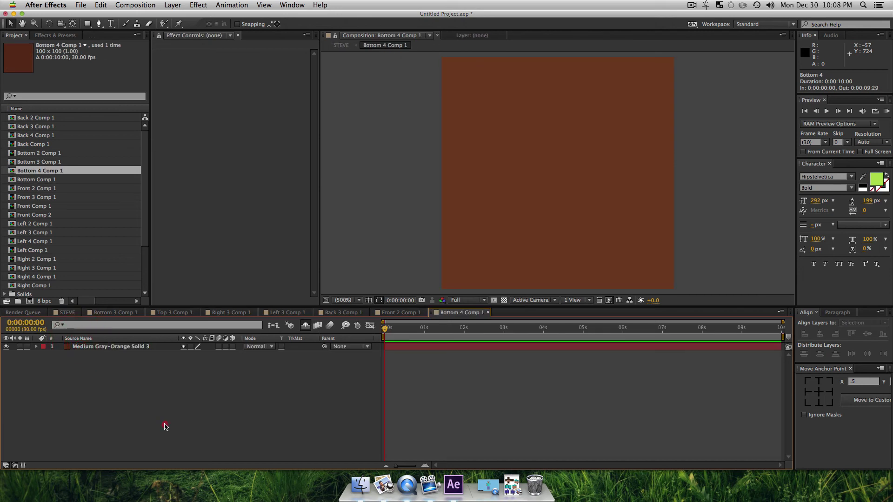
{"action": "left_click", "coordinate": [160, 424]}
{"action": "key", "text": "super+v"}
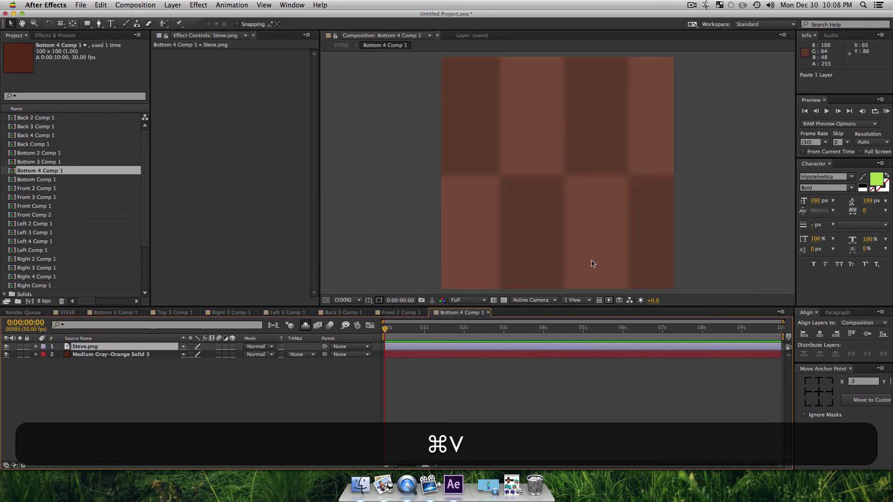
Check the leg layout of the Steve image in Preview, and reposition Steve.png until the dark grey leg bottom fills Bottom 4 Comp 1.
{"action": "left_click", "coordinate": [511, 485]}
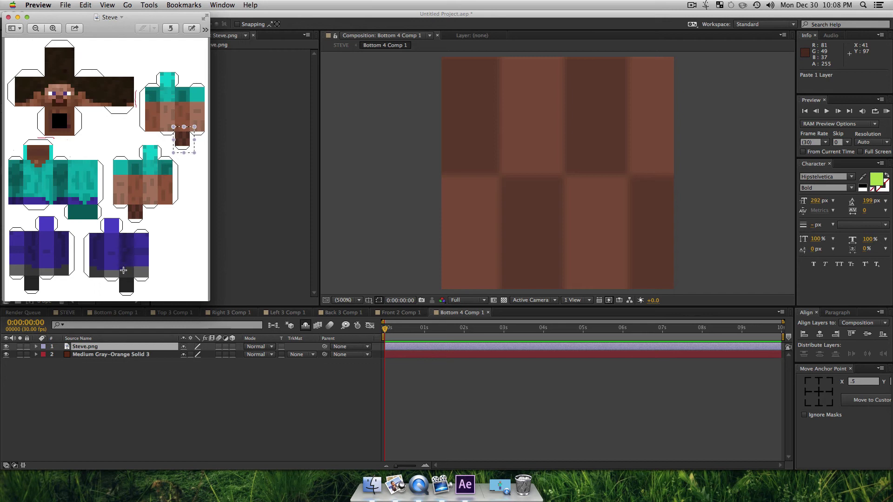
{"action": "left_click", "coordinate": [202, 418]}
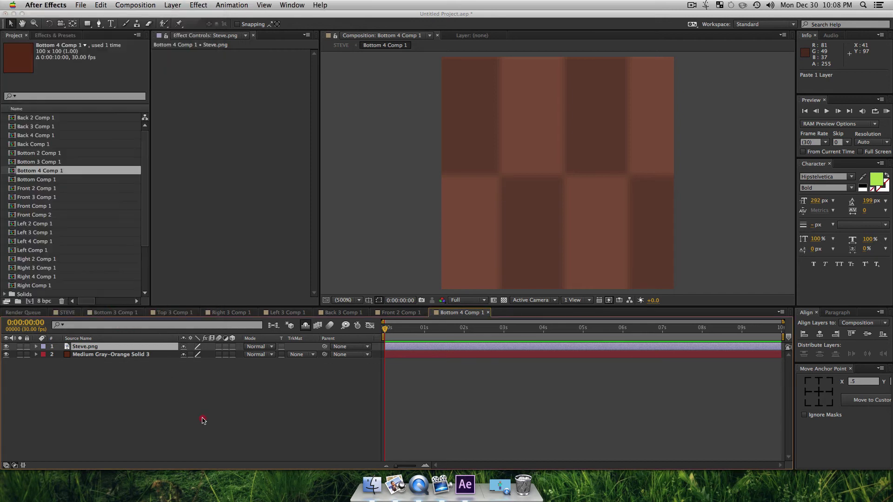
{"action": "left_click_drag", "start_coordinate": [541, 243], "coordinate": [598, 156]}
{"action": "left_click", "coordinate": [195, 408]}
Copy the repositioned Steve.png layer from Bottom 4 Comp 1 and clear the selection.
{"action": "left_click", "coordinate": [79, 348]}
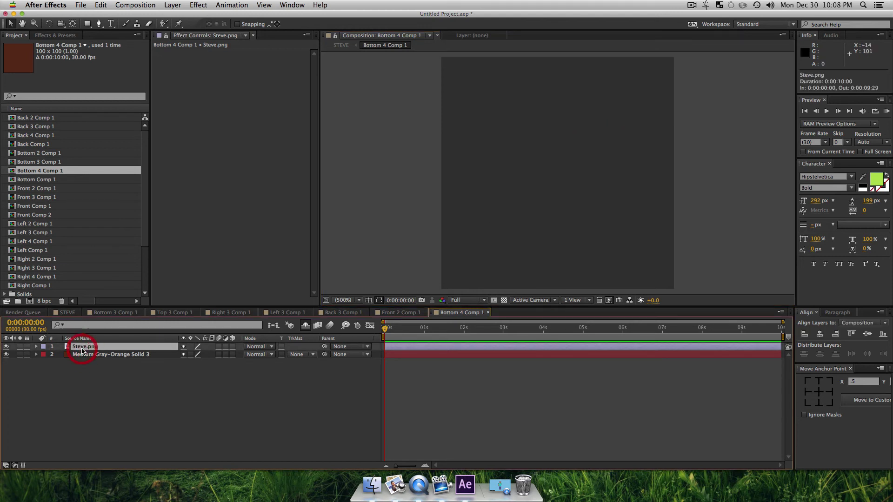
{"action": "key", "text": "super+c"}
{"action": "left_click", "coordinate": [231, 391]}
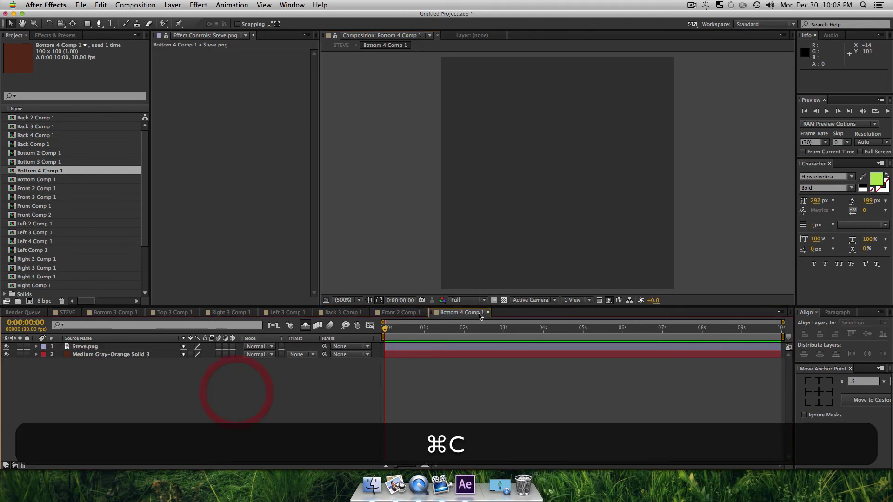
Close the open arm precompositions and Bottom 4 Comp 1, leaving only STEVE open.
{"action": "left_click", "coordinate": [133, 314]}
{"action": "left_click", "coordinate": [142, 312]}
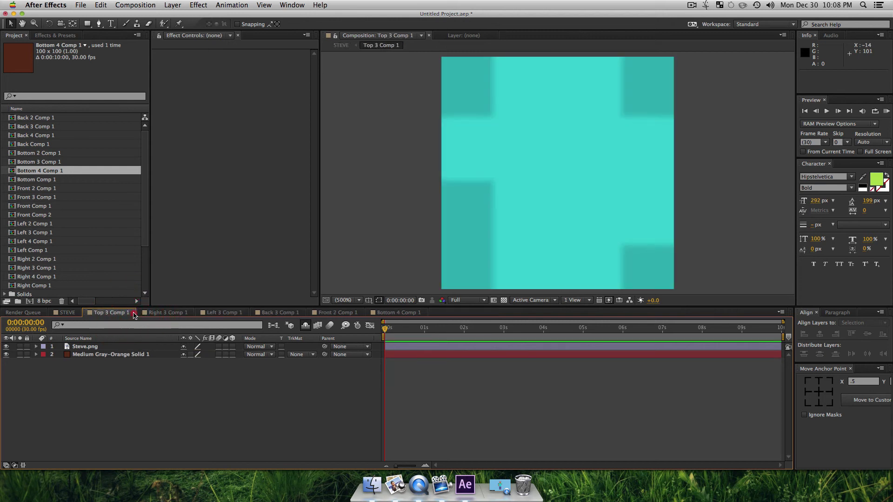
{"action": "left_click", "coordinate": [134, 313]}
{"action": "left_click", "coordinate": [134, 313]}
{"action": "left_click", "coordinate": [134, 313]}
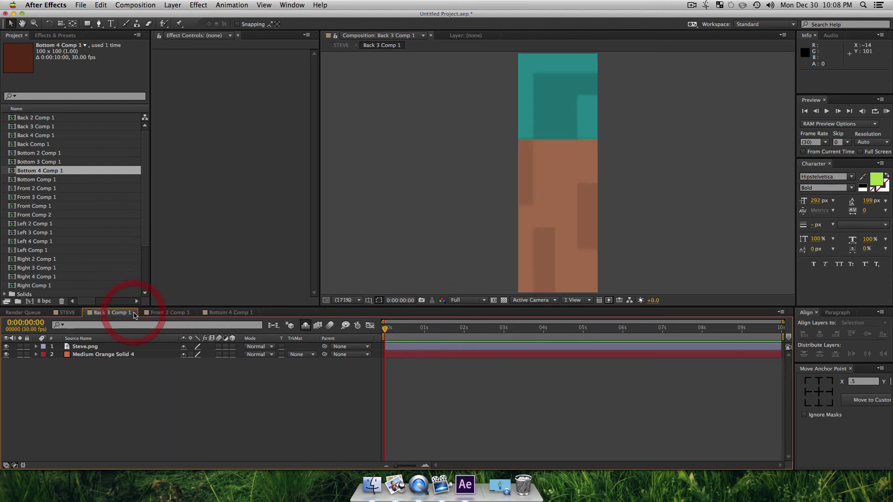
{"action": "left_click", "coordinate": [134, 314]}
{"action": "left_click", "coordinate": [134, 313]}
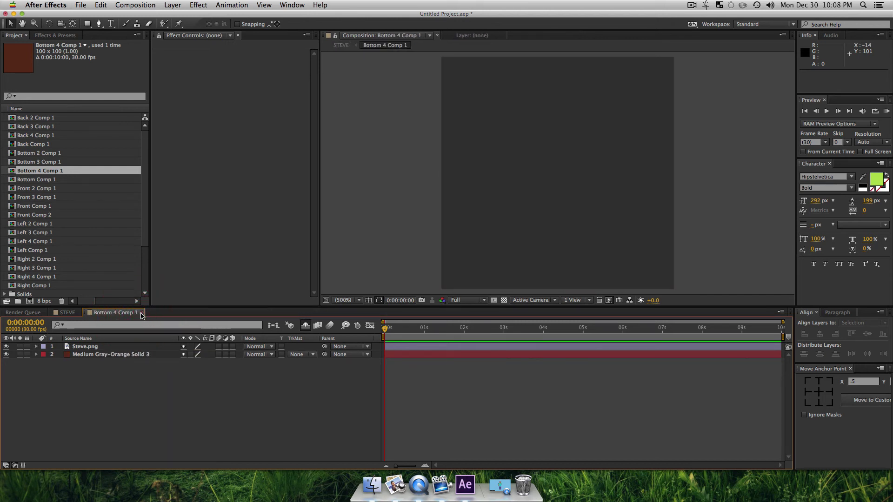
{"action": "left_click", "coordinate": [142, 313]}
Open Top 4 Comp 1, paste Steve.png and move it to about -339, -905 so the light purple leg top fills the frame.
{"action": "left_click", "coordinate": [134, 313]}
{"action": "left_click", "coordinate": [134, 313]}
{"action": "left_click", "coordinate": [134, 313]}
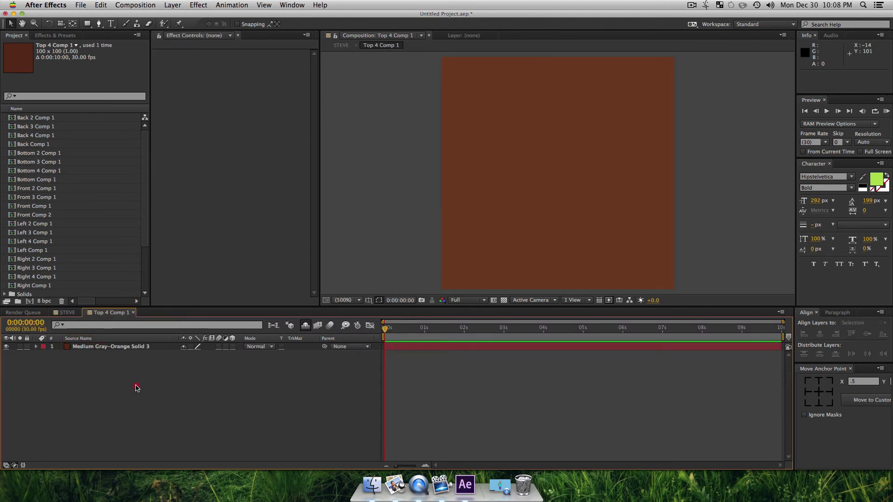
{"action": "key", "text": "super+v"}
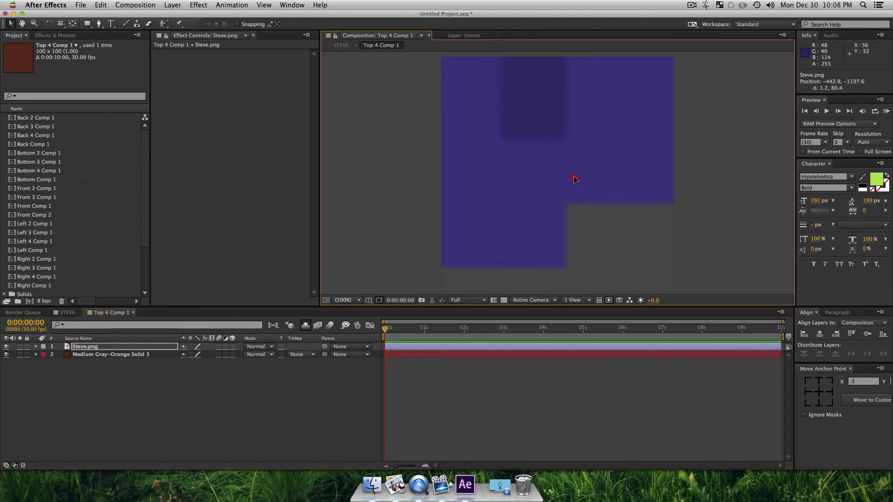
{"action": "left_click_drag", "start_coordinate": [574, 178], "coordinate": [607, 209]}
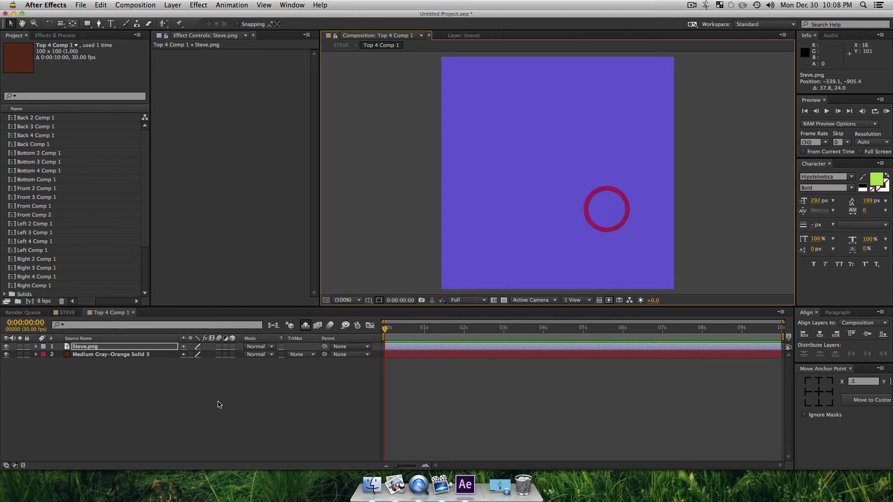
{"action": "left_click", "coordinate": [185, 414]}
Open Right 4 Comp 1 from STEVE, paste Steve.png and move it until the dark purple leg side with its grey foot fills the frame.
{"action": "left_click", "coordinate": [67, 312]}
{"action": "left_click", "coordinate": [84, 363]}
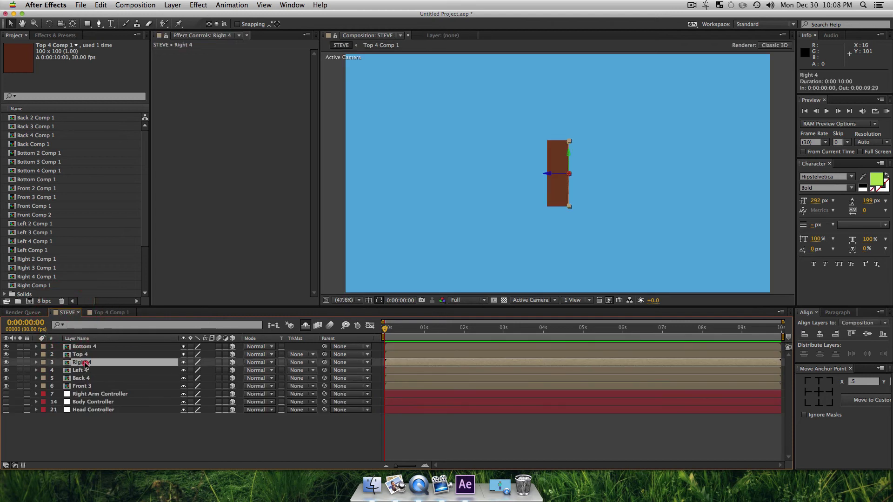
{"action": "double_click", "coordinate": [83, 362]}
{"action": "key", "text": "super+v"}
{"action": "left_click_drag", "start_coordinate": [564, 146], "coordinate": [638, 358]}
{"action": "left_click_drag", "start_coordinate": [588, 189], "coordinate": [559, 191]}
{"action": "left_click", "coordinate": [259, 414]}
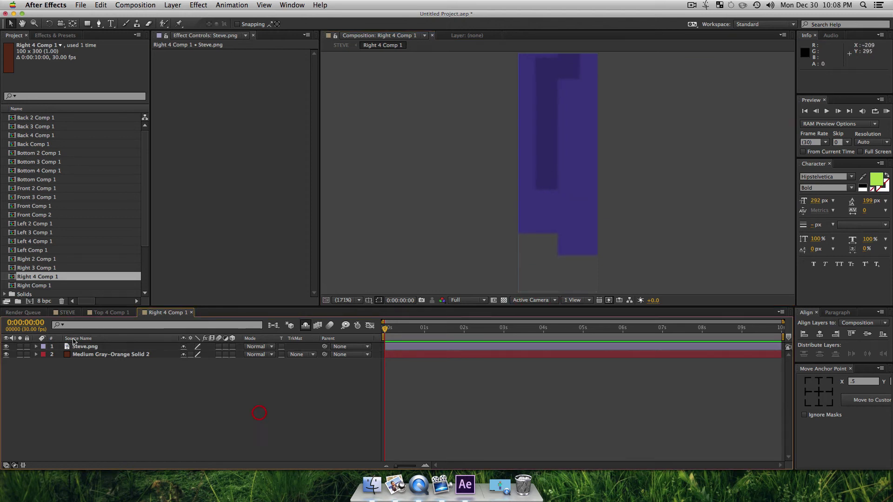
Open Left 4 Comp 1 from STEVE, paste Steve.png and move it to about -559, -1013 so the lighter purple leg section fills the frame.
{"action": "left_click", "coordinate": [68, 312]}
{"action": "left_click", "coordinate": [93, 375]}
{"action": "double_click", "coordinate": [93, 375]}
{"action": "left_click", "coordinate": [135, 393]}
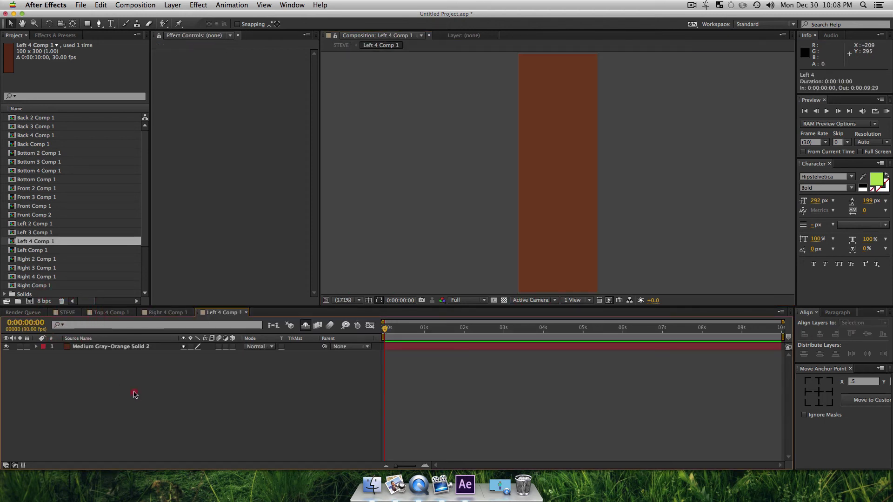
{"action": "key", "text": "super+v"}
{"action": "left_click_drag", "start_coordinate": [503, 295], "coordinate": [539, 189]}
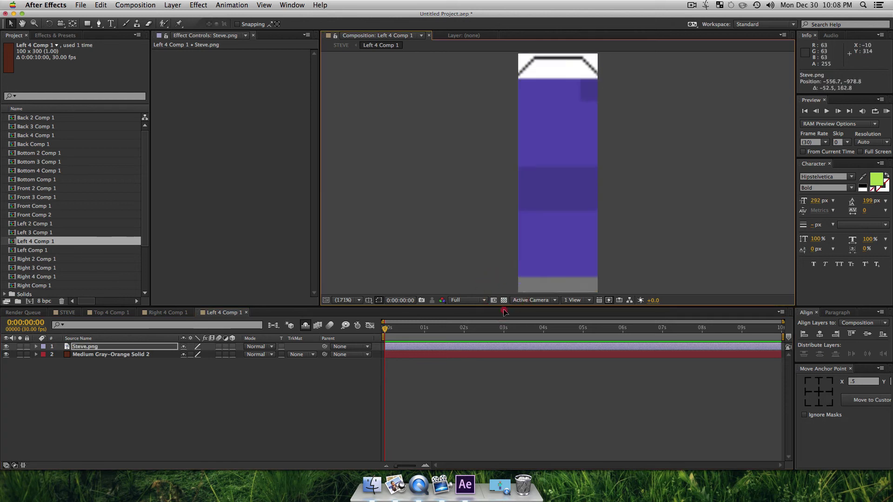
{"action": "left_click_drag", "start_coordinate": [504, 301], "coordinate": [538, 197]}
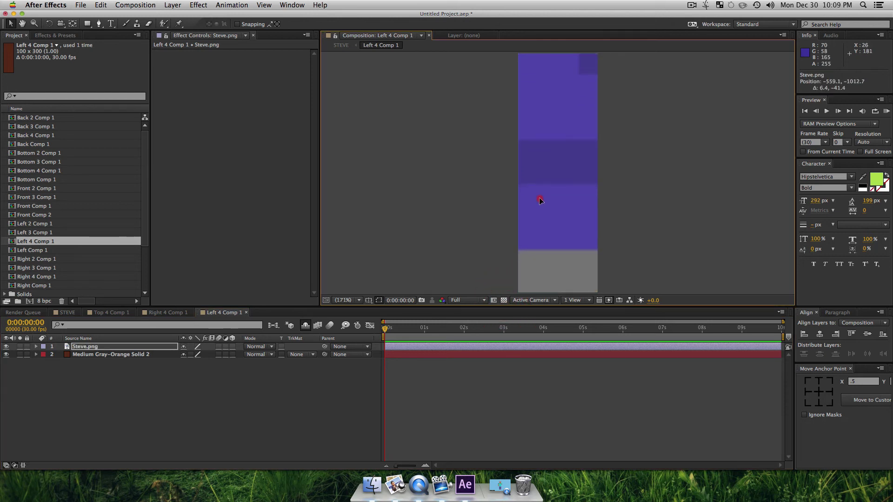
{"action": "left_click", "coordinate": [182, 401]}
Open Back 4 Comp 1 from STEVE, paste Steve.png and reposition it so the leg's back texture fills the frame.
{"action": "left_click", "coordinate": [67, 312]}
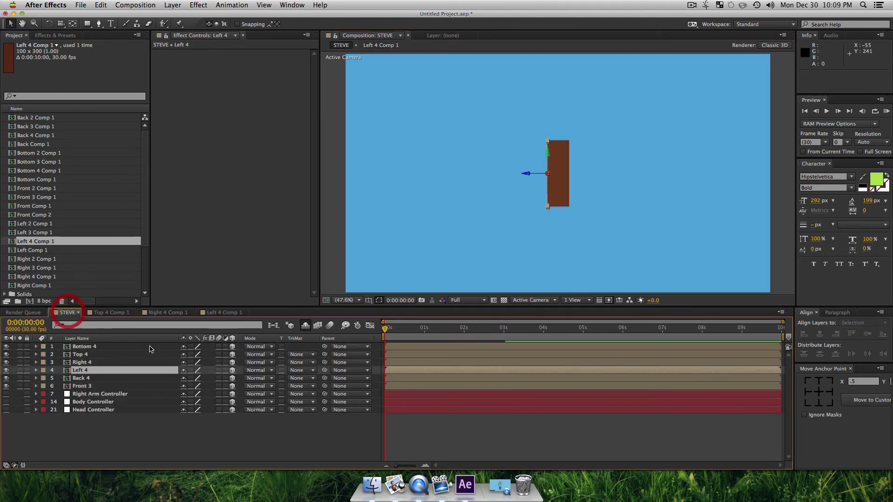
{"action": "double_click", "coordinate": [106, 375]}
{"action": "key", "text": "super+v"}
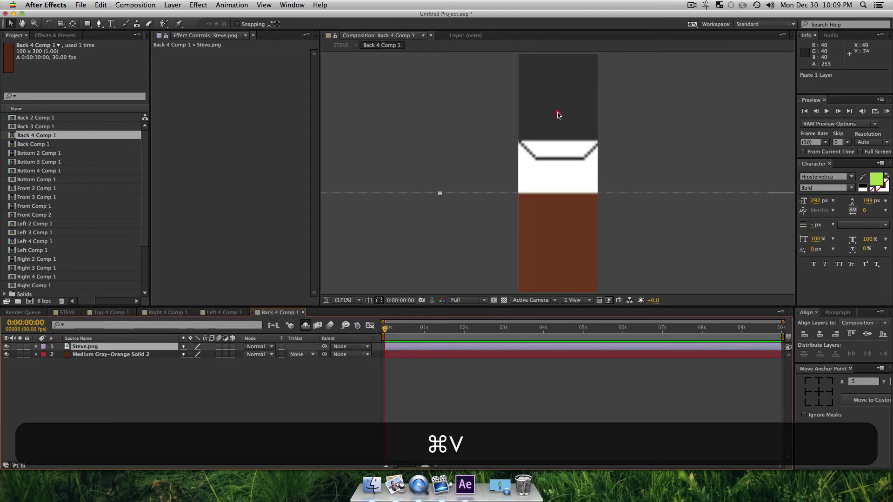
{"action": "left_click_drag", "start_coordinate": [560, 116], "coordinate": [687, 259]}
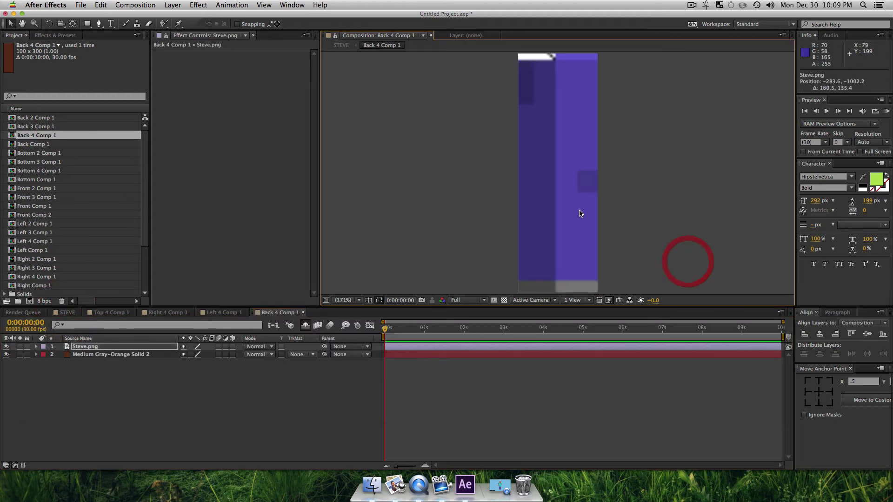
{"action": "left_click_drag", "start_coordinate": [577, 213], "coordinate": [500, 189]}
{"action": "left_click_drag", "start_coordinate": [584, 185], "coordinate": [537, 179]}
{"action": "left_click", "coordinate": [183, 404]}
Open Front 3 Comp 1 from STEVE, paste Steve.png and move it to about -441, -1013 so the leg front fills the frame.
{"action": "left_click", "coordinate": [71, 313]}
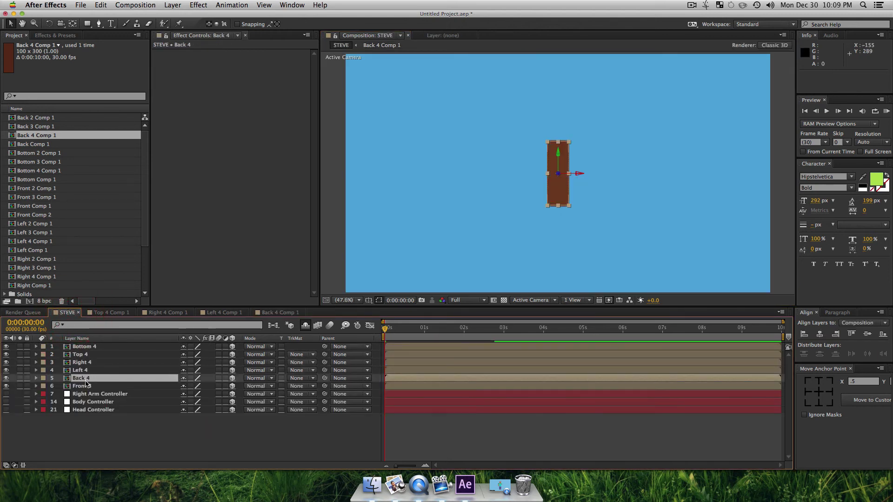
{"action": "double_click", "coordinate": [88, 386]}
{"action": "key", "text": "super+v"}
{"action": "left_click_drag", "start_coordinate": [564, 152], "coordinate": [561, 258]}
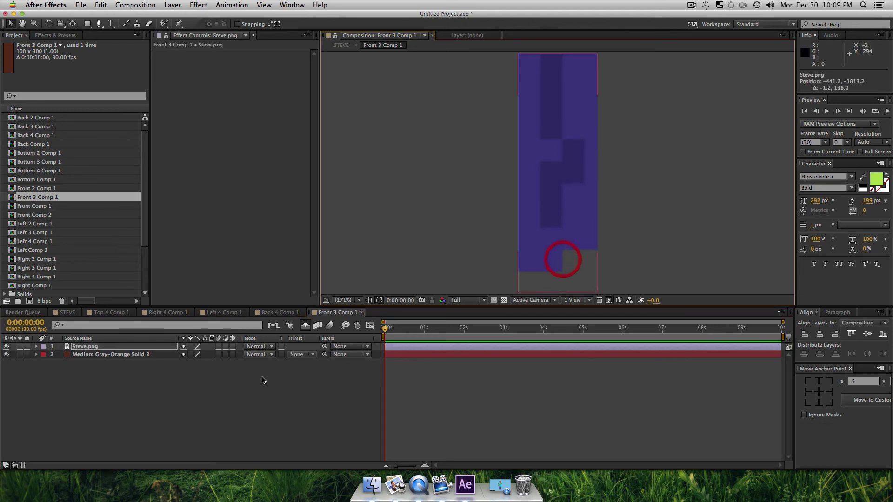
{"action": "left_click", "coordinate": [154, 424]}
Return to STEVE, add a null object, centre its anchor point and align it to the centre of the composition.
{"action": "left_click", "coordinate": [68, 314]}
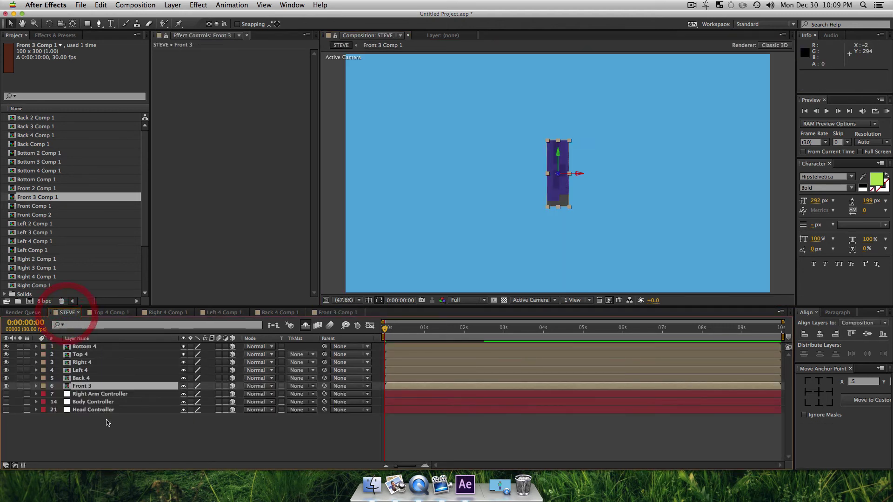
{"action": "left_click", "coordinate": [108, 428]}
{"action": "key", "text": "shift"}
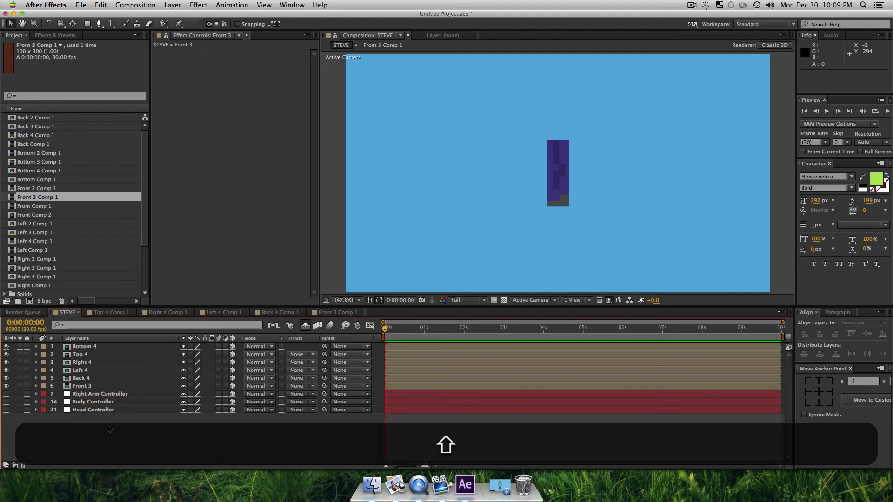
{"action": "key", "text": "alt+shift+super+y"}
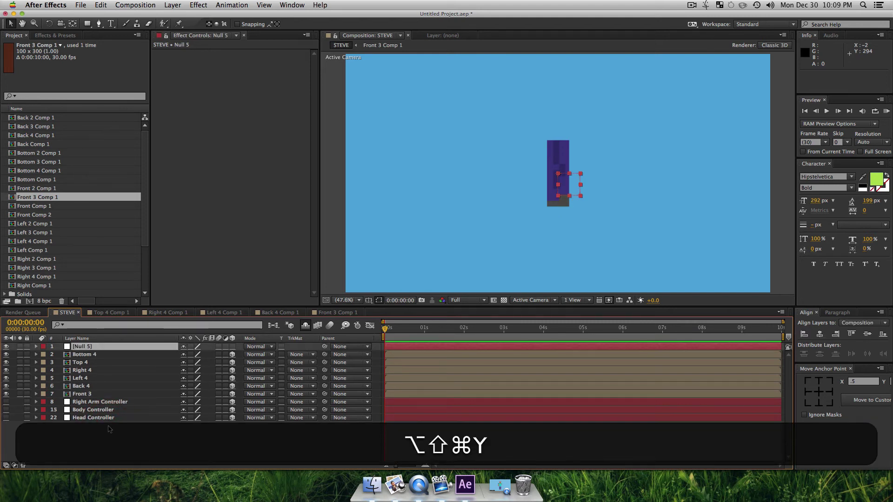
{"action": "left_click", "coordinate": [817, 392]}
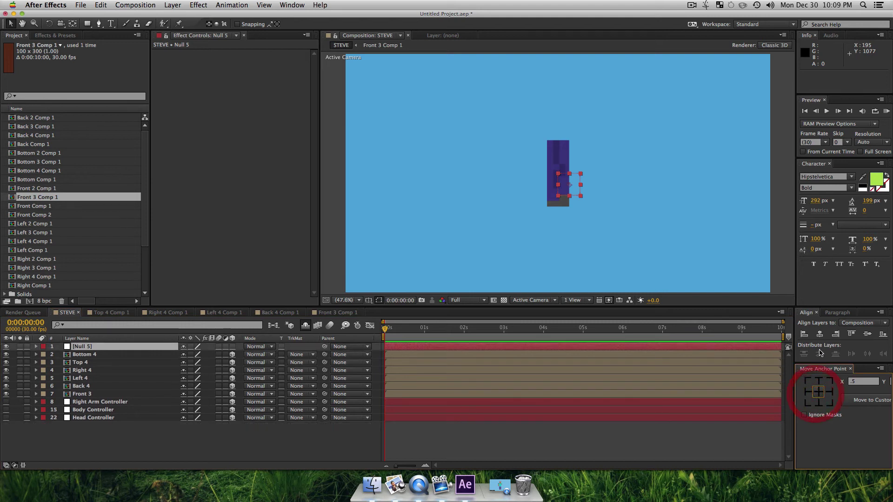
{"action": "left_click", "coordinate": [820, 333]}
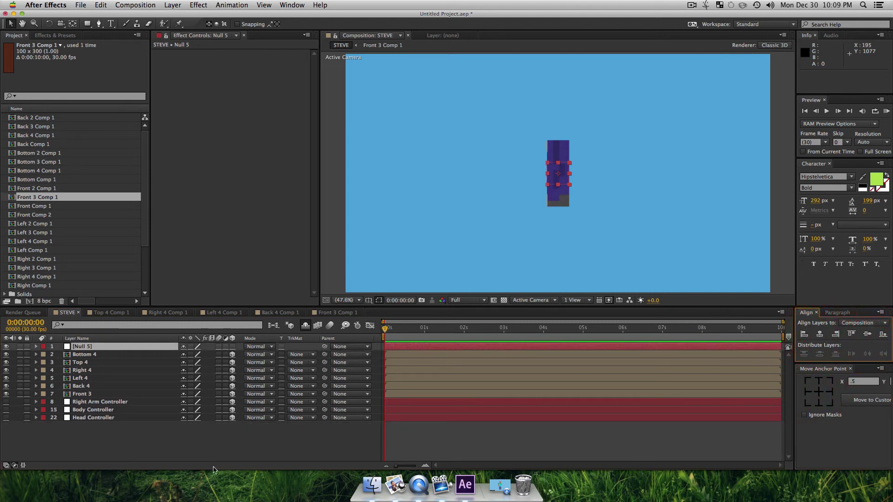
Move the new null's anchor point to its bottom centre and rename the null Right Leg.
{"action": "left_click", "coordinate": [177, 443]}
{"action": "left_click", "coordinate": [105, 349]}
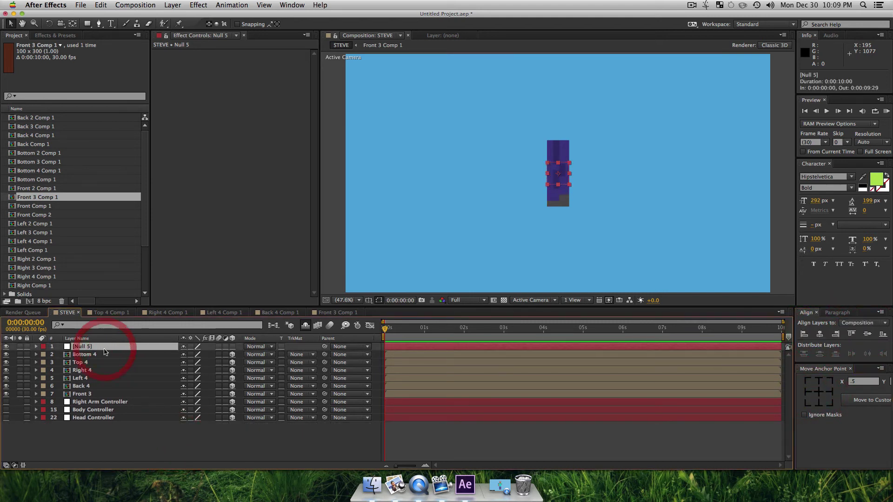
{"action": "left_click", "coordinate": [821, 407]}
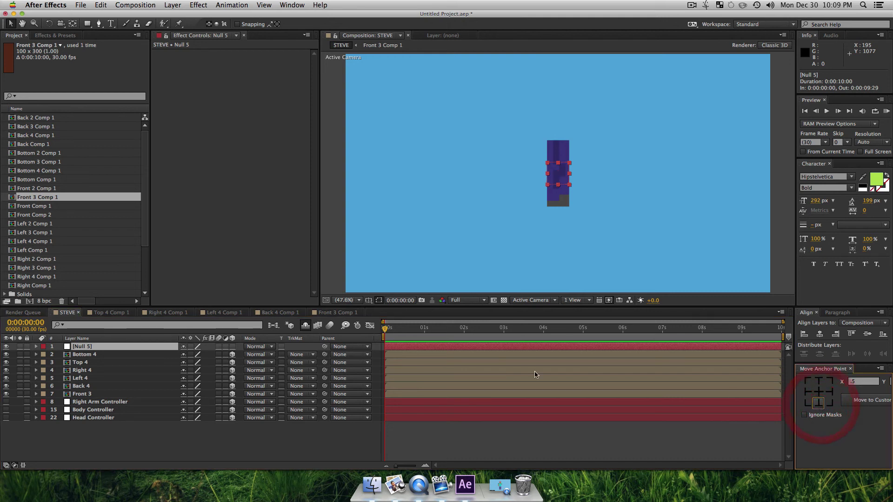
{"action": "left_click", "coordinate": [77, 349]}
{"action": "key", "text": "Return"}
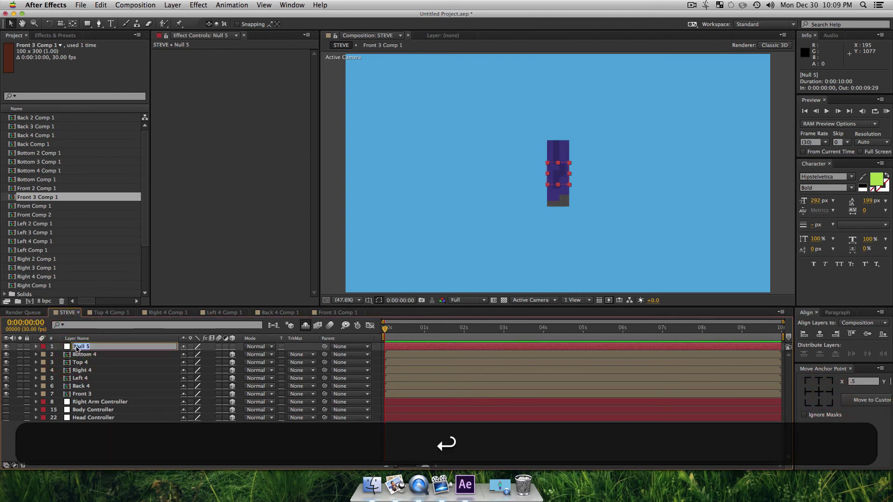
{"action": "type", "text": "L"}
{"action": "key", "text": "BackSpace"}
{"action": "type", "text": "Right Leg"}
{"action": "key", "text": "Return"}
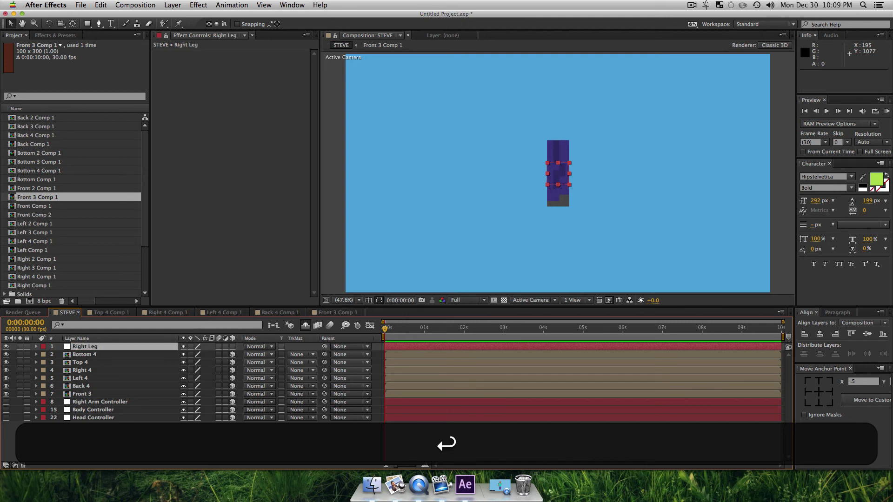
Make the Right Leg null a 3D layer and set its Y position to 390.
{"action": "key", "text": "p"}
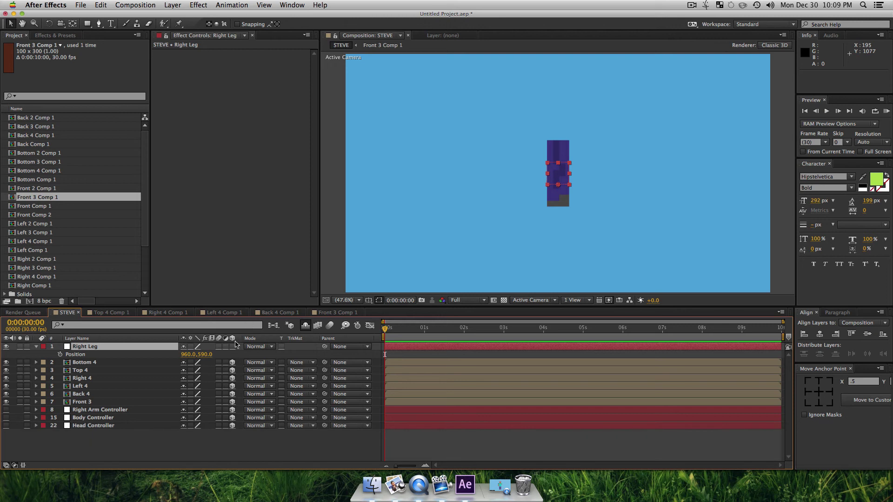
{"action": "left_click", "coordinate": [232, 347]}
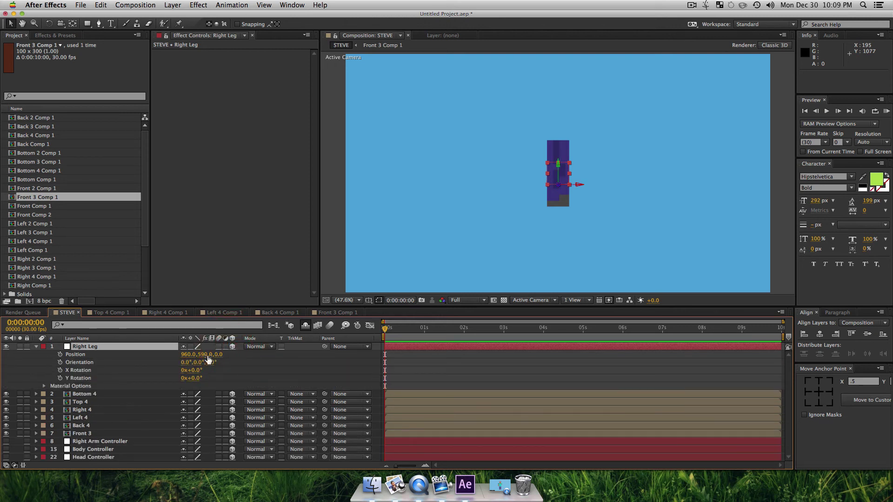
{"action": "left_click", "coordinate": [204, 355]}
{"action": "type", "text": "390"}
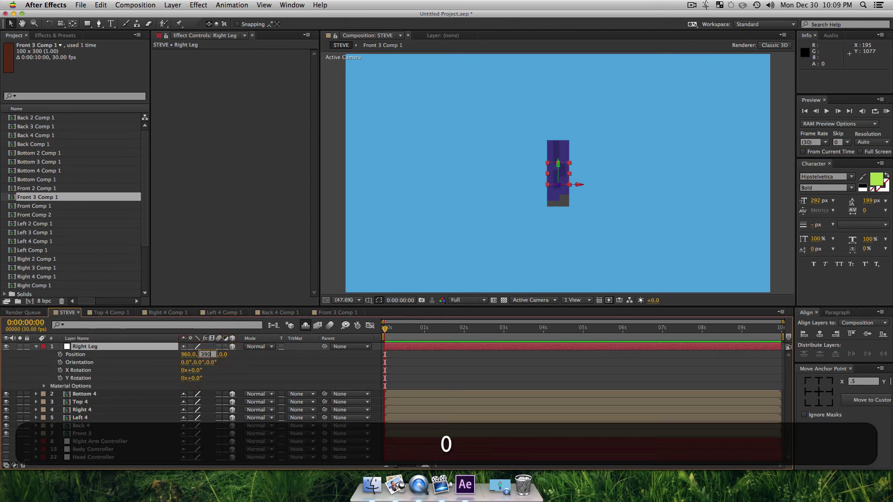
{"action": "key", "text": "Return"}
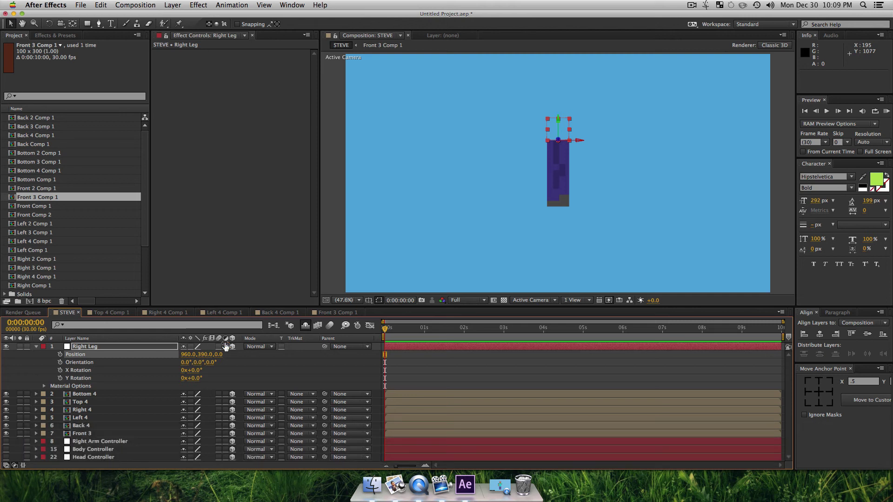
Set the Right Leg null's X Rotation to -90° and centre its anchor point.
{"action": "left_click", "coordinate": [90, 347]}
{"action": "key", "text": "r"}
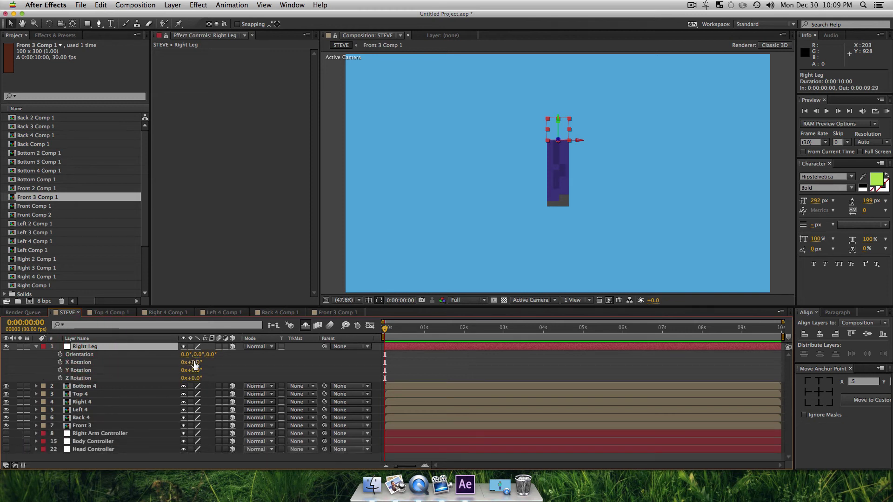
{"action": "left_click_drag", "start_coordinate": [194, 366], "coordinate": [164, 369]}
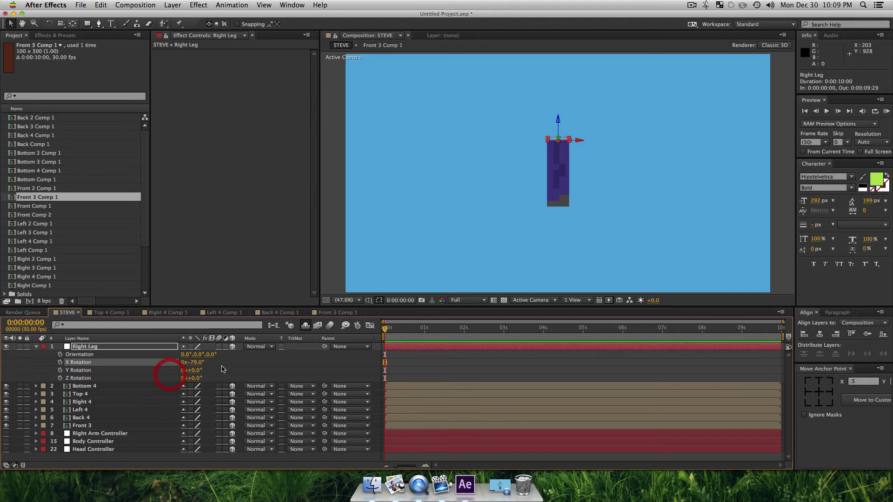
{"action": "left_click", "coordinate": [195, 362]}
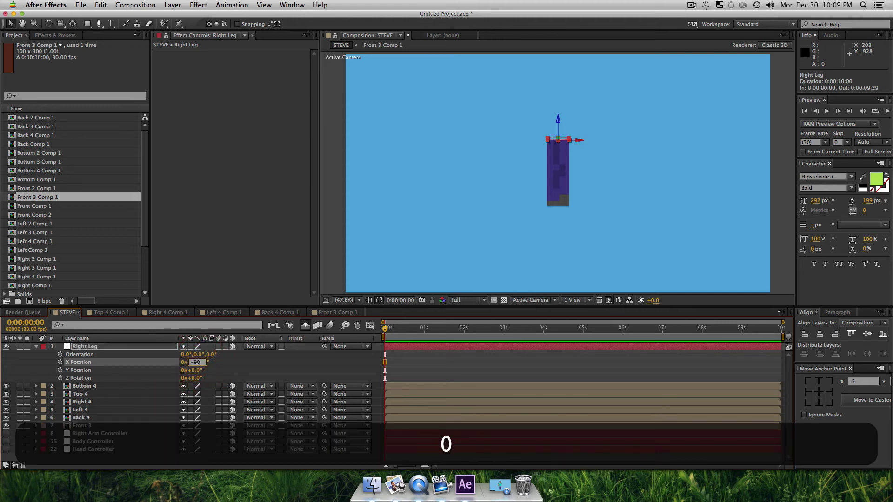
{"action": "key", "text": "Return"}
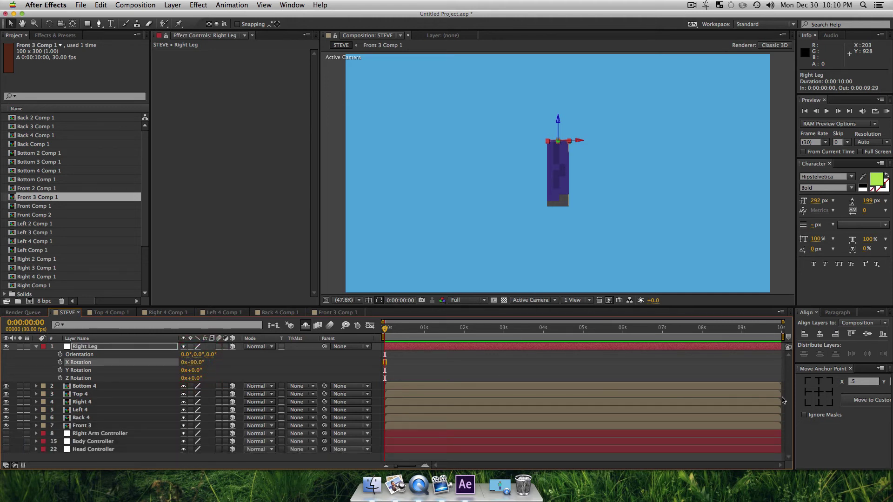
{"action": "left_click", "coordinate": [817, 393]}
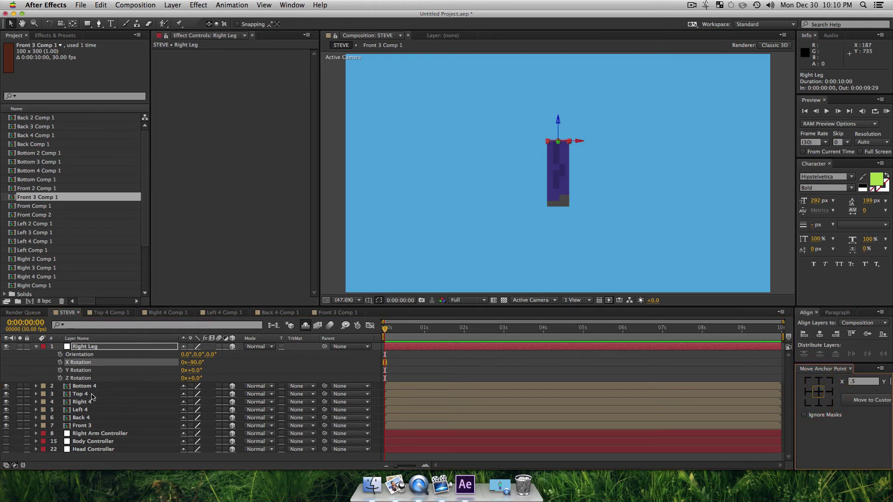
Parent the six leg layers, Bottom 4 through Front 3, to the Right Leg null.
{"action": "left_click", "coordinate": [90, 389]}
{"action": "left_click", "coordinate": [82, 424], "text": "shift"}
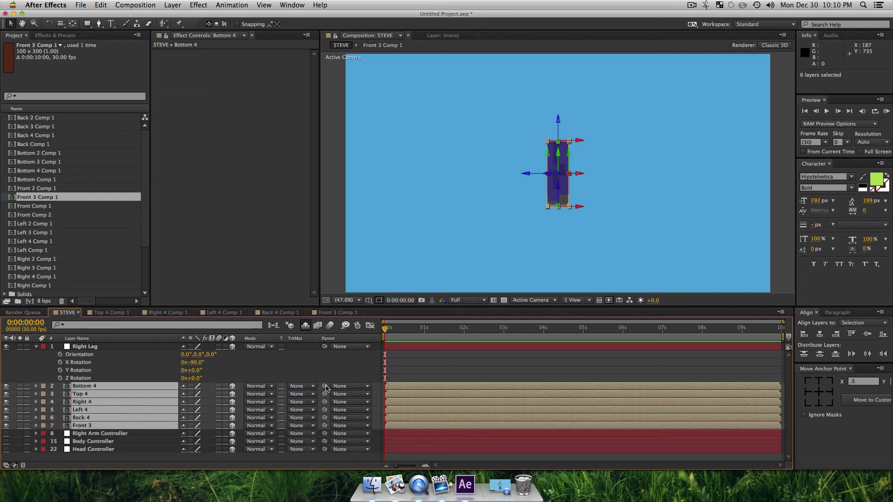
{"action": "left_click_drag", "start_coordinate": [325, 386], "coordinate": [92, 346]}
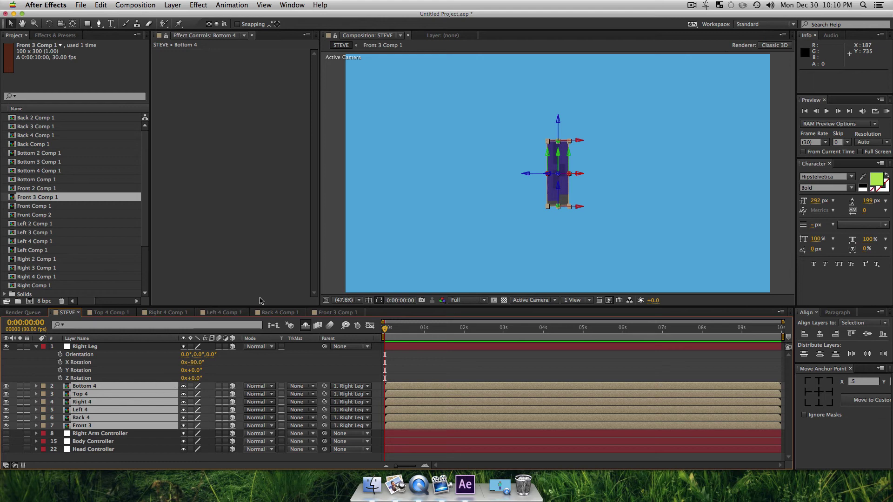
Enlarge the timeline, reveal the shy layers, collapse all layer properties, turn on visibility for every layer and clear the selection.
{"action": "left_click_drag", "start_coordinate": [363, 307], "coordinate": [364, 253]}
{"action": "left_click", "coordinate": [243, 423]}
{"action": "left_click", "coordinate": [305, 271]}
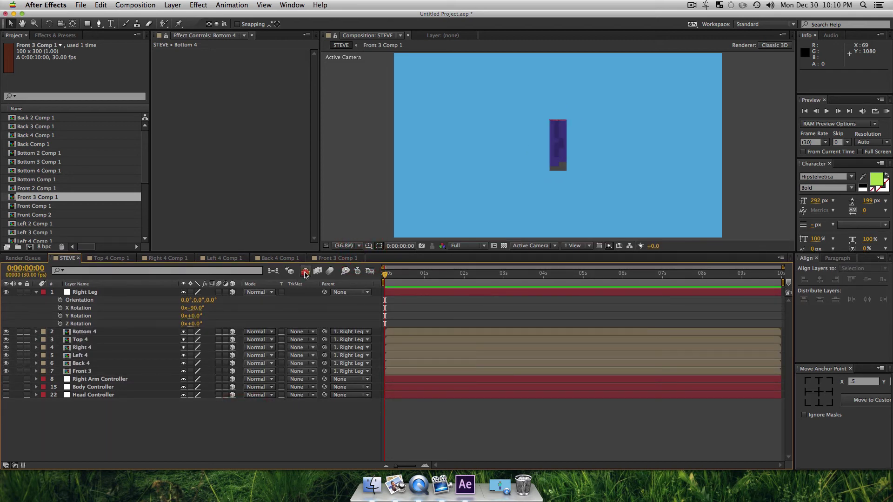
{"action": "left_click", "coordinate": [89, 332]}
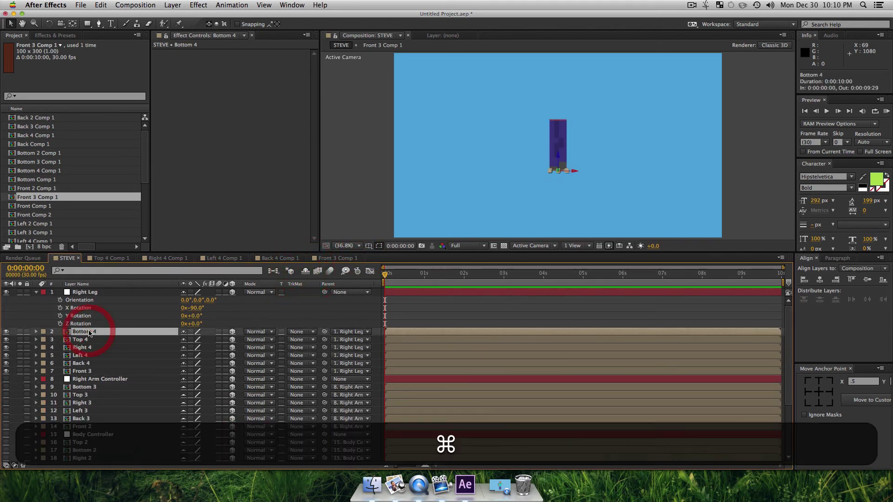
{"action": "key", "text": "super+a"}
{"action": "key", "text": "super+u"}
{"action": "key", "text": "super+u"}
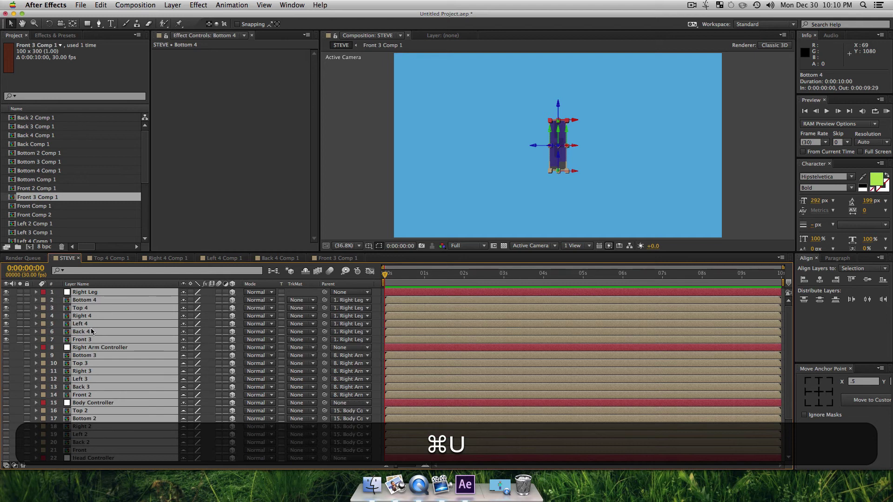
{"action": "left_click", "coordinate": [6, 347]}
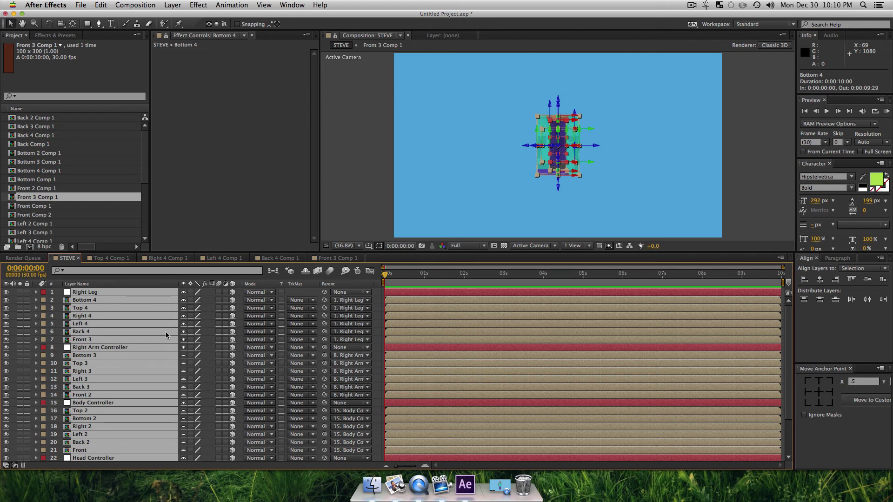
{"action": "key", "text": "F2"}
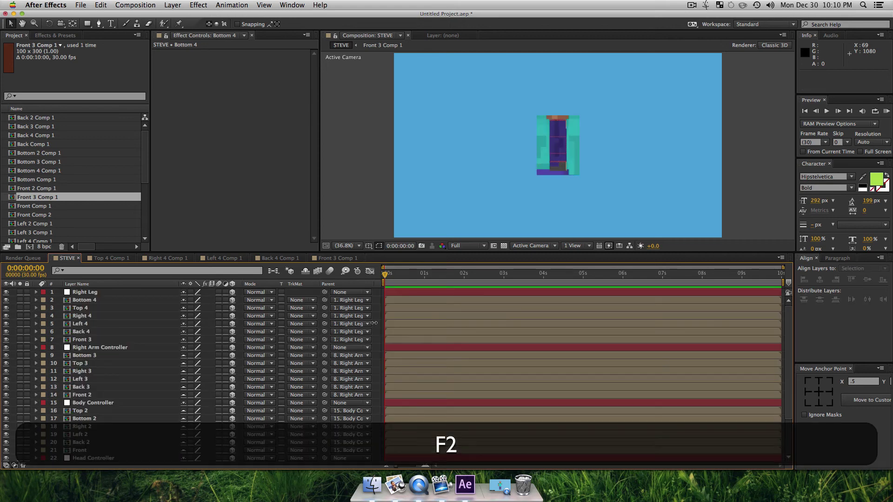
{"action": "left_click", "coordinate": [84, 301]}
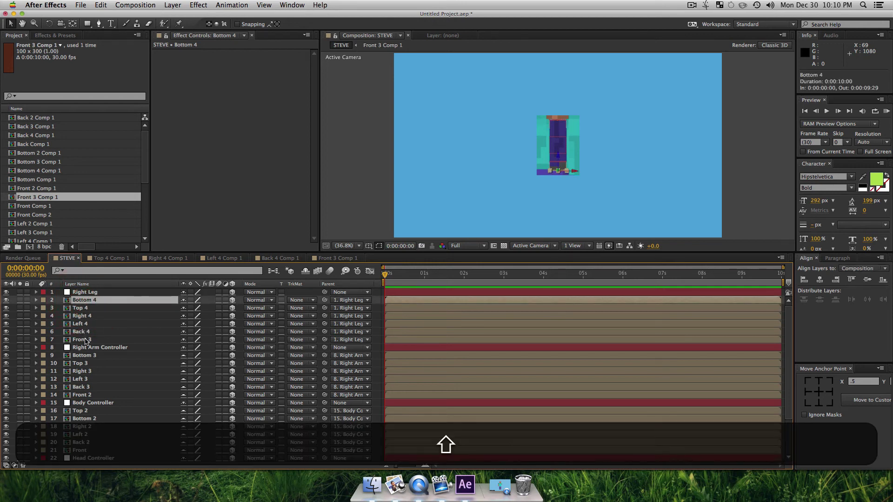
{"action": "left_click", "coordinate": [85, 339], "text": "shift"}
{"action": "left_click", "coordinate": [84, 355], "text": "super"}
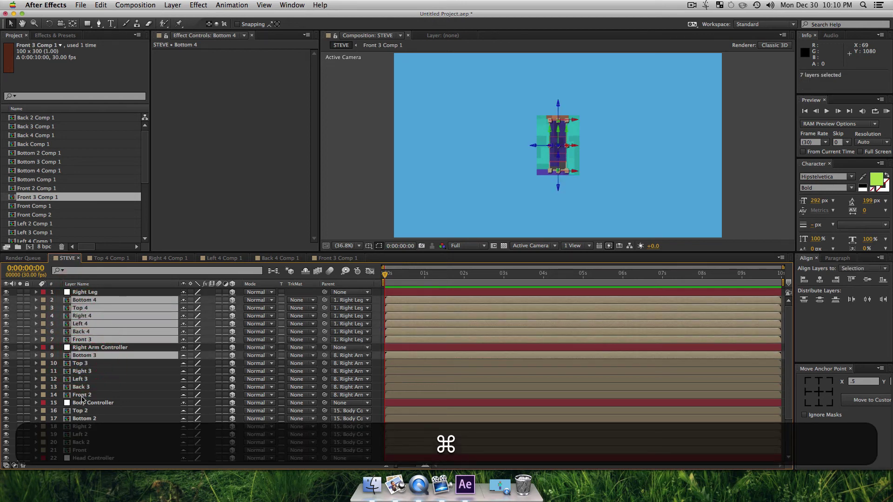
{"action": "key", "text": "super+a"}
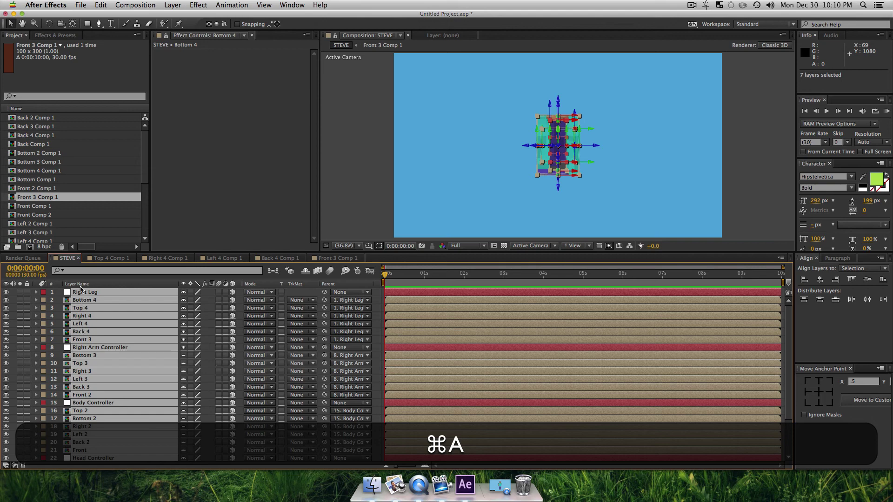
{"action": "left_click", "coordinate": [77, 293], "text": "super"}
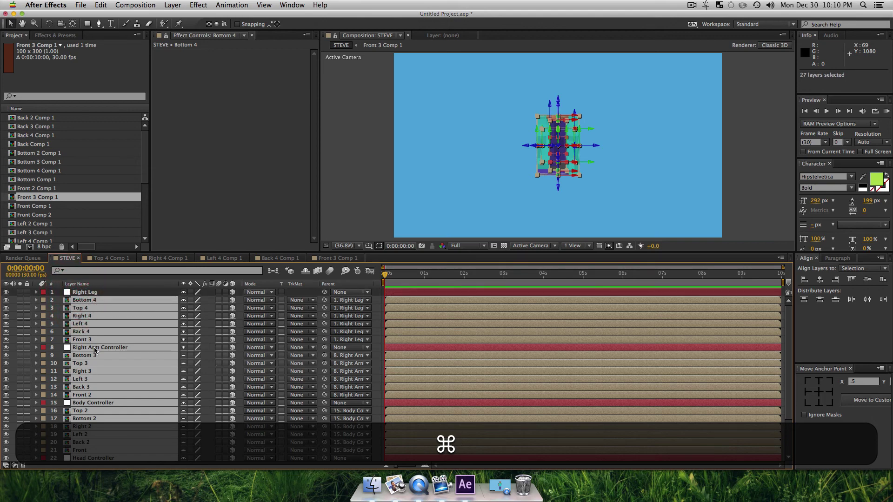
{"action": "left_click", "coordinate": [82, 348], "text": "super"}
{"action": "left_click", "coordinate": [84, 403], "text": "super"}
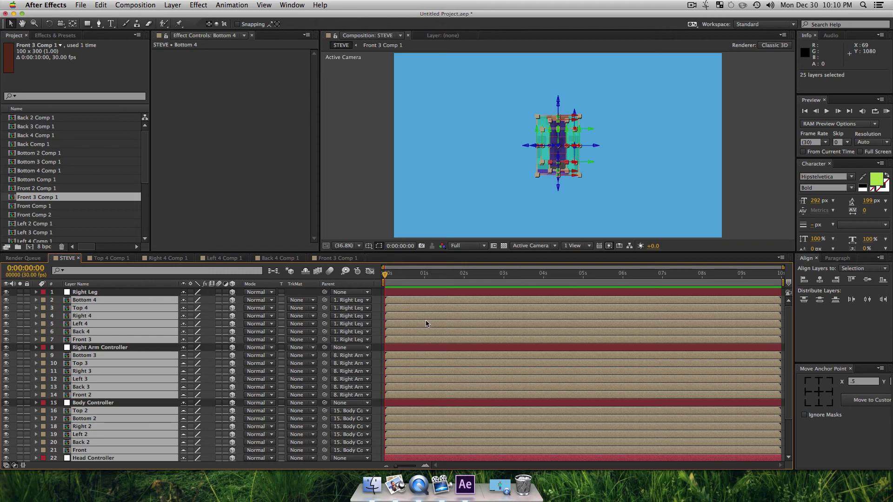
{"action": "left_click", "coordinate": [377, 209]}
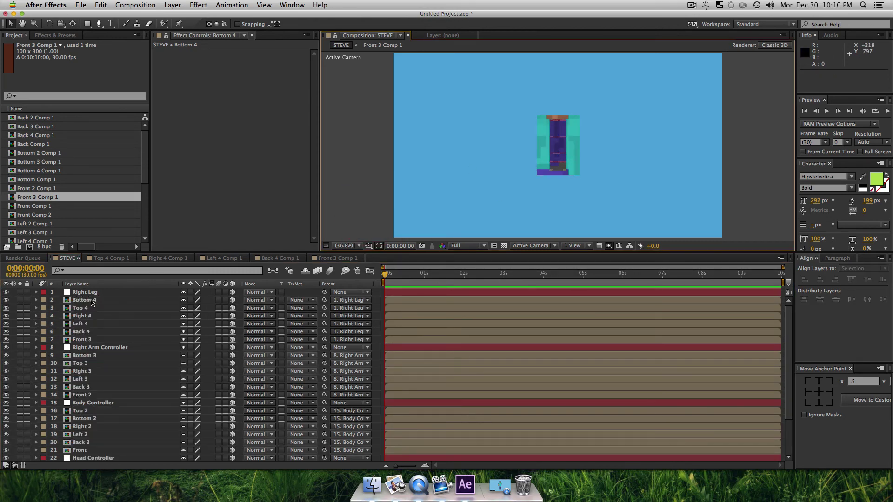
{"action": "left_click", "coordinate": [103, 403]}
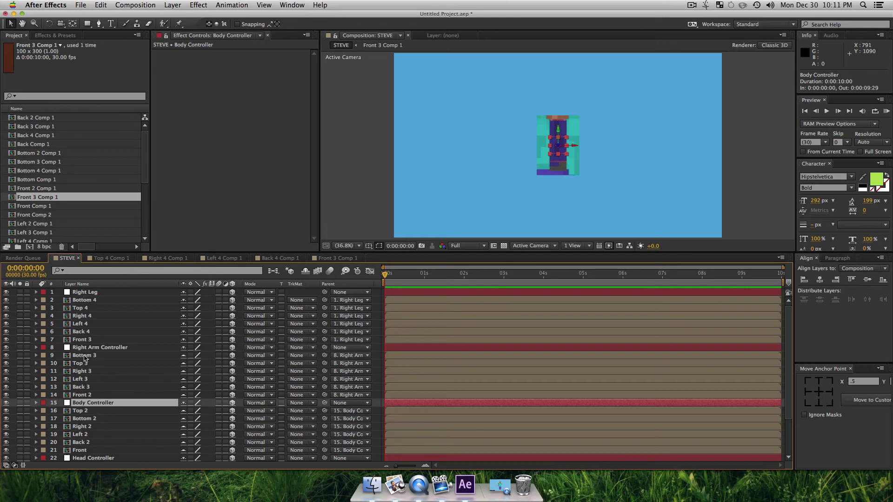
{"action": "scroll", "coordinate": [86, 395], "scroll_direction": "down", "scroll_amount": 3}
{"action": "left_click", "coordinate": [89, 411]}
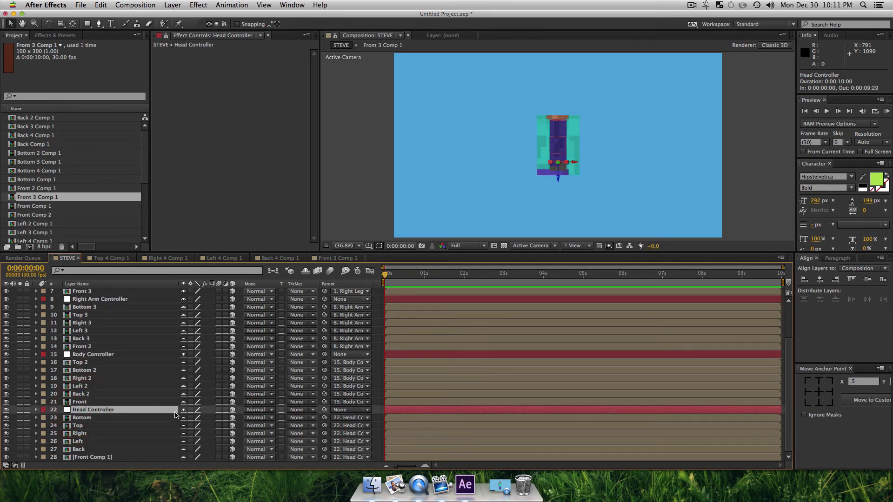
Hide shy layers in the timeline and mark the six right leg layers, Bottom 4 through Front 3, as shy.
{"action": "left_click", "coordinate": [305, 271]}
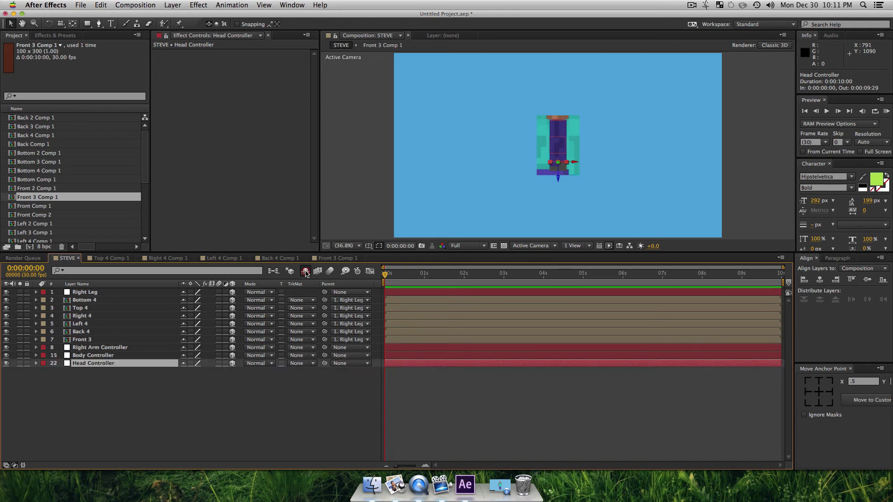
{"action": "left_click", "coordinate": [98, 300]}
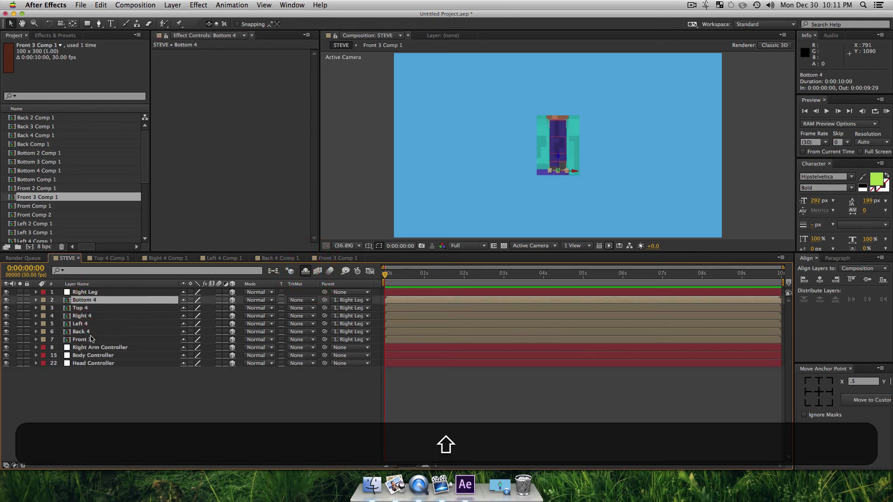
{"action": "left_click", "coordinate": [88, 340], "text": "shift"}
{"action": "left_click", "coordinate": [184, 309]}
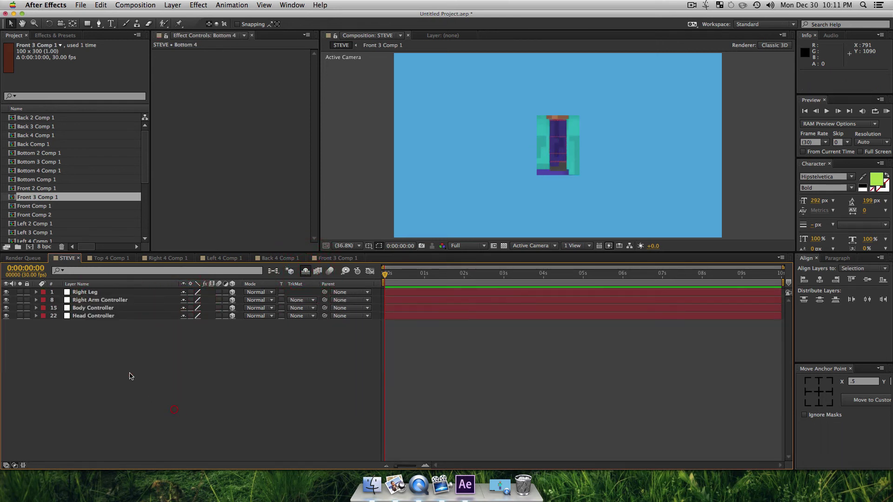
Reveal only the Position property of the Head Controller null.
{"action": "left_click", "coordinate": [89, 316]}
{"action": "key", "text": "p"}
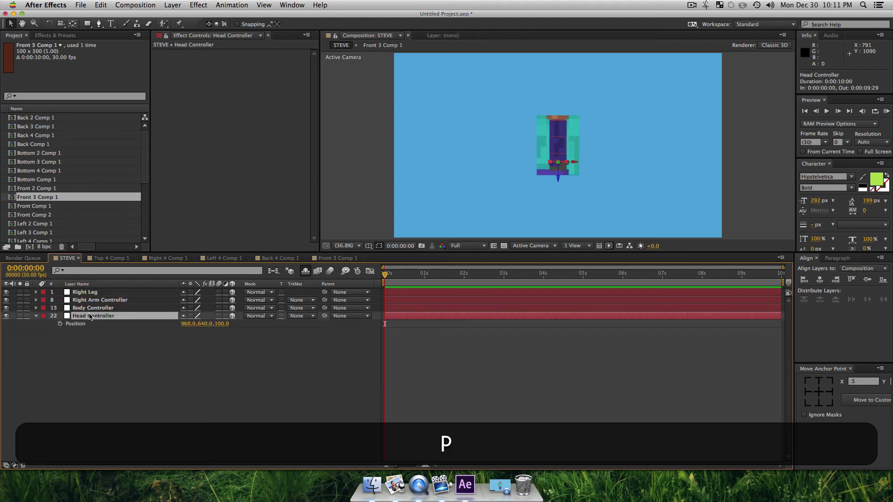
{"action": "left_click", "coordinate": [153, 373]}
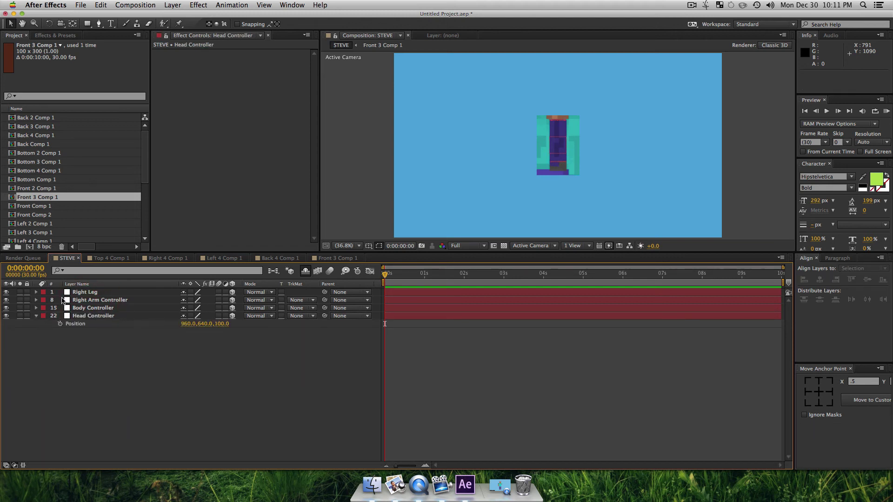
{"action": "left_click", "coordinate": [83, 317]}
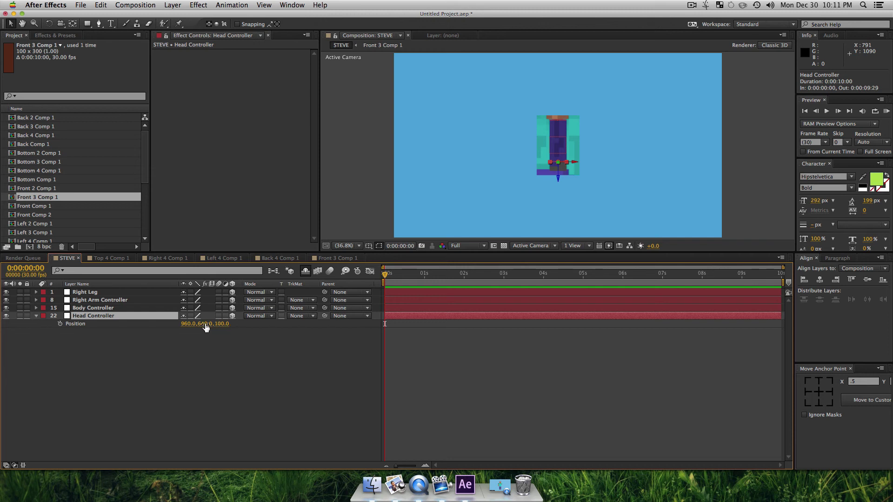
{"action": "left_click_drag", "start_coordinate": [206, 327], "coordinate": [60, 328]}
{"action": "key", "text": "super+z"}
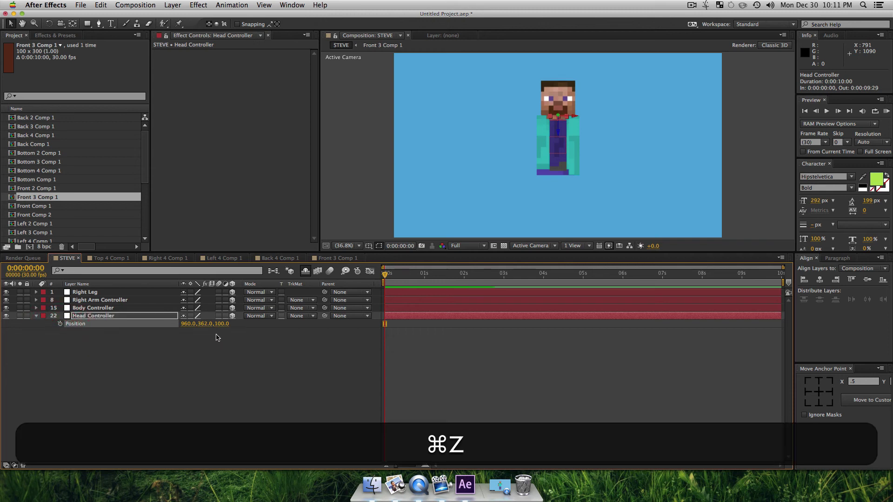
{"action": "left_click", "coordinate": [205, 324]}
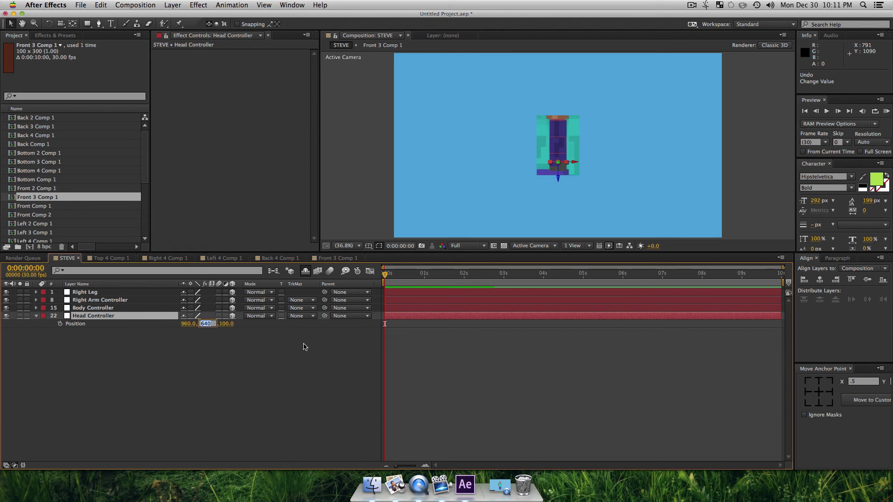
{"action": "left_click", "coordinate": [229, 388]}
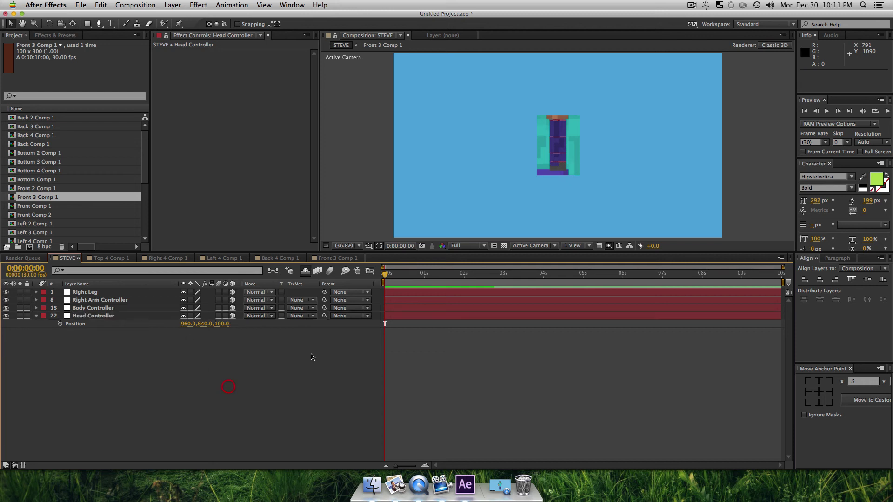
Switch the composition to Custom View 1 and raise the Head Controller null to a Y position of 370.
{"action": "left_click", "coordinate": [557, 250]}
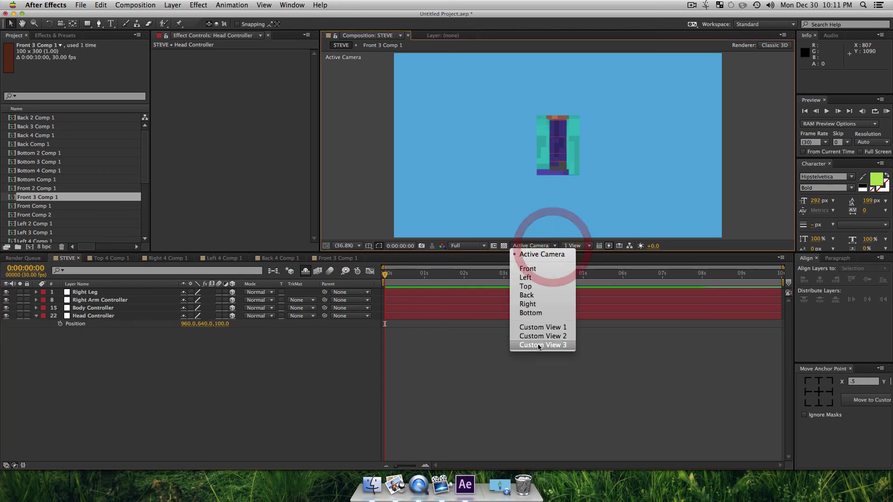
{"action": "left_click", "coordinate": [508, 340]}
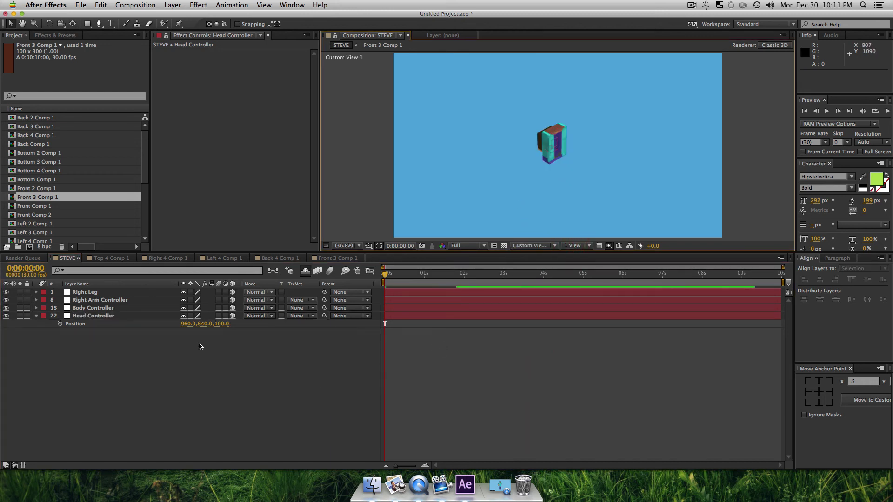
{"action": "left_click_drag", "start_coordinate": [208, 329], "coordinate": [82, 343]}
{"action": "key", "text": "shift"}
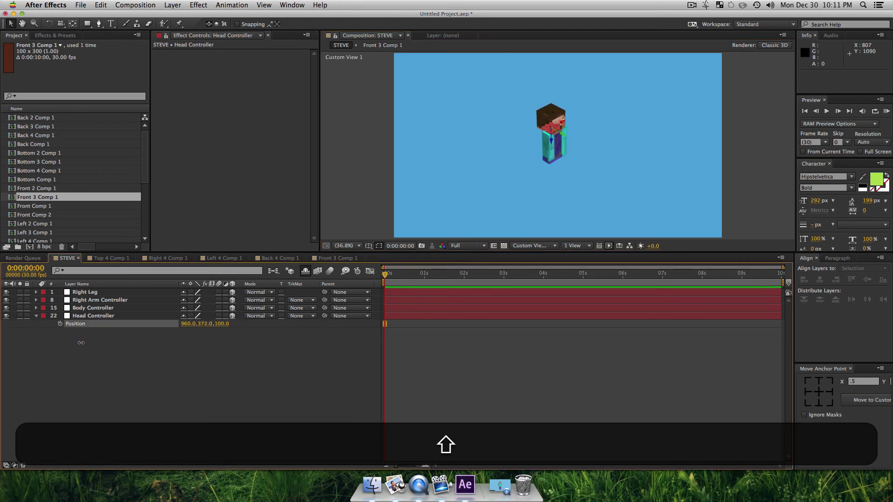
{"action": "left_click", "coordinate": [232, 359]}
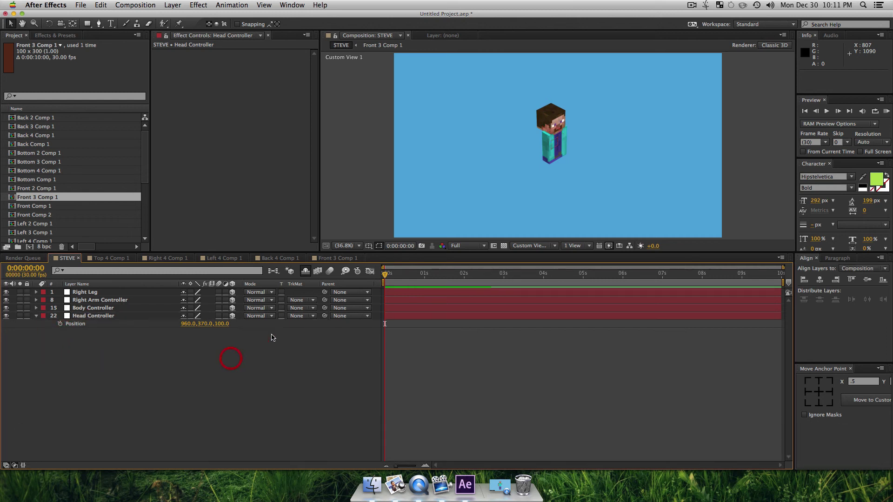
Inspect the joint between head and body up close and set the Head Controller's Y position to 360.
{"action": "key", "text": "z"}
{"action": "left_click", "coordinate": [558, 135]}
{"action": "left_click", "coordinate": [557, 135]}
{"action": "left_click", "coordinate": [558, 135]}
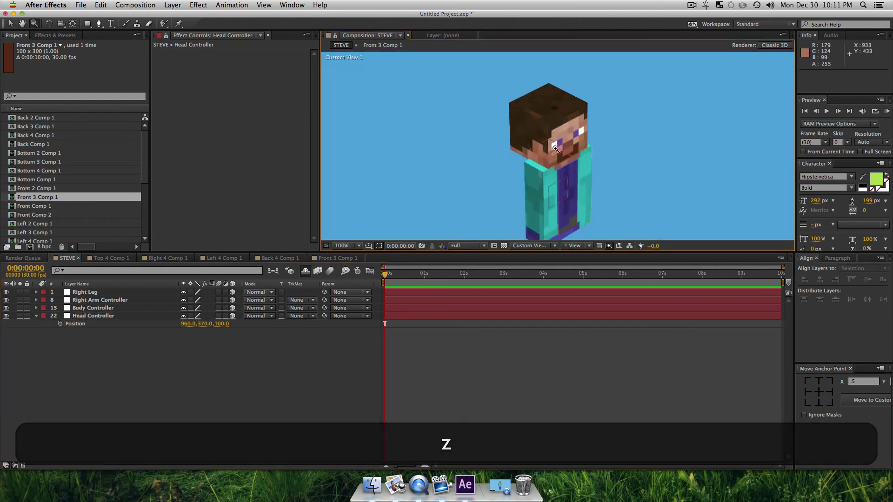
{"action": "left_click", "coordinate": [558, 134]}
{"action": "key", "text": "space"}
{"action": "left_click_drag", "start_coordinate": [559, 143], "coordinate": [564, 154]}
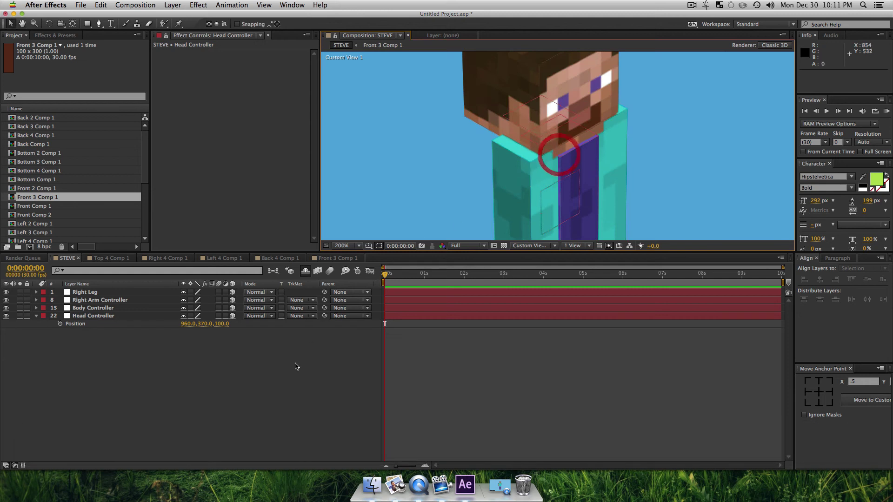
{"action": "key", "text": "v"}
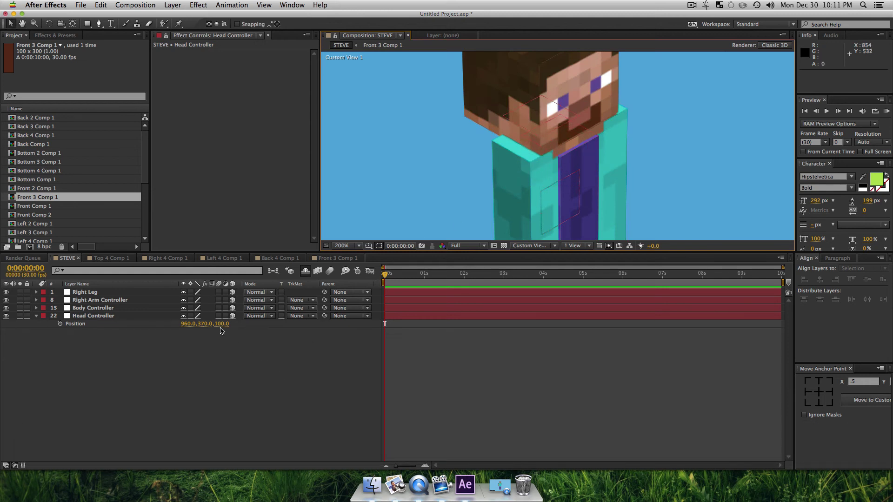
{"action": "left_click_drag", "start_coordinate": [206, 324], "coordinate": [200, 325]}
{"action": "left_click", "coordinate": [200, 324]}
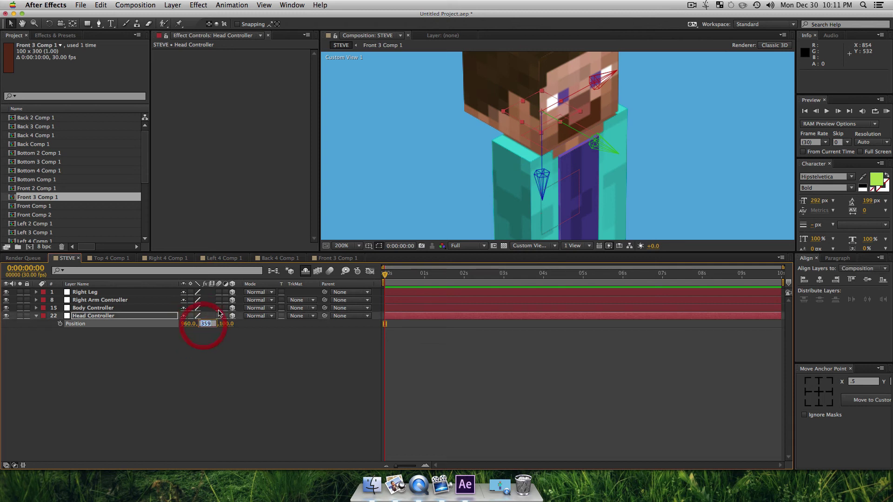
{"action": "type", "text": "36"}
{"action": "key", "text": "Return"}
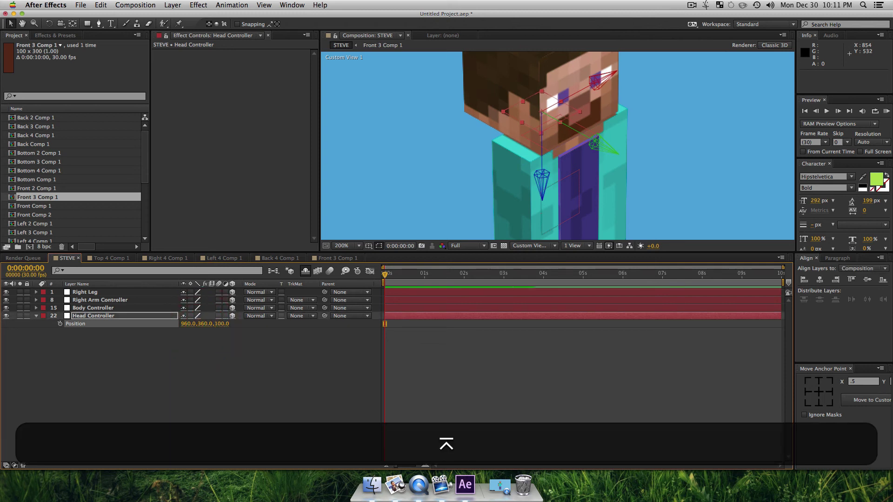
{"action": "left_click", "coordinate": [243, 389]}
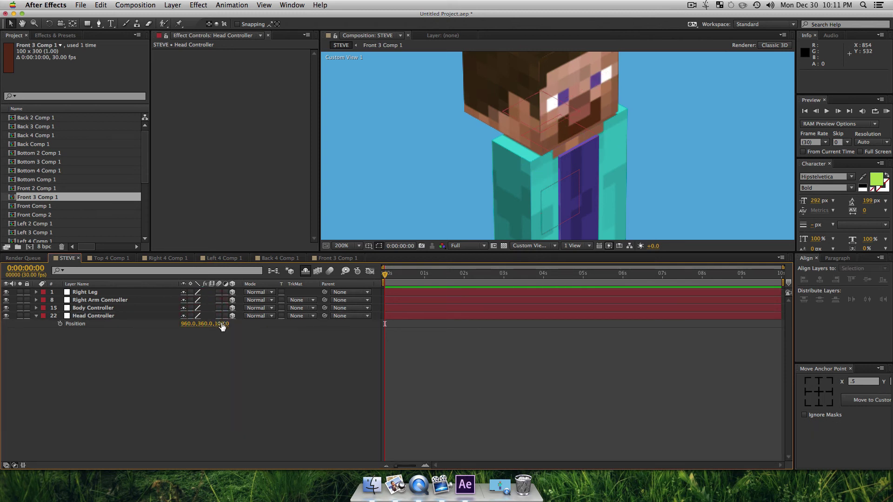
Set the Head Controller's Z position to 50 and clear the selection.
{"action": "left_click_drag", "start_coordinate": [223, 326], "coordinate": [199, 326]}
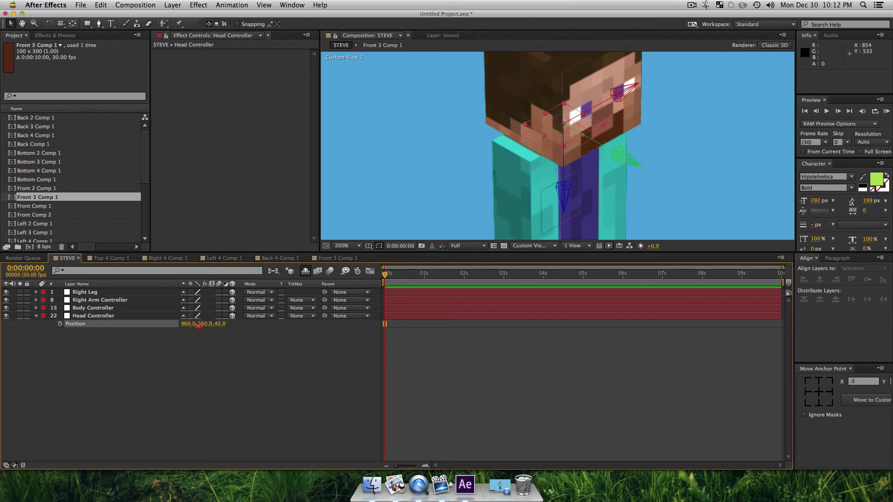
{"action": "left_click", "coordinate": [221, 324]}
{"action": "type", "text": "50"}
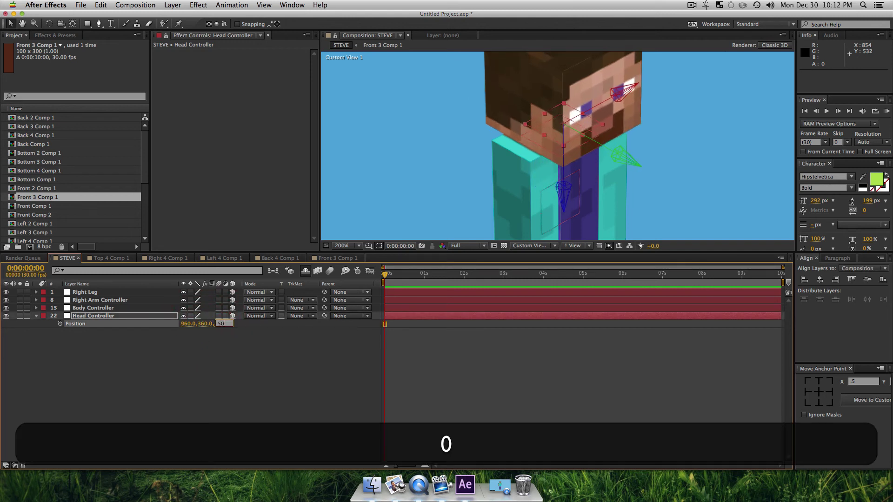
{"action": "key", "text": "Return"}
{"action": "left_click", "coordinate": [229, 395]}
Bring the whole figure into view and lower the Right Leg null below the body to a Y position of about 747.
{"action": "key", "text": "z"}
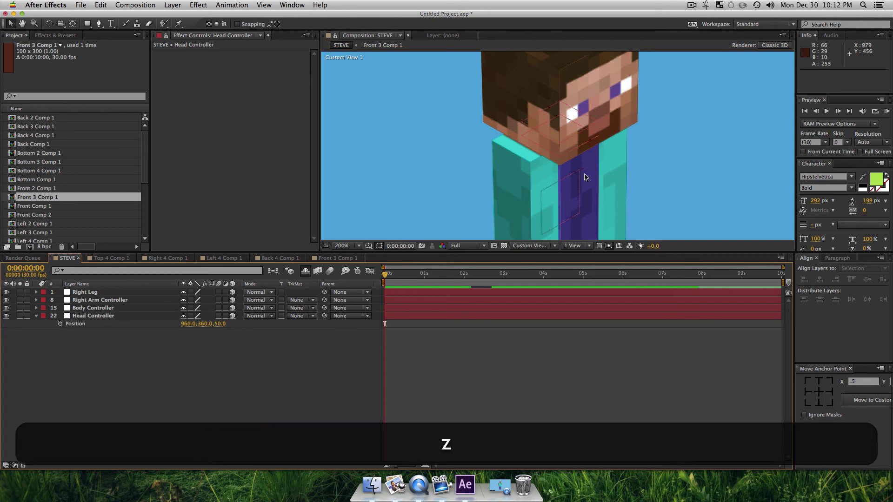
{"action": "left_click", "coordinate": [584, 174], "text": "alt"}
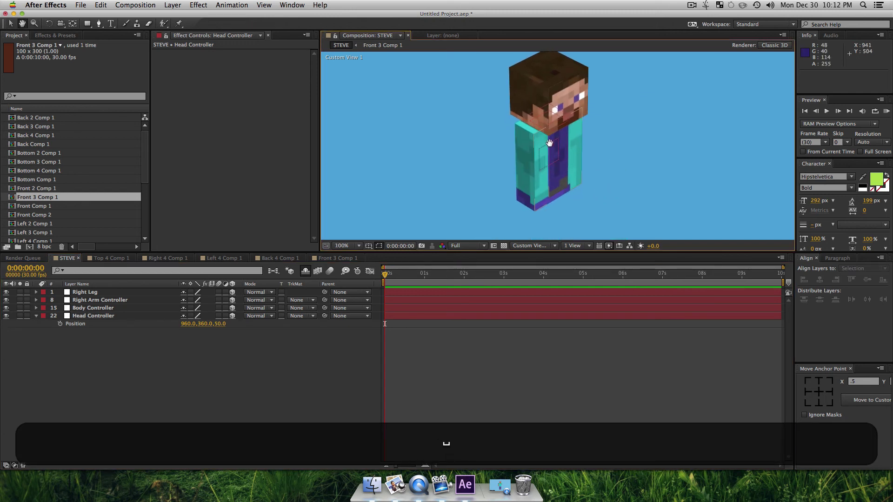
{"action": "key", "text": "v"}
{"action": "left_click", "coordinate": [98, 367]}
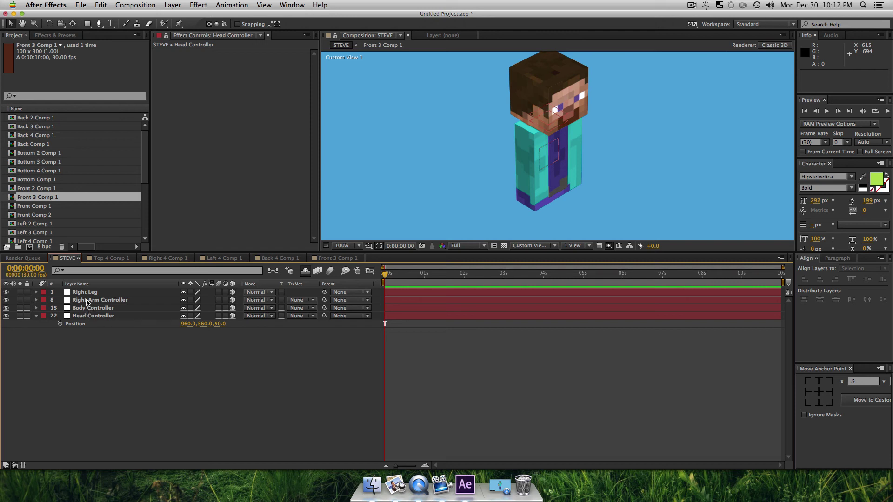
{"action": "left_click", "coordinate": [88, 292]}
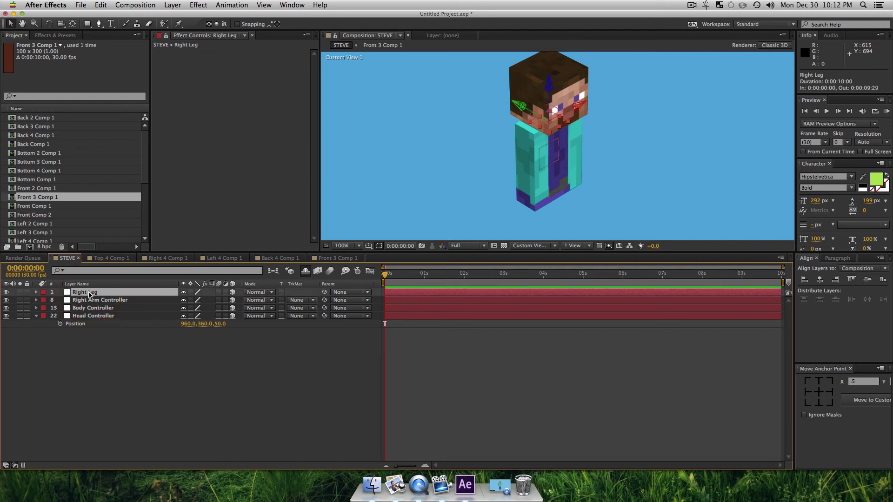
{"action": "key", "text": "p"}
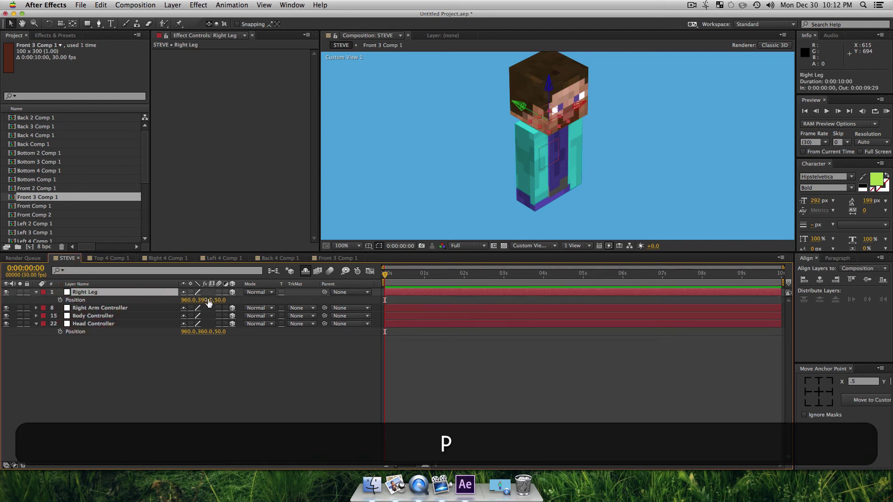
{"action": "left_click_drag", "start_coordinate": [213, 300], "coordinate": [344, 334]}
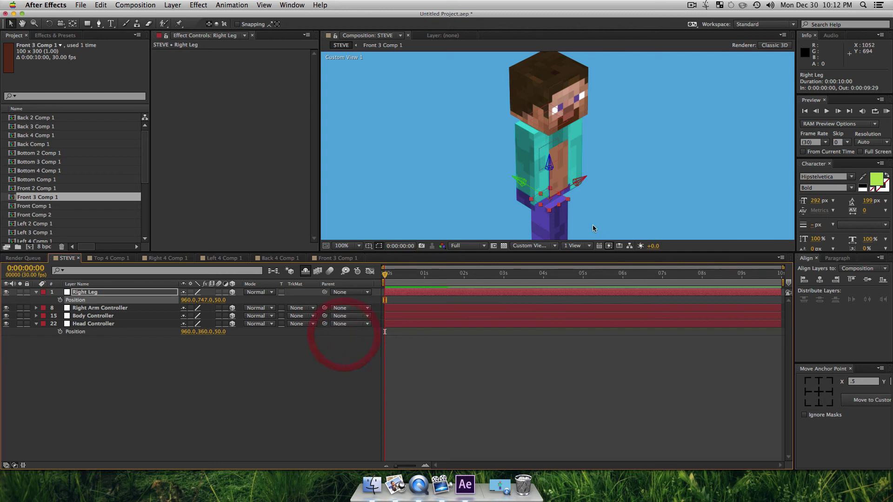
Set the Right Leg null's Z position to 100.
{"action": "key", "text": "z"}
{"action": "left_click", "coordinate": [547, 204]}
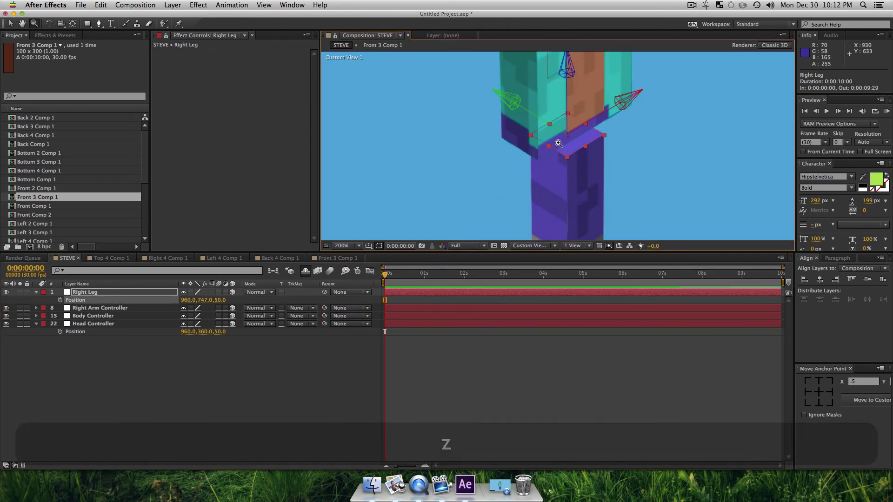
{"action": "left_click_drag", "start_coordinate": [225, 303], "coordinate": [239, 303]}
{"action": "left_click", "coordinate": [220, 300]}
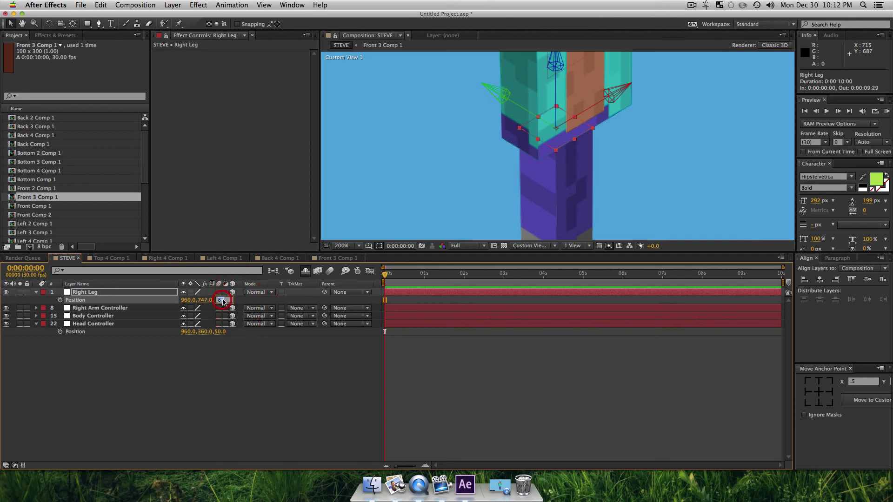
{"action": "type", "text": "100"}
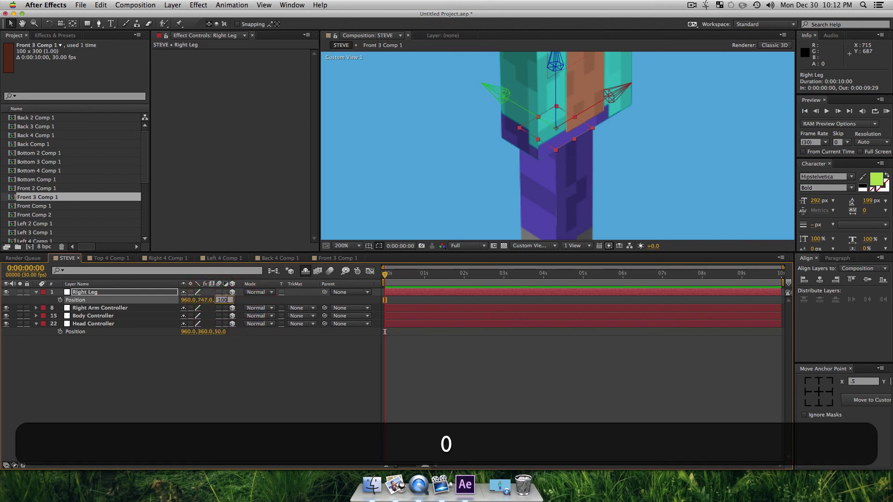
{"action": "key", "text": "Return"}
Shift the Right Leg null along X so the leg sits beneath the far side of the body, and clear the selection.
{"action": "key", "text": "z"}
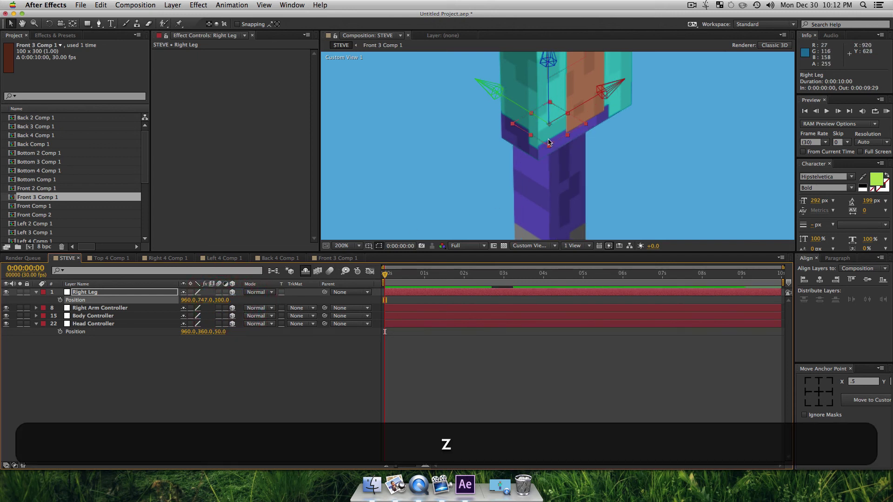
{"action": "left_click", "coordinate": [541, 140]}
{"action": "key", "text": "space"}
{"action": "left_click_drag", "start_coordinate": [530, 141], "coordinate": [451, 160]}
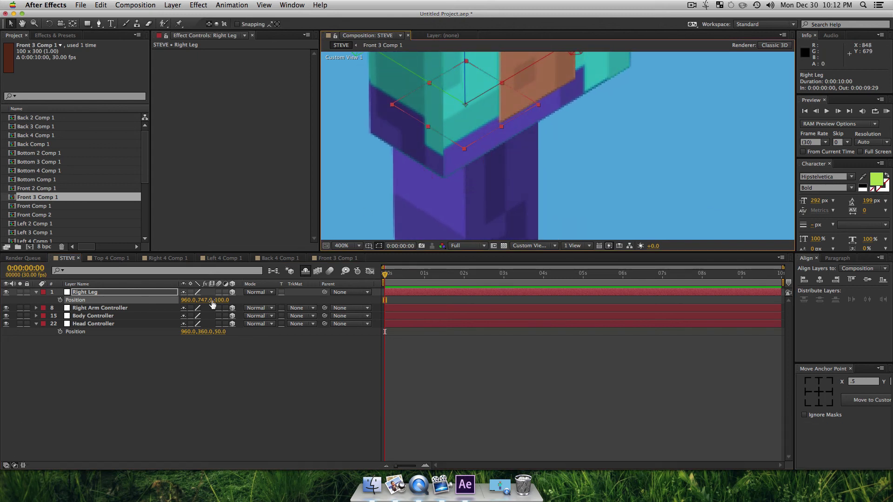
{"action": "left_click_drag", "start_coordinate": [204, 302], "coordinate": [236, 292]}
{"action": "key", "text": "super+z"}
{"action": "left_click", "coordinate": [186, 360]}
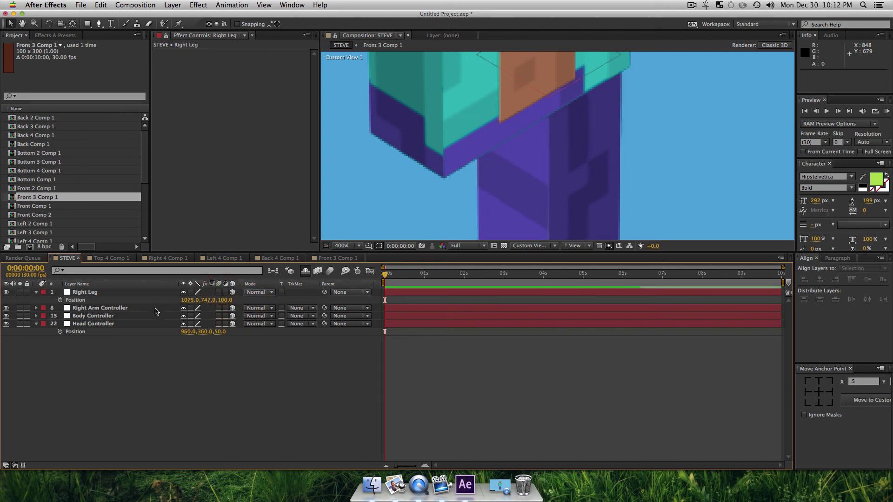
Move the Right Arm Controller null outward to an X position of 1090 and save the project.
{"action": "key", "text": "alt+z"}
{"action": "left_click", "coordinate": [523, 153]}
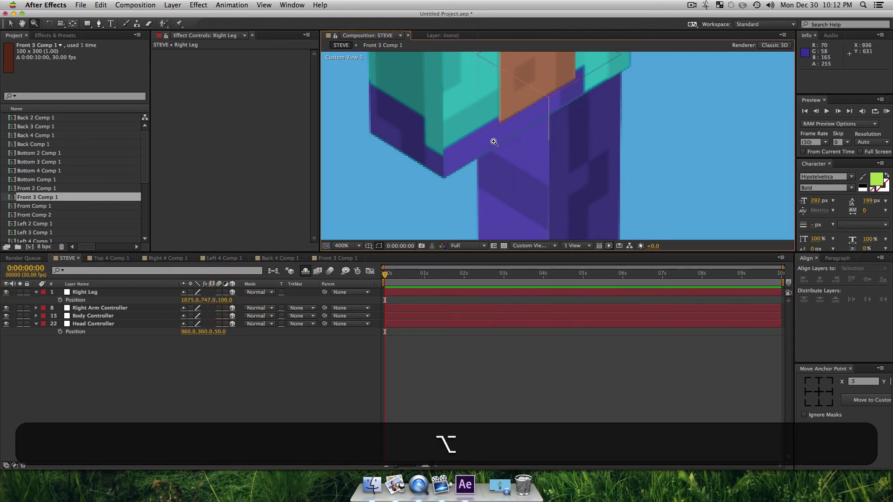
{"action": "key", "text": "alt+z"}
{"action": "left_click", "coordinate": [499, 140], "text": "alt"}
{"action": "left_click", "coordinate": [512, 146], "text": "alt"}
{"action": "left_click", "coordinate": [524, 154], "text": "alt"}
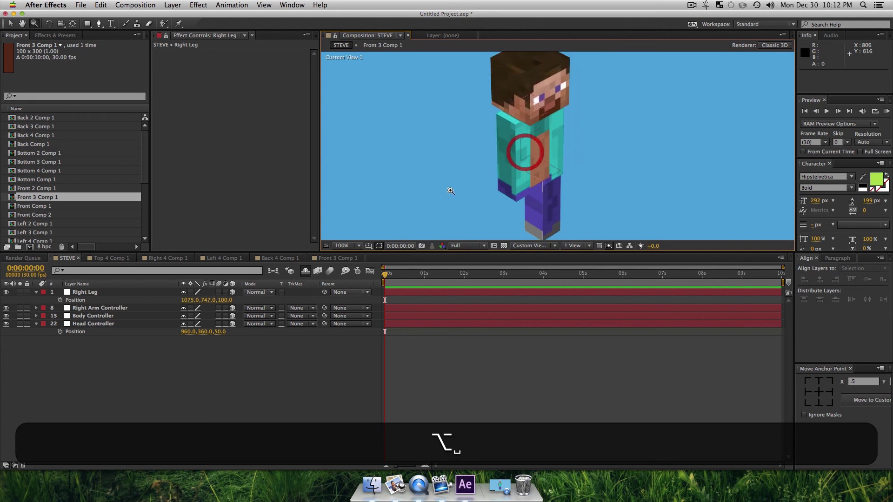
{"action": "key", "text": "v"}
{"action": "left_click", "coordinate": [301, 393]}
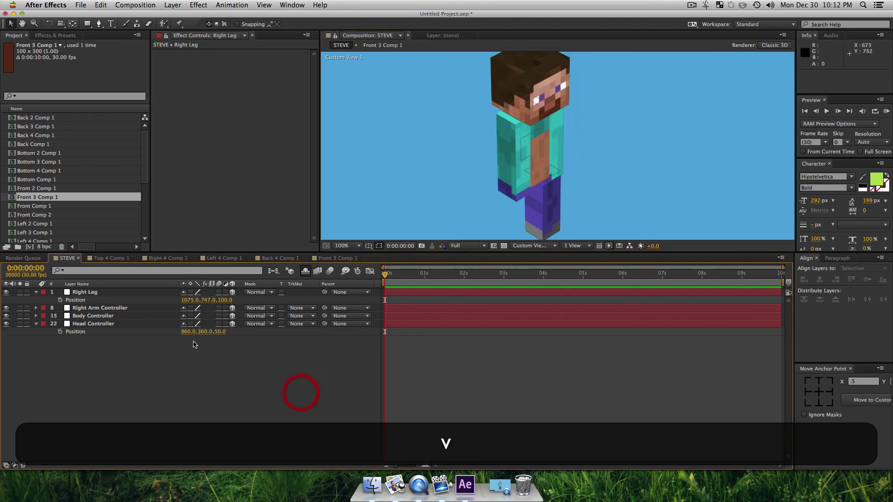
{"action": "left_click", "coordinate": [90, 309]}
{"action": "key", "text": "p"}
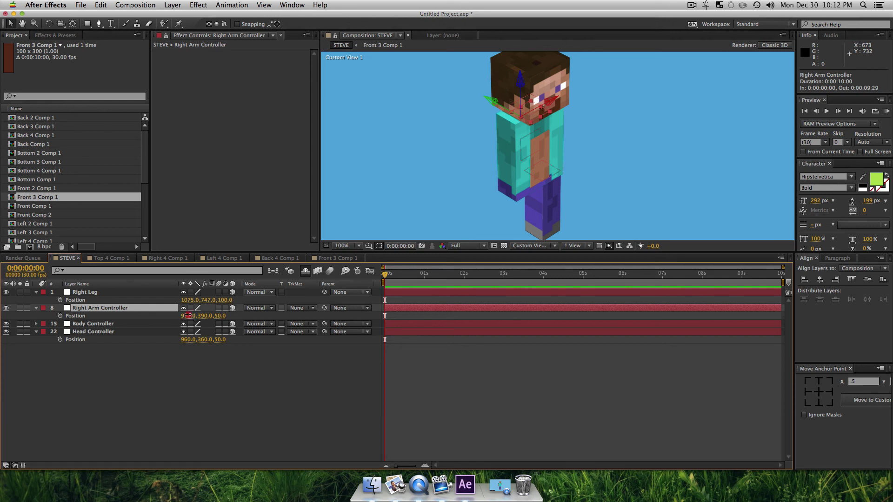
{"action": "left_click_drag", "start_coordinate": [188, 315], "coordinate": [266, 313]}
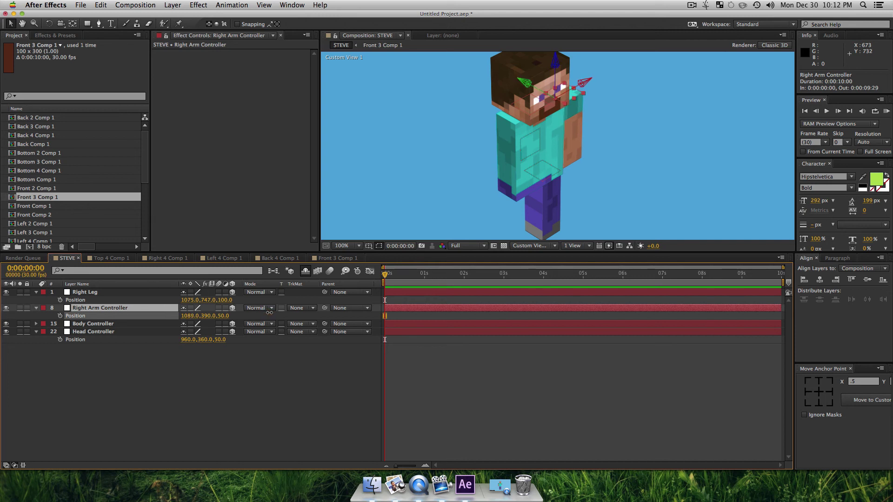
{"action": "left_click", "coordinate": [266, 365]}
{"action": "key", "text": "super+s"}
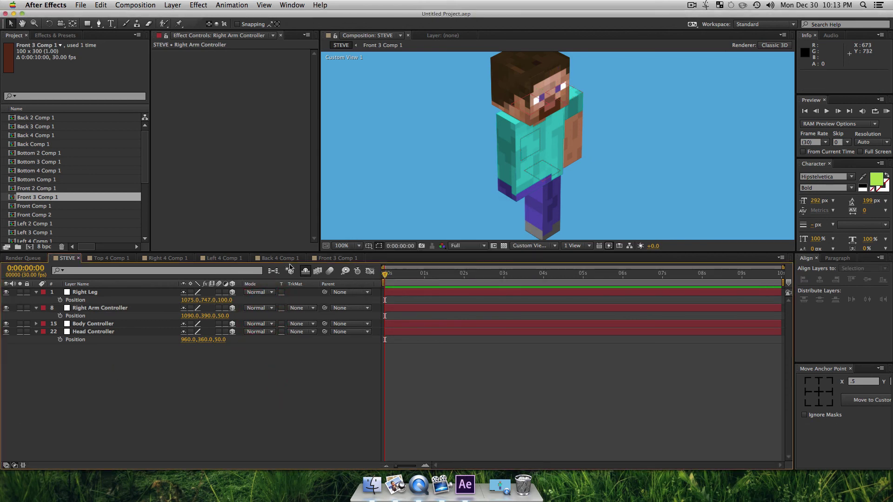
Show the hidden shy layers, collapse all open layer properties and clear the selection.
{"action": "left_click", "coordinate": [310, 272]}
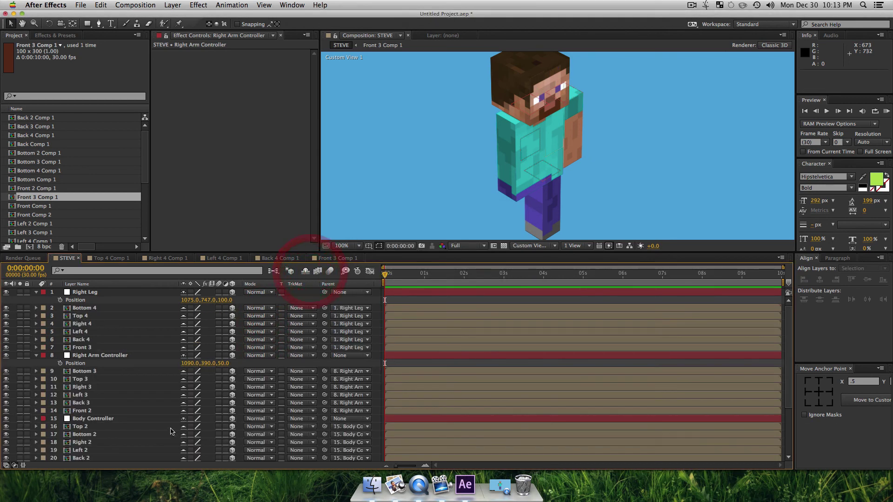
{"action": "key", "text": "super+a"}
{"action": "key", "text": "super+u"}
{"action": "key", "text": "u"}
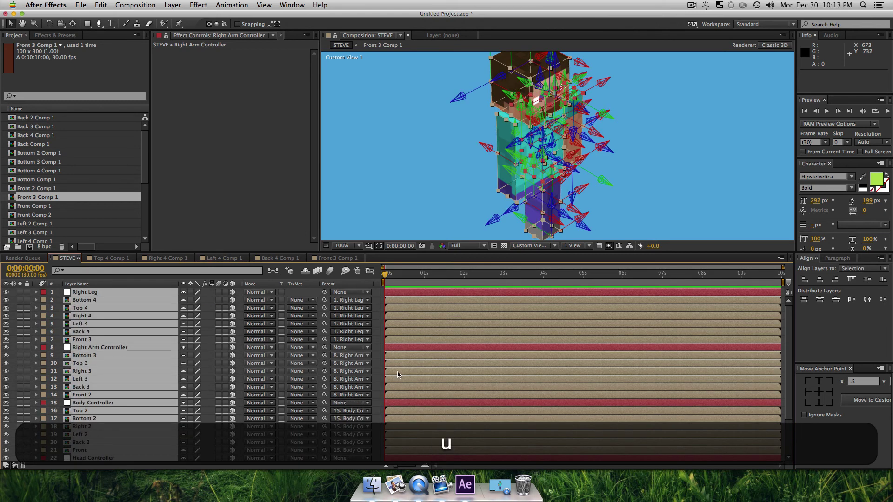
{"action": "key", "text": "F2"}
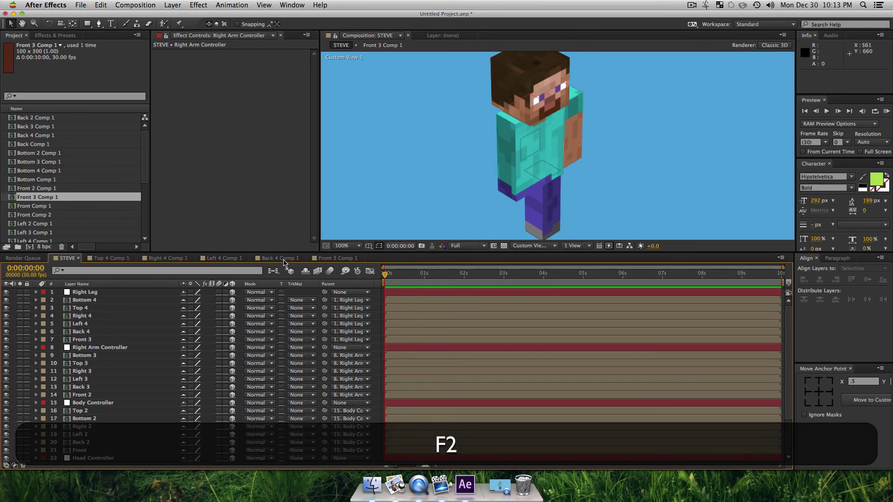
Duplicate the Right Leg null with its six side layers and move the copies together above the original leg layers.
{"action": "left_click", "coordinate": [83, 294]}
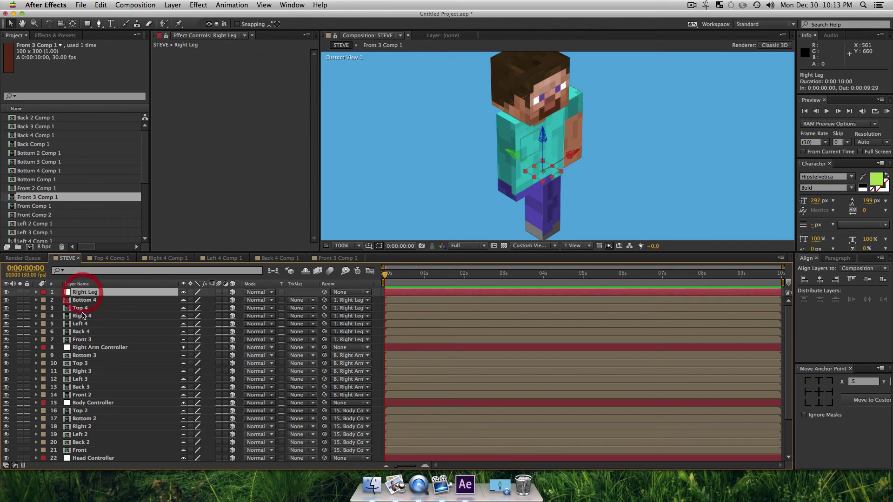
{"action": "left_click", "coordinate": [85, 337], "text": "shift"}
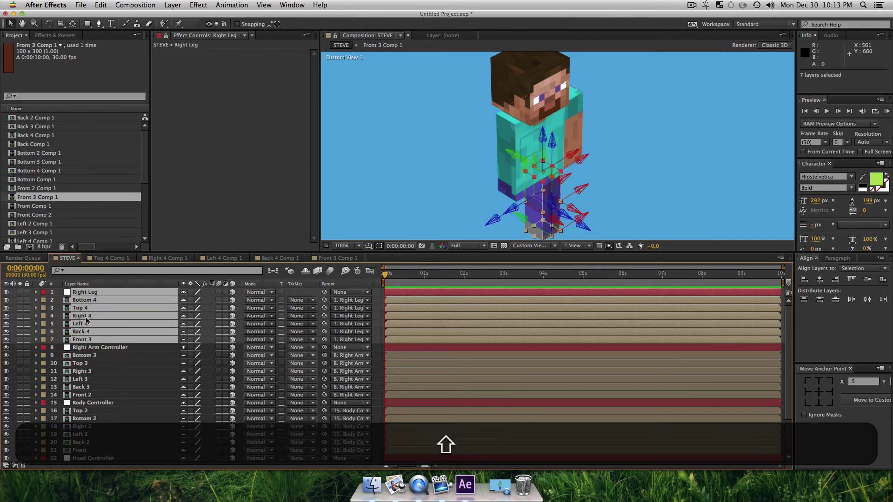
{"action": "key", "text": "super+d"}
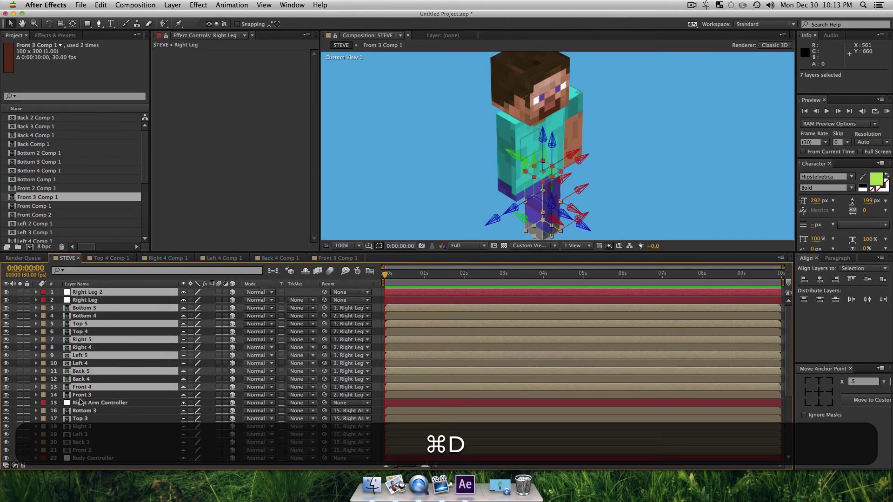
{"action": "left_click_drag", "start_coordinate": [80, 385], "coordinate": [80, 295]}
{"action": "left_click", "coordinate": [194, 201]}
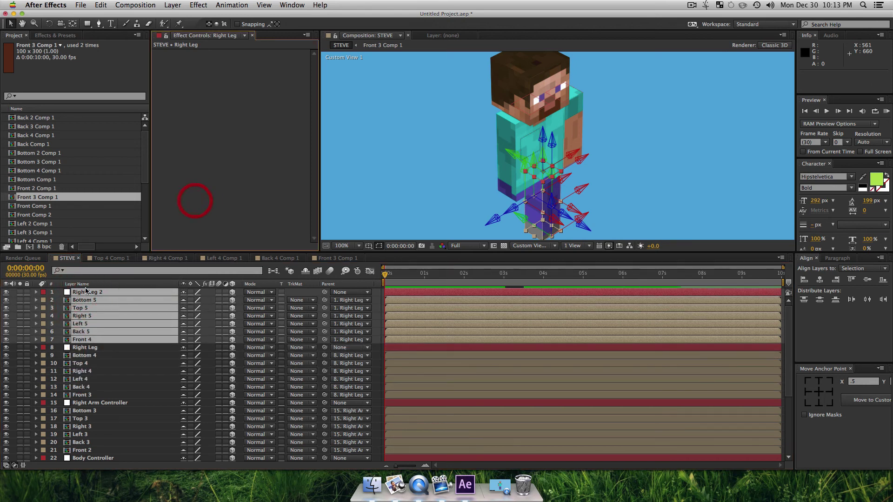
{"action": "key", "text": "F2"}
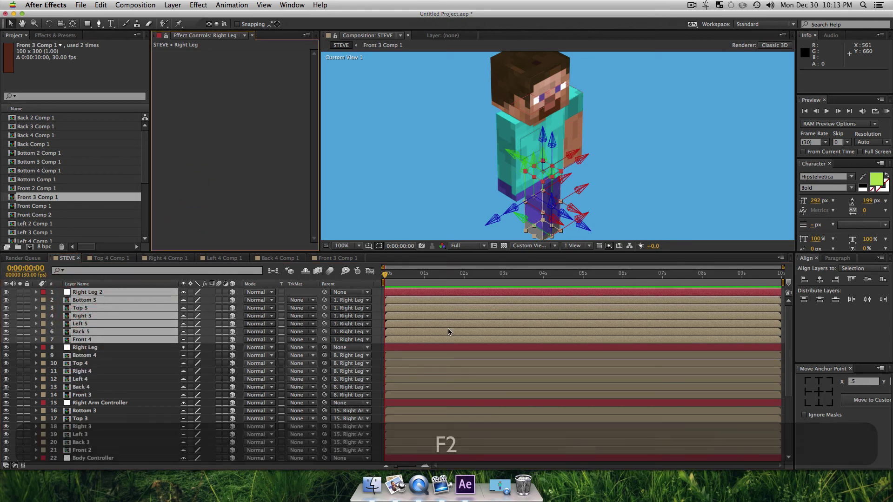
{"action": "left_click", "coordinate": [128, 373]}
Rename the duplicated leg null to Left Leg.
{"action": "left_click", "coordinate": [93, 292]}
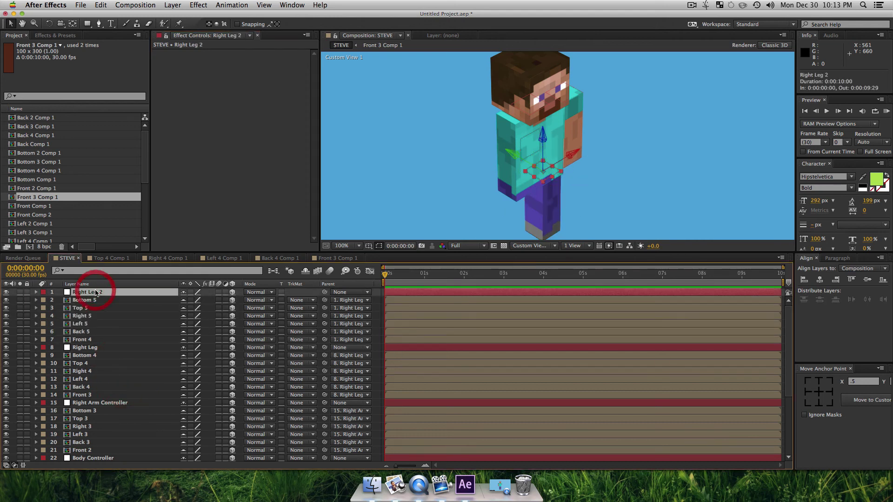
{"action": "key", "text": "Return"}
{"action": "type", "text": "Left Leg"}
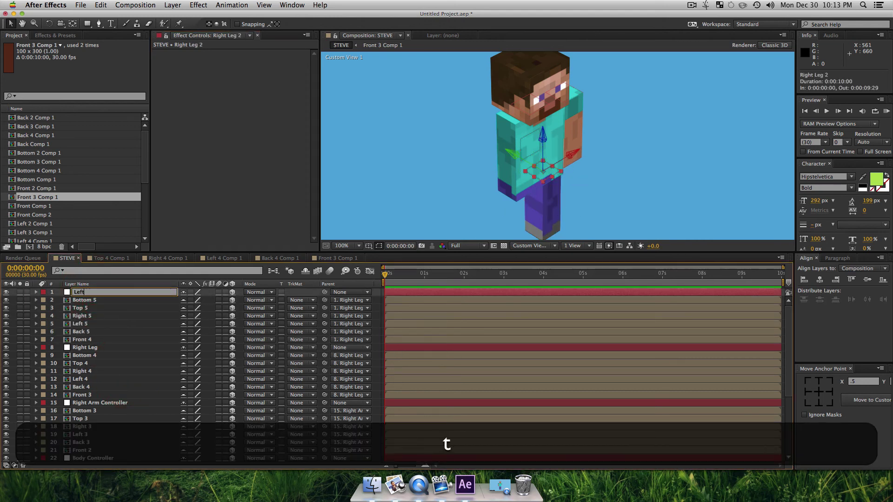
{"action": "key", "text": "Return"}
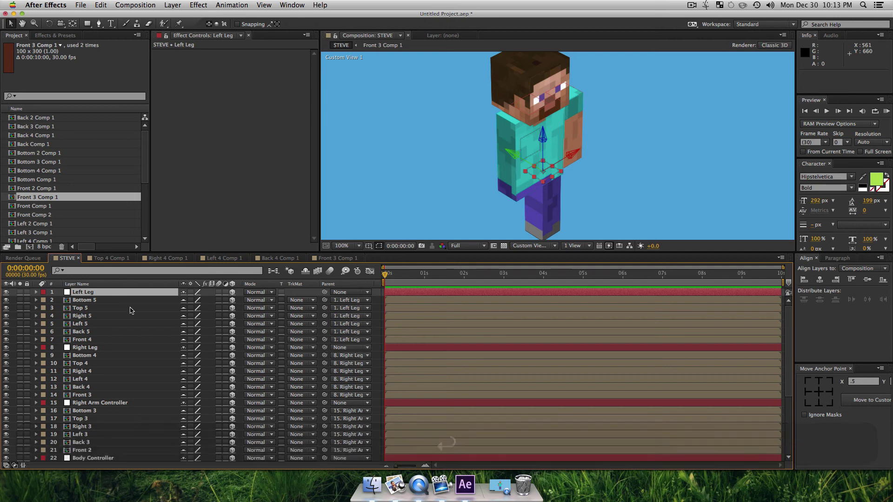
Move the Left Leg null beside the right leg by setting its X position to 955.
{"action": "key", "text": "p"}
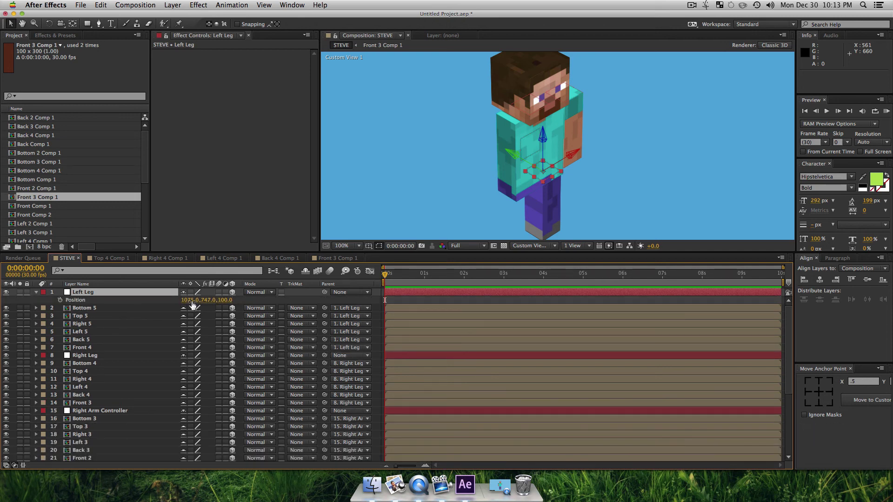
{"action": "left_click_drag", "start_coordinate": [192, 300], "coordinate": [147, 311]}
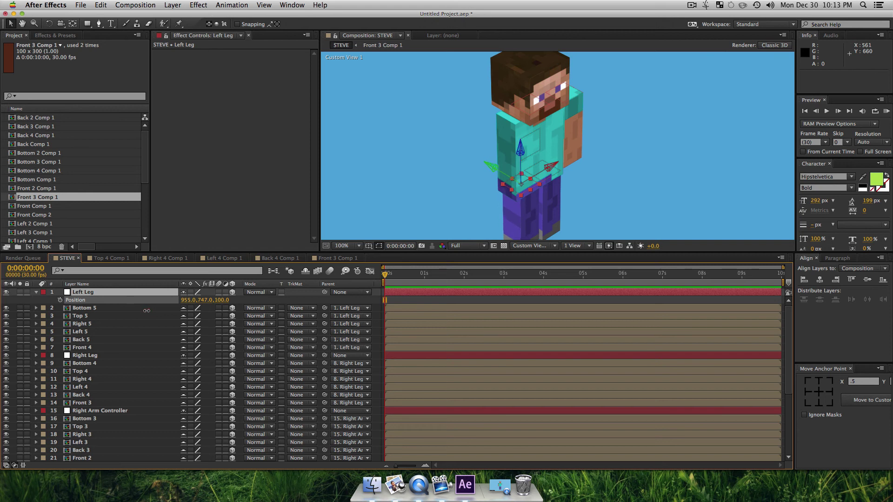
{"action": "left_click", "coordinate": [147, 310]}
{"action": "key", "text": "Return"}
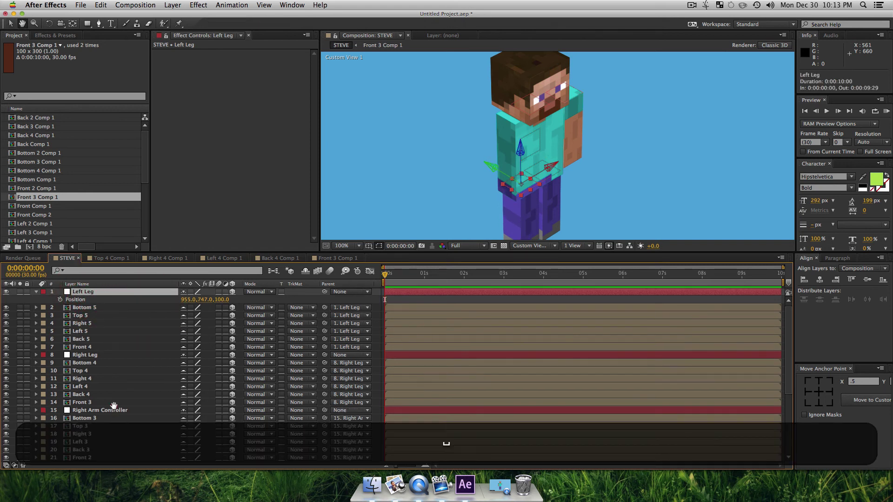
Duplicate the Right Arm Controller with its six side layers and move the copies together directly above the Right Leg null.
{"action": "left_click_drag", "start_coordinate": [114, 408], "coordinate": [114, 359]}
{"action": "scroll", "coordinate": [114, 359], "scroll_direction": "down", "scroll_amount": 2}
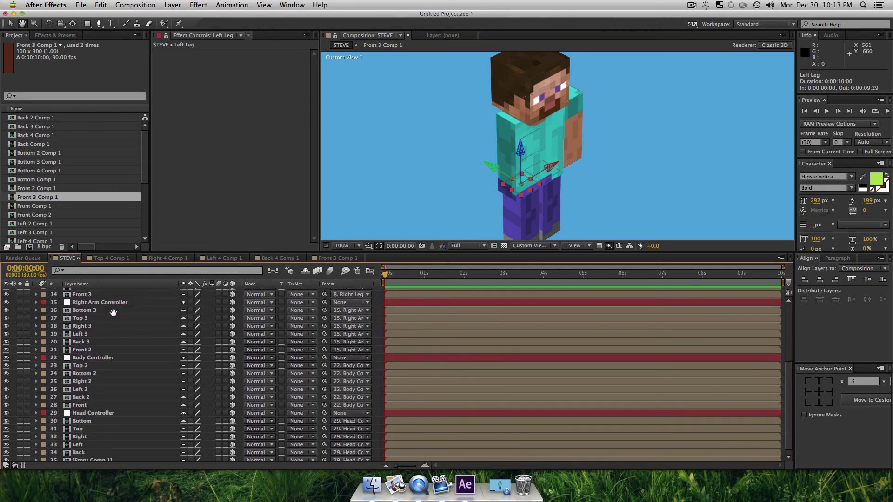
{"action": "scroll", "coordinate": [120, 385], "scroll_direction": "up", "scroll_amount": 4}
{"action": "key", "text": "v"}
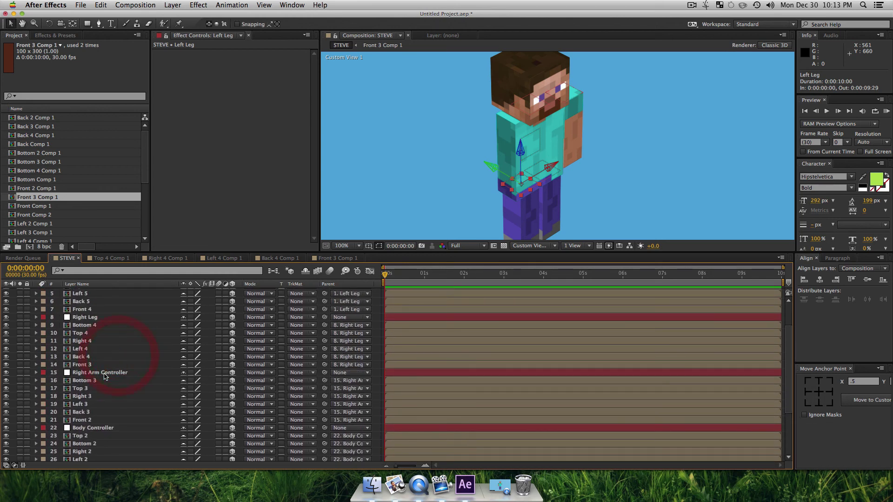
{"action": "left_click", "coordinate": [105, 373]}
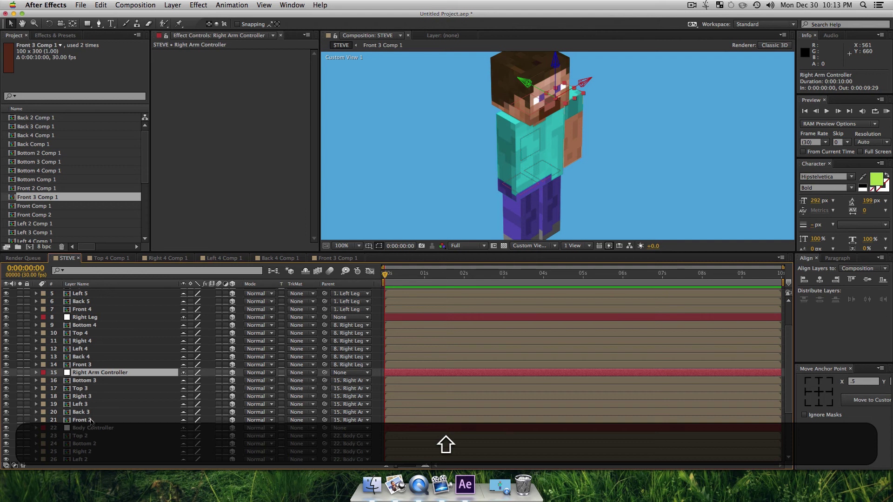
{"action": "left_click", "coordinate": [91, 421], "text": "shift"}
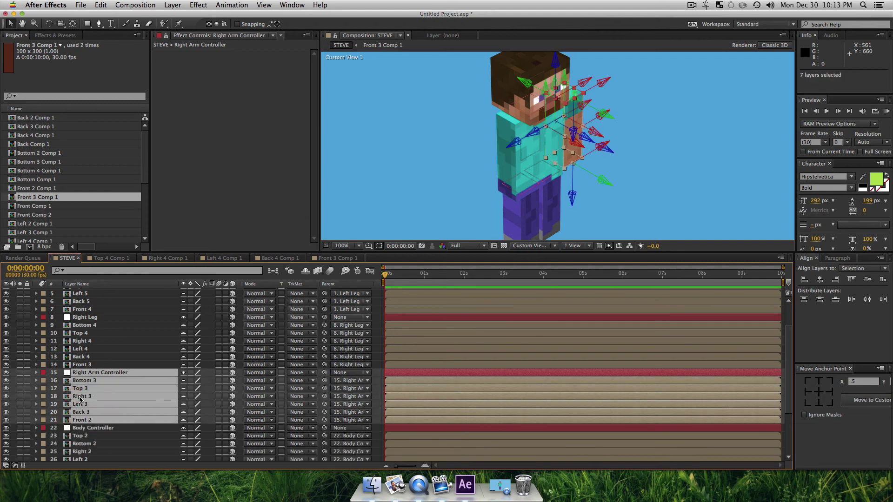
{"action": "key", "text": "super+d"}
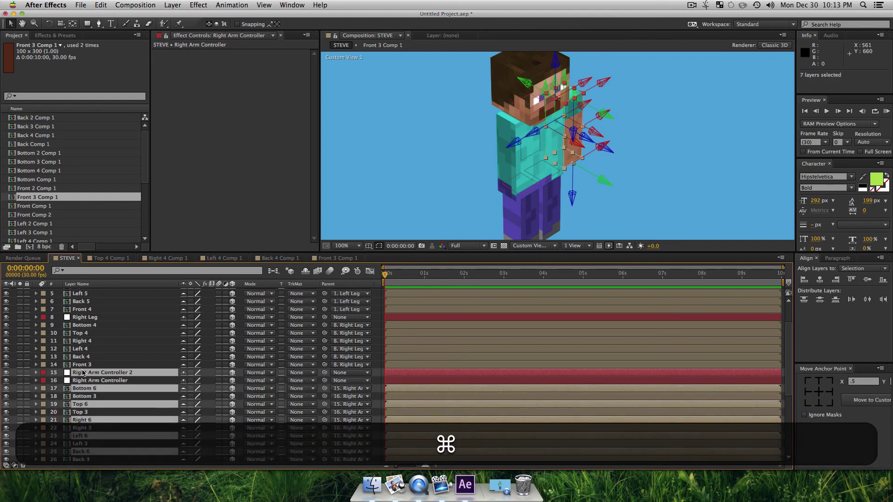
{"action": "left_click_drag", "start_coordinate": [83, 372], "coordinate": [80, 319]}
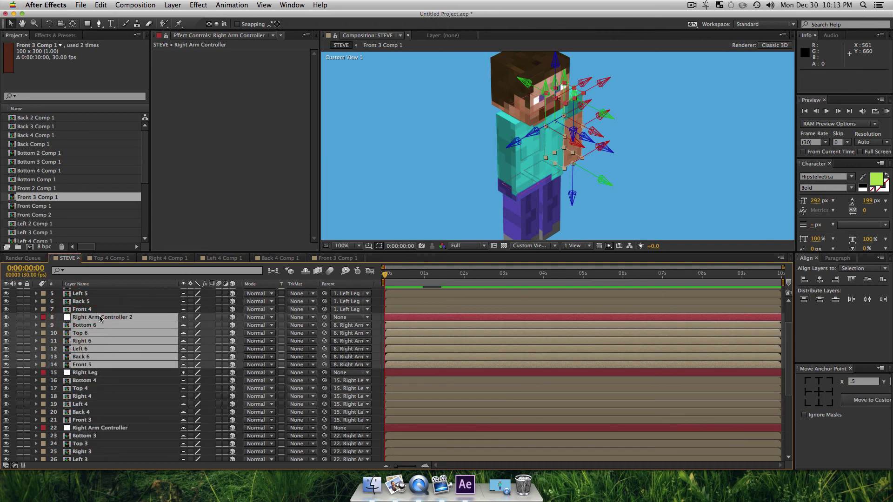
{"action": "left_click", "coordinate": [114, 301]}
Rename the duplicated arm null to Left Arm Controller.
{"action": "left_click", "coordinate": [94, 318]}
{"action": "key", "text": "shift+Return"}
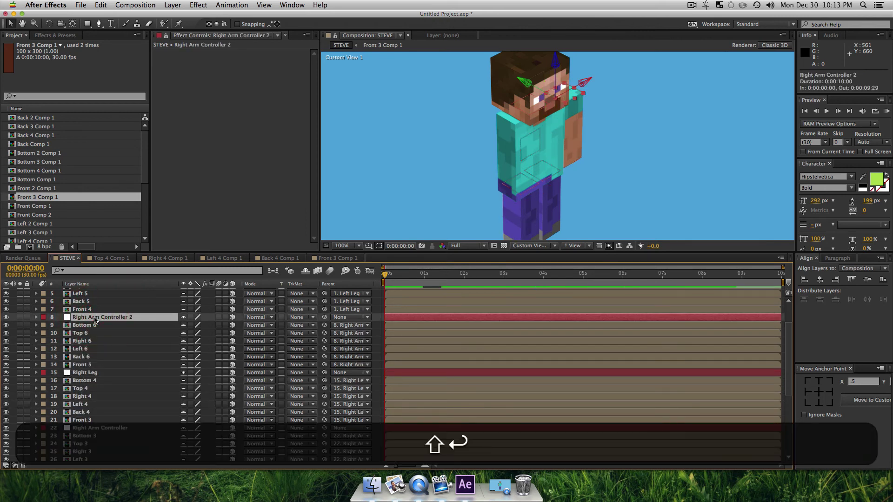
{"action": "type", "text": "Left"}
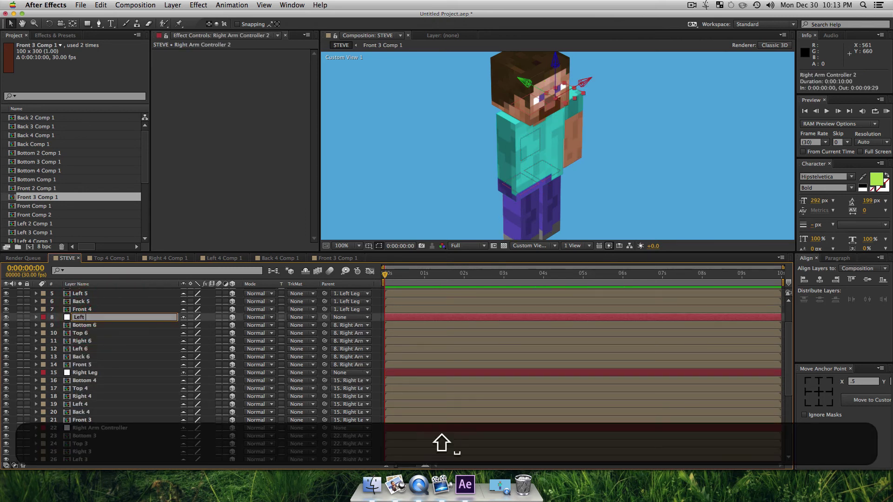
{"action": "type", "text": " Arm Controller"}
{"action": "key", "text": "Return"}
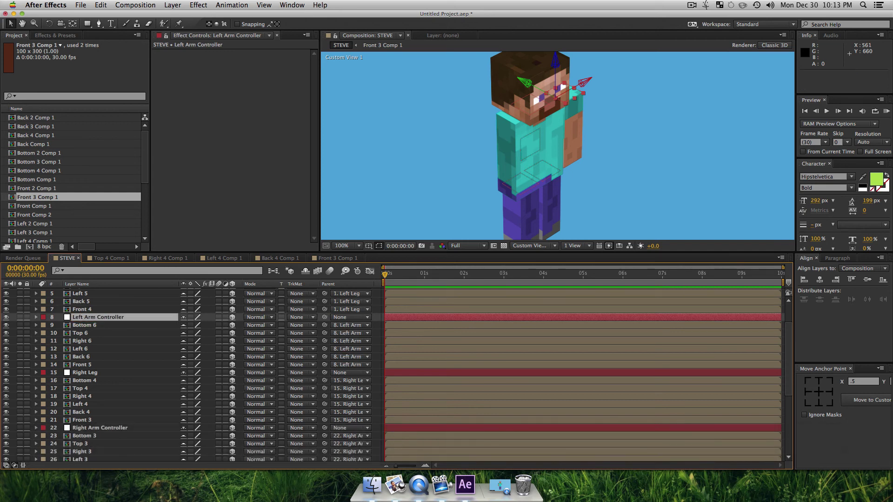
Move the Left Arm Controller to the opposite side of the body at X 730 and Y 365.
{"action": "key", "text": "p"}
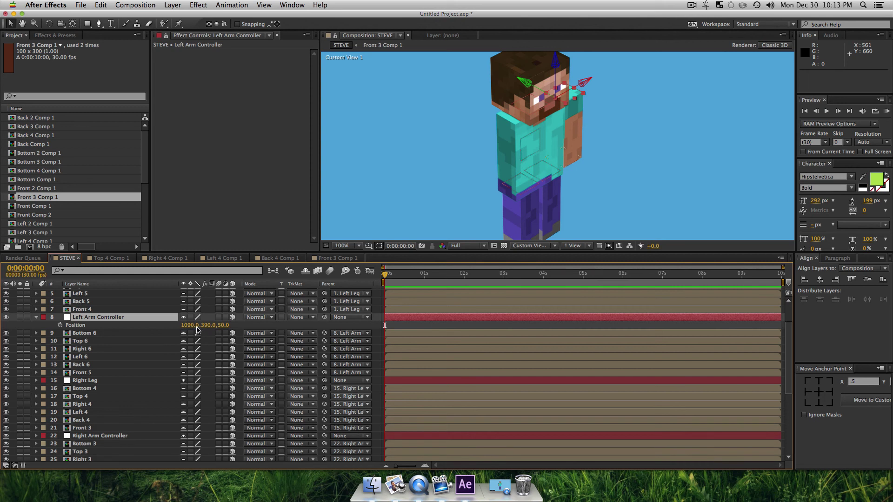
{"action": "left_click_drag", "start_coordinate": [199, 327], "coordinate": [51, 354]}
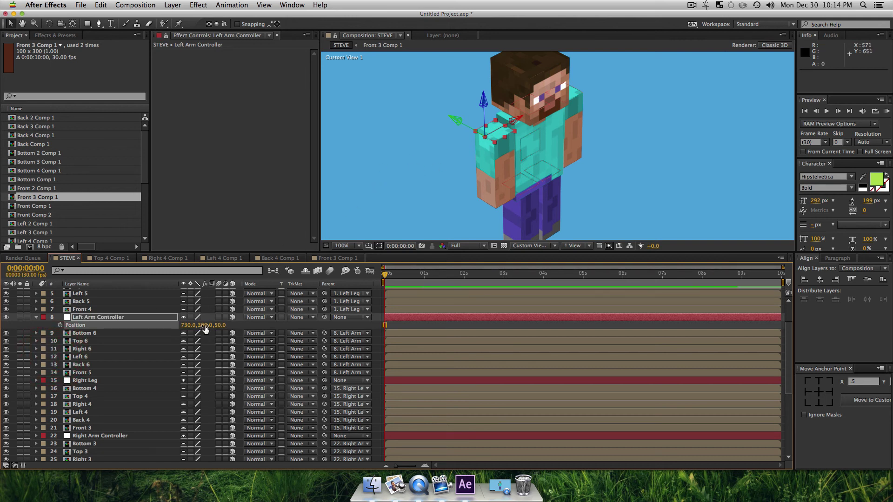
{"action": "left_click_drag", "start_coordinate": [206, 328], "coordinate": [189, 329]}
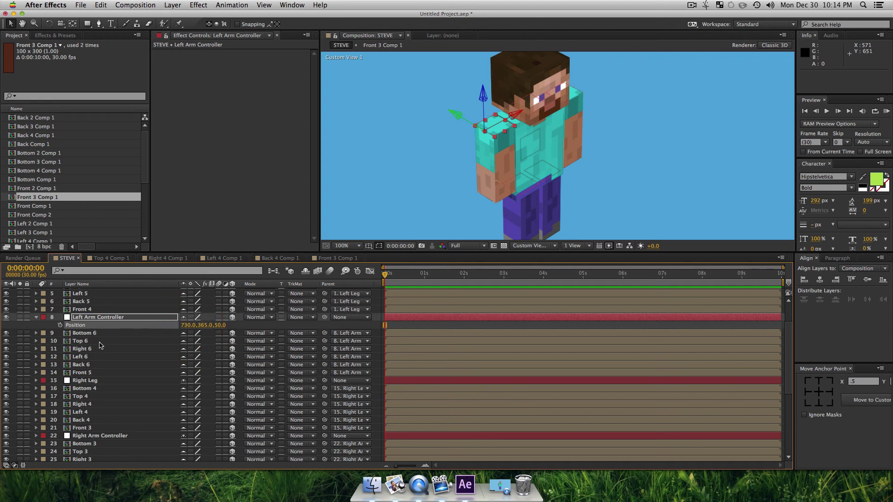
Set the Right Arm Controller's Y position to 365.
{"action": "left_click", "coordinate": [102, 436]}
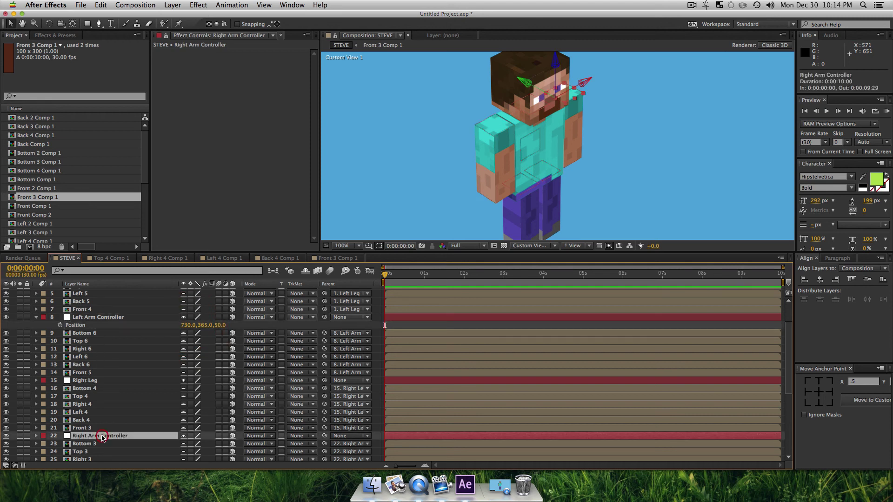
{"action": "key", "text": "p"}
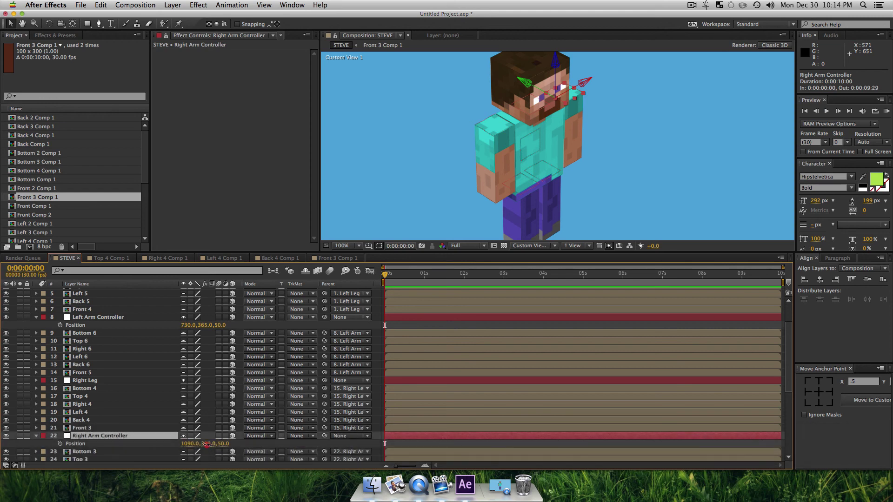
{"action": "left_click", "coordinate": [208, 444]}
{"action": "type", "text": "365"}
{"action": "key", "text": "Return"}
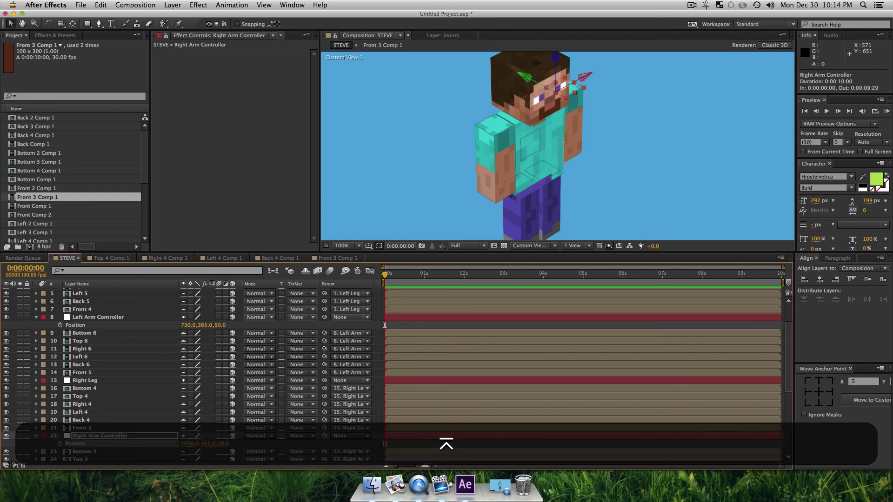
Move the Left Arm Controller's anchor point to its middle-right edge and collapse the properties of all layers.
{"action": "left_click", "coordinate": [108, 318]}
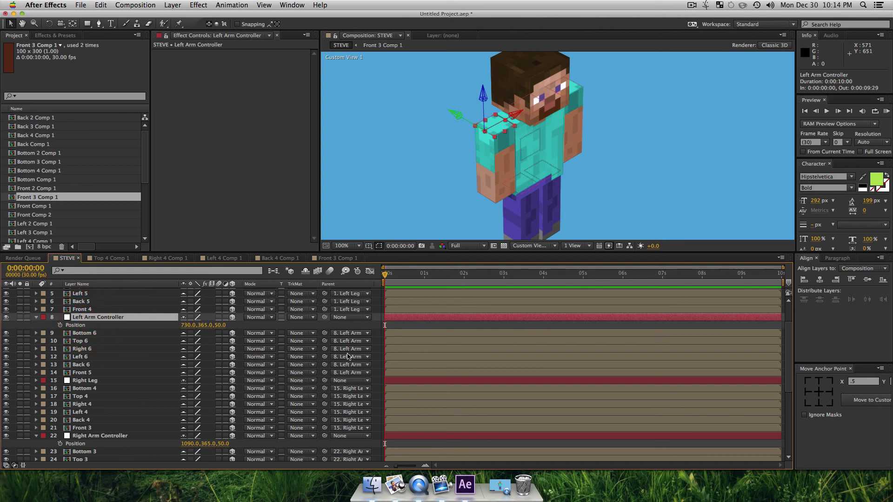
{"action": "left_click", "coordinate": [829, 392]}
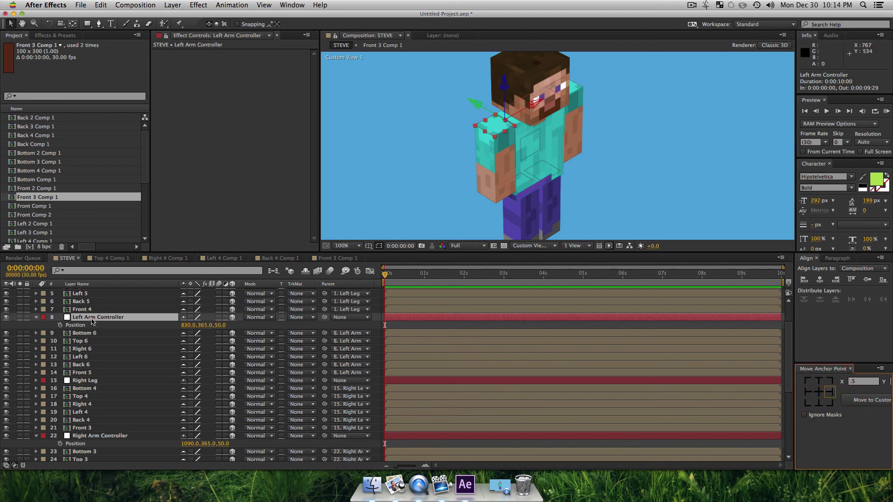
{"action": "key", "text": "super+a"}
{"action": "key", "text": "u"}
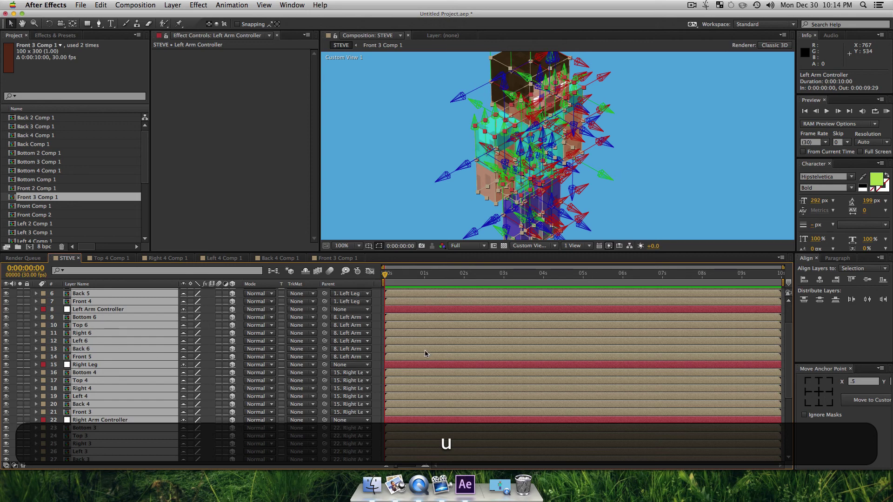
{"action": "key", "text": "F1"}
{"action": "key", "text": "F2"}
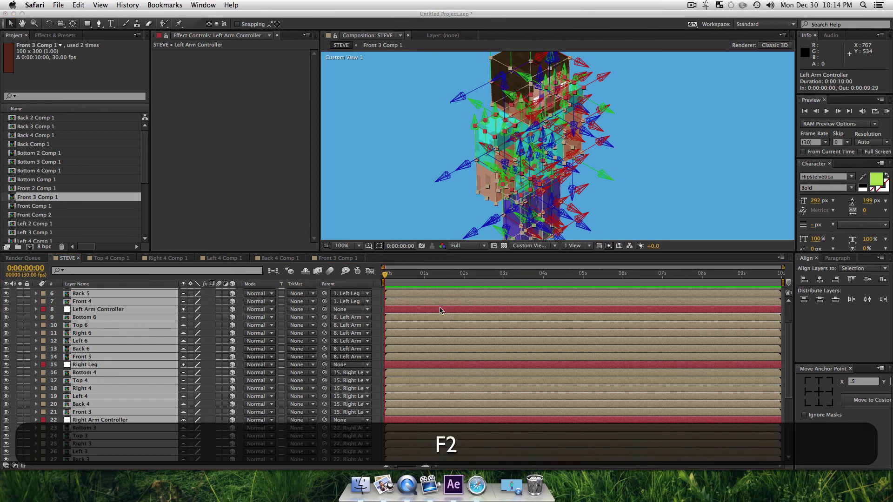
{"action": "right_click", "coordinate": [476, 493]}
{"action": "right_click", "coordinate": [476, 492]}
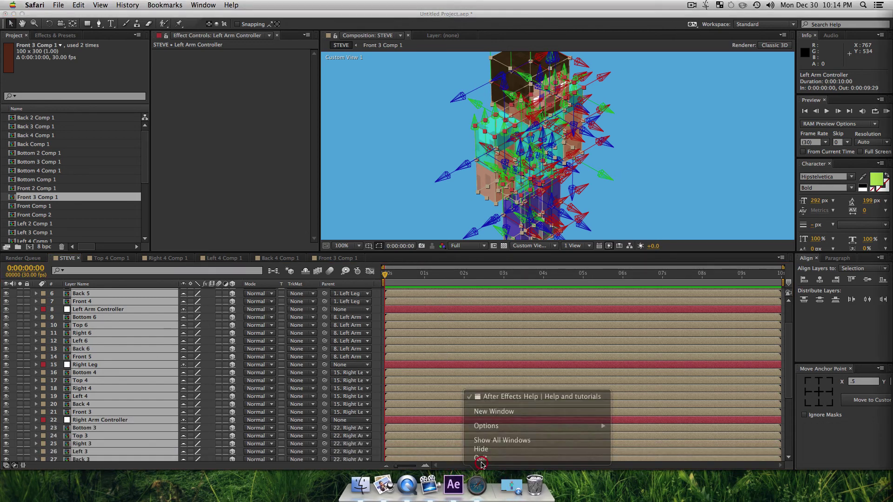
{"action": "right_click", "coordinate": [476, 493]}
{"action": "left_click", "coordinate": [480, 458]}
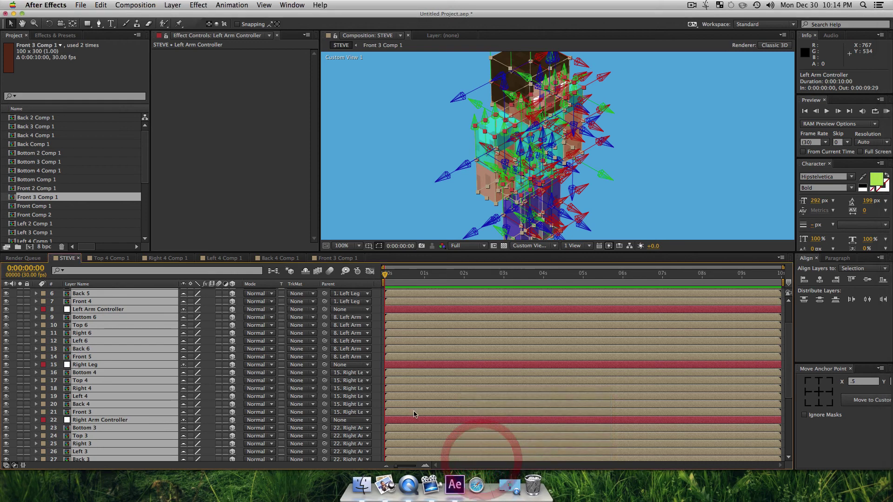
Set the current time to 0:00:00:20 and hide the shy layers so only the six controller nulls are listed.
{"action": "left_click", "coordinate": [411, 273]}
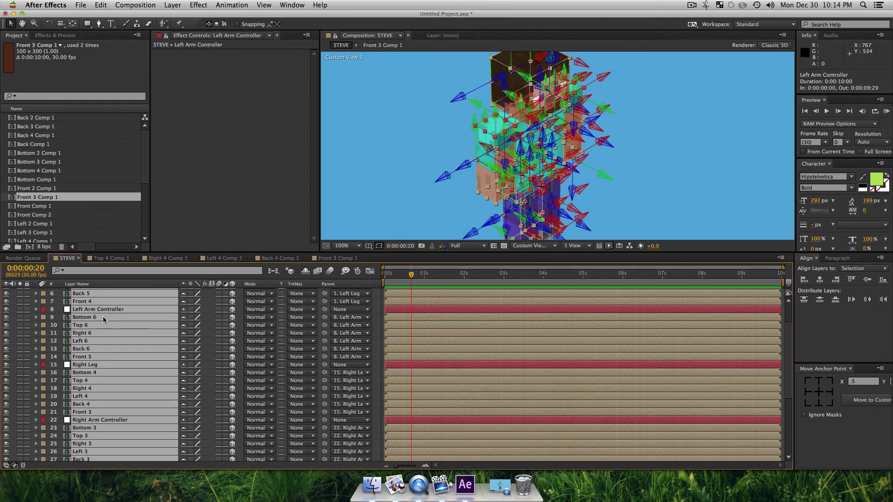
{"action": "key", "text": "super+a"}
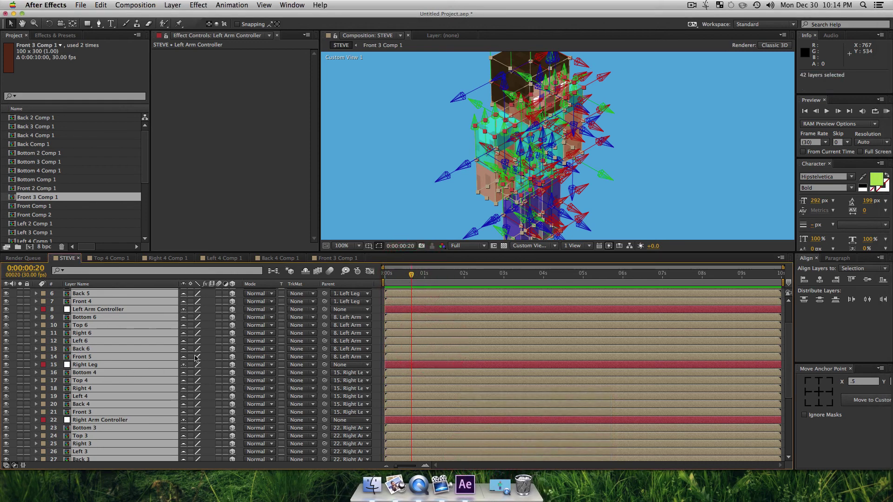
{"action": "key", "text": "super+shift+a"}
{"action": "scroll", "coordinate": [92, 324], "scroll_direction": "up", "scroll_amount": 3}
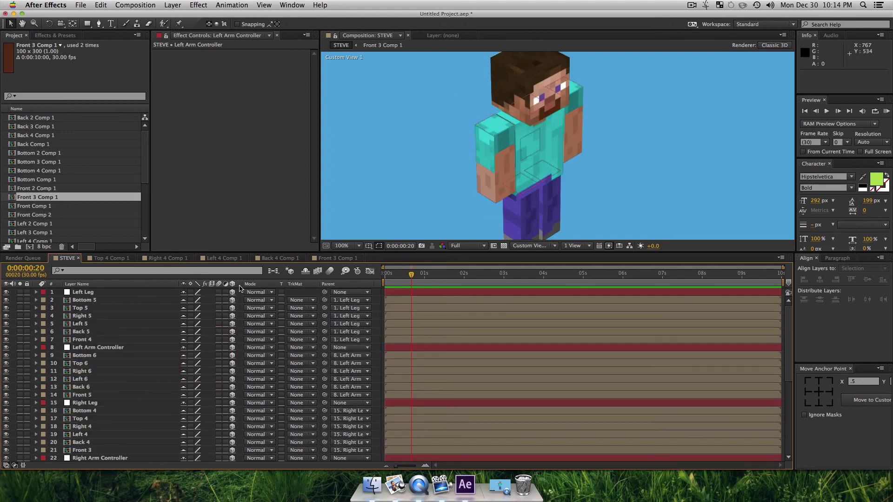
{"action": "left_click", "coordinate": [306, 272]}
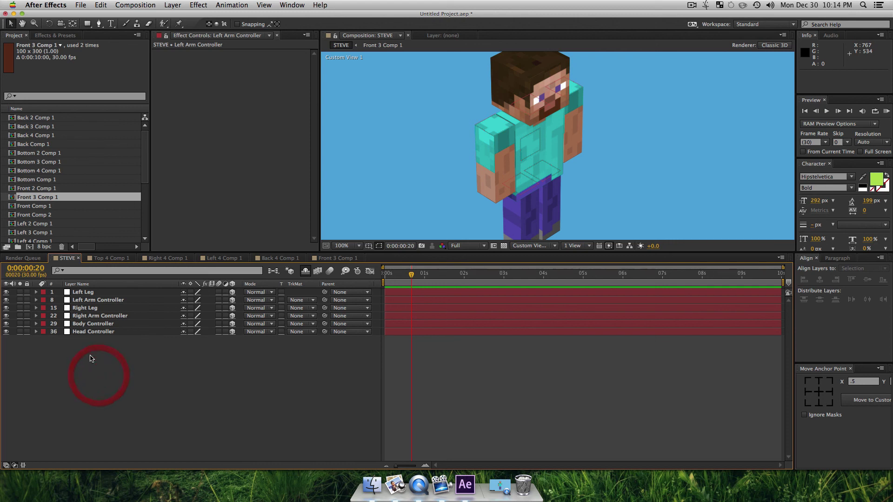
Parent both leg nulls, both arm controllers and the Head Controller to the Body Controller.
{"action": "left_click", "coordinate": [83, 324]}
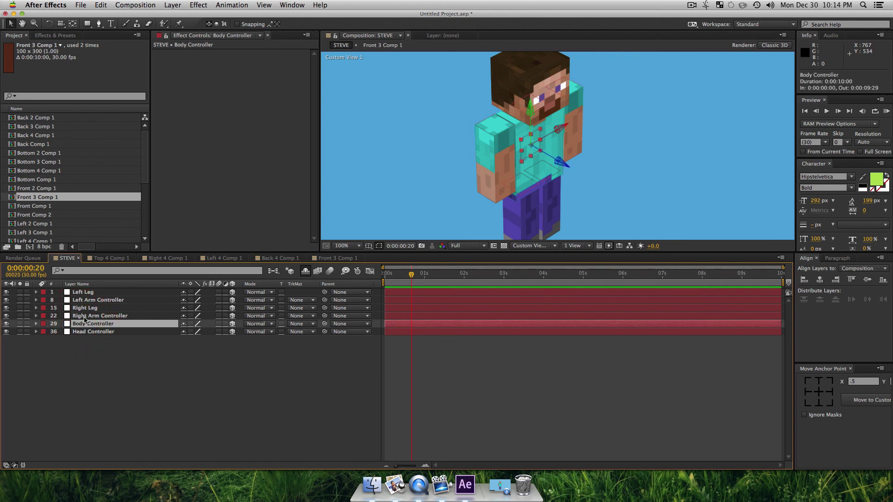
{"action": "left_click", "coordinate": [83, 294]}
{"action": "left_click", "coordinate": [92, 316], "text": "shift"}
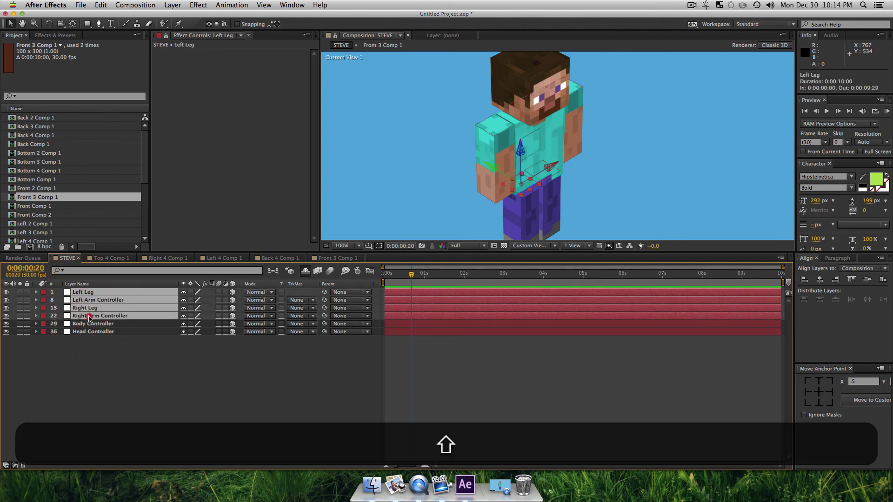
{"action": "left_click", "coordinate": [93, 330], "text": "super"}
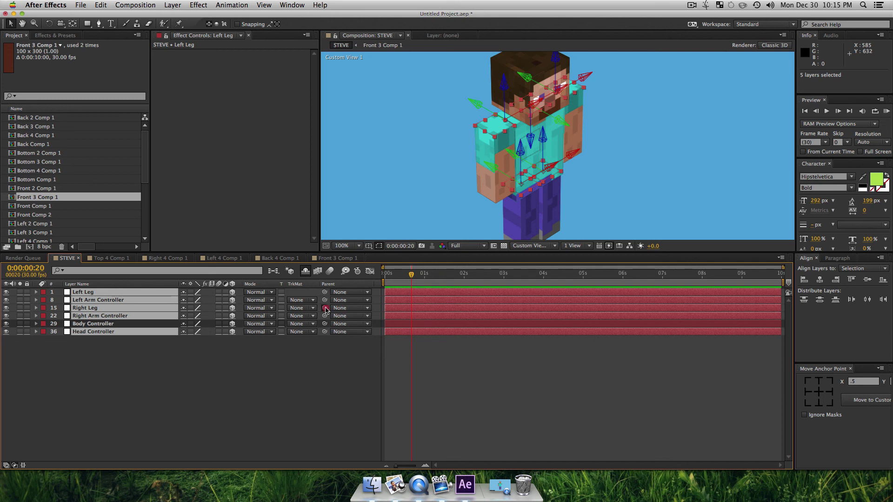
{"action": "left_click_drag", "start_coordinate": [326, 309], "coordinate": [80, 325]}
{"action": "left_click", "coordinate": [112, 370]}
Set the Body Controller's Y rotation to 43° so the character faces forward.
{"action": "left_click", "coordinate": [87, 324]}
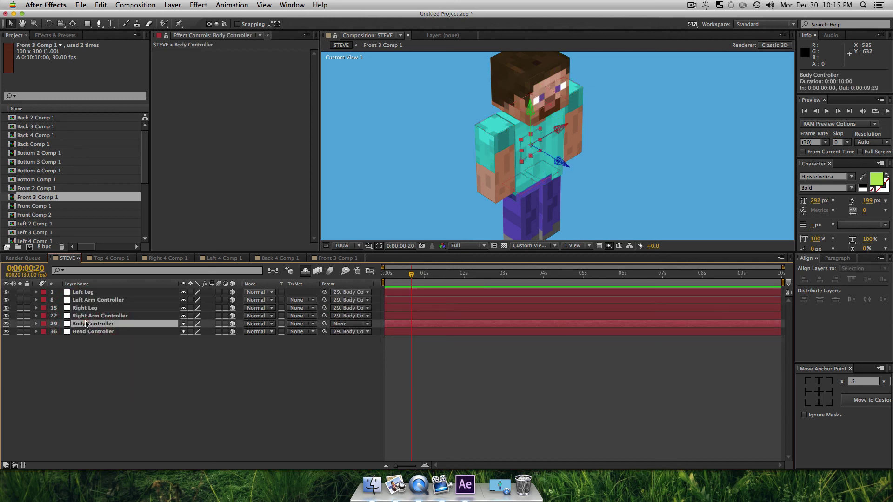
{"action": "key", "text": "r"}
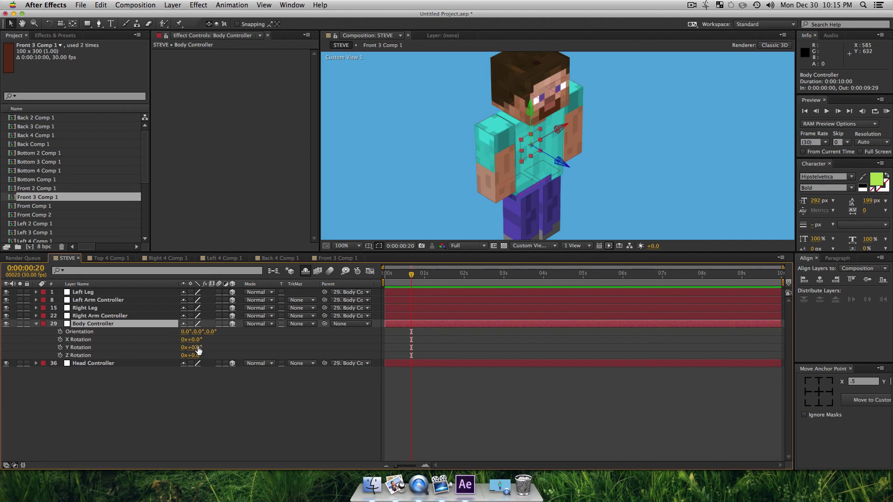
{"action": "left_click_drag", "start_coordinate": [192, 348], "coordinate": [240, 347]}
{"action": "left_click", "coordinate": [207, 415]}
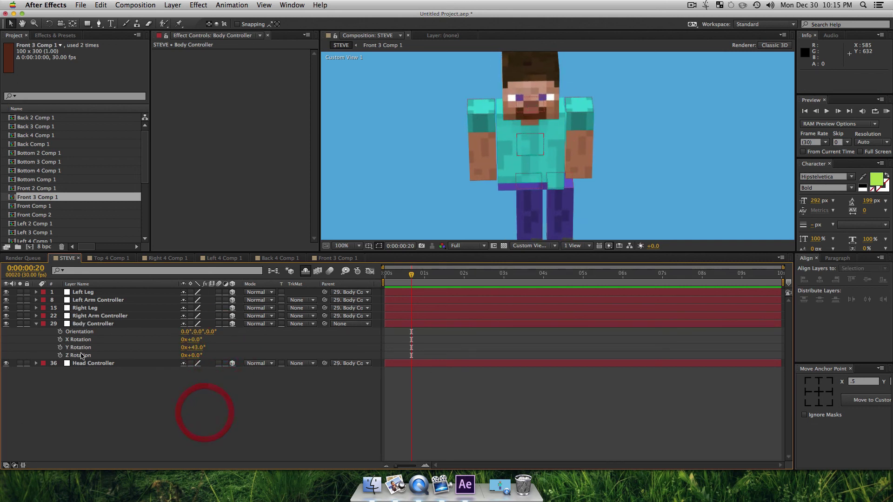
Align the legs under the body by setting the Right Leg's X position to 116 and the Left Leg's to -1.
{"action": "left_click", "coordinate": [88, 310]}
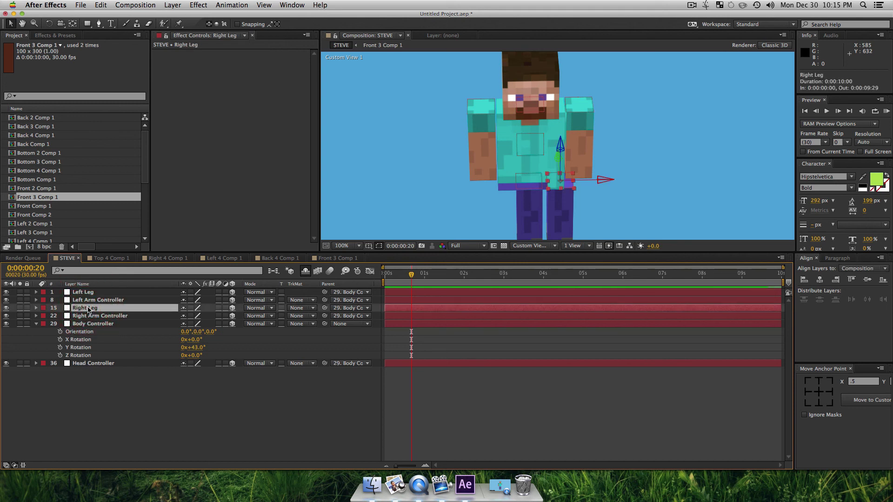
{"action": "key", "text": "p"}
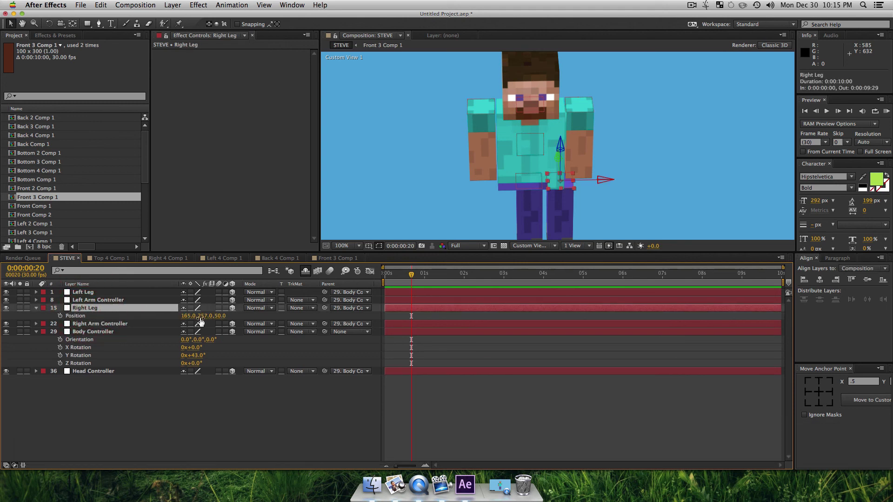
{"action": "left_click_drag", "start_coordinate": [188, 315], "coordinate": [168, 316]}
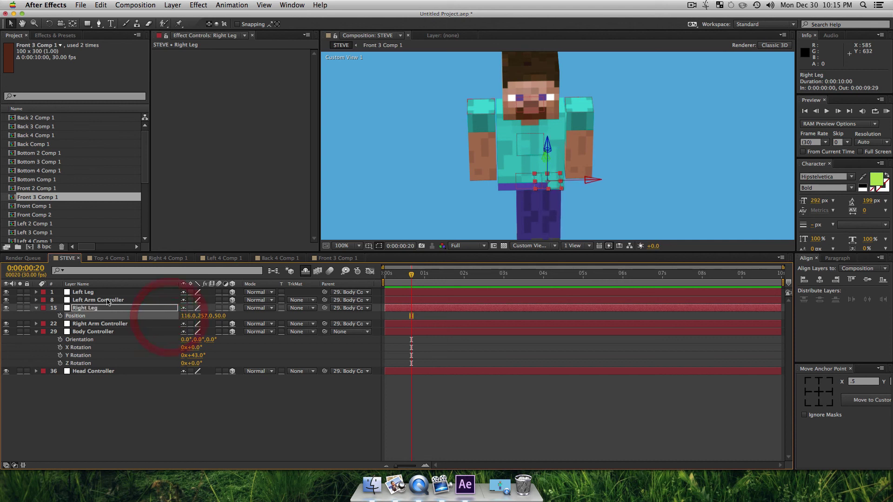
{"action": "left_click", "coordinate": [89, 294]}
{"action": "key", "text": "p"}
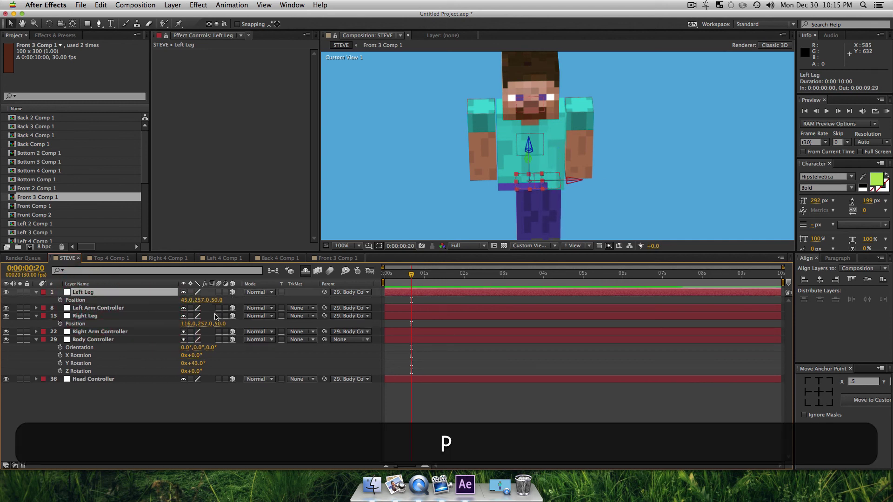
{"action": "left_click_drag", "start_coordinate": [188, 305], "coordinate": [166, 309]}
{"action": "left_click", "coordinate": [173, 403]}
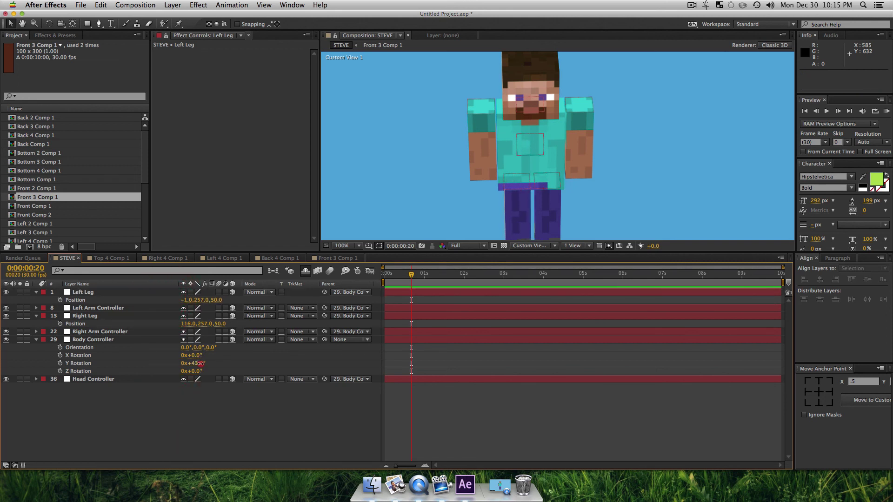
Set the Body Controller's Y rotation to 93° and move the Left Leg to X -36 and Z 16.
{"action": "left_click_drag", "start_coordinate": [201, 363], "coordinate": [227, 369]}
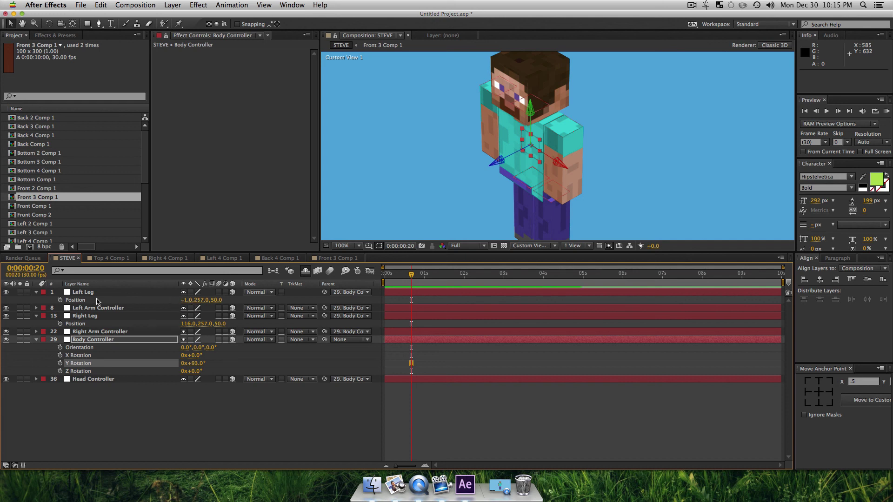
{"action": "mouse_move", "coordinate": [186, 305]}
{"action": "left_mouse_down"}
{"action": "mouse_move", "coordinate": [168, 300]}
{"action": "mouse_move", "coordinate": [203, 300]}
{"action": "left_mouse_up"}
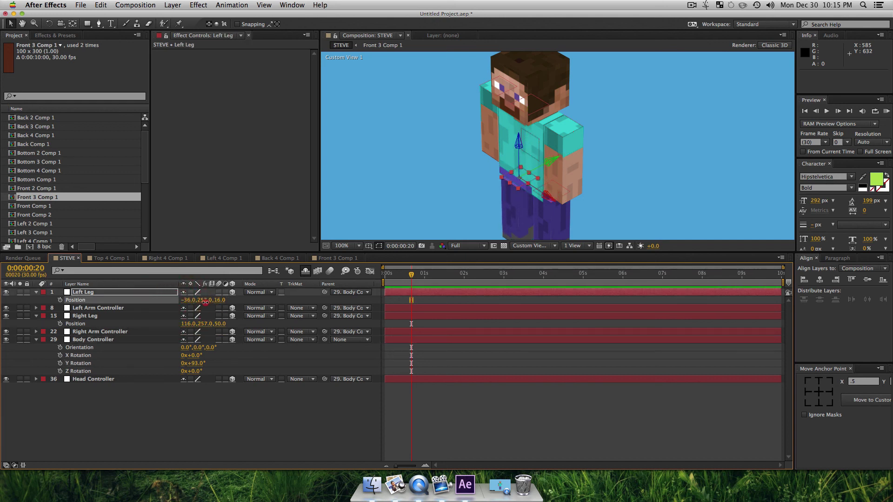
Try a Z position of 0 for the Left Leg and Right Leg nulls.
{"action": "left_click", "coordinate": [220, 300]}
{"action": "type", "text": "0"}
{"action": "key", "text": "Return"}
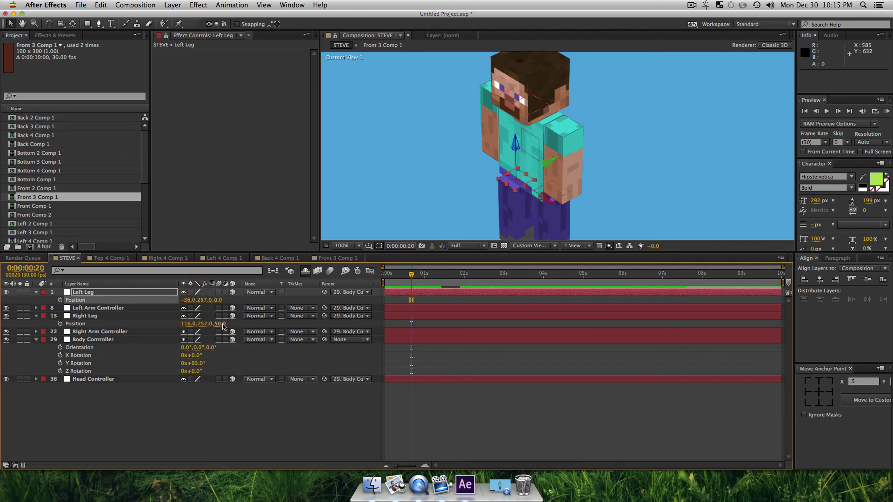
{"action": "left_click", "coordinate": [223, 324]}
{"action": "type", "text": "0"}
{"action": "key", "text": "Return"}
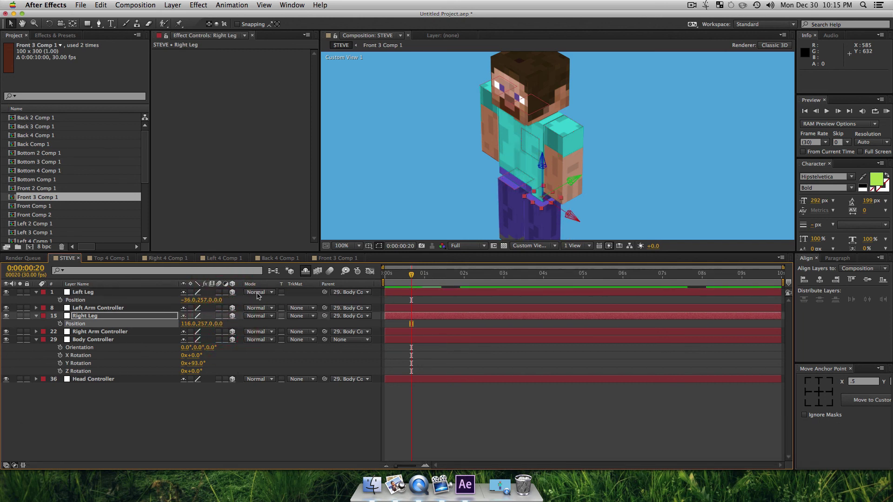
Set the Z position of the Right Leg and Left Leg nulls to 25.
{"action": "left_click_drag", "start_coordinate": [222, 324], "coordinate": [231, 324]}
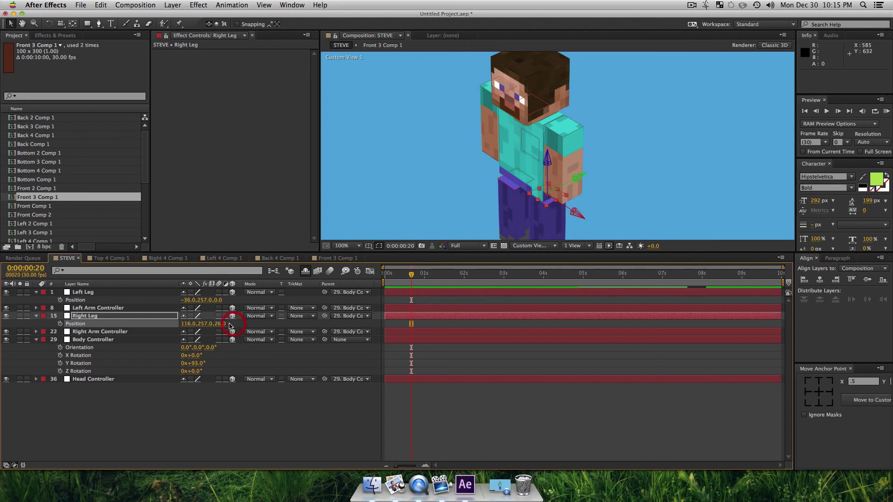
{"action": "left_click", "coordinate": [224, 324]}
{"action": "type", "text": "25"}
{"action": "key", "text": "Return"}
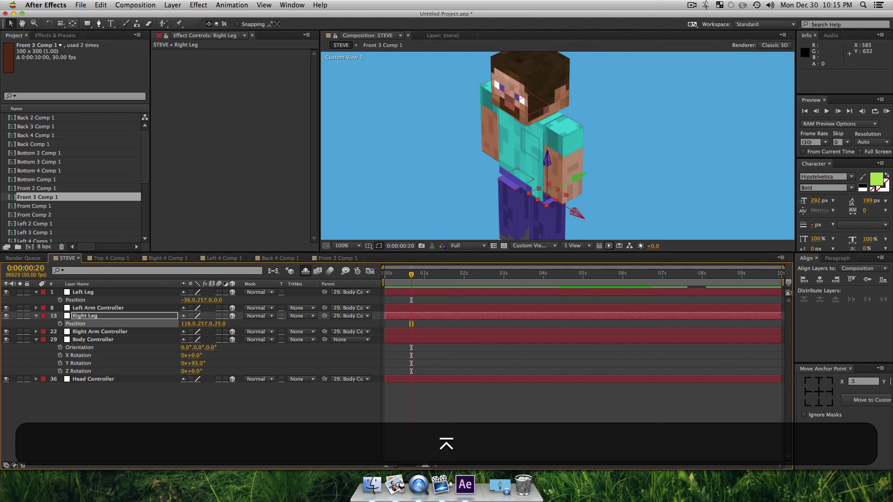
{"action": "left_click", "coordinate": [218, 299]}
{"action": "type", "text": "25"}
{"action": "key", "text": "Return"}
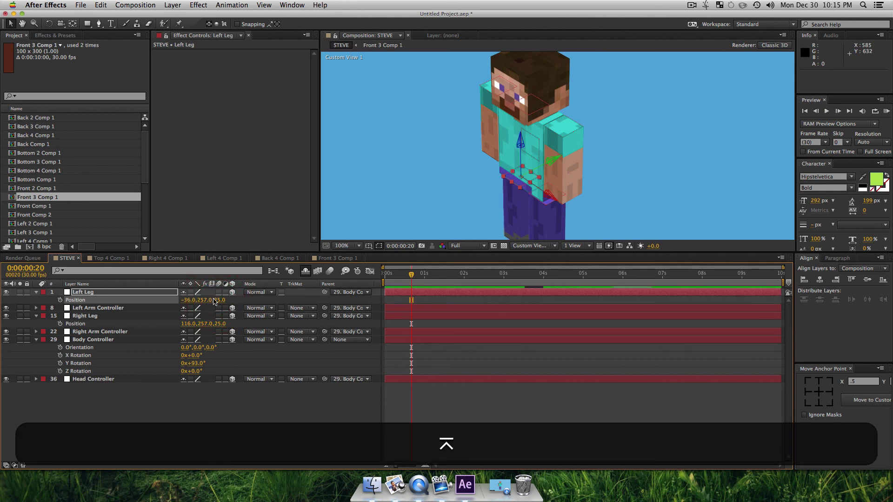
{"action": "left_click", "coordinate": [255, 436]}
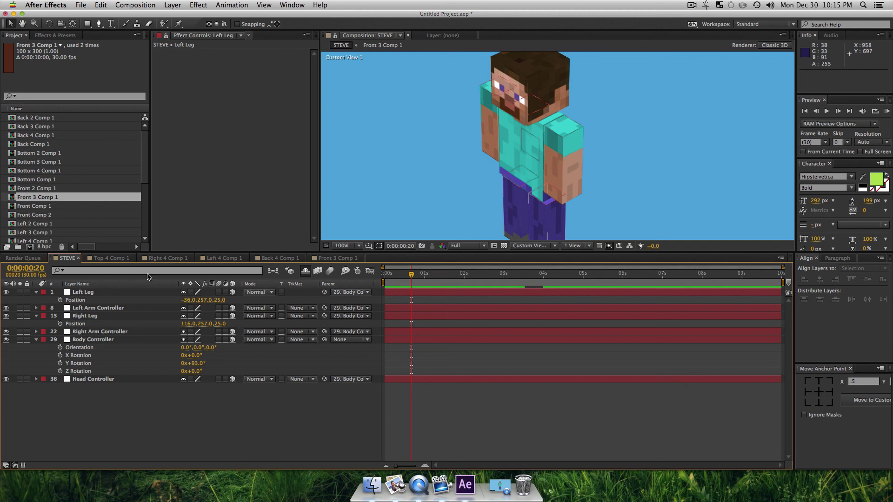
Turn the Body Controller to a Y rotation of -63° and set the Right Leg and Left Leg Z positions to 0.
{"action": "left_click", "coordinate": [95, 340]}
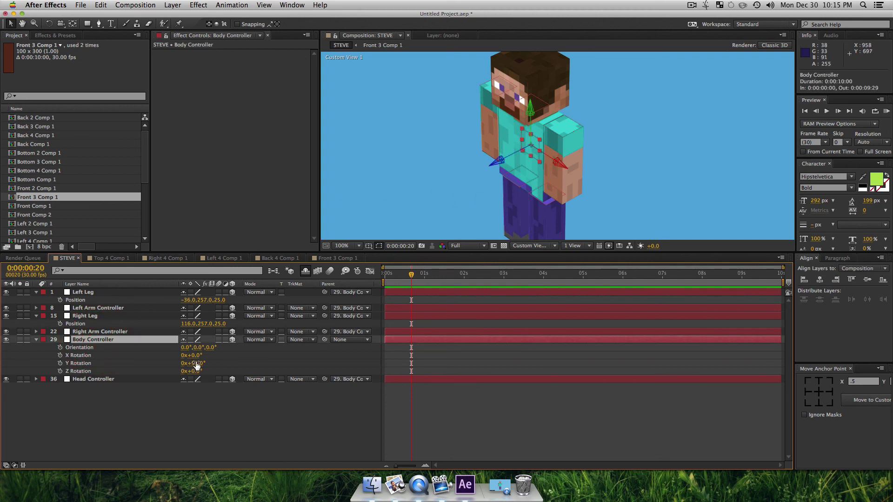
{"action": "left_click_drag", "start_coordinate": [195, 363], "coordinate": [142, 377]}
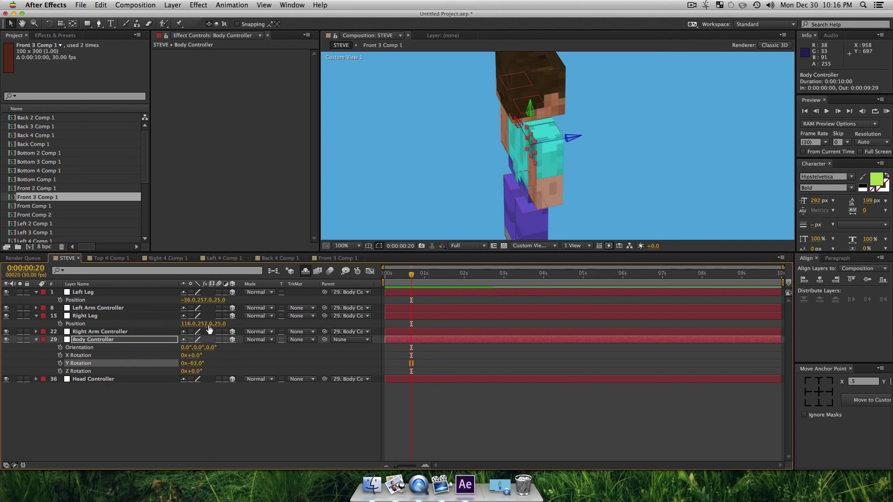
{"action": "left_click_drag", "start_coordinate": [221, 325], "coordinate": [211, 331]}
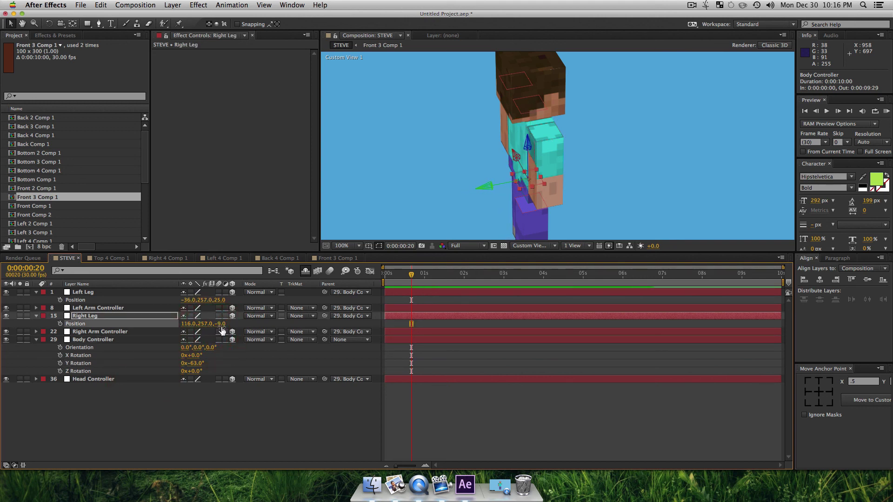
{"action": "type", "text": "0"}
{"action": "key", "text": "Return"}
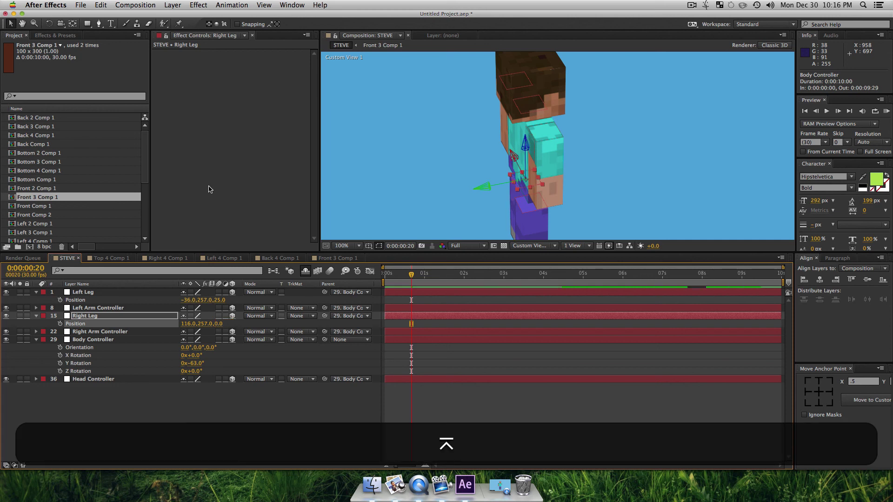
{"action": "left_click", "coordinate": [220, 299]}
{"action": "type", "text": "0"}
{"action": "key", "text": "Return"}
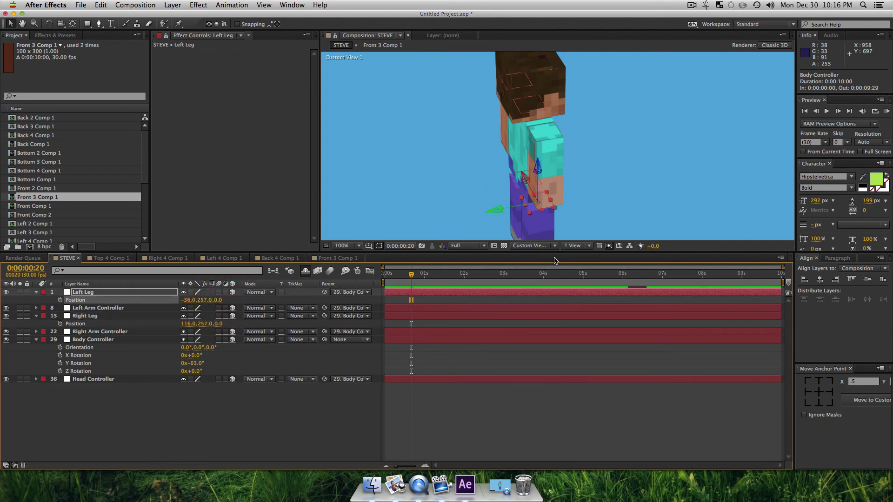
With the Body Controller's Y rotation at 179°, move the Left Leg to X -32, Y 231 and the Right Leg to Y 227.
{"action": "key", "text": "3"}
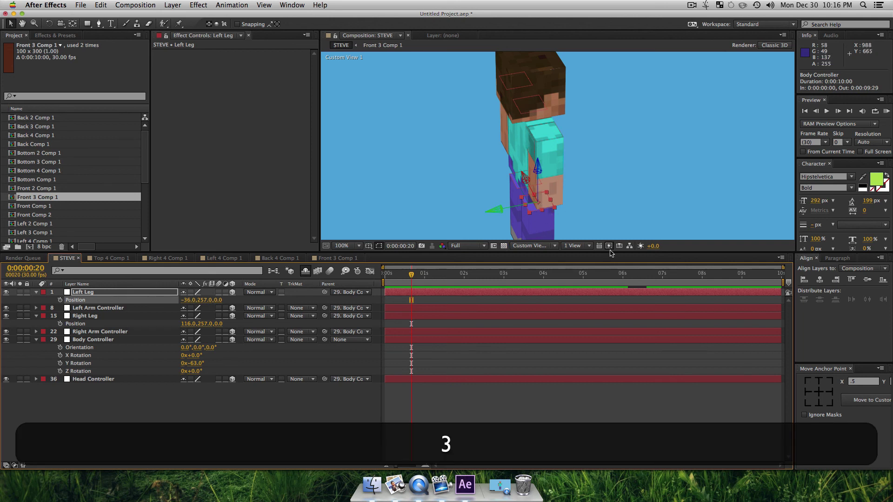
{"action": "left_click_drag", "start_coordinate": [201, 367], "coordinate": [325, 376]}
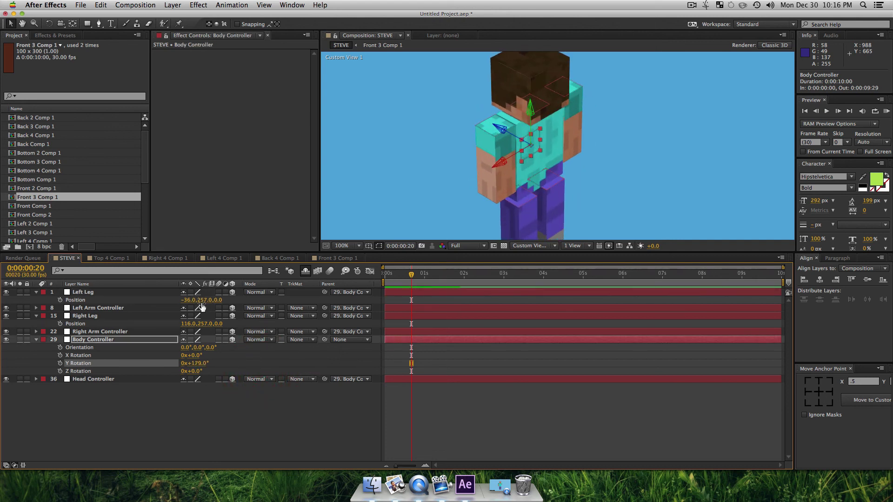
{"action": "mouse_move", "coordinate": [193, 301]}
{"action": "left_mouse_down"}
{"action": "mouse_move", "coordinate": [213, 301]}
{"action": "mouse_move", "coordinate": [188, 303]}
{"action": "mouse_move", "coordinate": [205, 302]}
{"action": "left_mouse_up"}
{"action": "left_click", "coordinate": [206, 300]}
{"action": "left_click", "coordinate": [133, 339]}
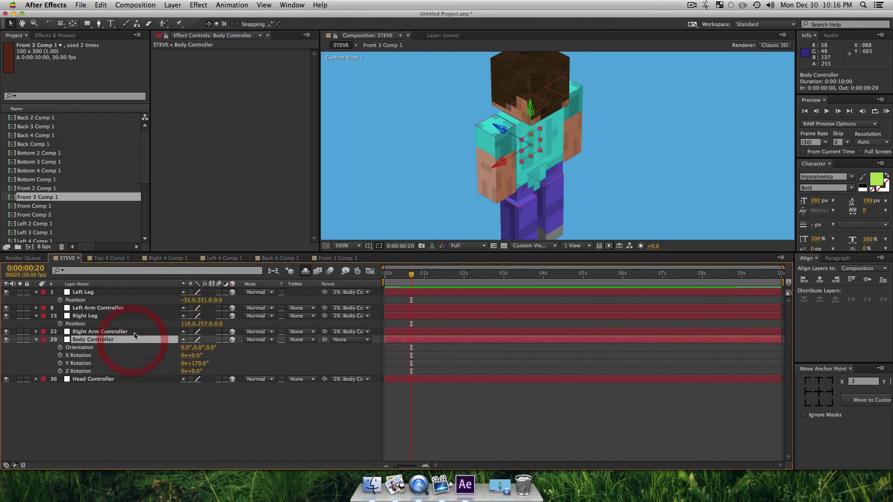
{"action": "left_click", "coordinate": [114, 316]}
{"action": "left_click_drag", "start_coordinate": [208, 324], "coordinate": [185, 331]}
{"action": "left_click", "coordinate": [163, 407]}
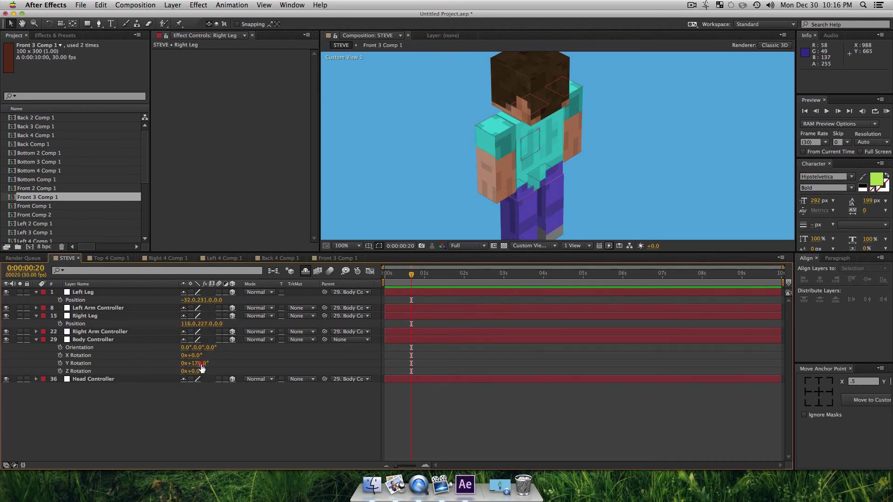
Turn the figure to face forward by setting the Body Controller's Y rotation to 1x+48°.
{"action": "left_click_drag", "start_coordinate": [201, 363], "coordinate": [310, 368]}
{"action": "left_click", "coordinate": [193, 427]}
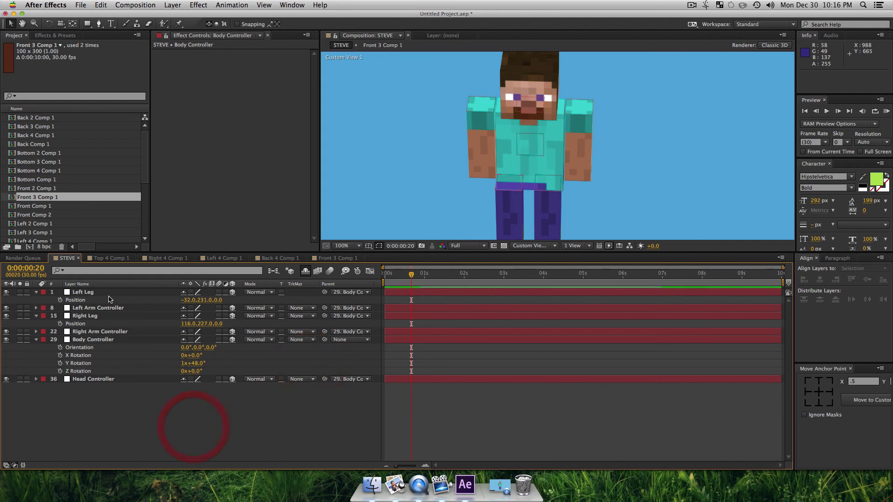
{"action": "left_click", "coordinate": [212, 129]}
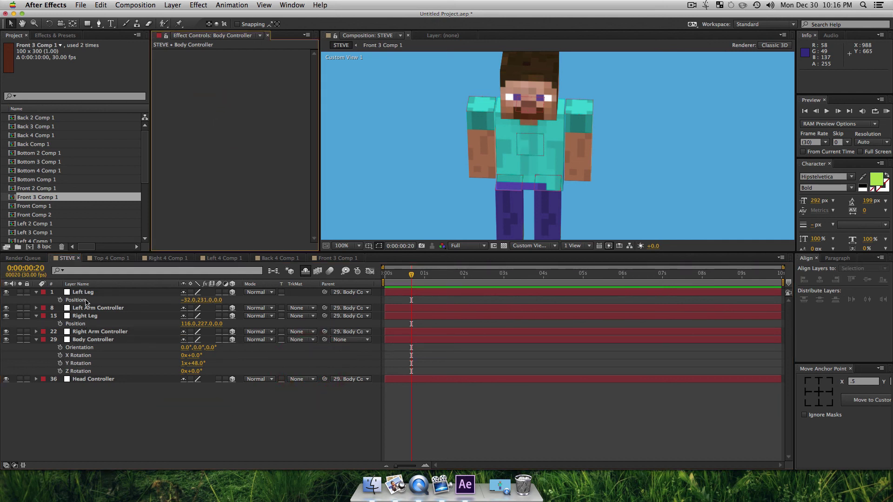
{"action": "left_click", "coordinate": [86, 342]}
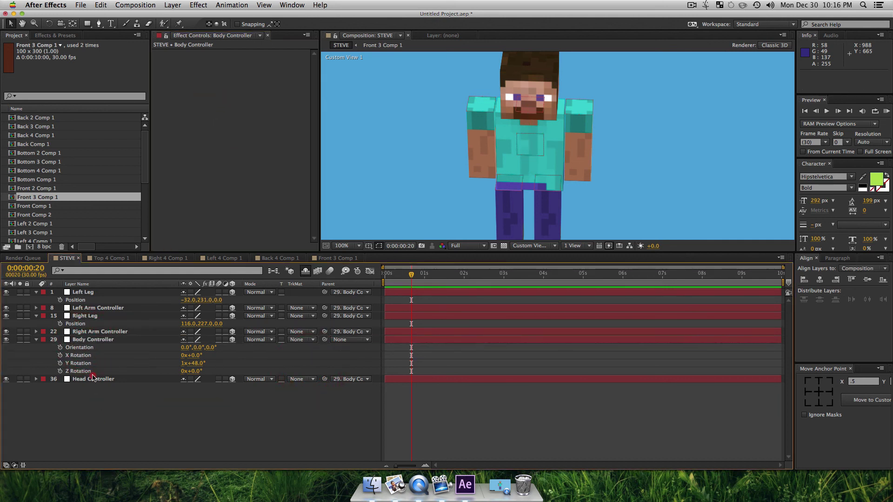
Collapse the properties of all controller layers and show only the Body Controller's rotation properties.
{"action": "key", "text": "super+a"}
{"action": "key", "text": "r"}
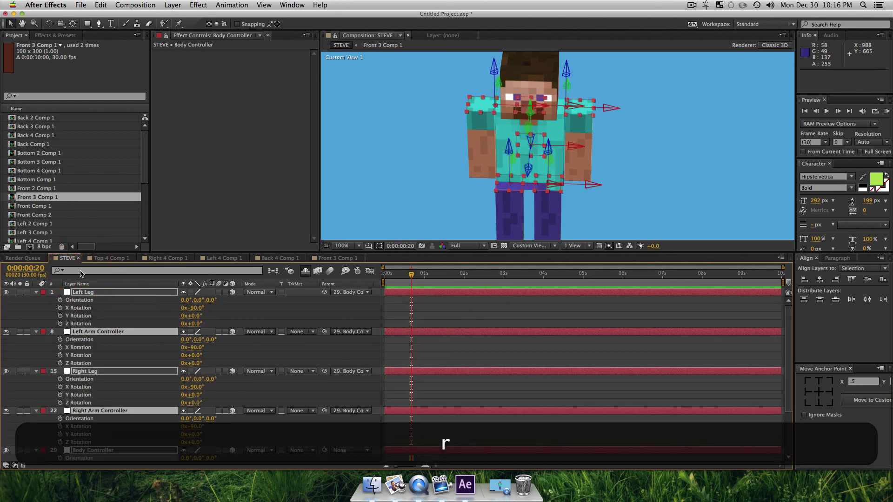
{"action": "key", "text": "r"}
{"action": "left_click", "coordinate": [161, 398]}
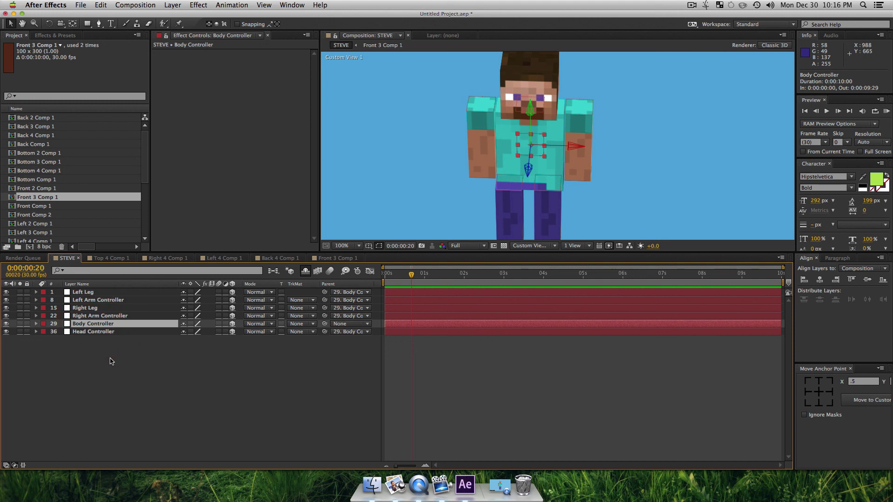
{"action": "key", "text": "r"}
{"action": "left_click", "coordinate": [114, 393]}
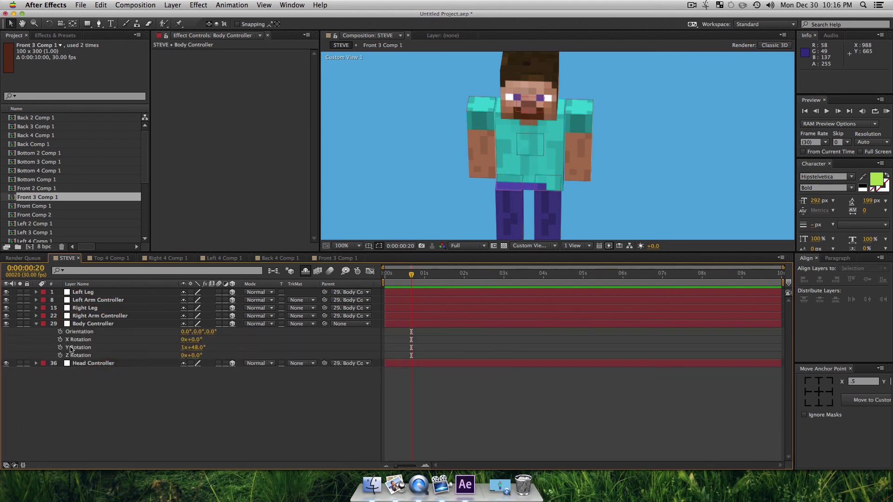
Add a Slider Control expression effect to the Body Controller and name it X.
{"action": "left_click", "coordinate": [56, 35]}
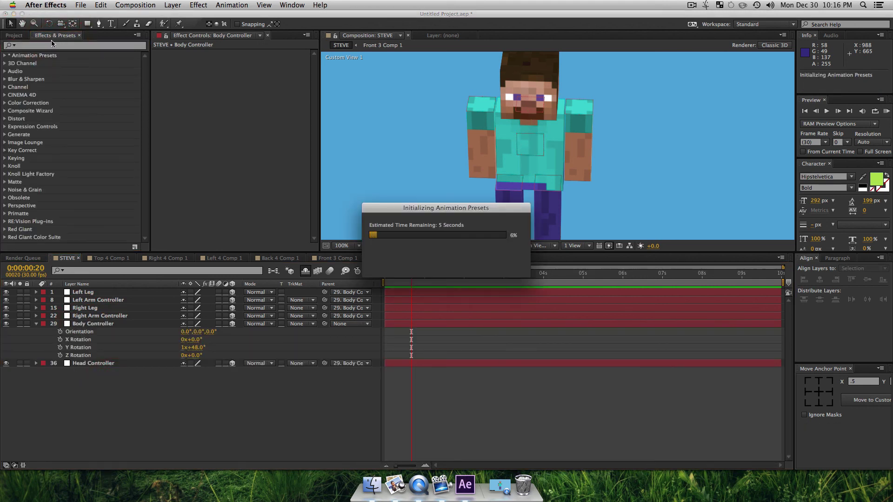
{"action": "left_click", "coordinate": [5, 127]}
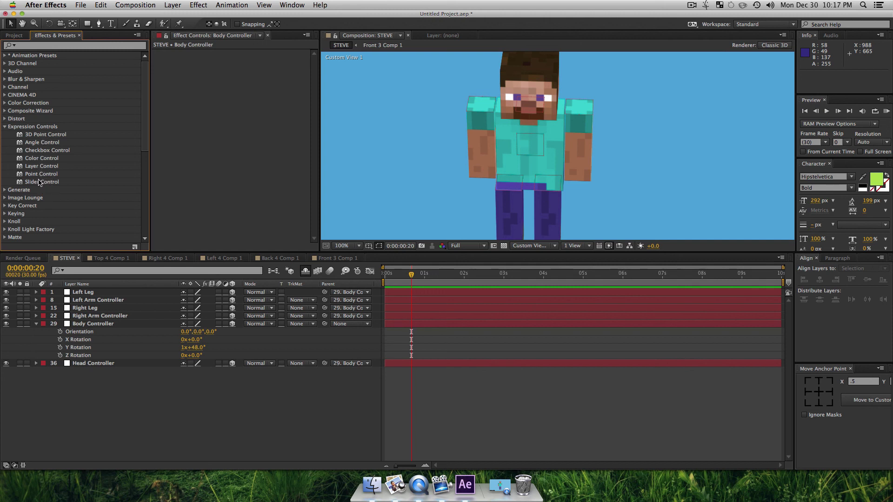
{"action": "left_click_drag", "start_coordinate": [38, 182], "coordinate": [199, 139]}
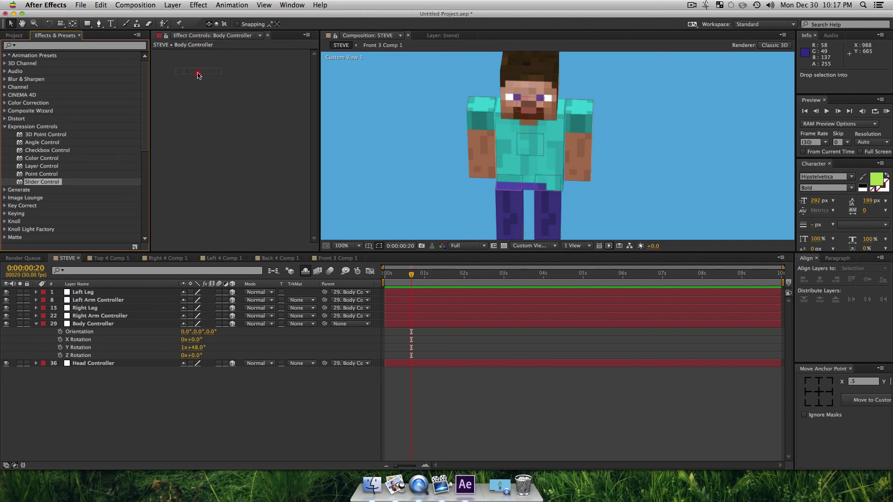
{"action": "left_click_drag", "start_coordinate": [198, 75], "coordinate": [197, 78]}
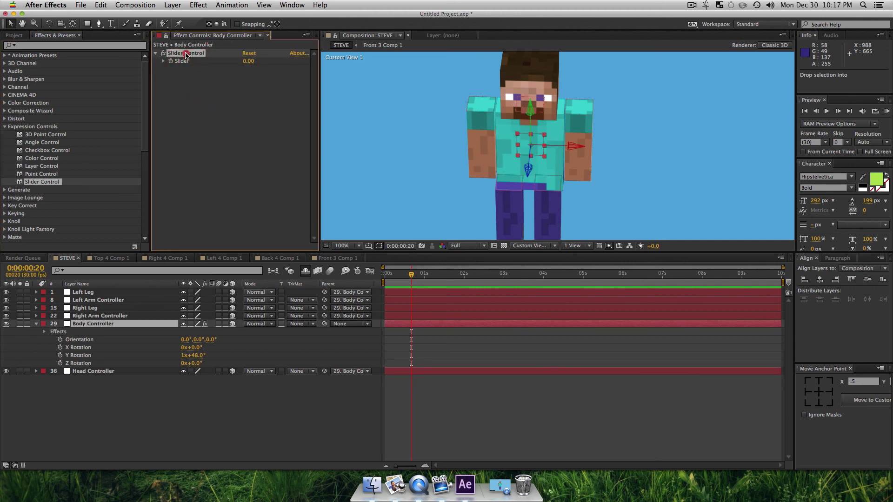
{"action": "left_click", "coordinate": [186, 54]}
{"action": "key", "text": "shift+Return"}
Duplicate the X slider effect twice on the Body Controller and name the copies Y and Z.
{"action": "key", "text": "cmd+d"}
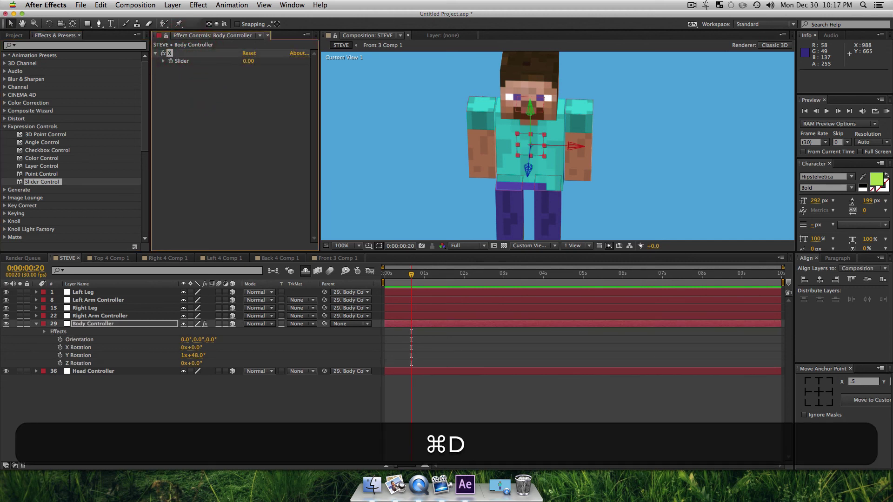
{"action": "key", "text": "super+Return"}
{"action": "type", "text": "Y"}
{"action": "key", "text": "shift+Return"}
{"action": "key", "text": "super+d"}
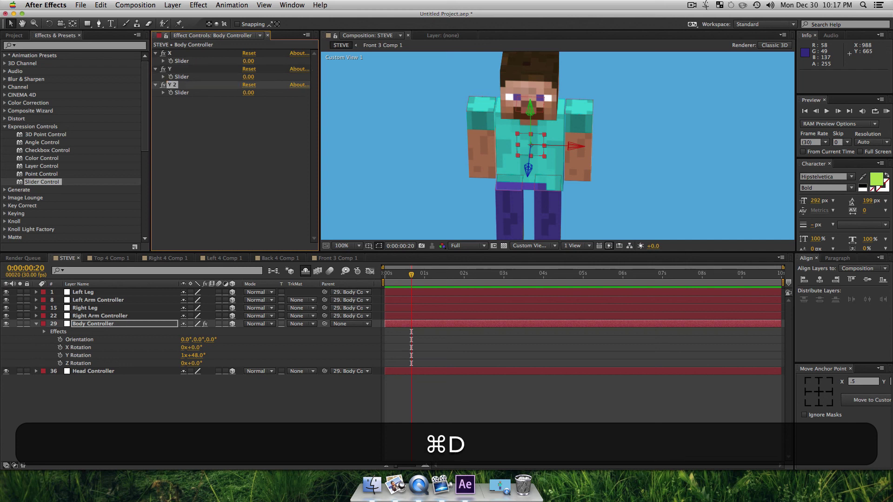
{"action": "key", "text": "super+Return"}
{"action": "type", "text": "Z"}
{"action": "key", "text": "Return"}
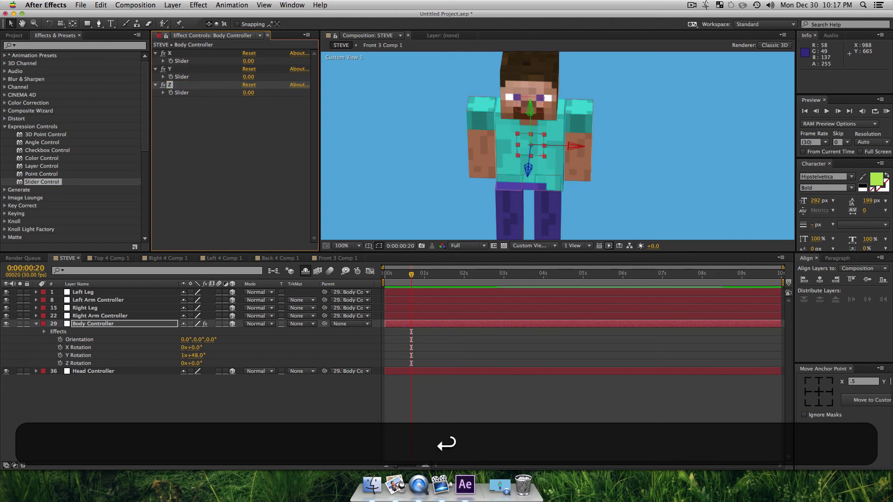
{"action": "left_click", "coordinate": [196, 169]}
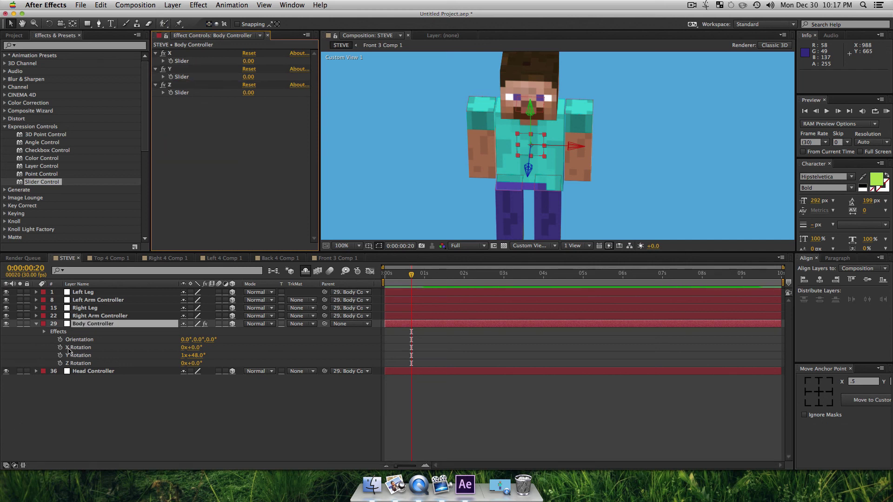
Link the Body Controller's X, Y and Z Rotation with expressions to the sliders named X, Y and Z.
{"action": "left_click", "coordinate": [60, 348], "text": "alt"}
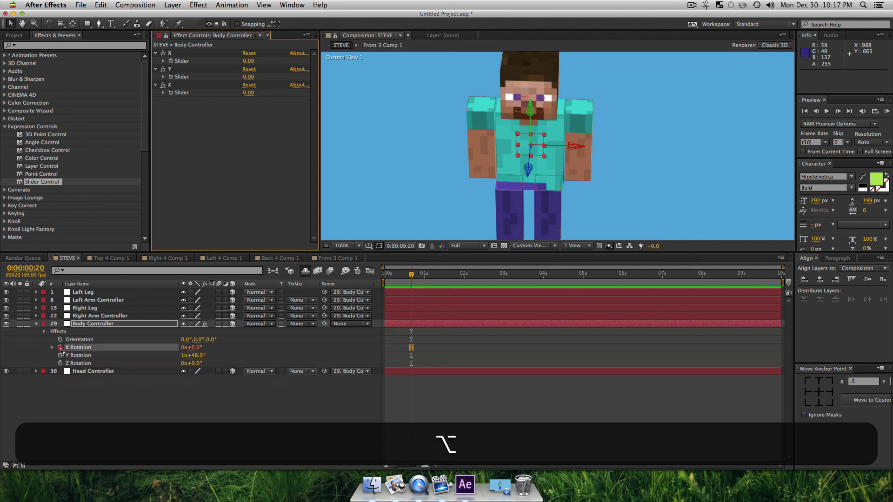
{"action": "left_click_drag", "start_coordinate": [207, 354], "coordinate": [182, 67]}
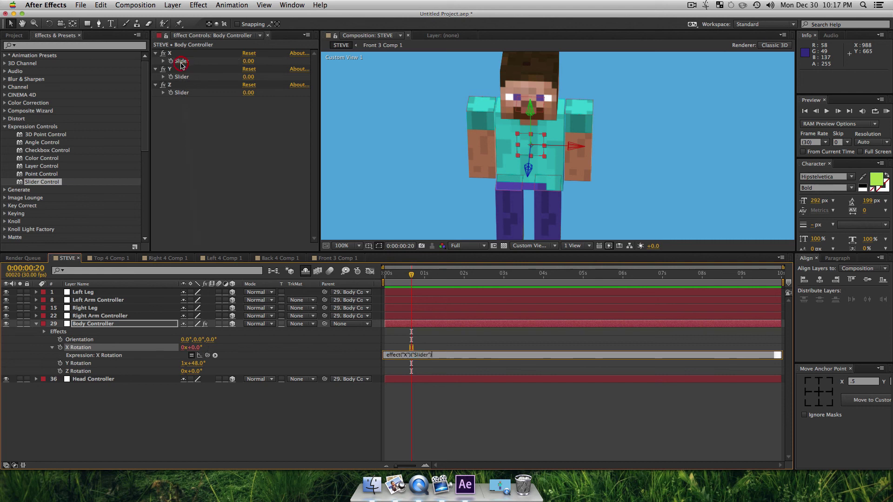
{"action": "left_click", "coordinate": [84, 365]}
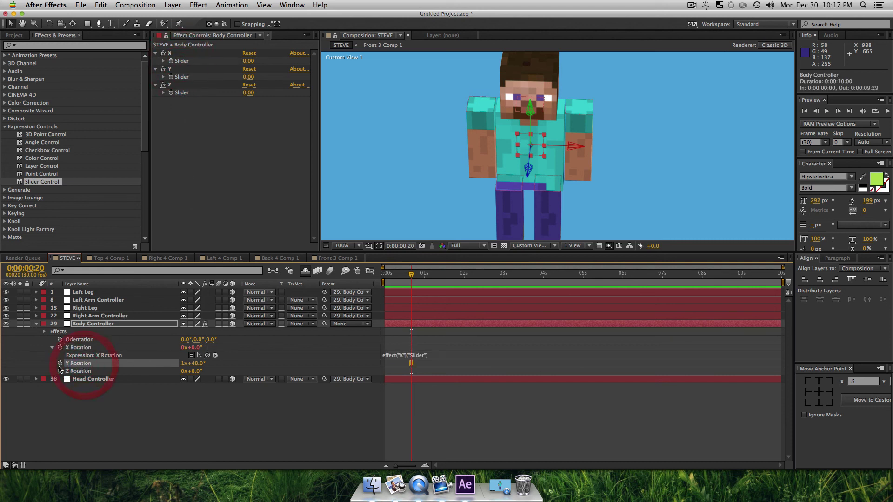
{"action": "left_click", "coordinate": [60, 363], "text": "alt"}
{"action": "left_click_drag", "start_coordinate": [208, 371], "coordinate": [182, 77]}
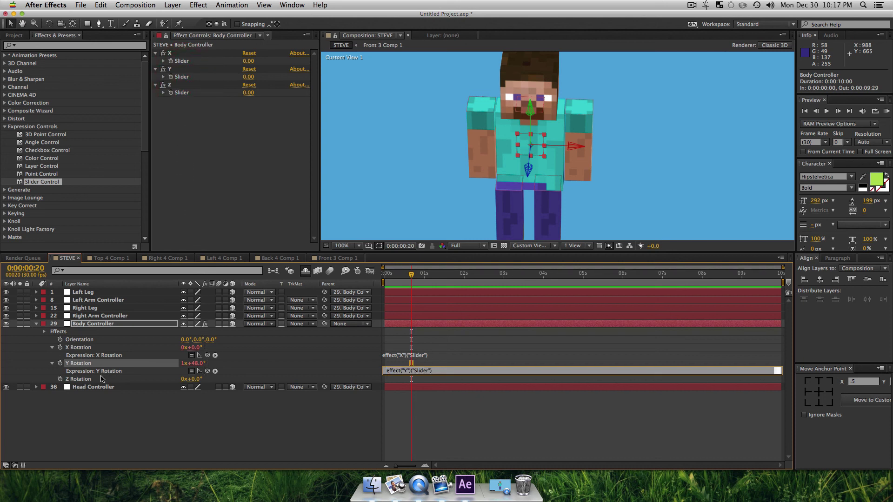
{"action": "left_click", "coordinate": [88, 379]}
{"action": "left_click", "coordinate": [61, 379], "text": "alt"}
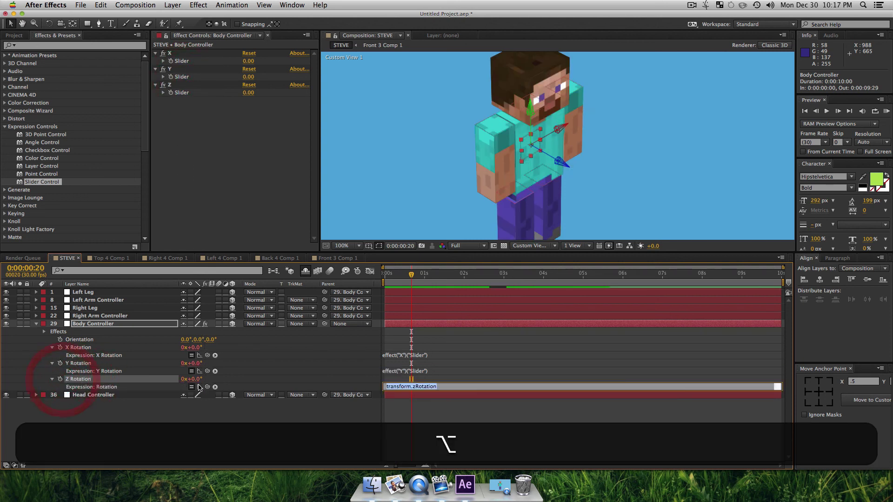
{"action": "left_click_drag", "start_coordinate": [207, 387], "coordinate": [181, 92]}
{"action": "left_click", "coordinate": [246, 137]}
Set the sliders to X -4, Y 82 and Z 39, and keyframe X from 0:00:00:20 to -116 at about 4 seconds.
{"action": "left_click_drag", "start_coordinate": [248, 62], "coordinate": [309, 100]}
{"action": "left_click_drag", "start_coordinate": [248, 93], "coordinate": [285, 103]}
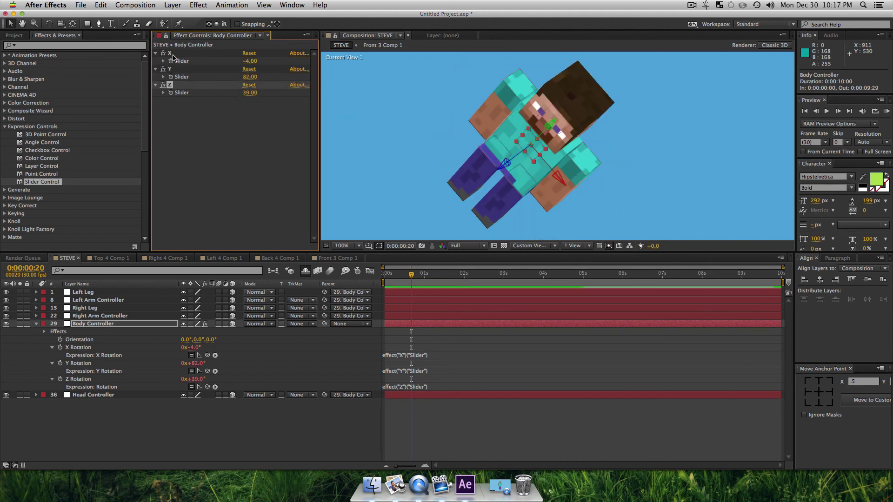
{"action": "left_click", "coordinate": [173, 62]}
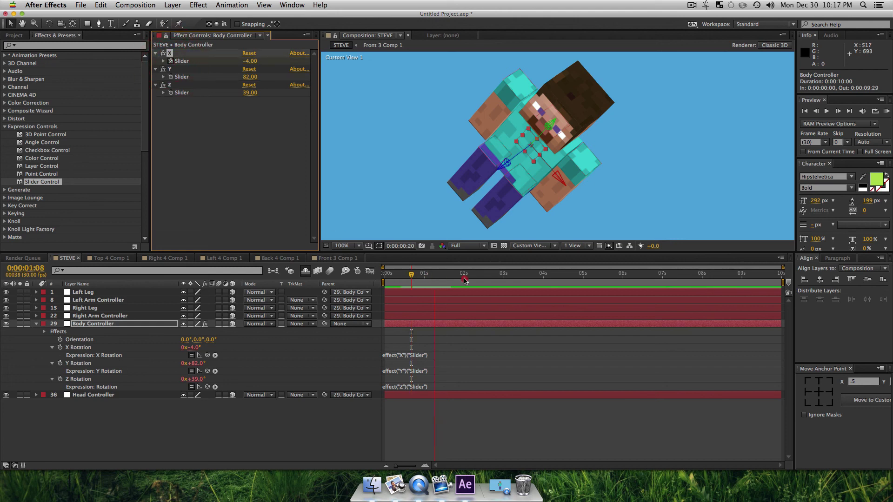
{"action": "left_click_drag", "start_coordinate": [464, 280], "coordinate": [548, 279]}
{"action": "left_click_drag", "start_coordinate": [247, 63], "coordinate": [205, 75]}
Preview the slider animation from the start of the composition.
{"action": "left_click_drag", "start_coordinate": [515, 278], "coordinate": [385, 279]}
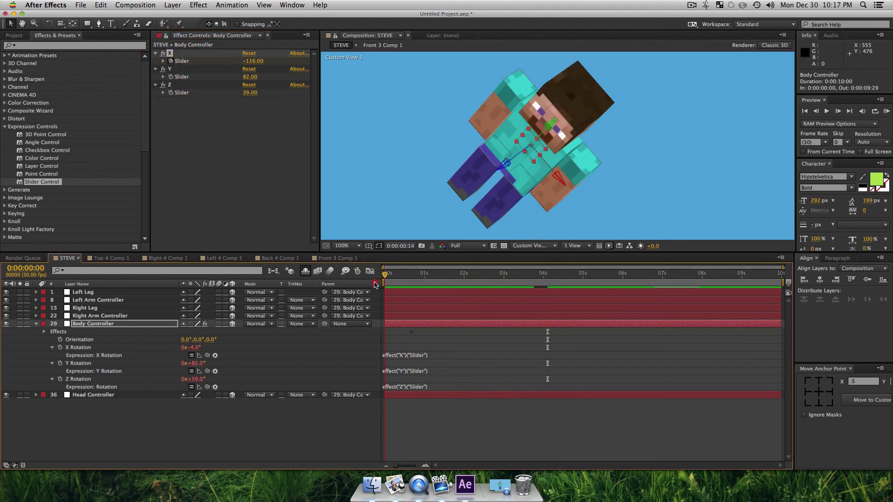
{"action": "key", "text": "KP_0"}
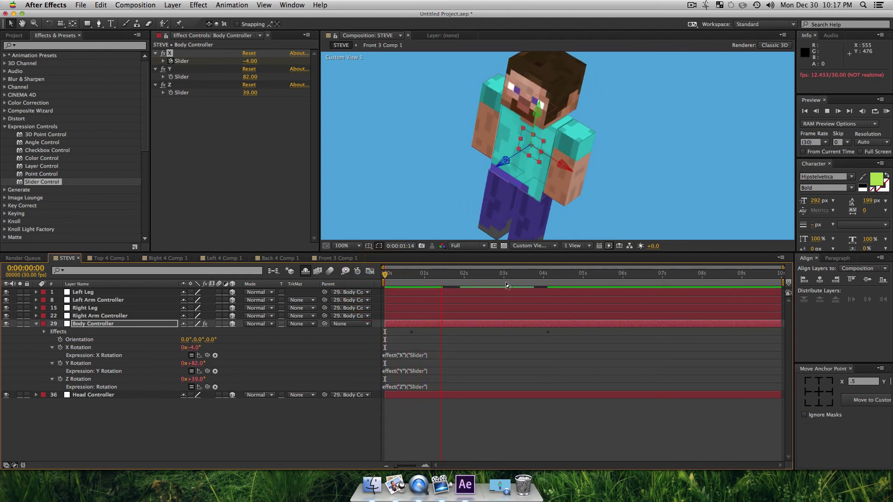
{"action": "key", "text": "space"}
Enlarge the composition view, show only the layers' keyframed properties, and scrub the X slider animation to 0:00:01:10.
{"action": "left_click_drag", "start_coordinate": [457, 252], "coordinate": [464, 307]}
{"action": "left_click", "coordinate": [255, 419]}
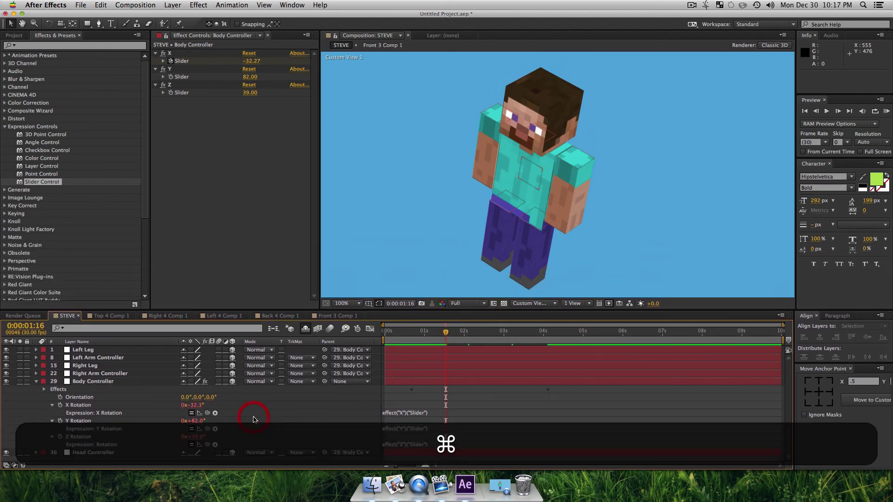
{"action": "key", "text": "super+a"}
{"action": "key", "text": "super+u"}
{"action": "left_click", "coordinate": [303, 447]}
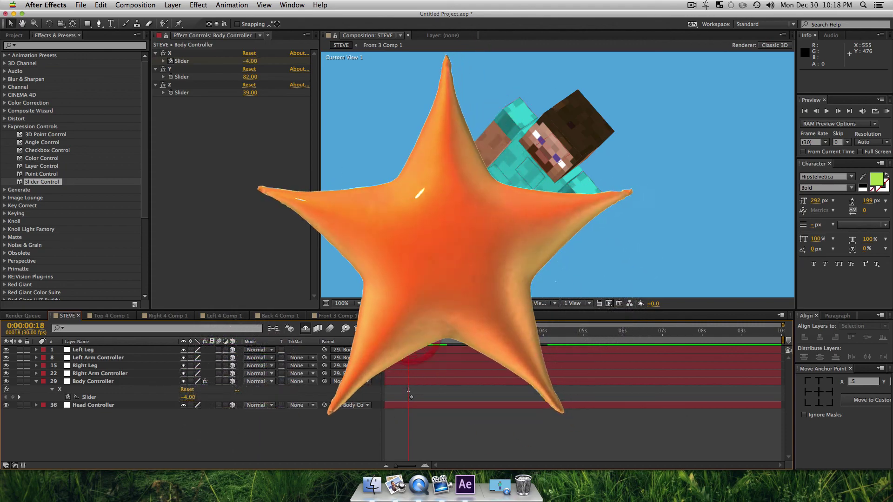
{"action": "left_click_drag", "start_coordinate": [408, 390], "coordinate": [438, 389]}
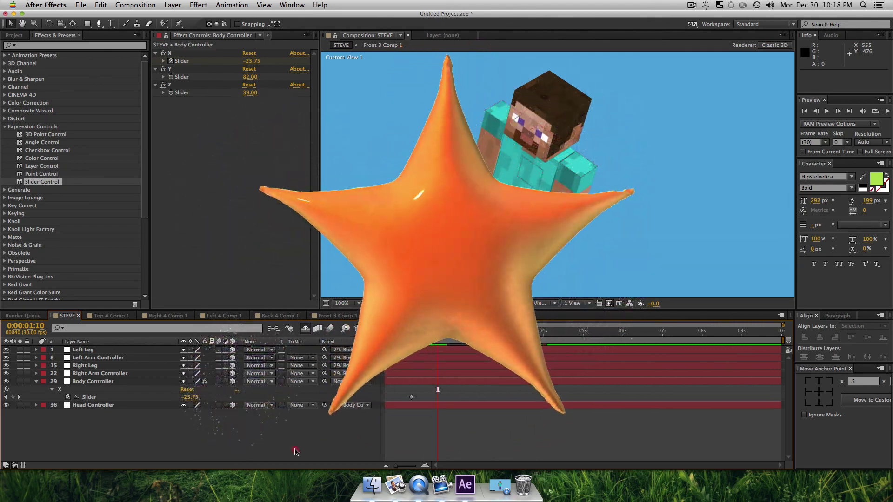
{"action": "left_click", "coordinate": [296, 452]}
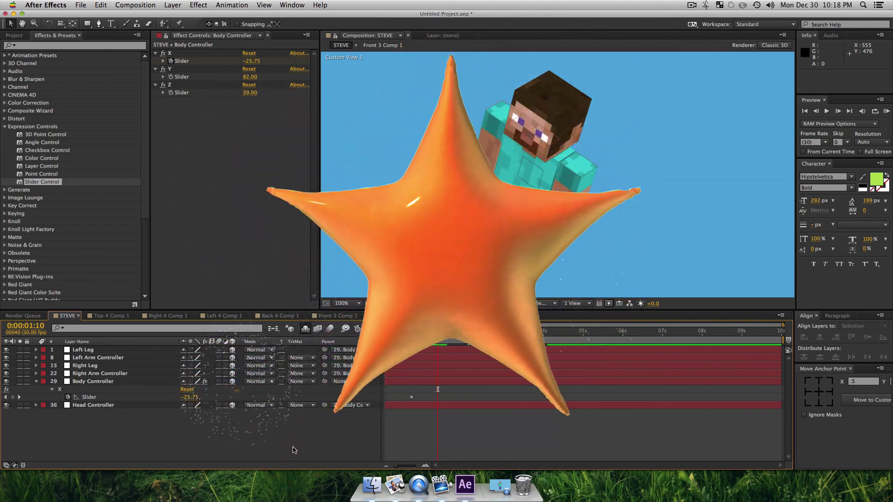